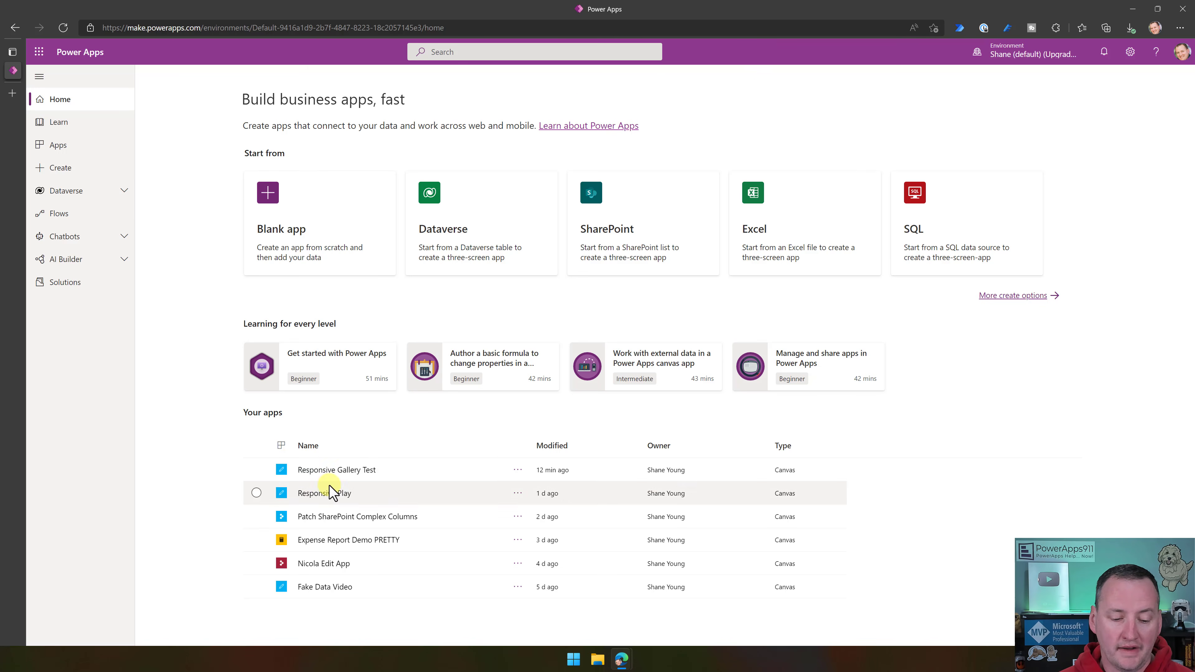
# - Launch the Responsive Gallery Test app and show it in the browser's developer tools with device emulation
pyautogui.click(353, 474)
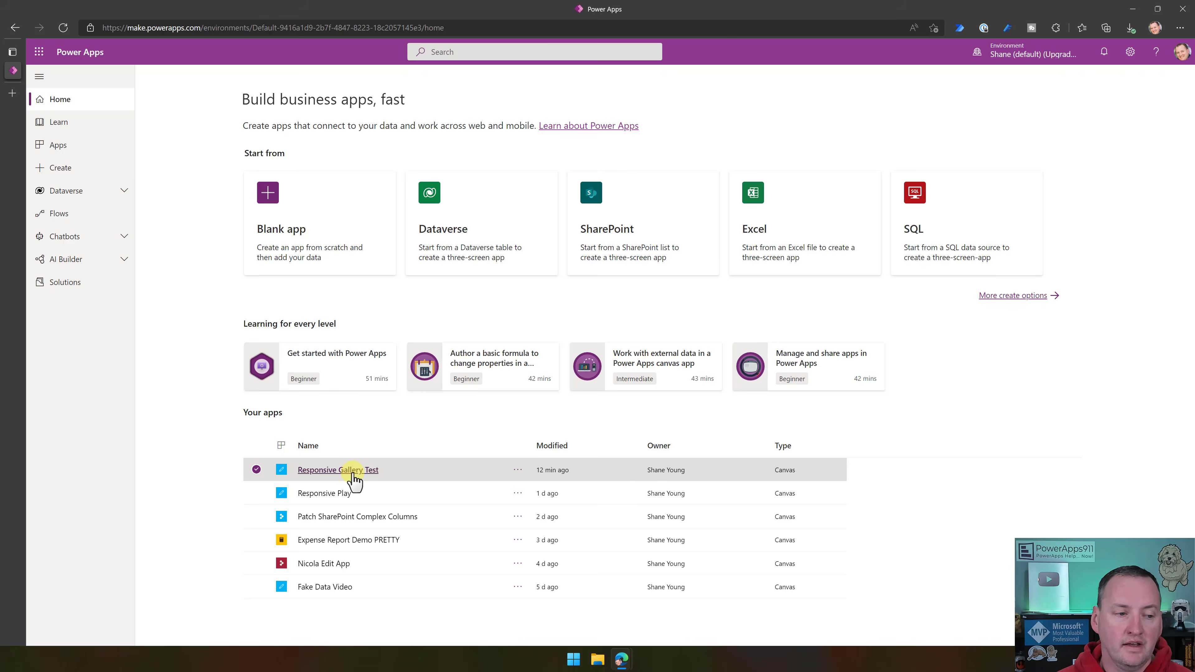
pyautogui.click(353, 471)
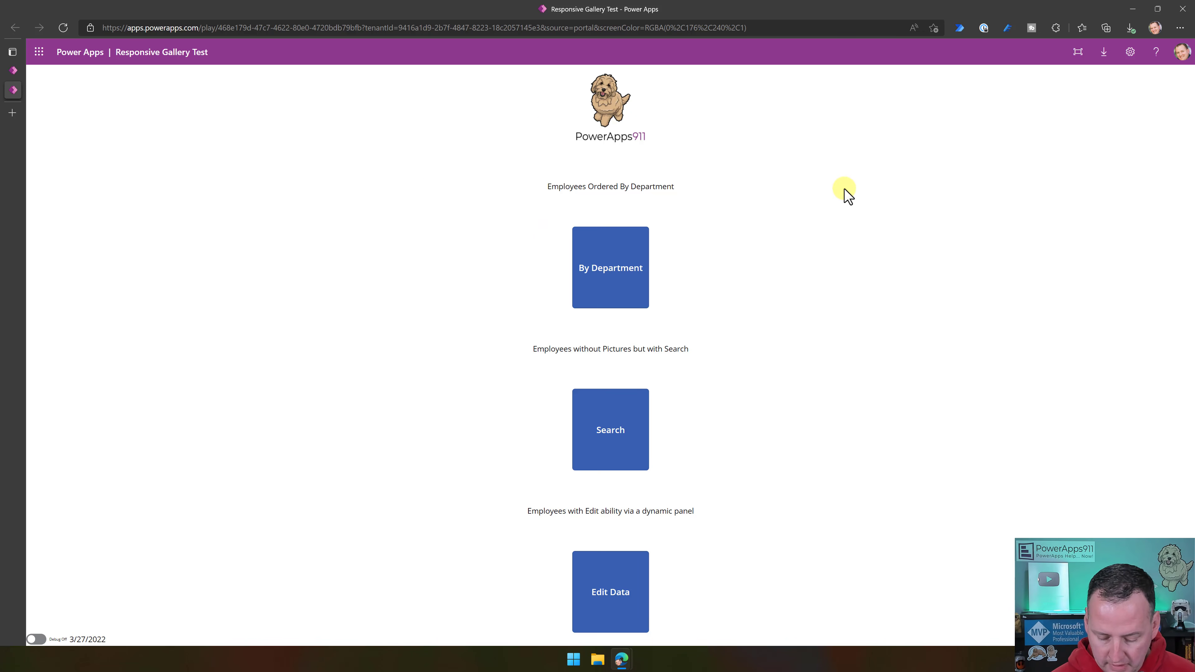
pyautogui.press('F12')
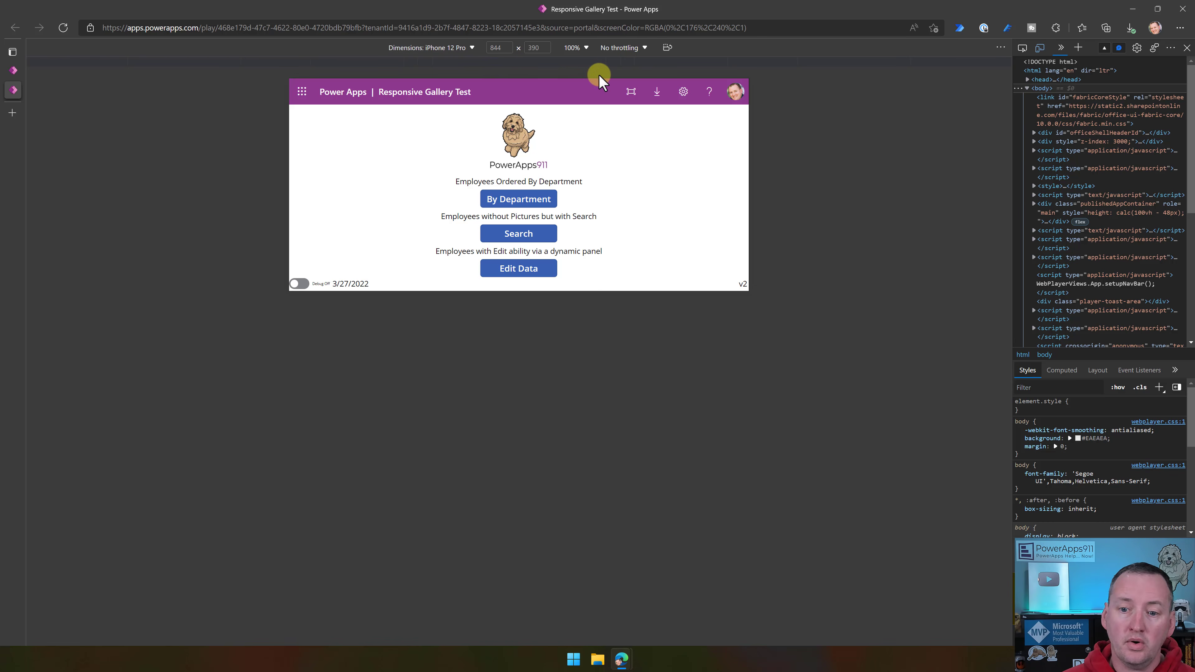
# - Preview the home screen on the iPhone 12 Pro in portrait, then on the iPad Air in portrait and landscape
pyautogui.click(667, 47)
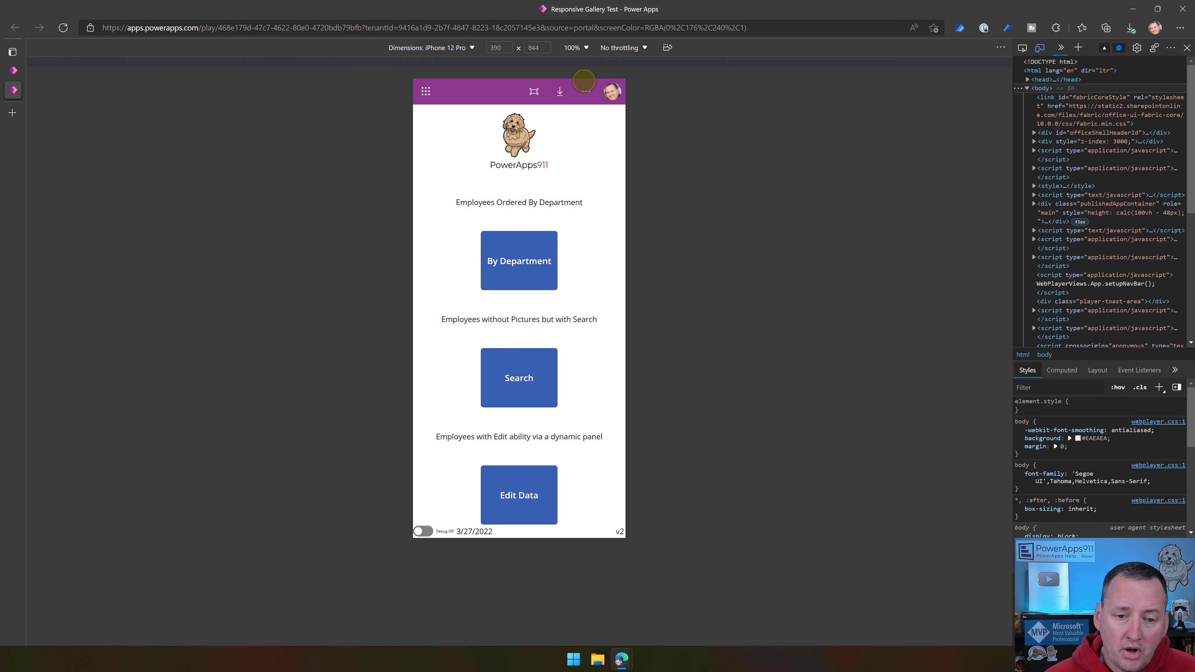
pyautogui.click(471, 49)
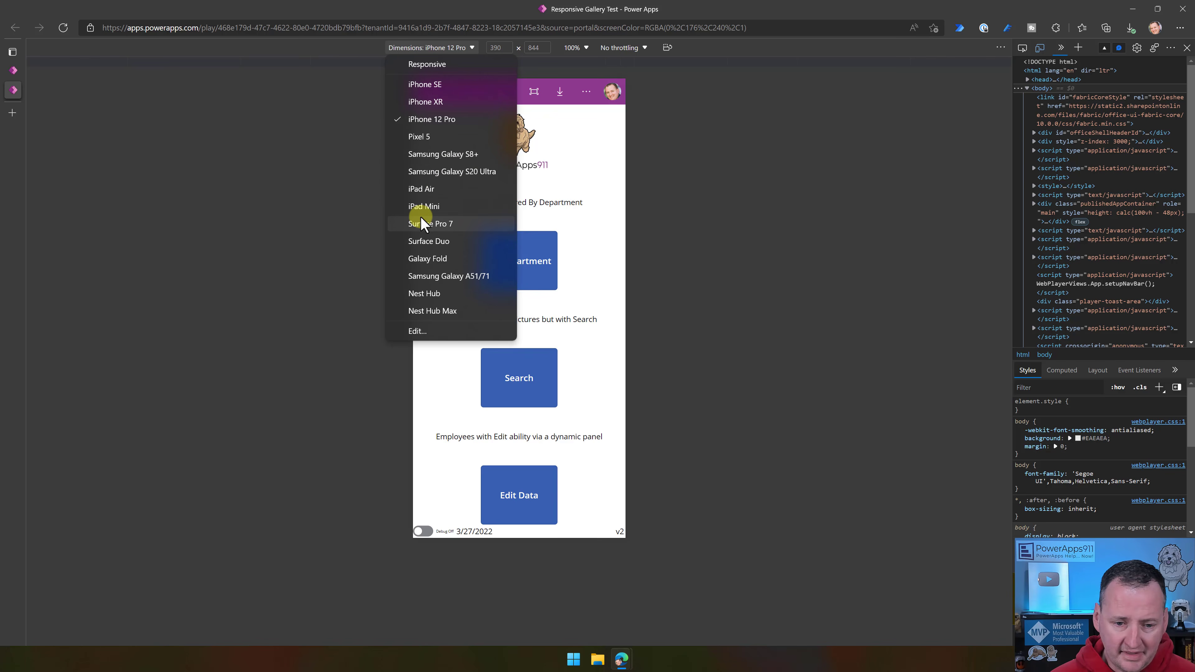
pyautogui.click(432, 191)
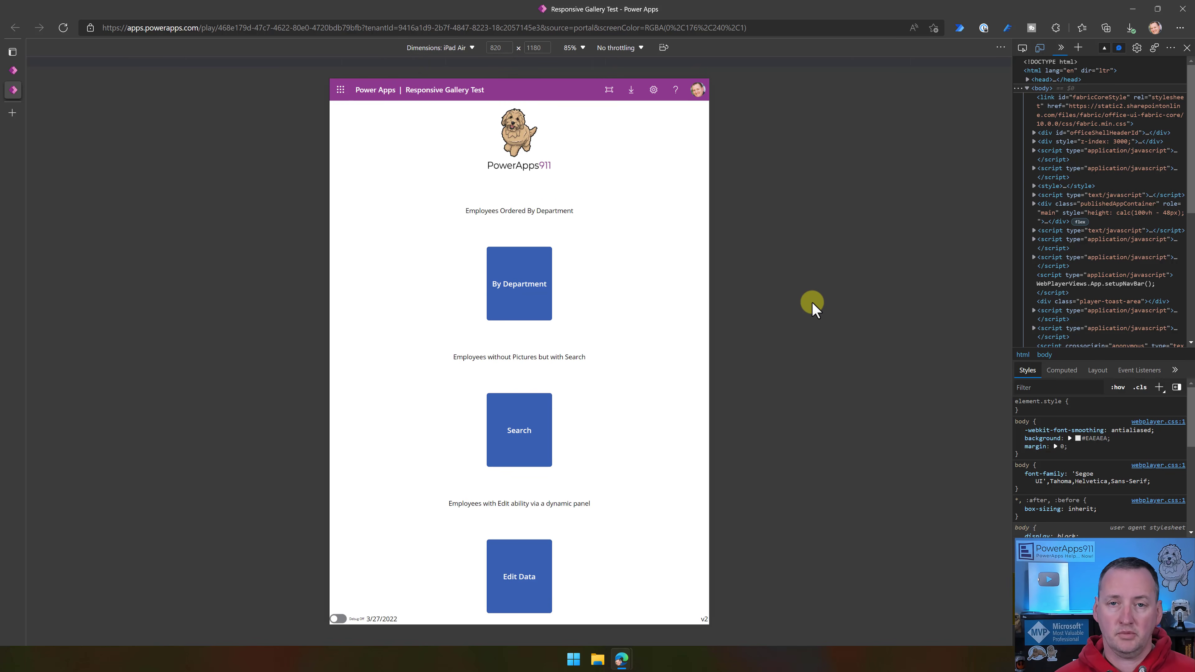
pyautogui.click(666, 49)
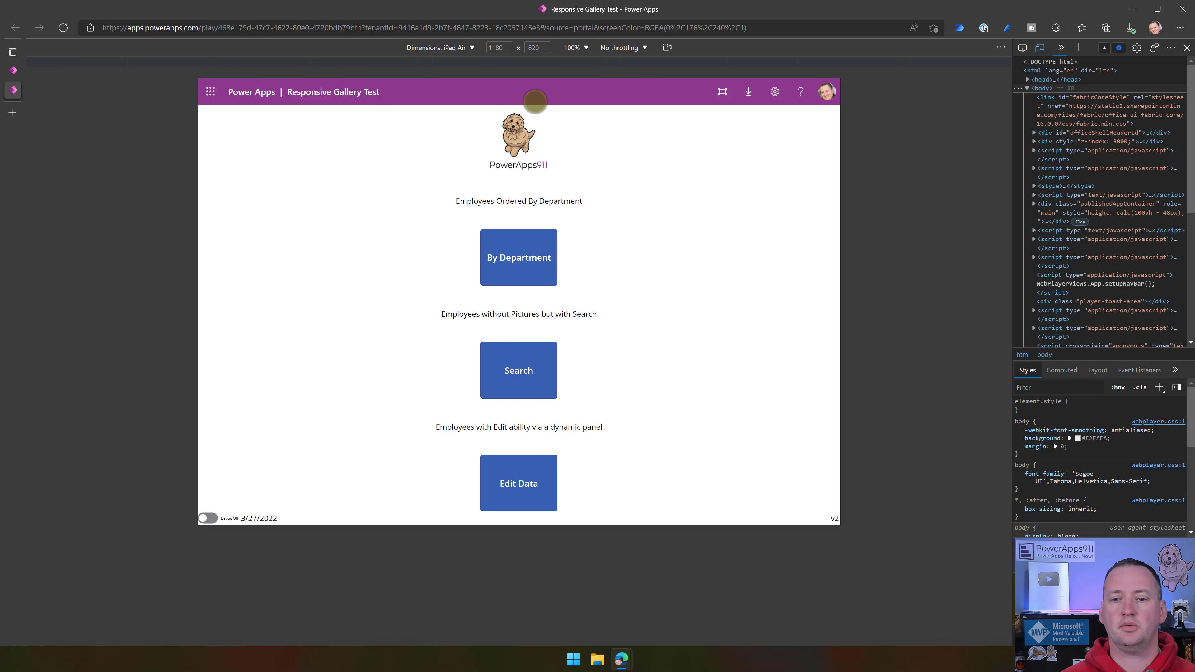
# - Reload the app with &hidenavbar=true appended to its URL, declining the Power Apps application and continuing in the browser
pyautogui.click(763, 27)
pyautogui.click(769, 27)
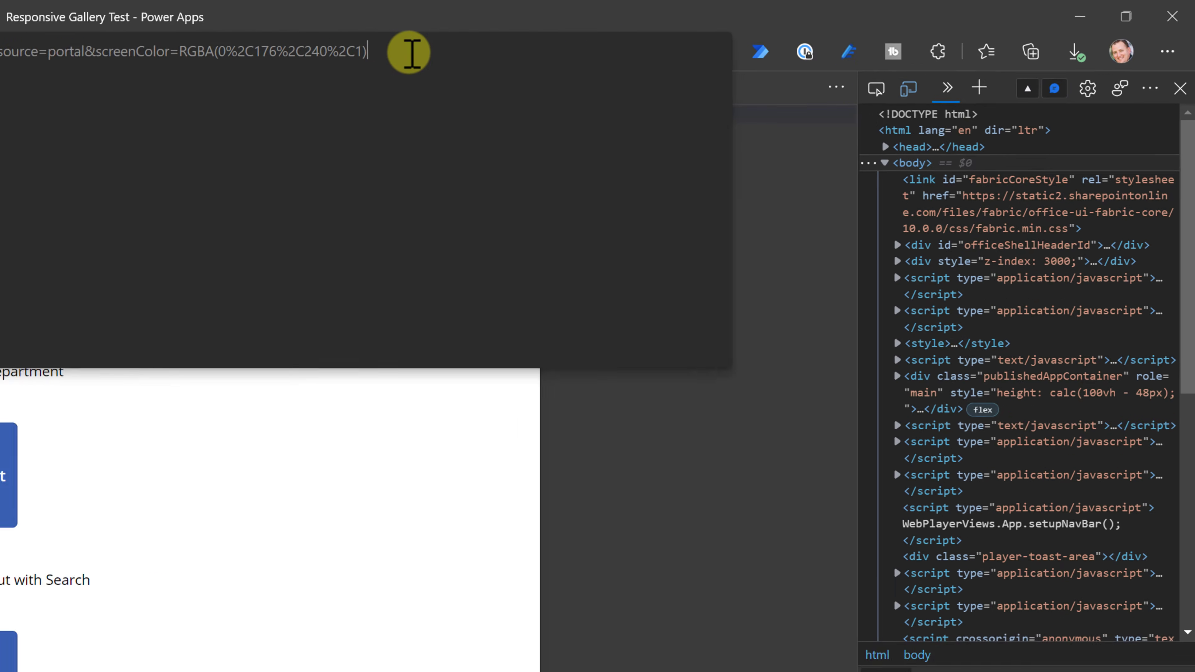
pyautogui.write('&')
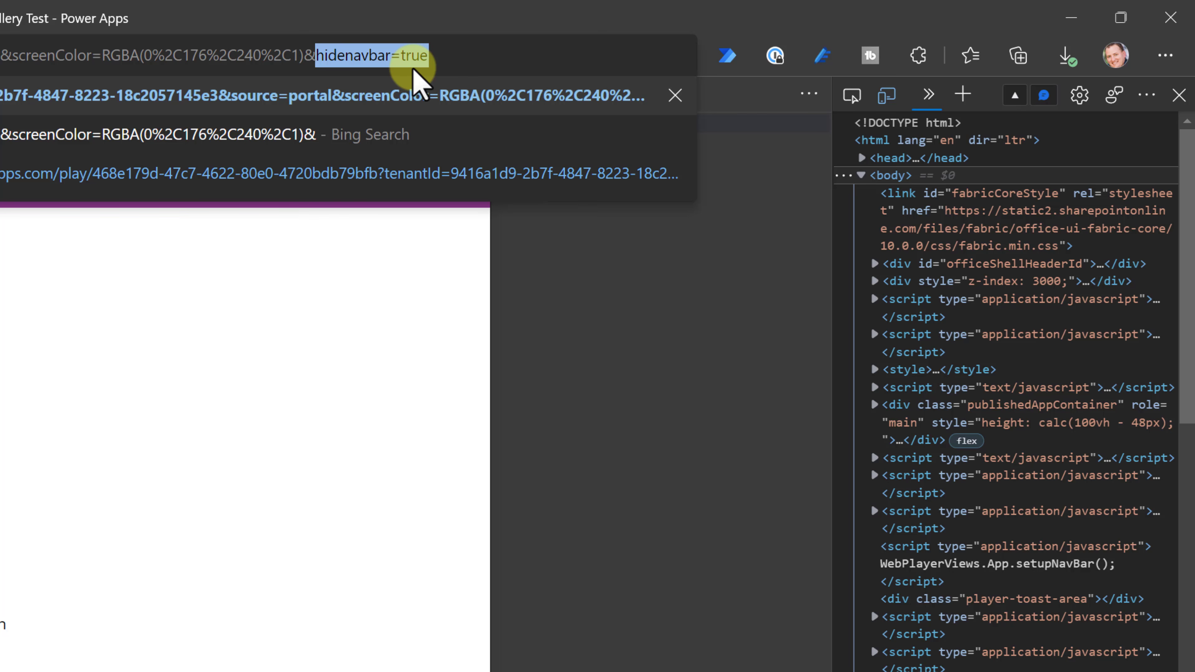
pyautogui.click(473, 58)
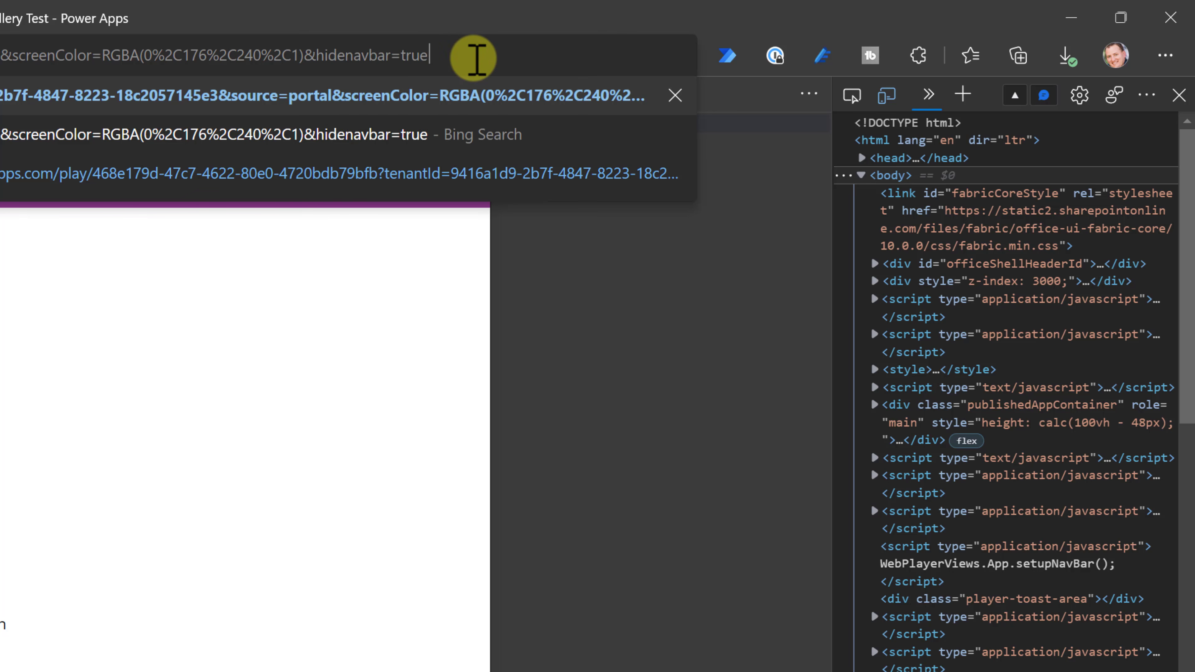
pyautogui.press('Return')
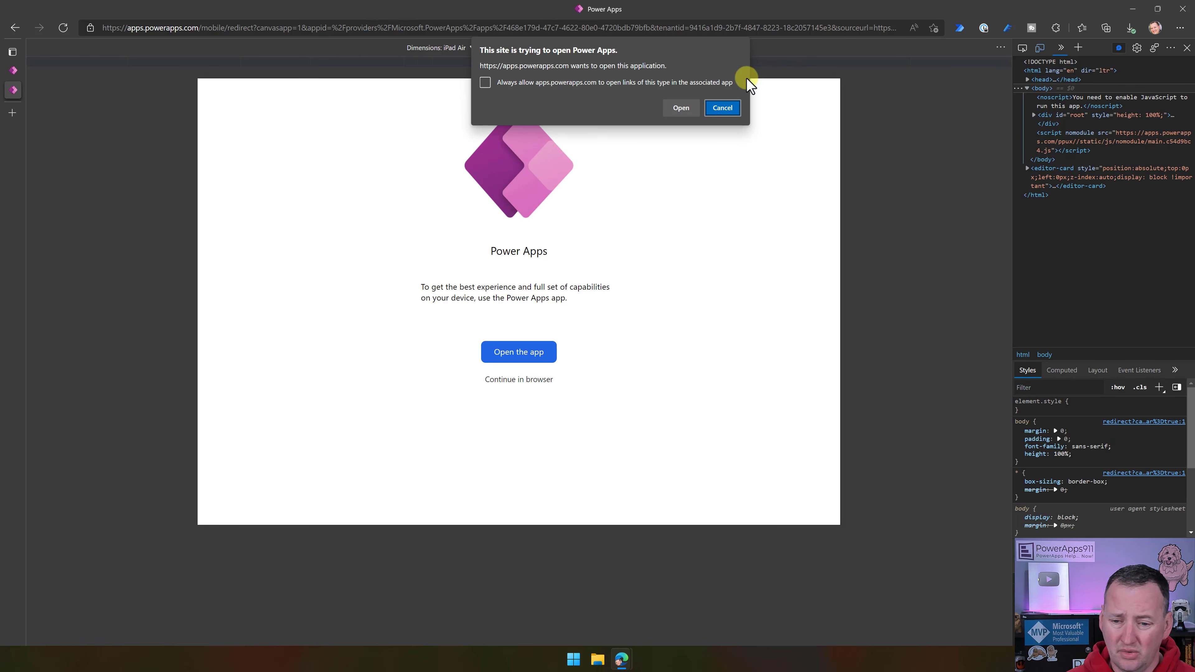
pyautogui.click(723, 108)
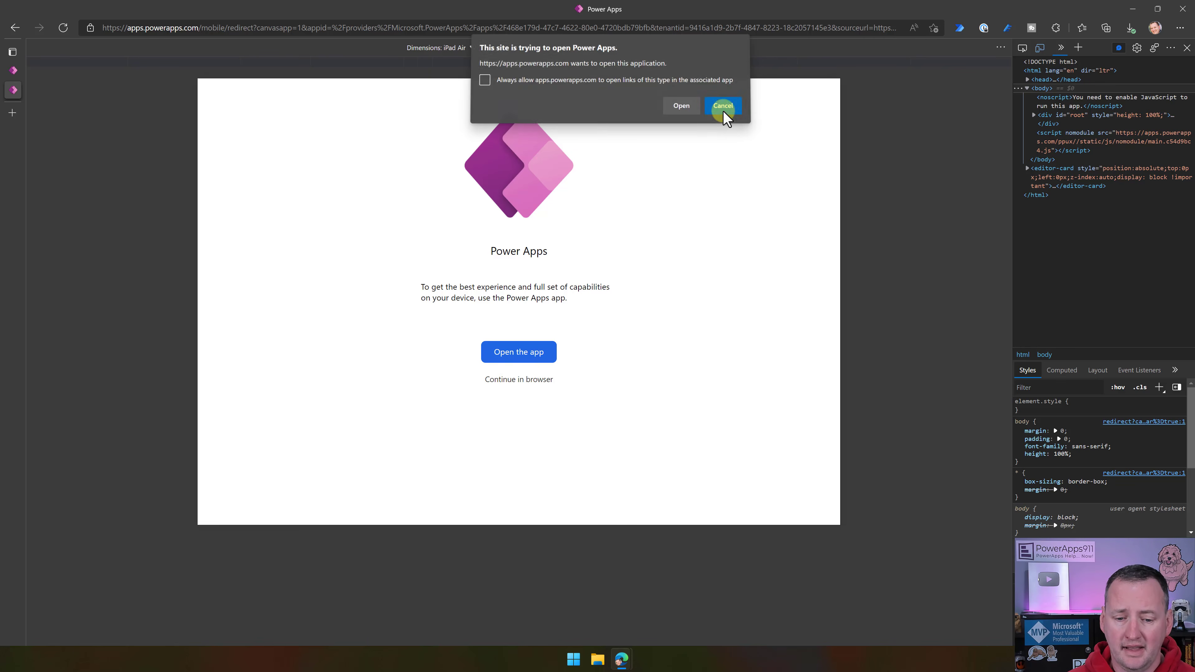
pyautogui.click(518, 379)
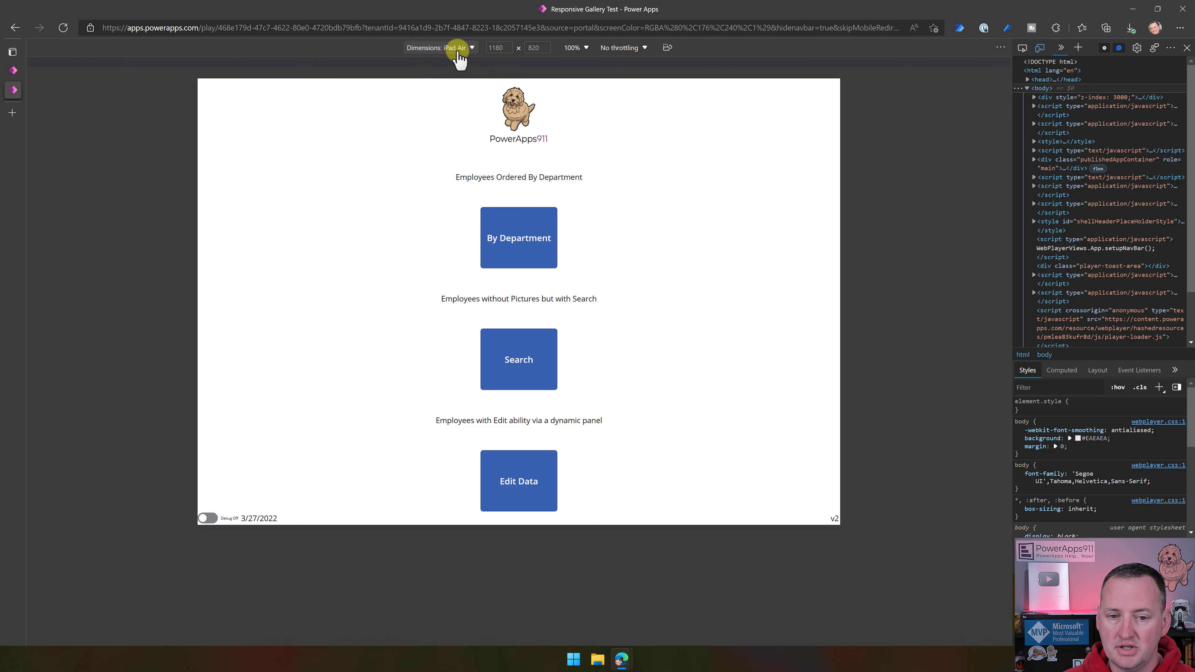
pyautogui.click(471, 48)
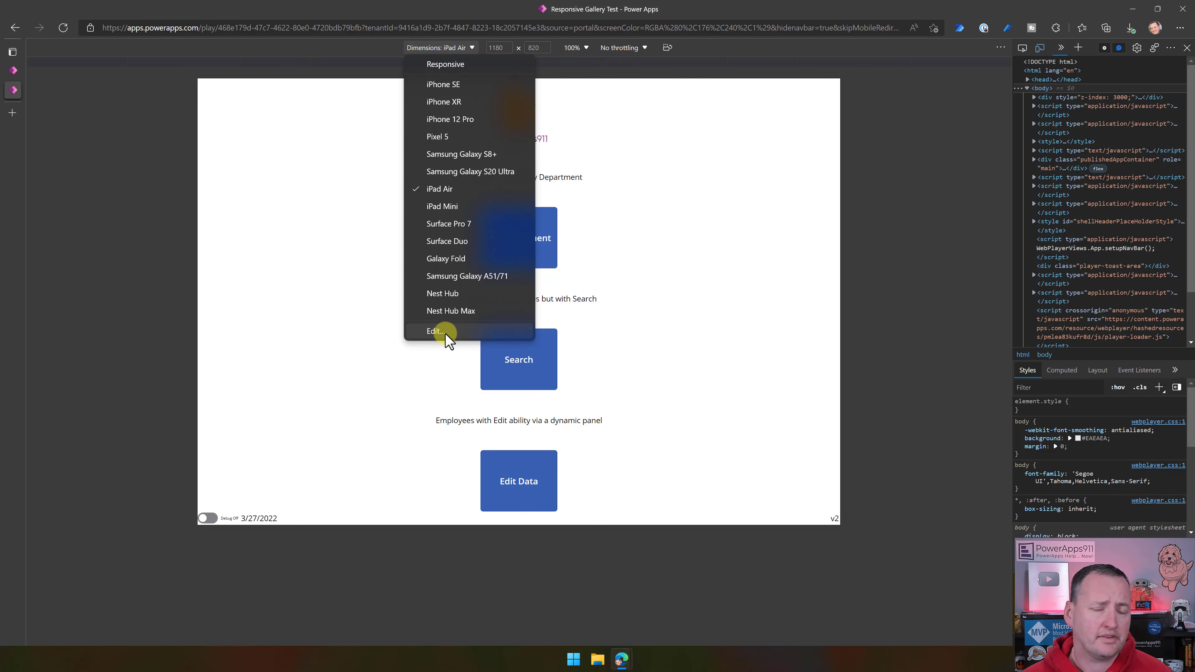
pyautogui.click(617, 118)
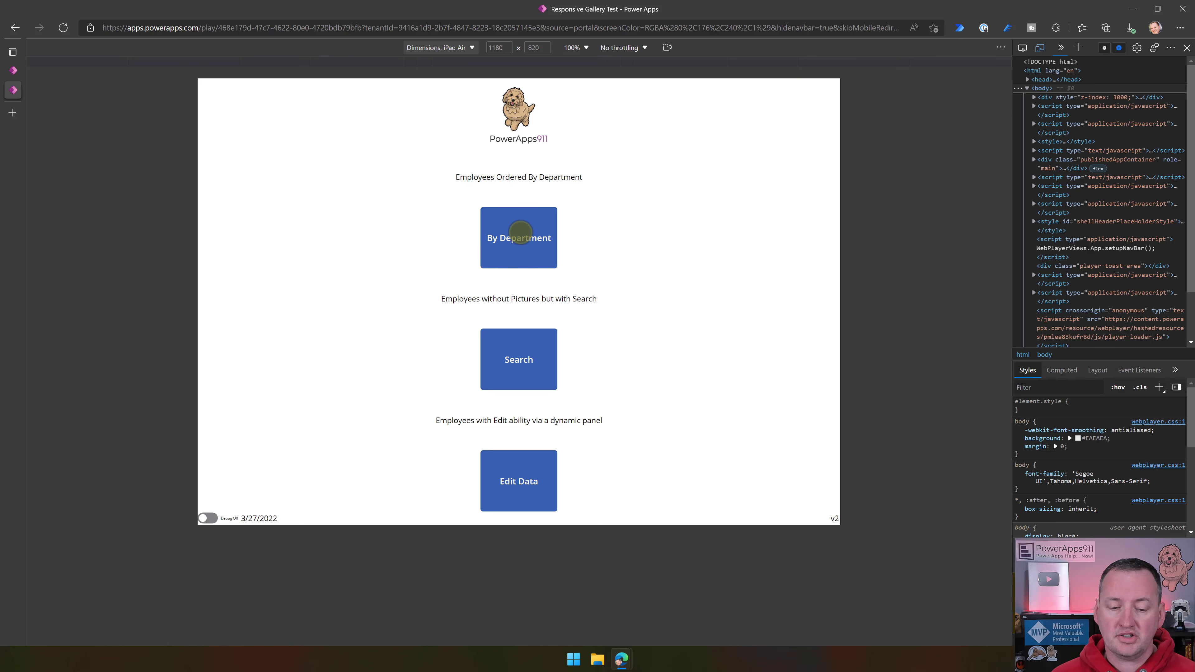
# - Open the By Department screen and review its employee list on the iPad Air in landscape and portrait
pyautogui.click(521, 232)
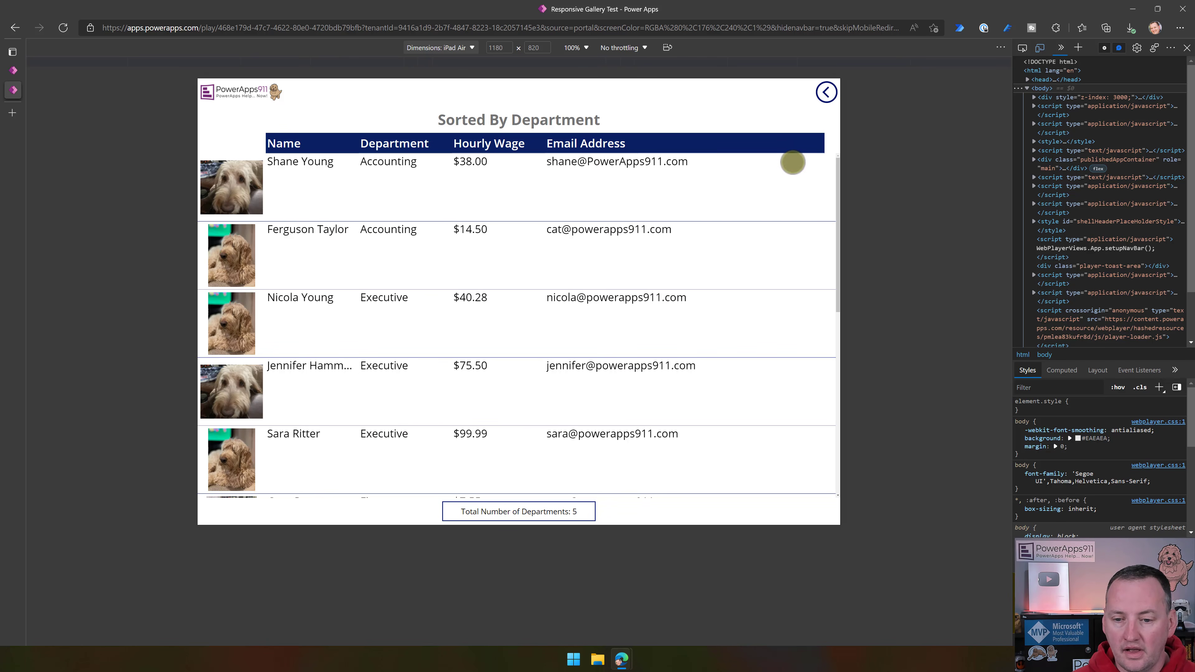
pyautogui.scroll(-3, 663, 340)
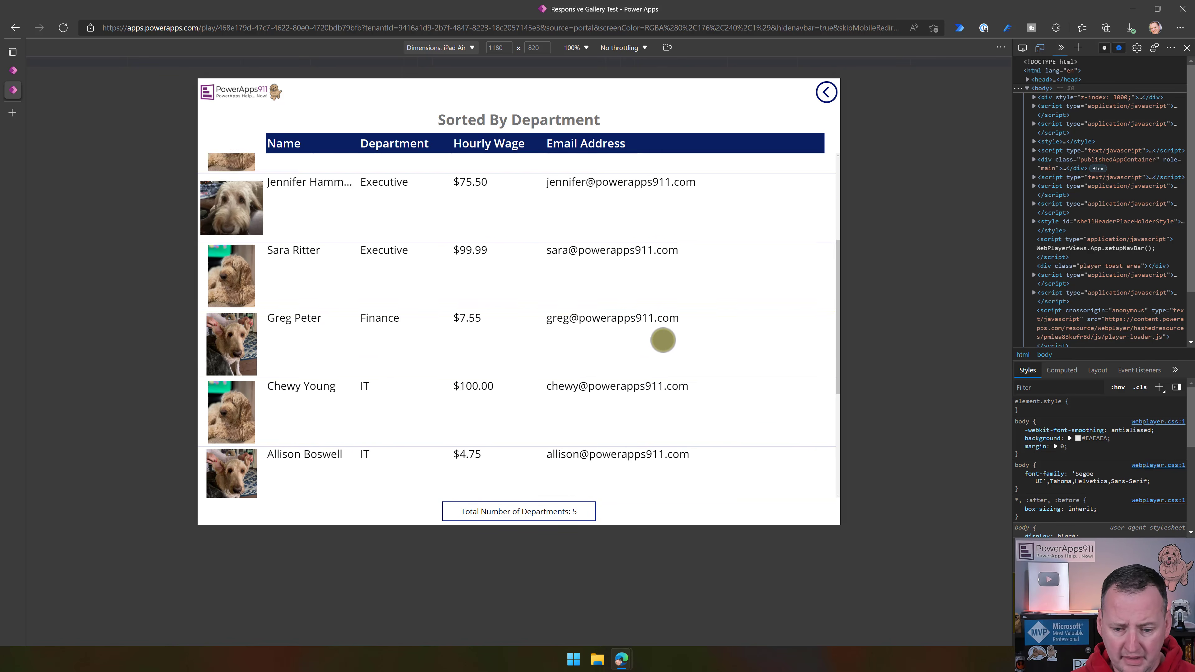
pyautogui.scroll(-1, 657, 329)
pyautogui.scroll(5, 650, 263)
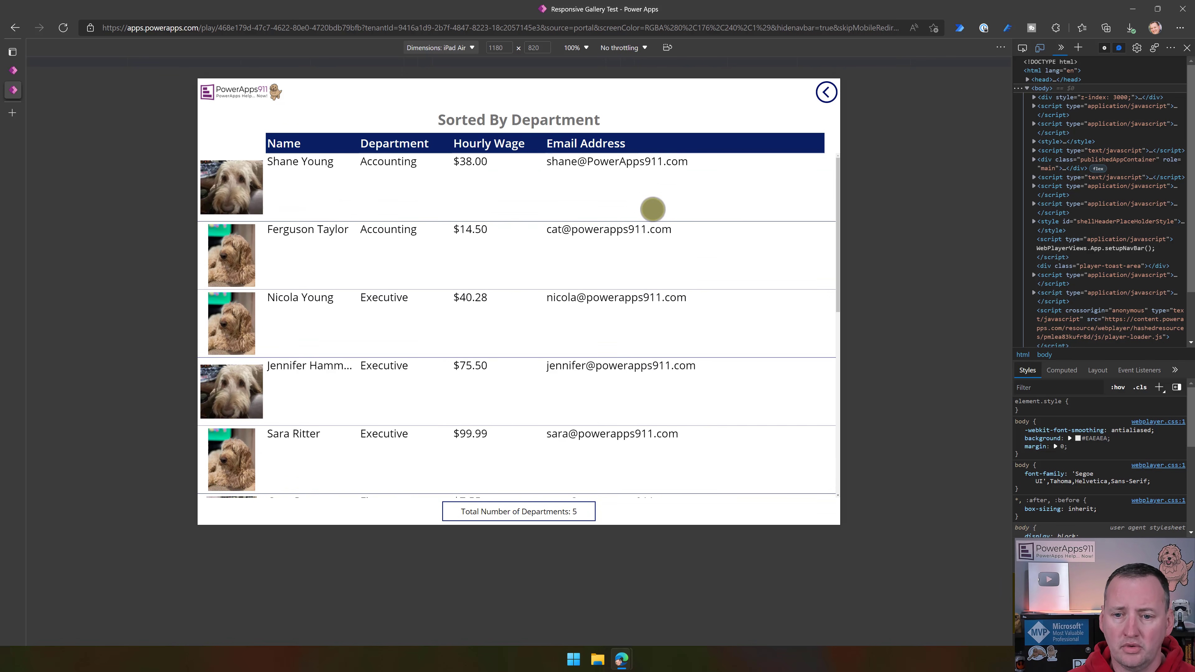
pyautogui.click(670, 49)
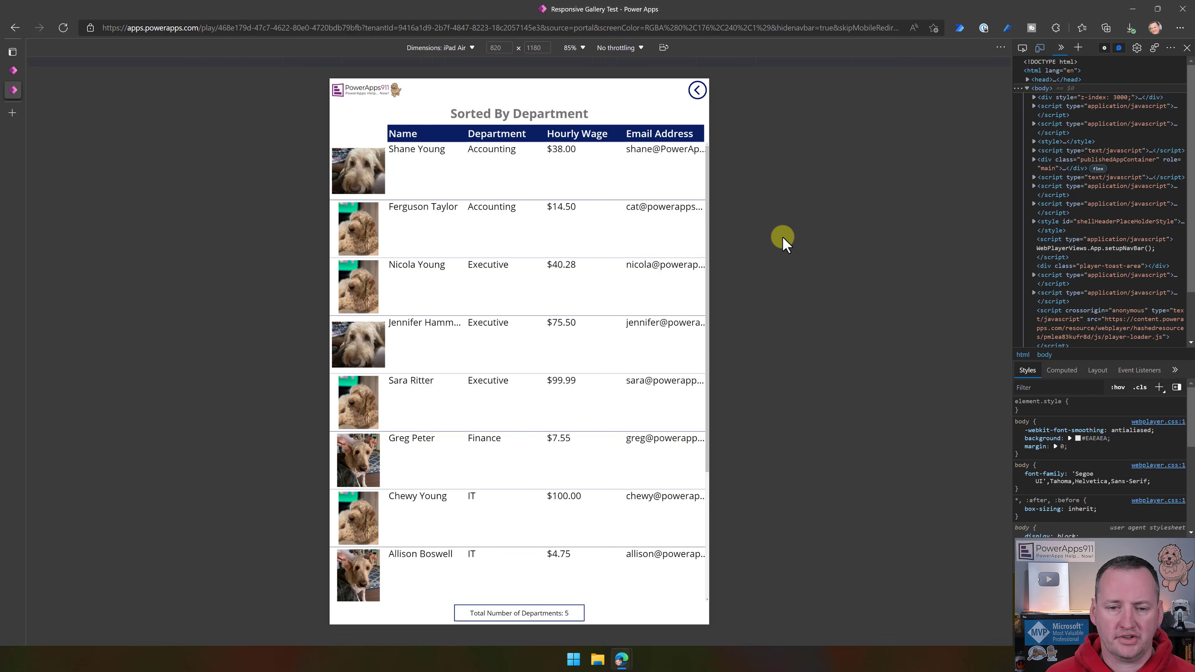
# - Change the emulated device to iPhone 12 Pro and look through the department-sorted employee list in portrait
pyautogui.click(472, 48)
pyautogui.click(463, 120)
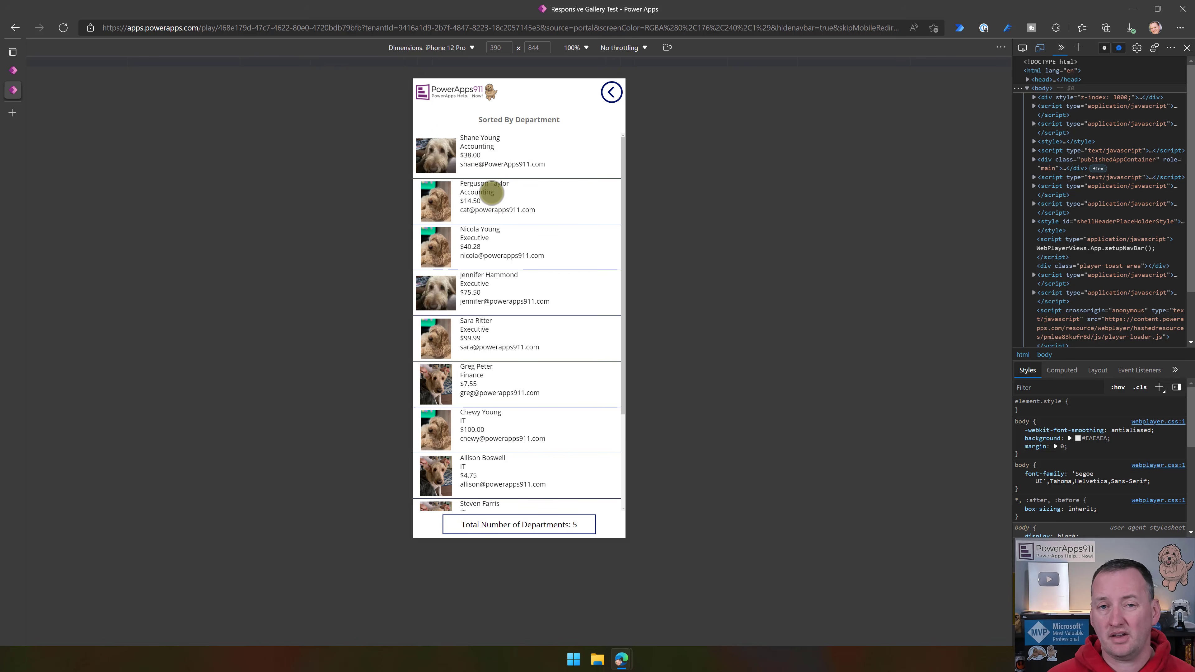
pyautogui.scroll(-3, 551, 328)
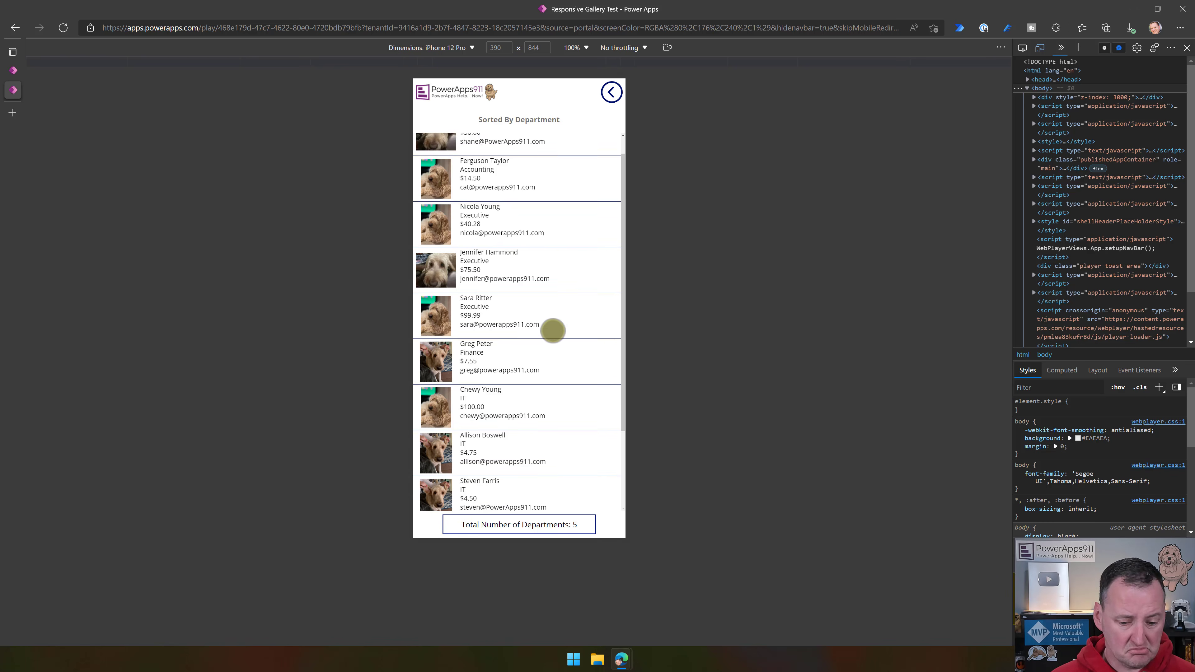
pyautogui.scroll(3, 545, 325)
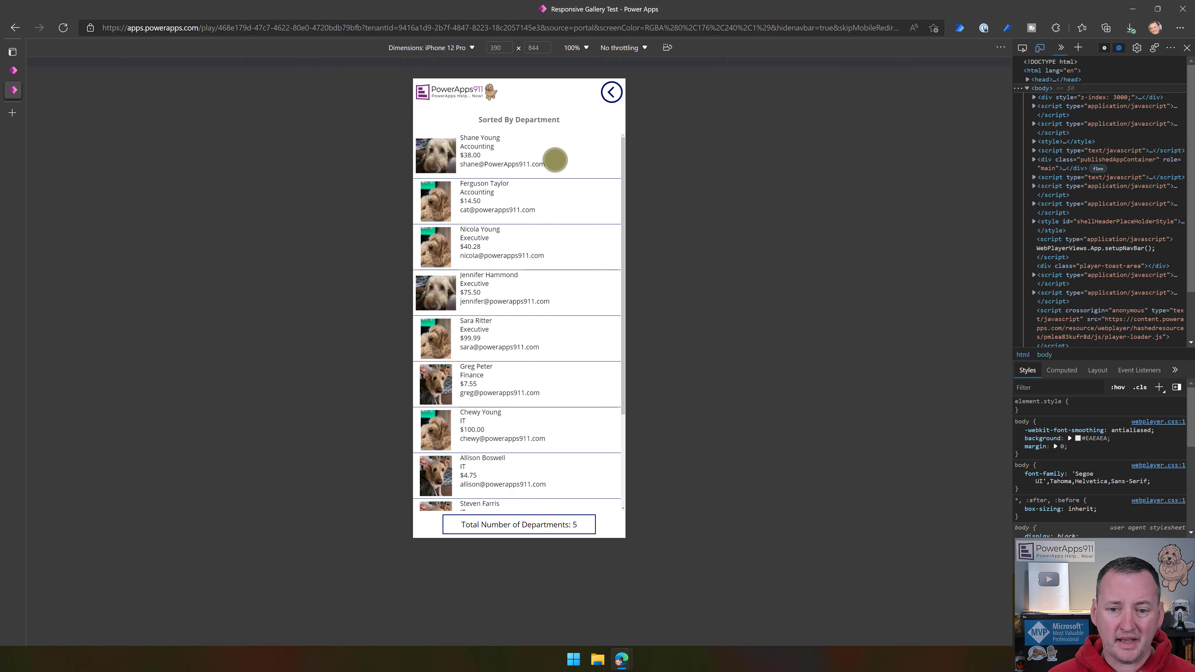
# - Check the department-sorted list with the iPhone 12 Pro rotated to landscape, and return the device to portrait
pyautogui.click(668, 47)
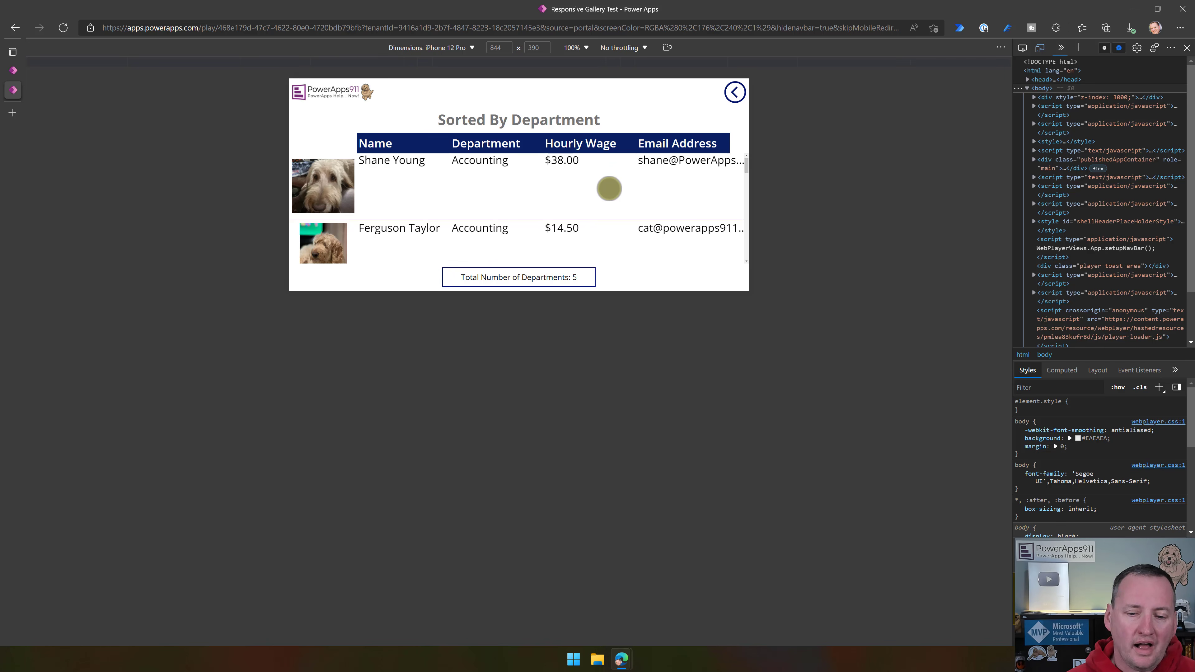
pyautogui.scroll(-3, 607, 188)
pyautogui.scroll(5, 604, 196)
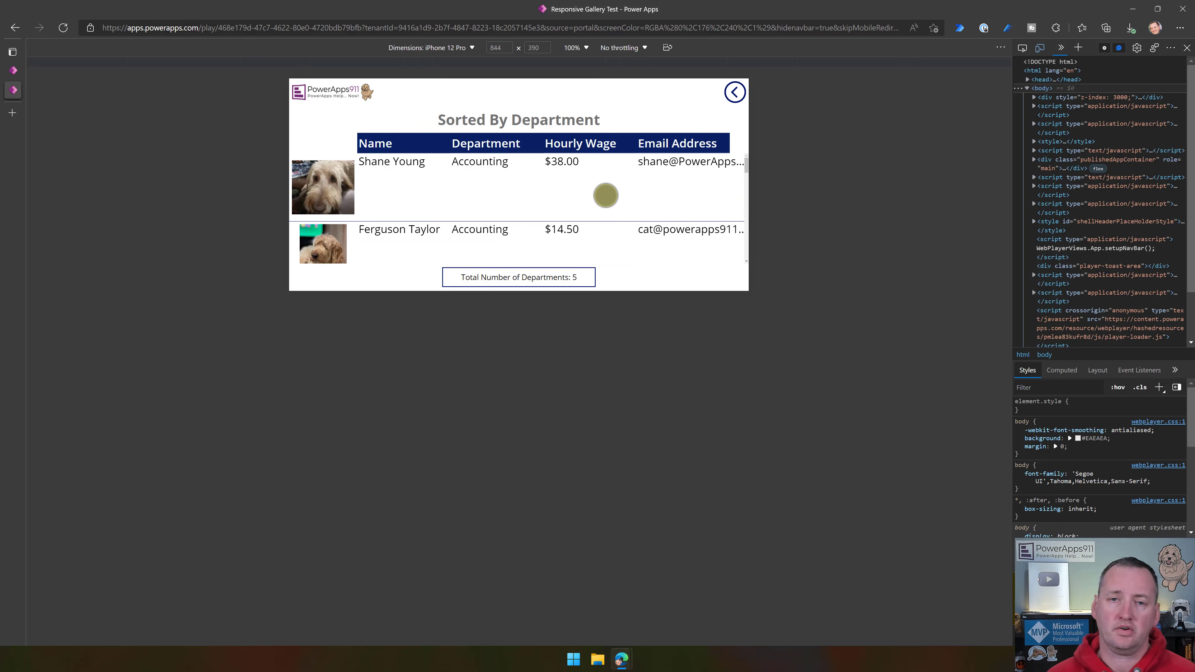
pyautogui.click(667, 47)
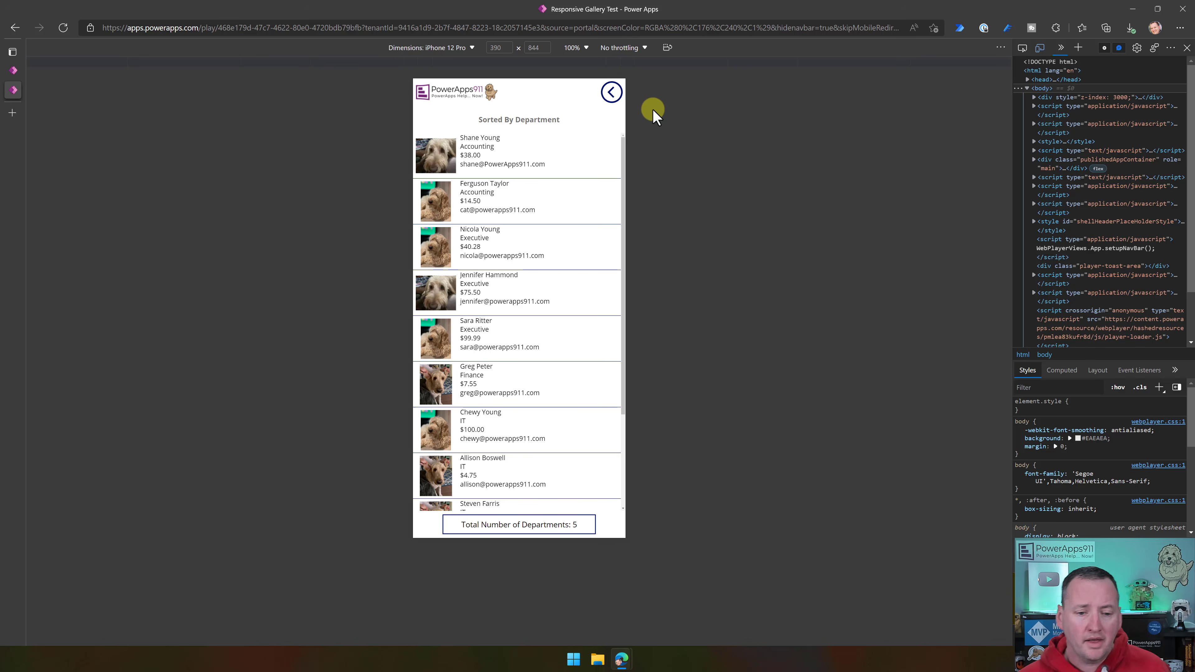
# - Open the app's Search screen, search the employees for "chew", and view the result with the phone rotated to landscape
pyautogui.click(609, 92)
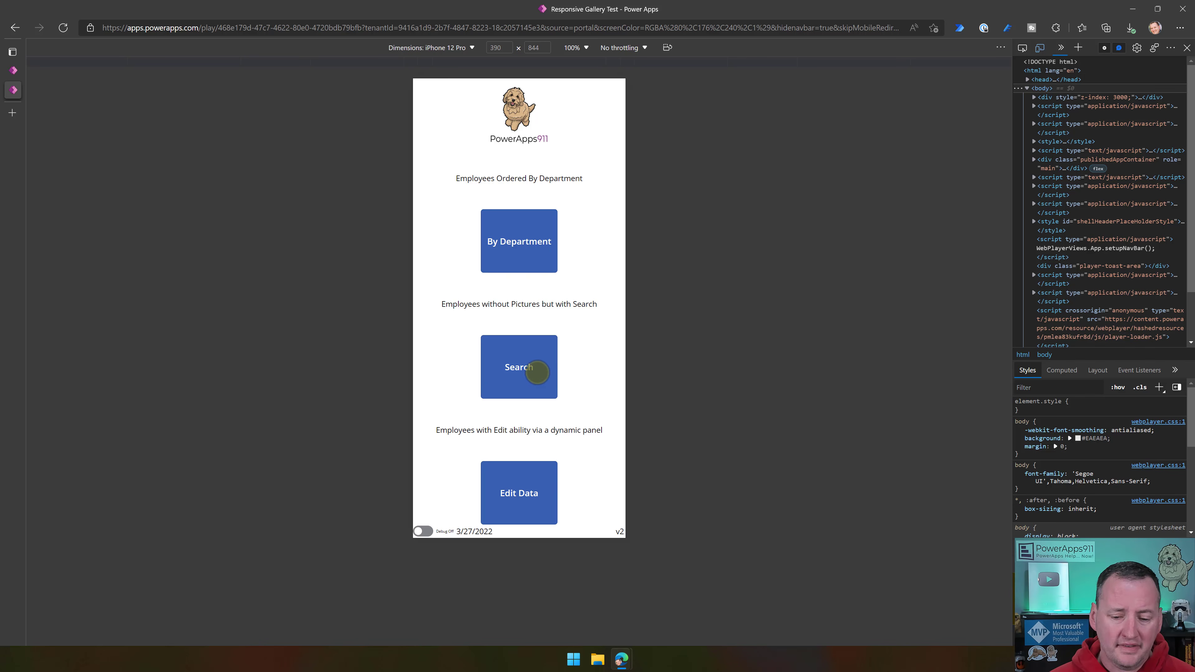
pyautogui.click(524, 359)
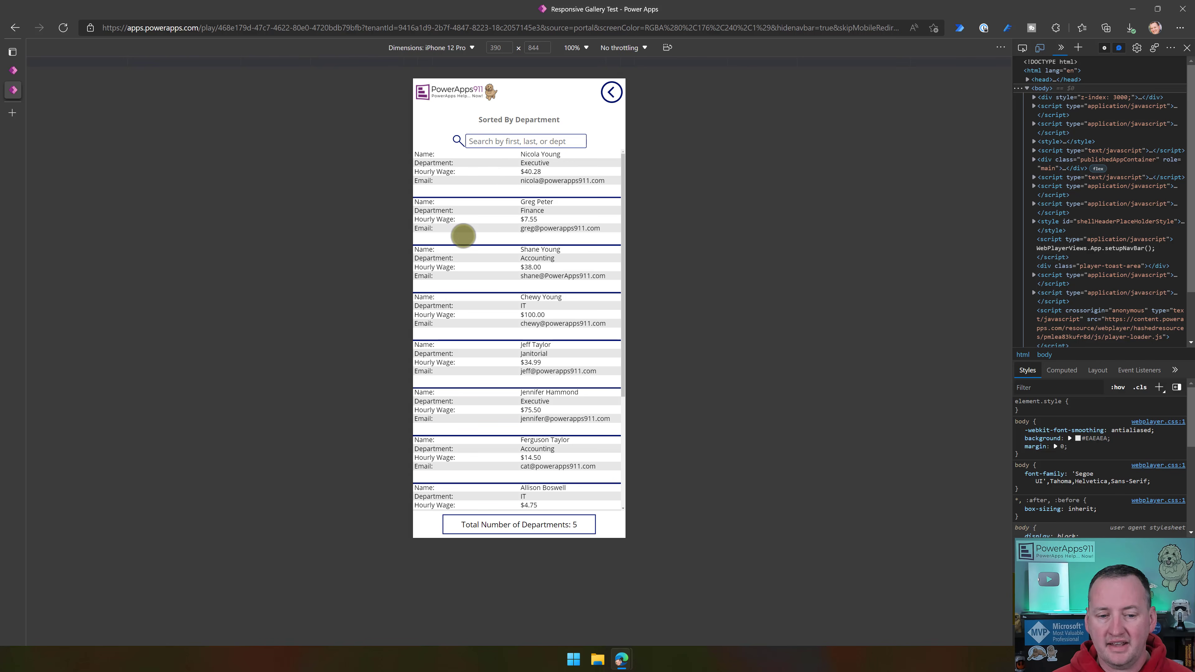
pyautogui.click(531, 141)
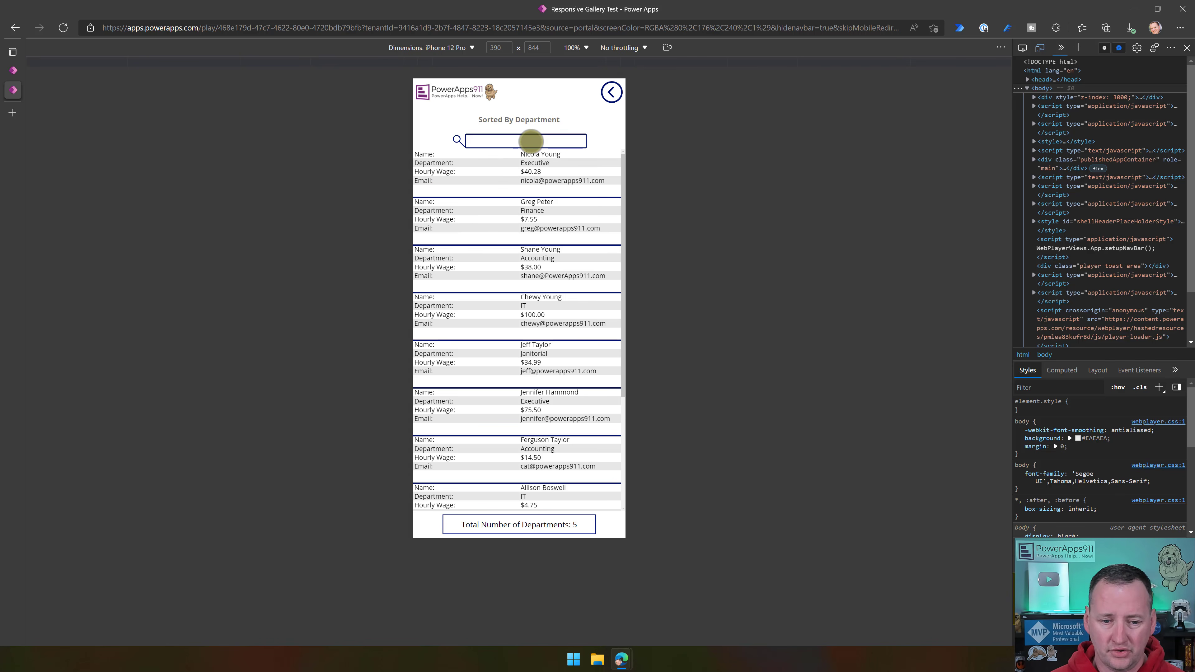
pyautogui.write('chew')
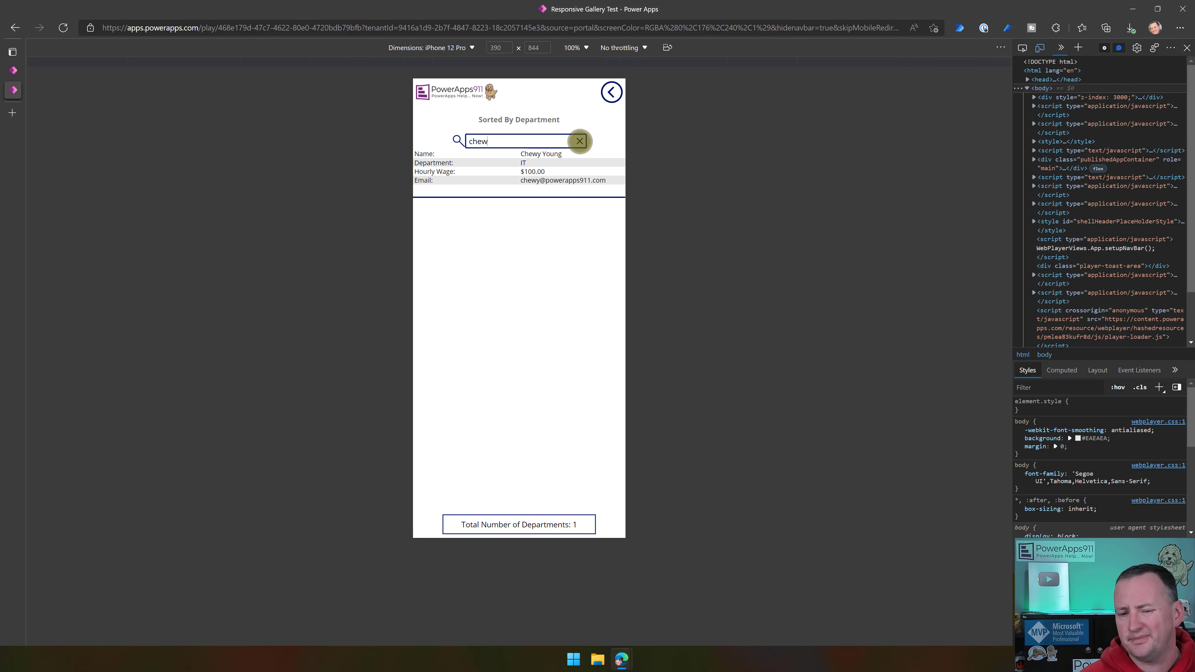
pyautogui.click(667, 47)
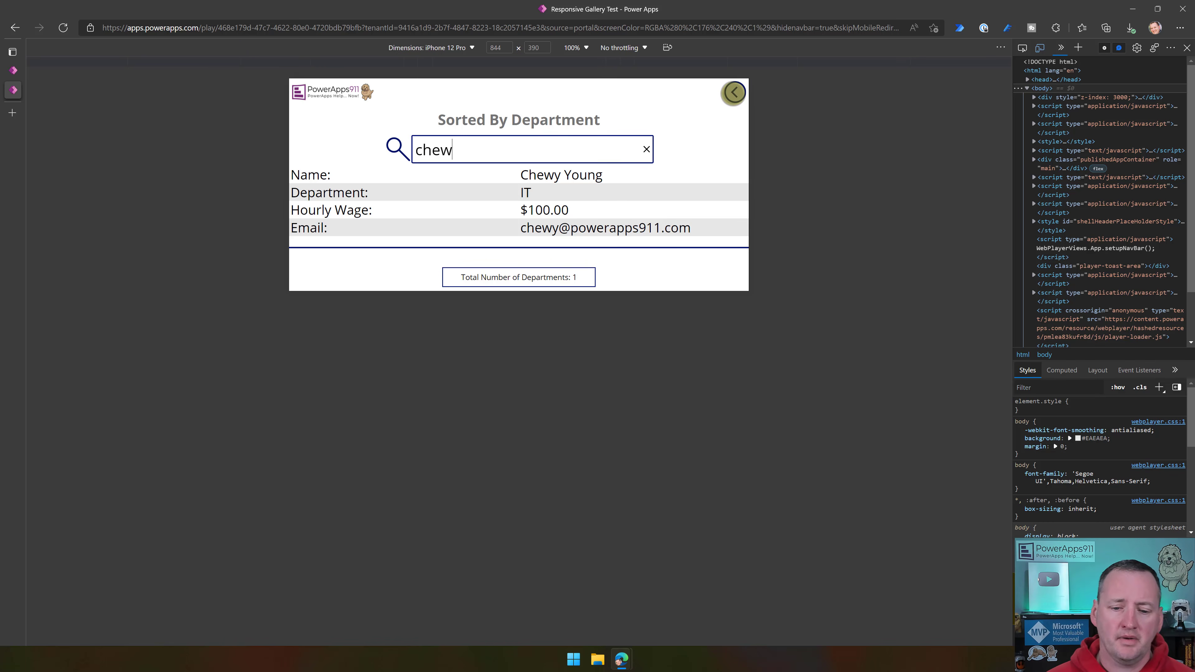
# - Return to the home screen, change the emulated device to iPad Air in landscape, and open the Edit Data screen
pyautogui.click(734, 92)
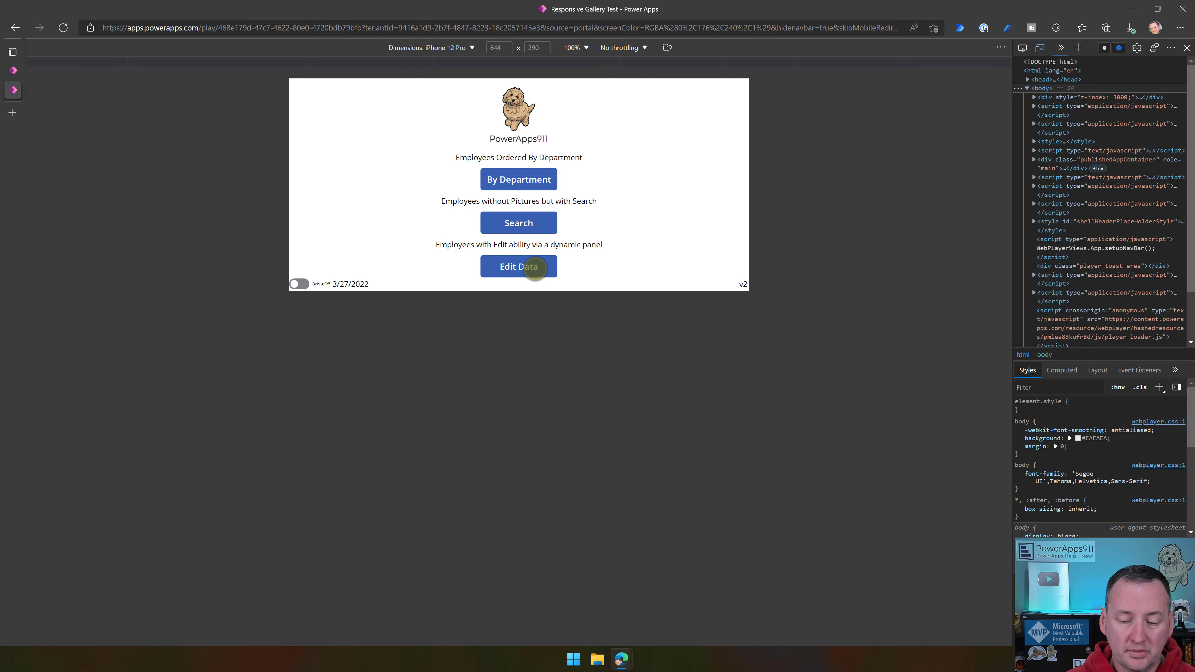
pyautogui.click(537, 267)
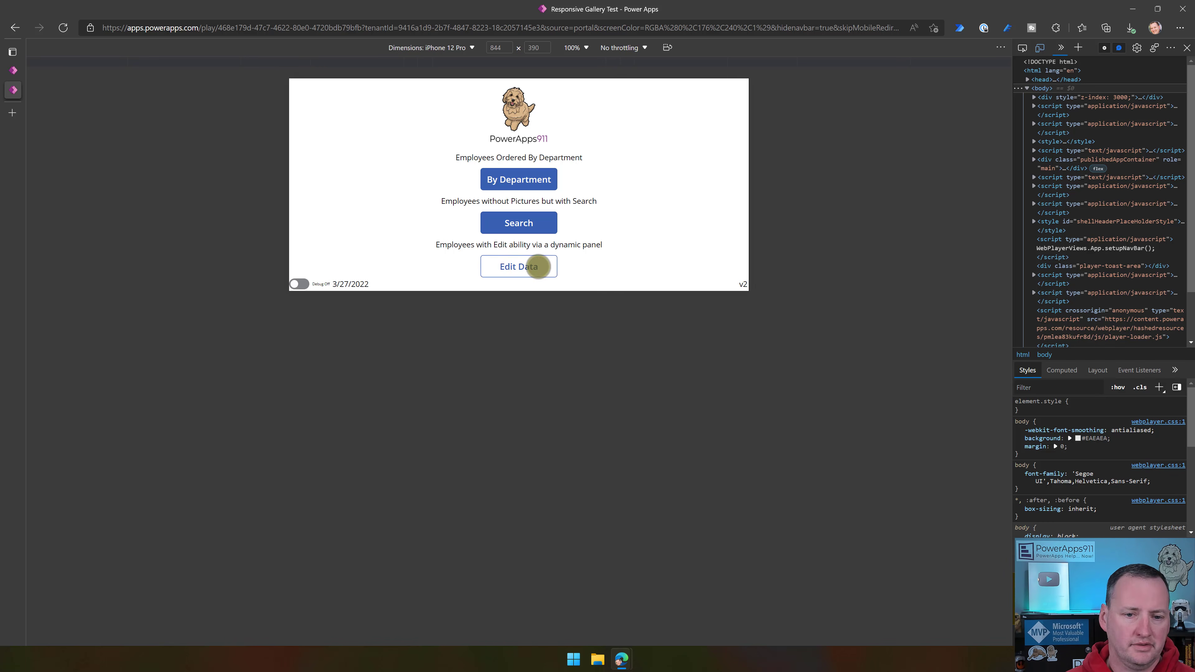
pyautogui.click(470, 47)
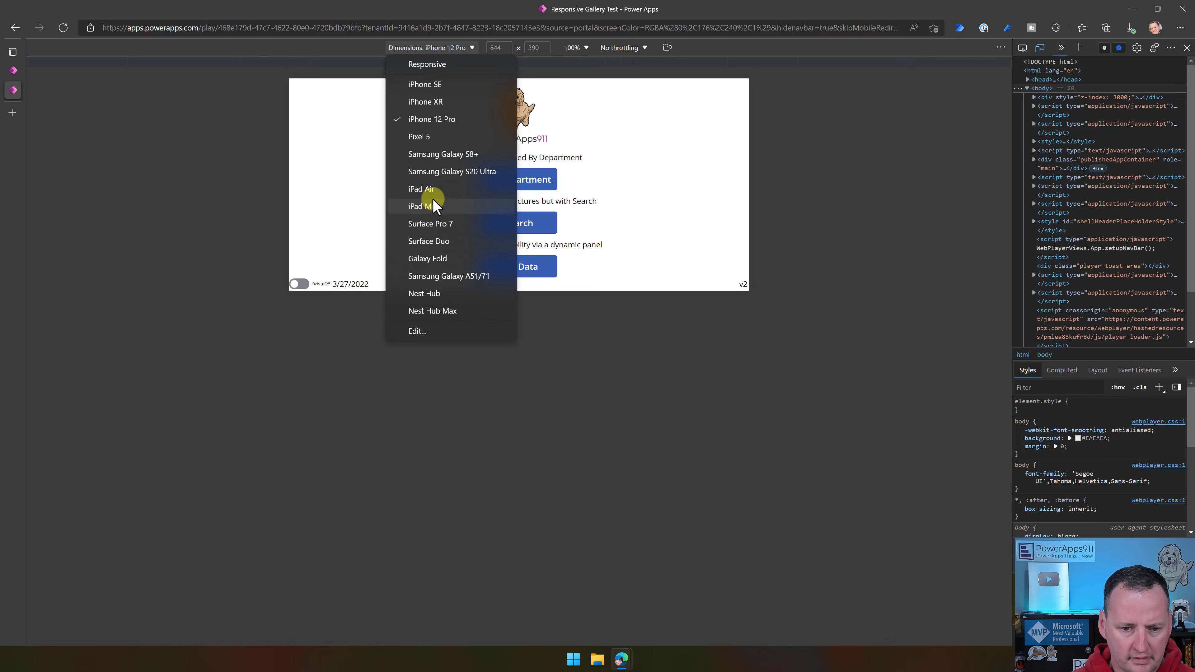
pyautogui.click(421, 189)
pyautogui.click(655, 51)
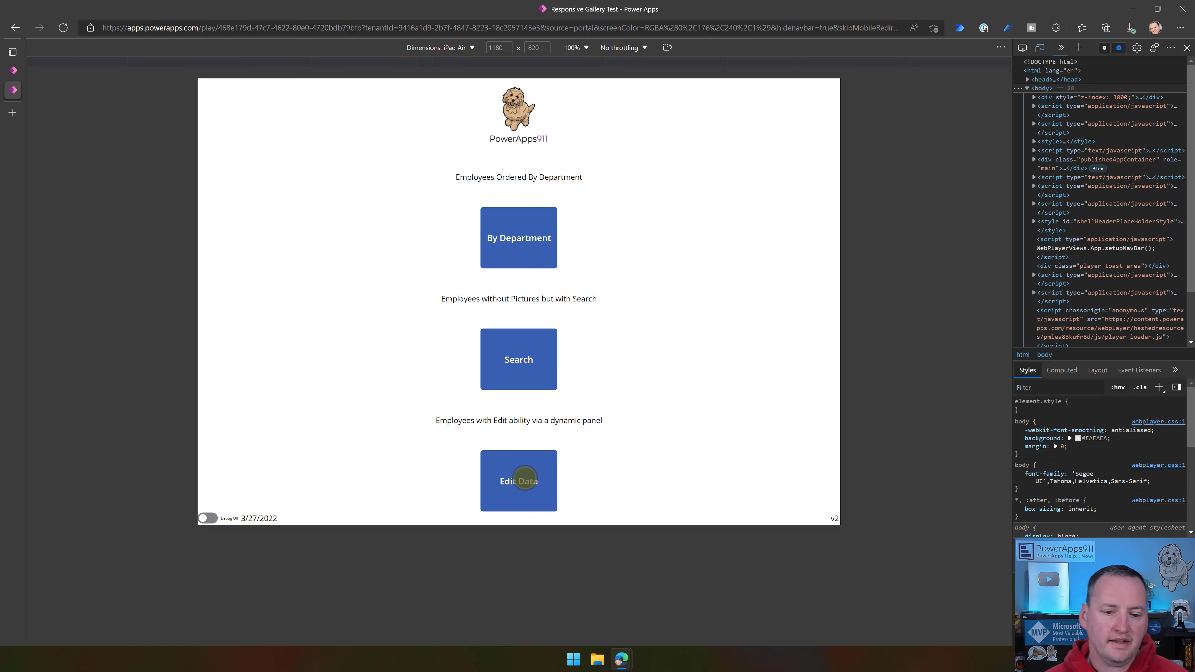
pyautogui.click(525, 479)
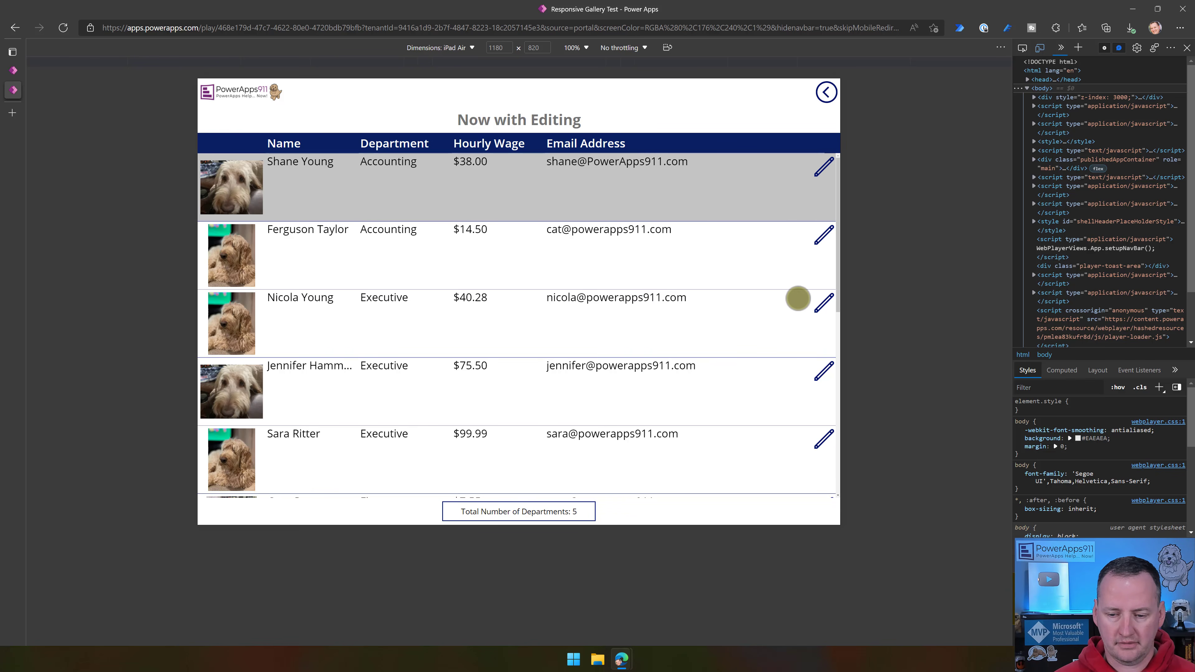
# - Open the third employee's edit panel on the iPad Air in landscape, close it, and open the first employee's record instead
pyautogui.click(822, 304)
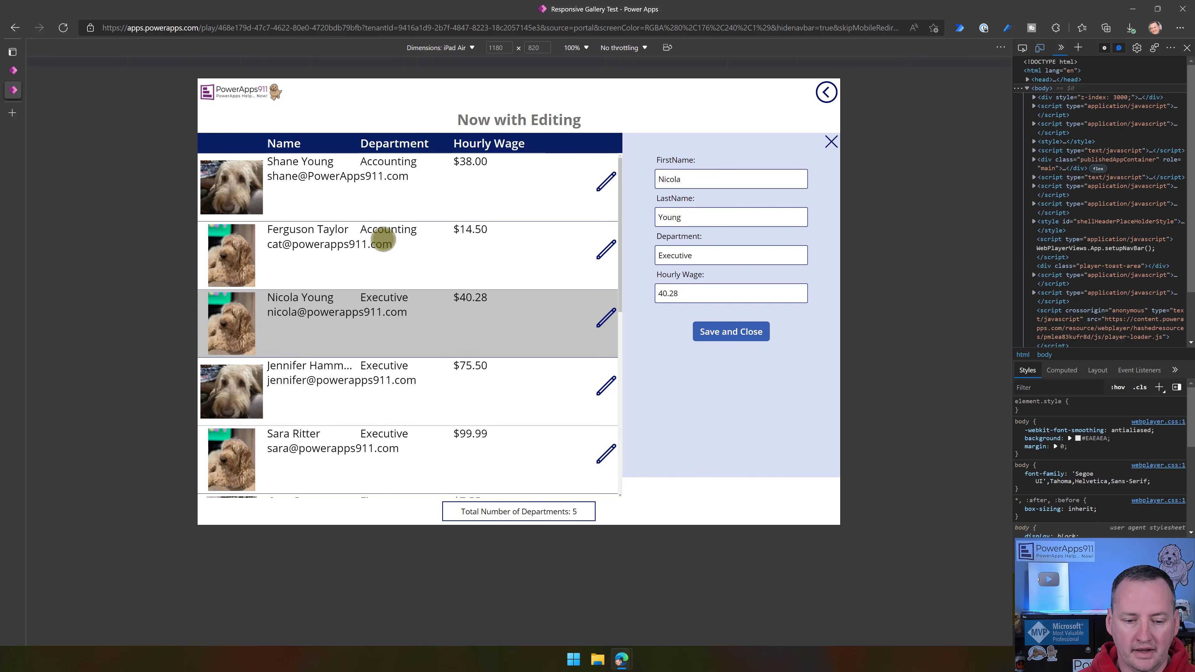
pyautogui.scroll(-4, 427, 369)
pyautogui.scroll(4, 544, 287)
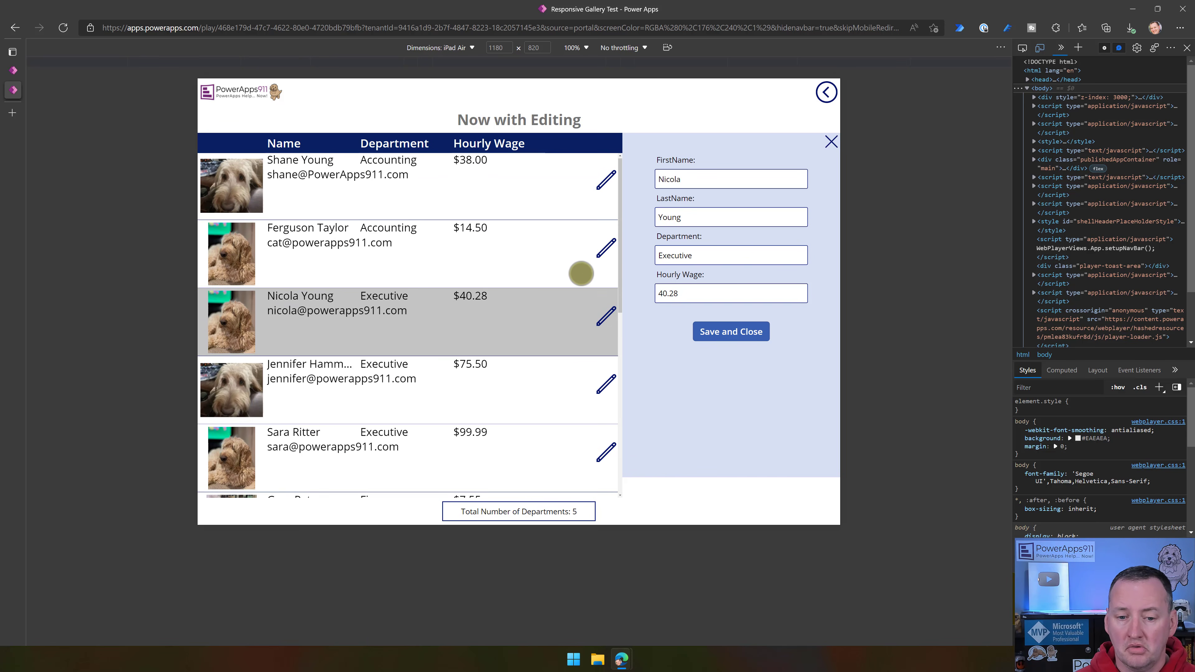
pyautogui.click(609, 179)
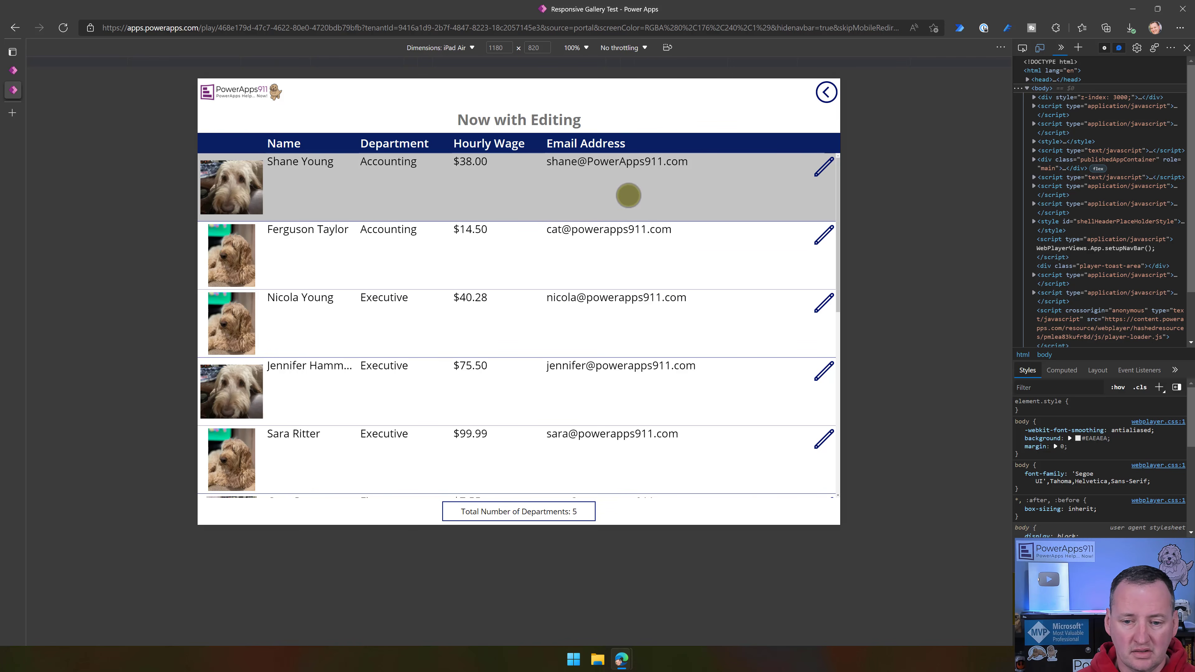
pyautogui.click(819, 165)
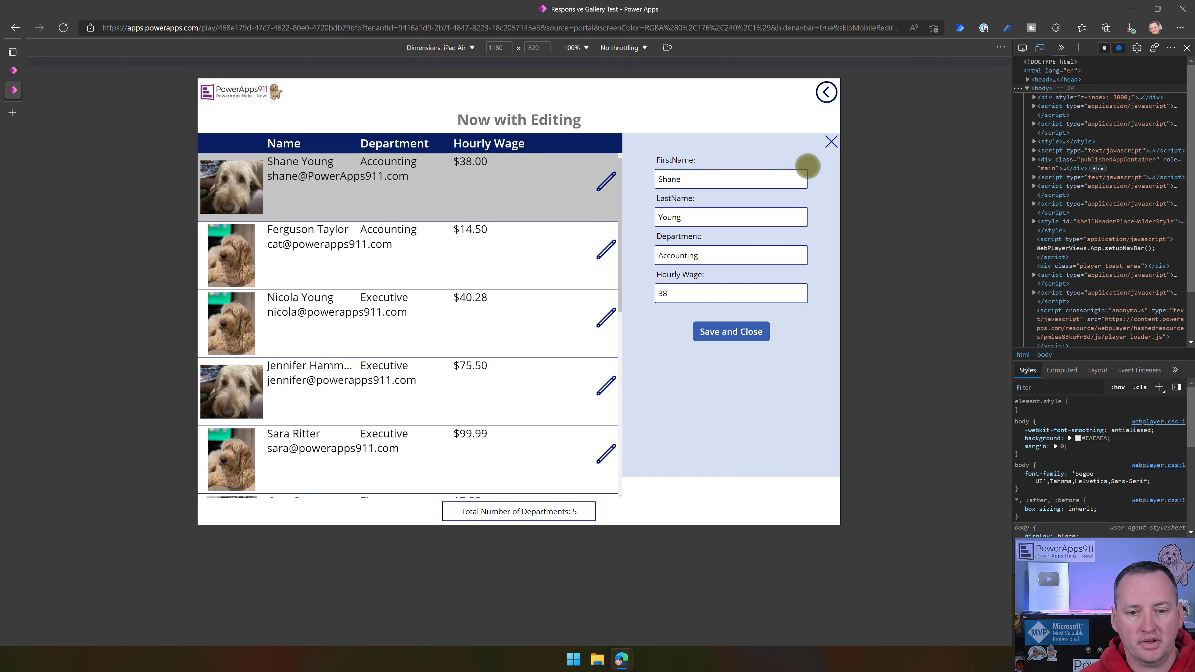
# - Rotate the iPad Air to portrait and check the employee list with the edit panel open, closed, and reopened for the first employee
pyautogui.click(671, 49)
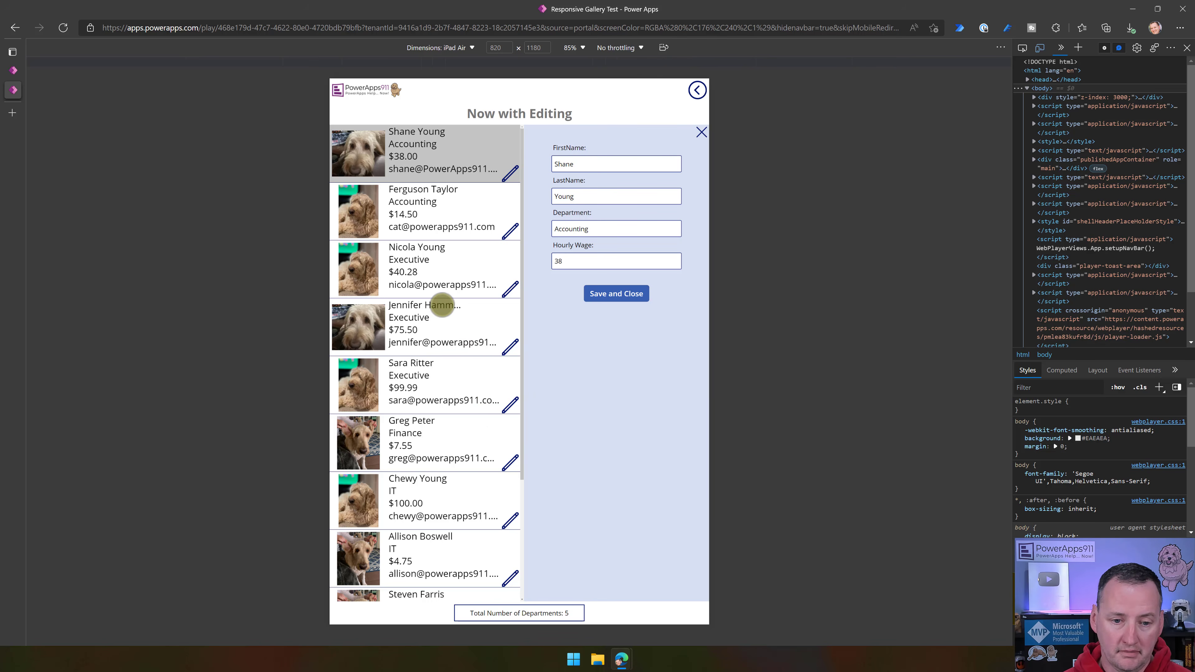
pyautogui.scroll(-1, 456, 259)
pyautogui.scroll(1, 456, 259)
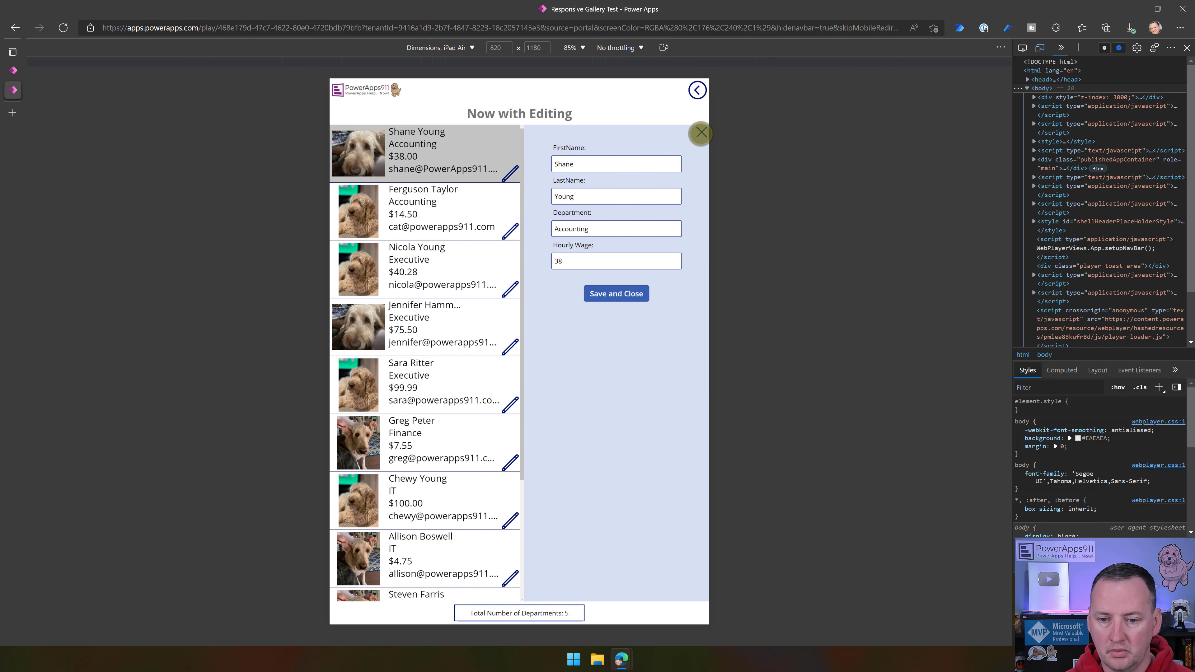
pyautogui.click(700, 133)
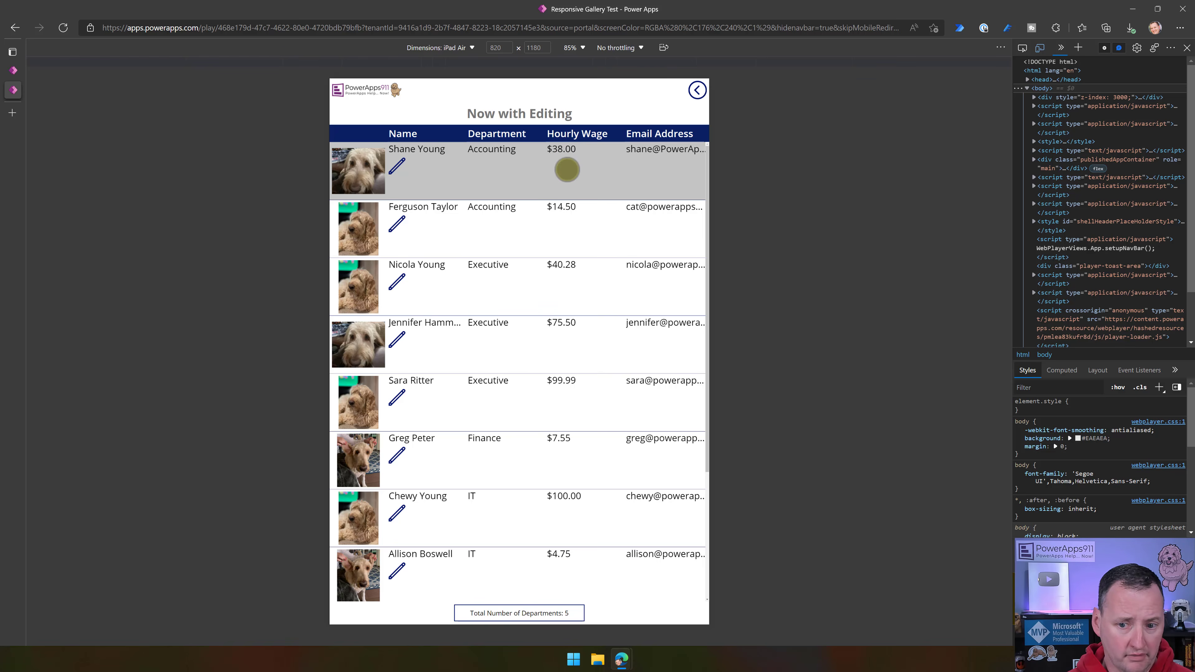
pyautogui.click(396, 168)
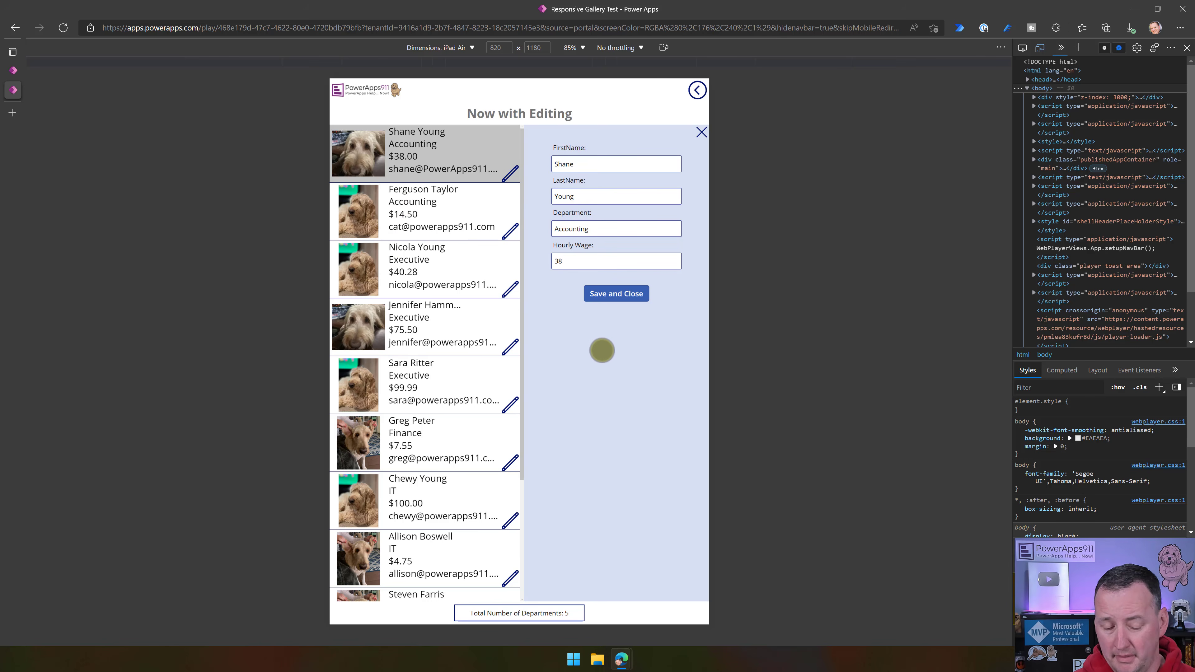
# - Change the emulated device to iPhone 12 Pro and look through the employee list beside the edit form in landscape
pyautogui.click(472, 49)
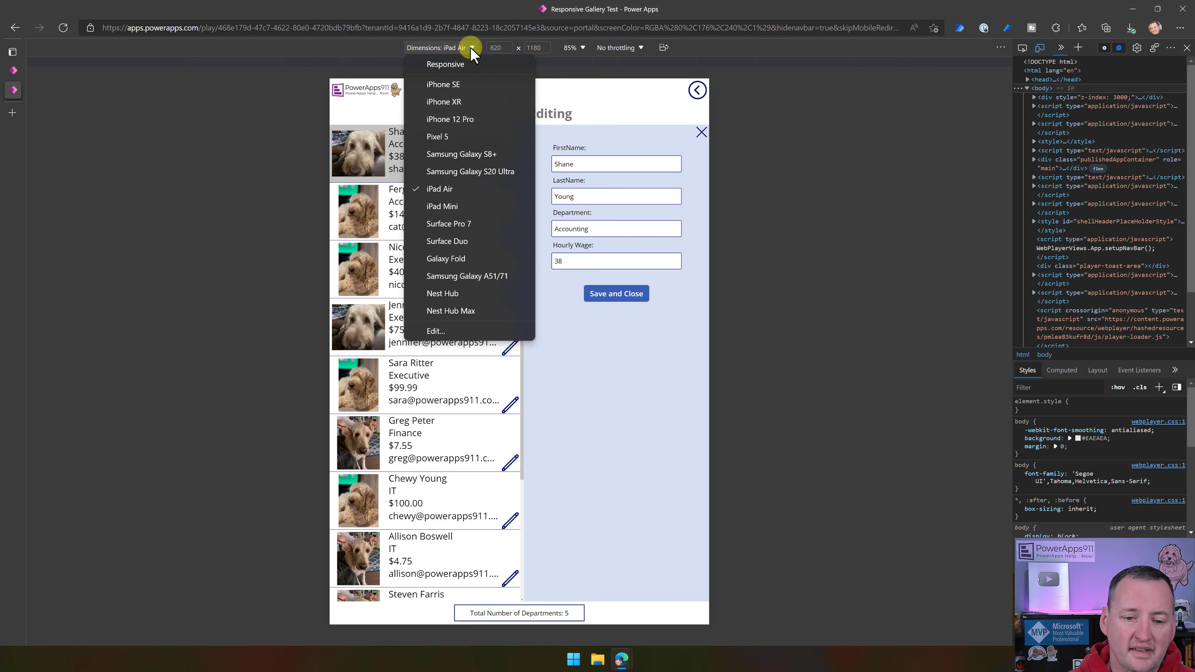
pyautogui.click(451, 121)
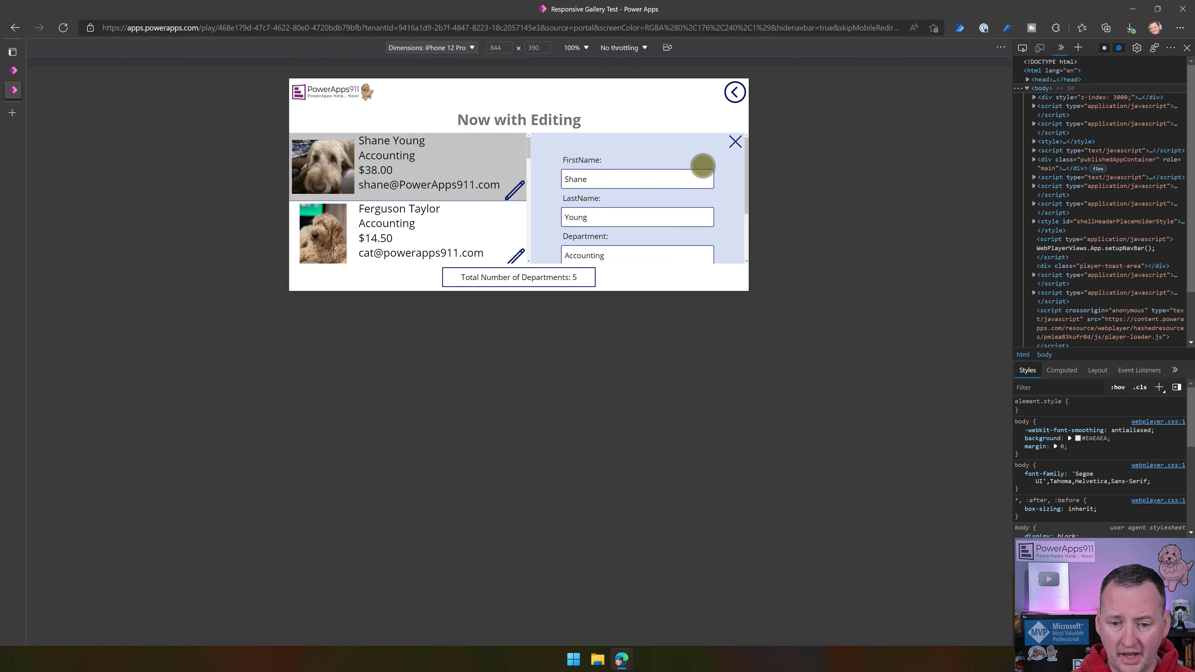
pyautogui.scroll(-2, 454, 211)
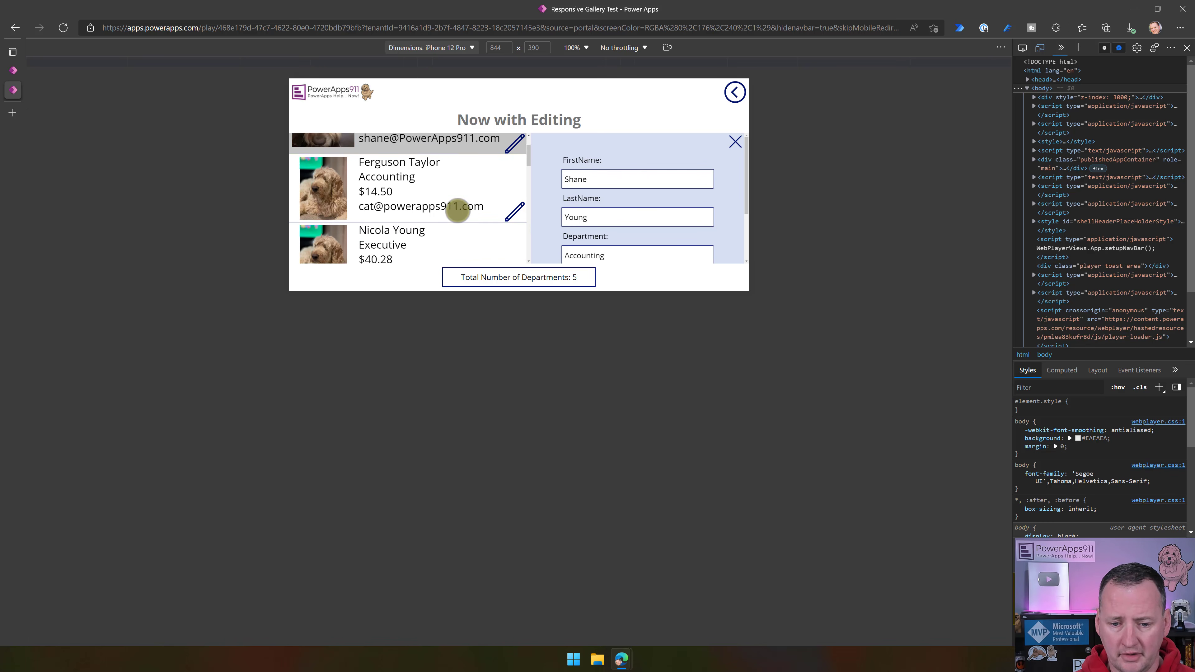
pyautogui.scroll(2, 457, 211)
pyautogui.scroll(-3, 731, 214)
pyautogui.scroll(3, 728, 211)
pyautogui.scroll(-3, 728, 206)
pyautogui.scroll(3, 725, 200)
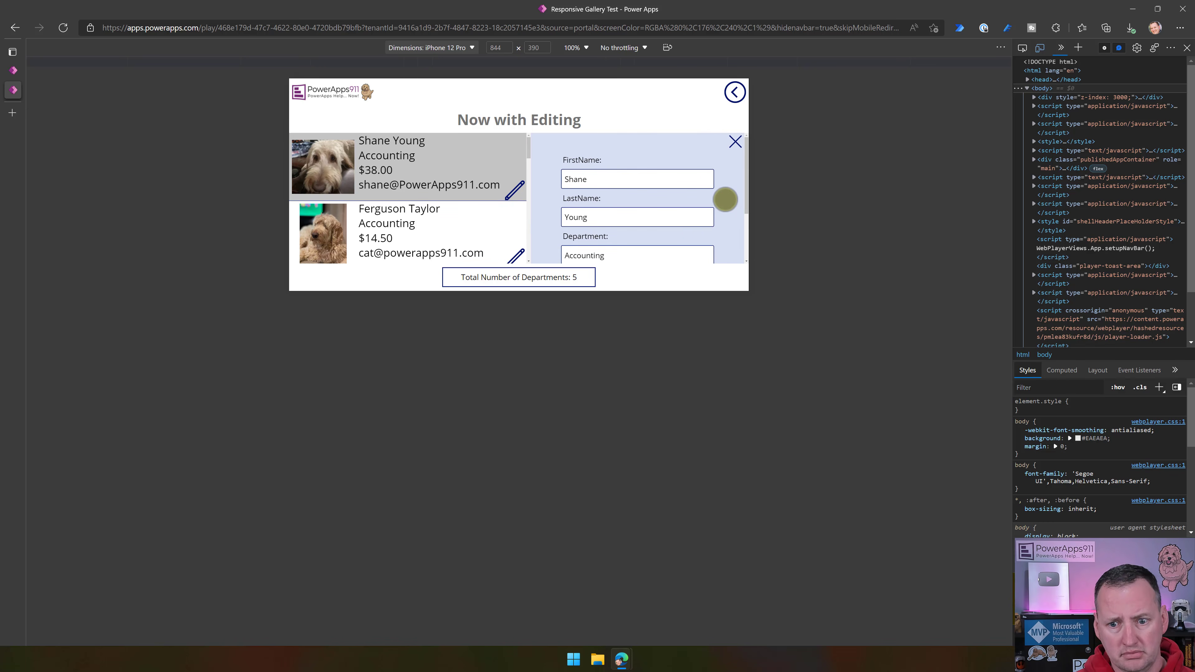
# - Rotate the iPhone 12 Pro to portrait, check the edit screen with the panel open and closed, and return to the app's home screen
pyautogui.click(475, 48)
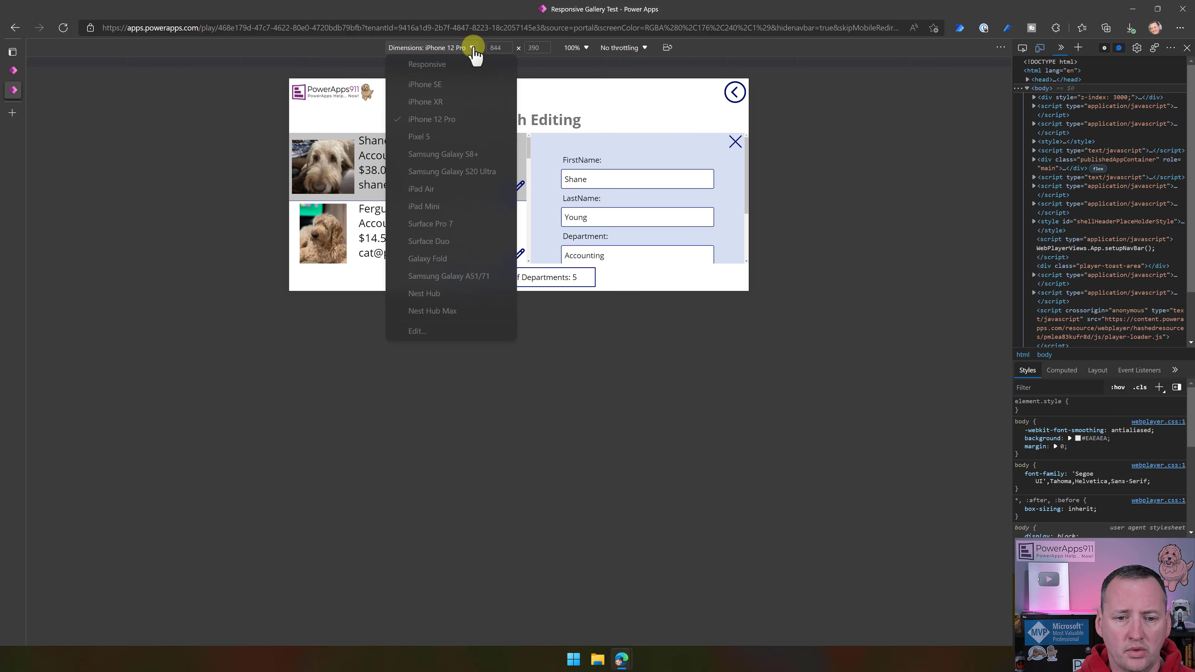
pyautogui.click(667, 47)
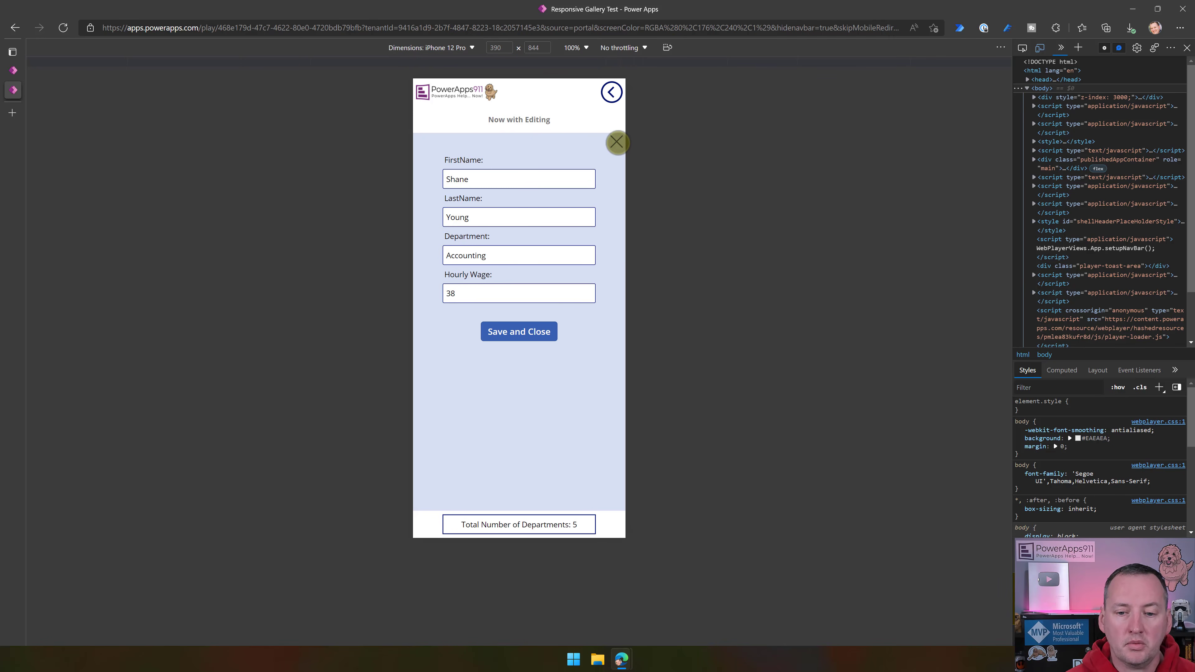
pyautogui.click(617, 142)
pyautogui.click(612, 173)
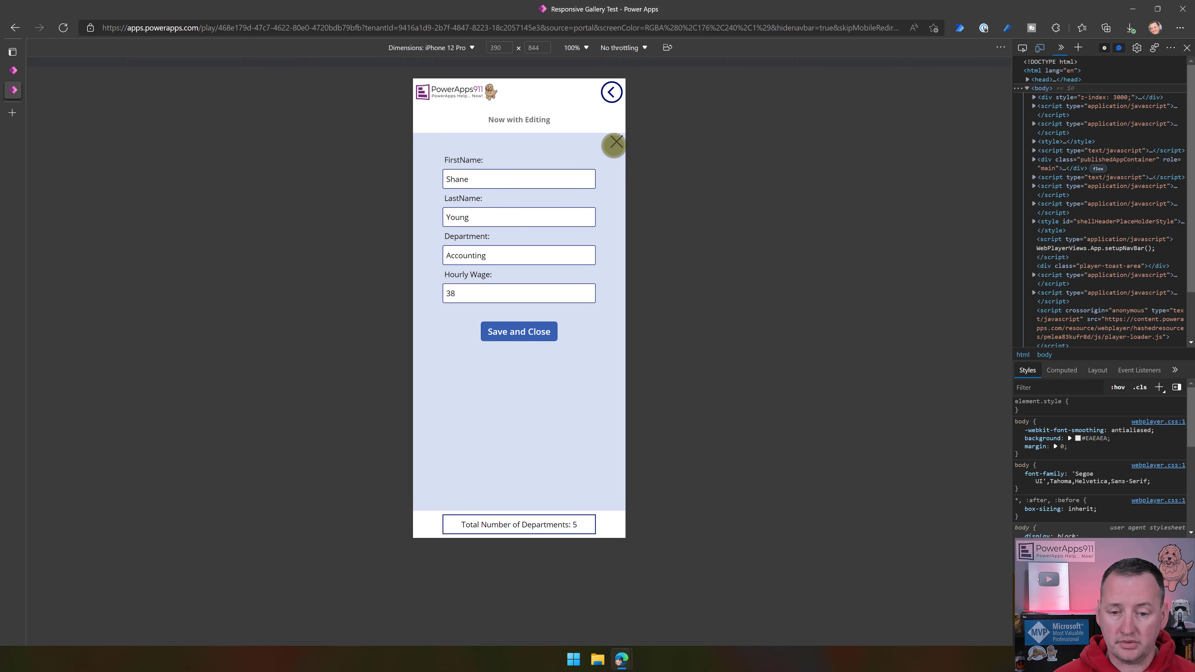
pyautogui.click(615, 143)
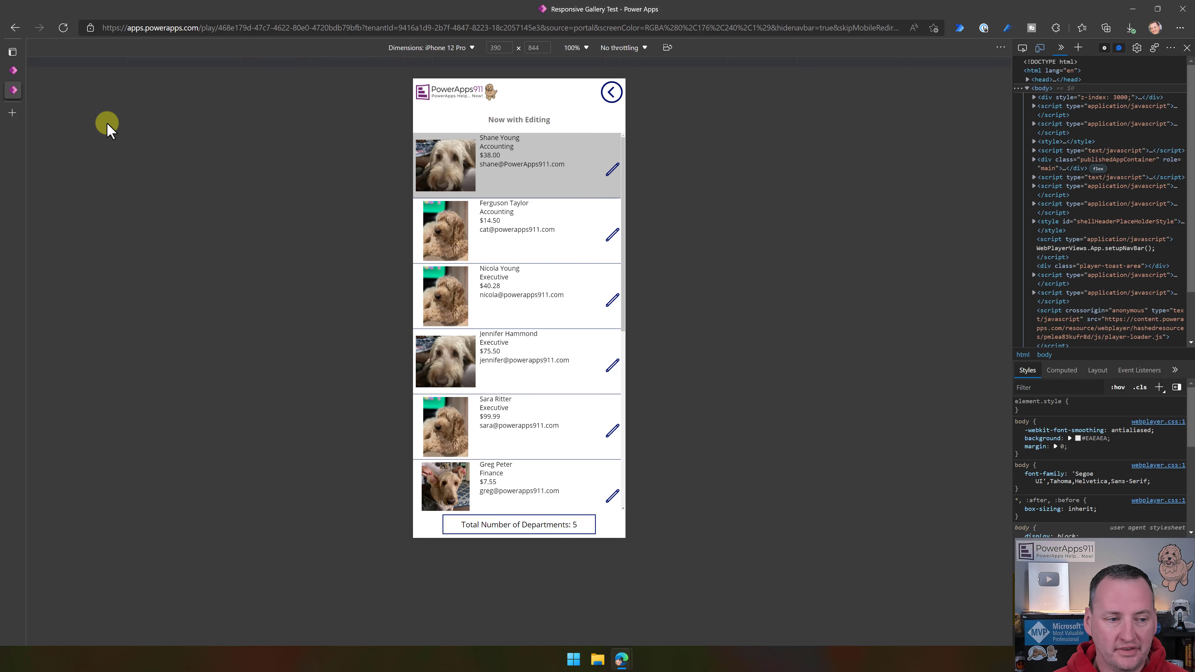
pyautogui.moveTo(13, 89)
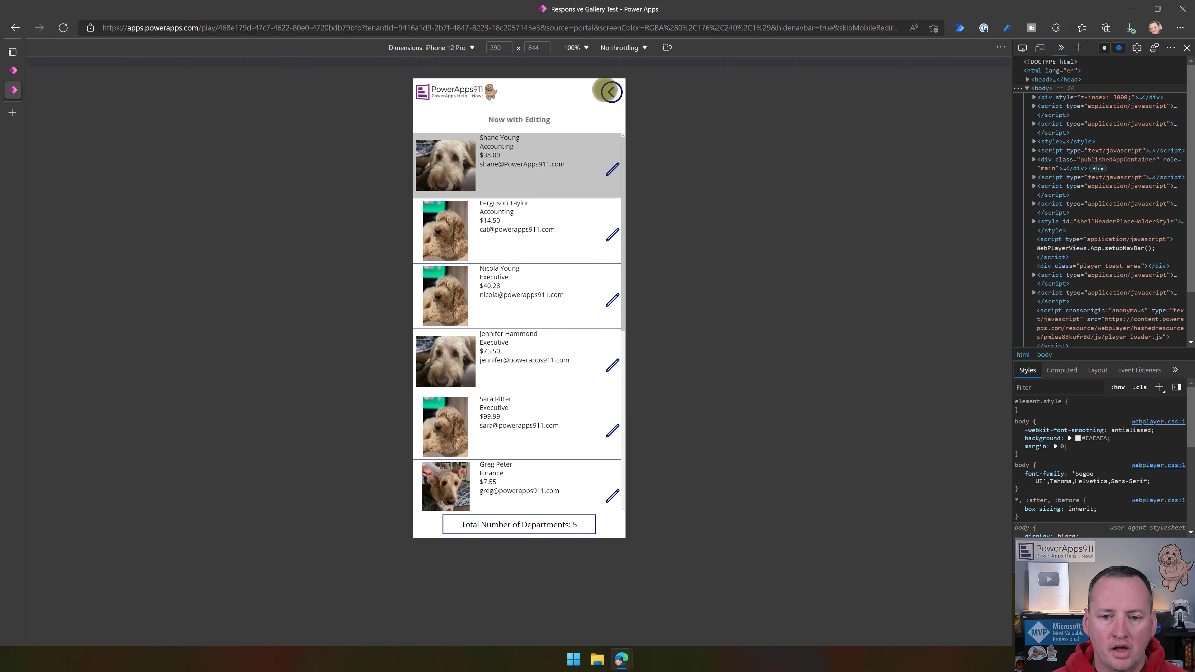
pyautogui.click(610, 92)
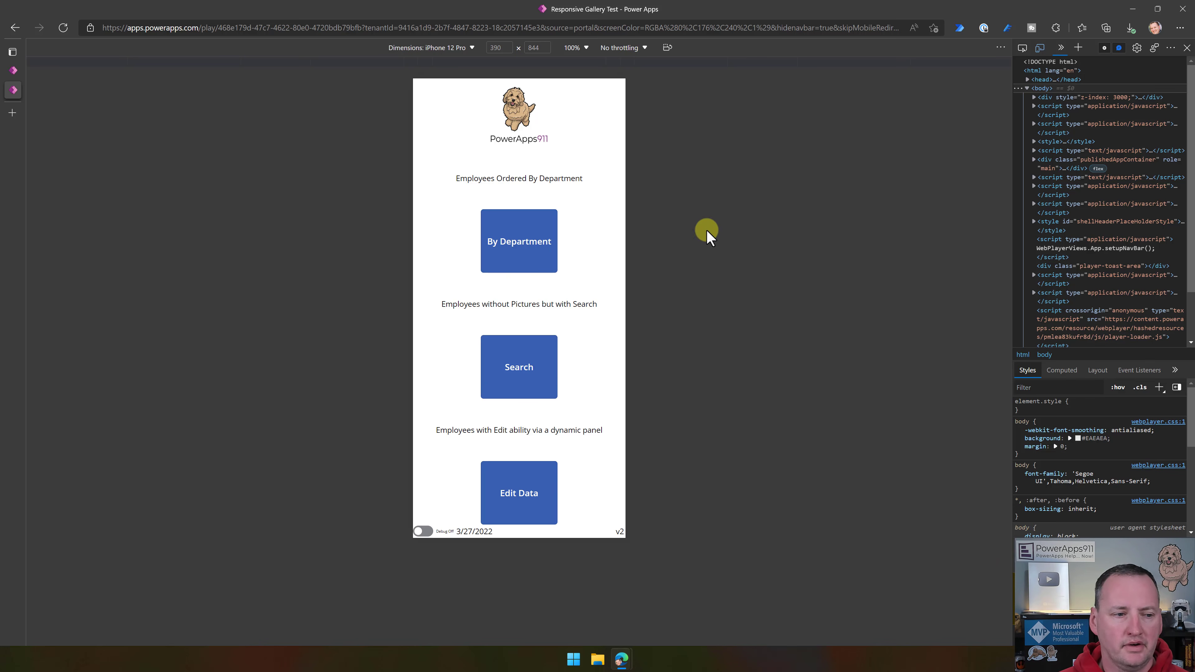
# - Switch to the Power Apps maker portal and create a blank canvas app named "Responsive Video" in Phone format
pyautogui.click(14, 70)
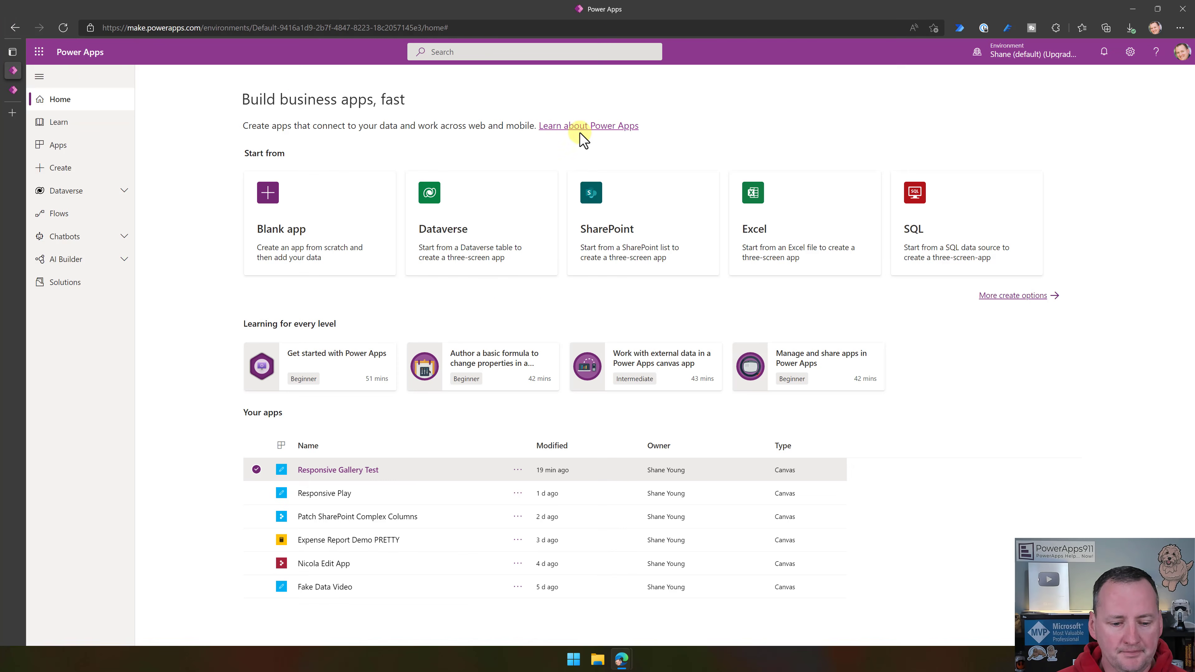
pyautogui.click(87, 171)
pyautogui.click(275, 207)
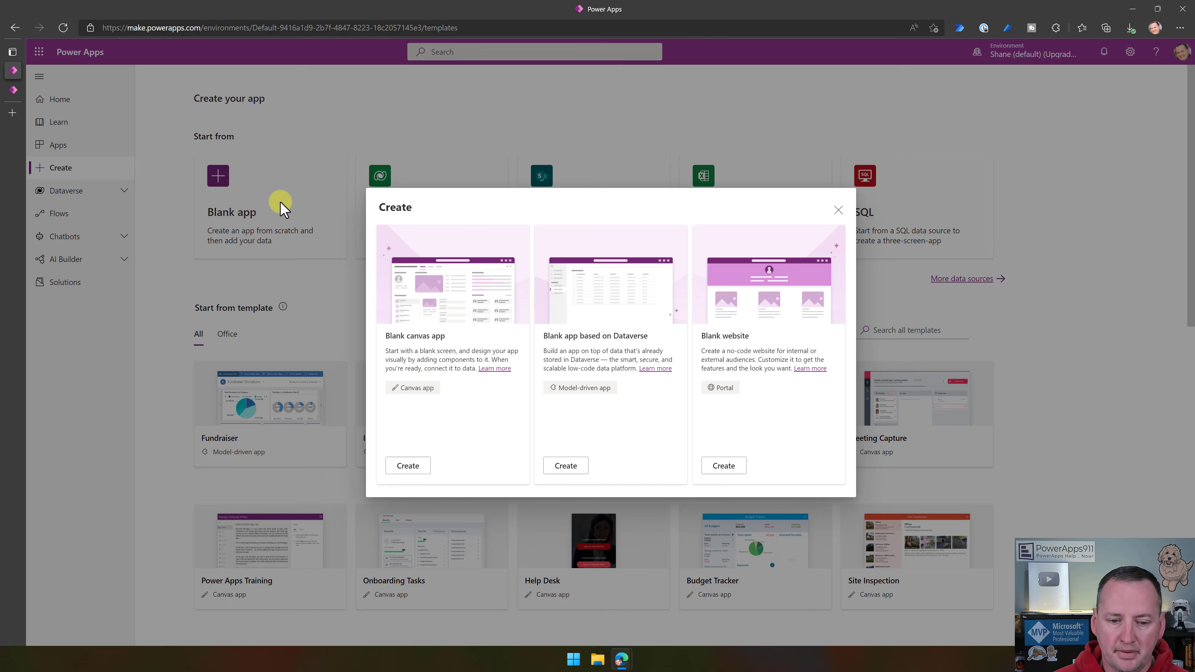
pyautogui.click(418, 471)
pyautogui.click(713, 248)
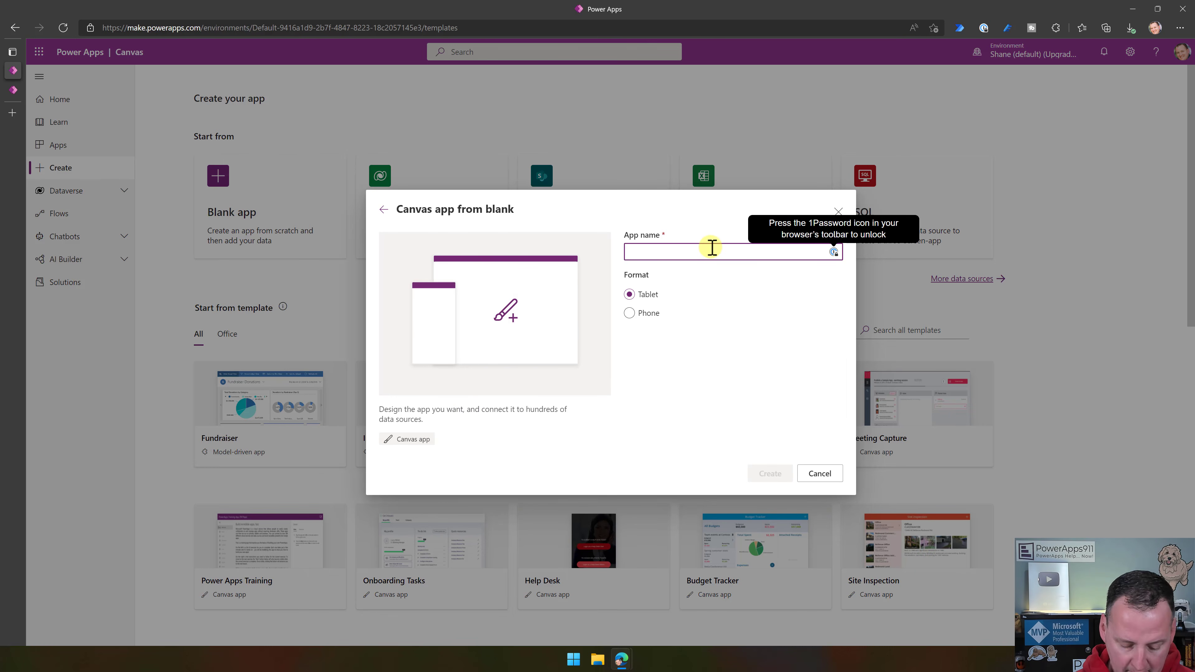
pyautogui.write('Responsive Video')
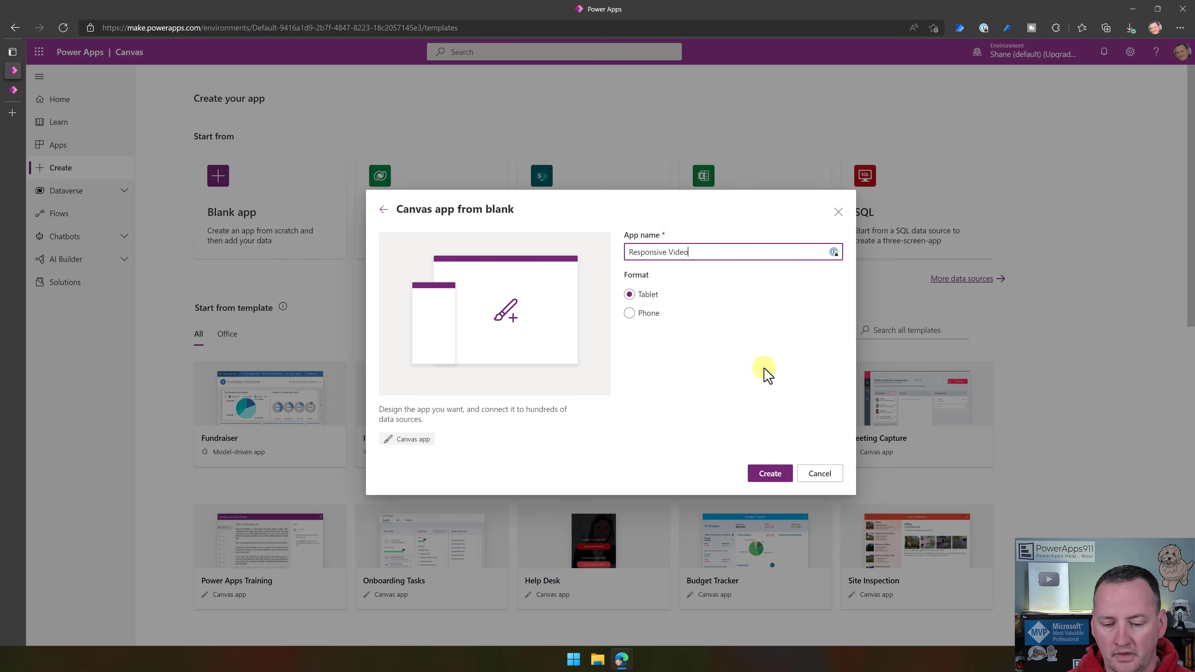
pyautogui.click(643, 313)
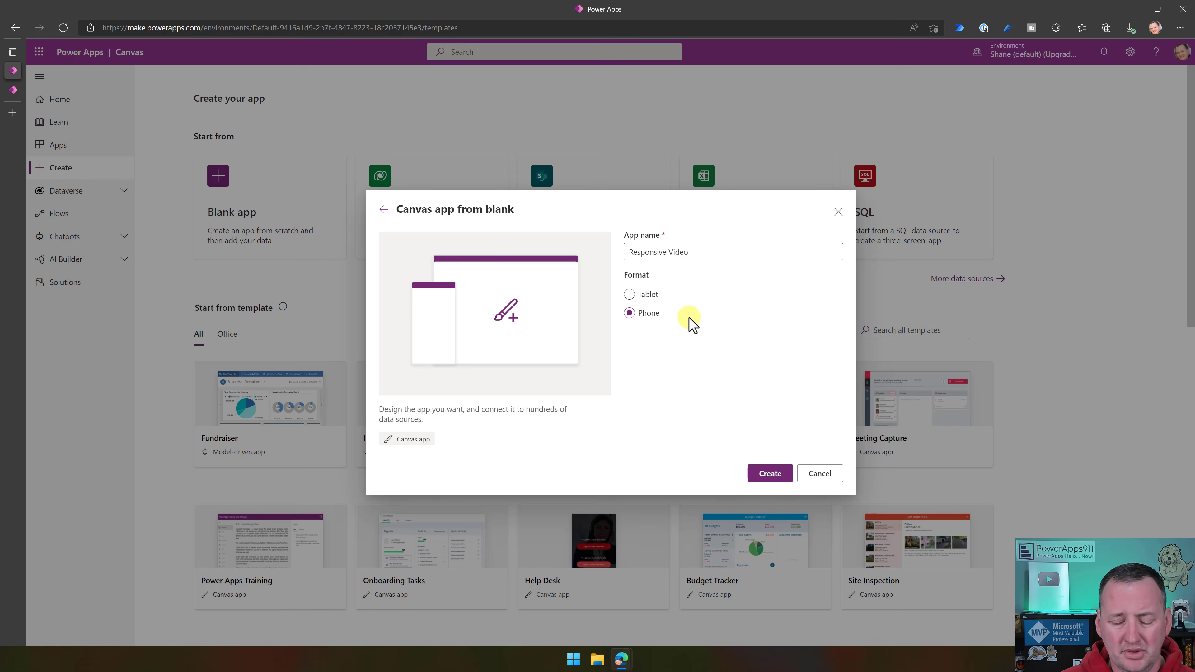
pyautogui.click(773, 473)
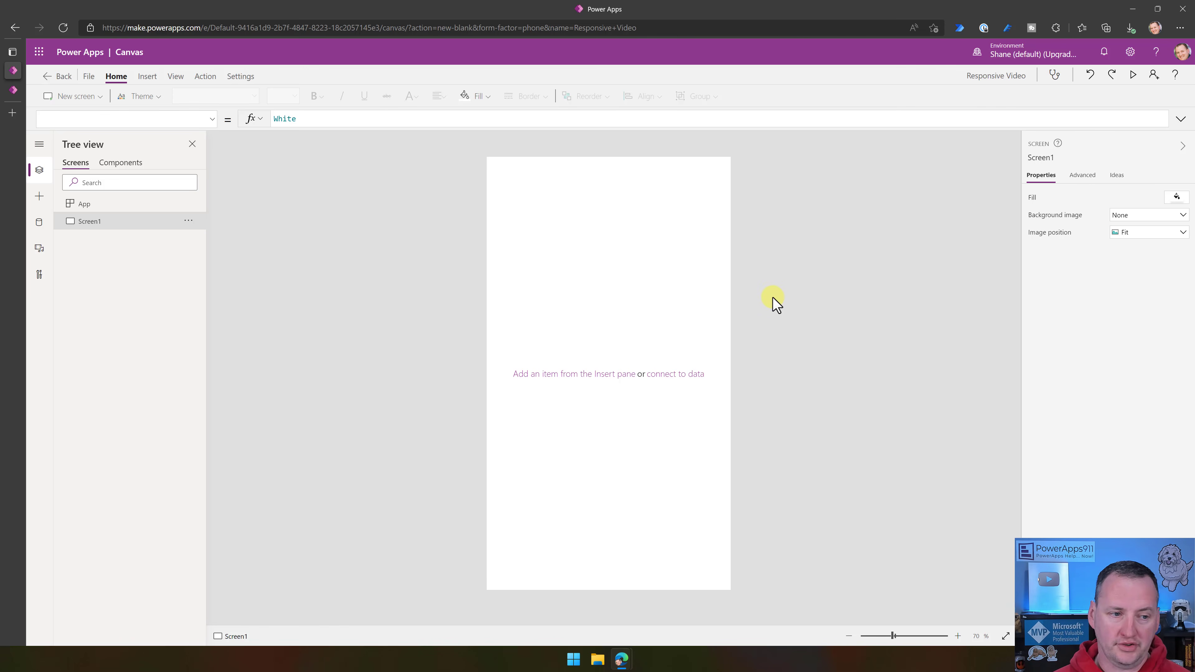
# - Save the Responsive Video app to the cloud and return to the canvas
pyautogui.click(90, 76)
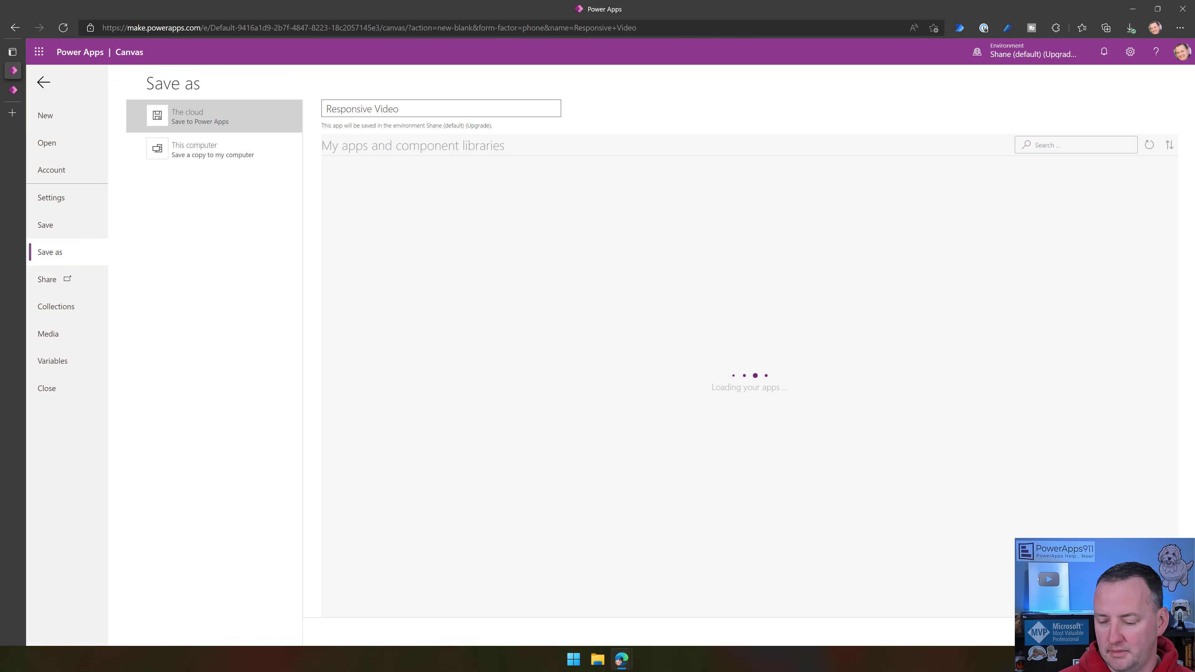
pyautogui.click(1151, 632)
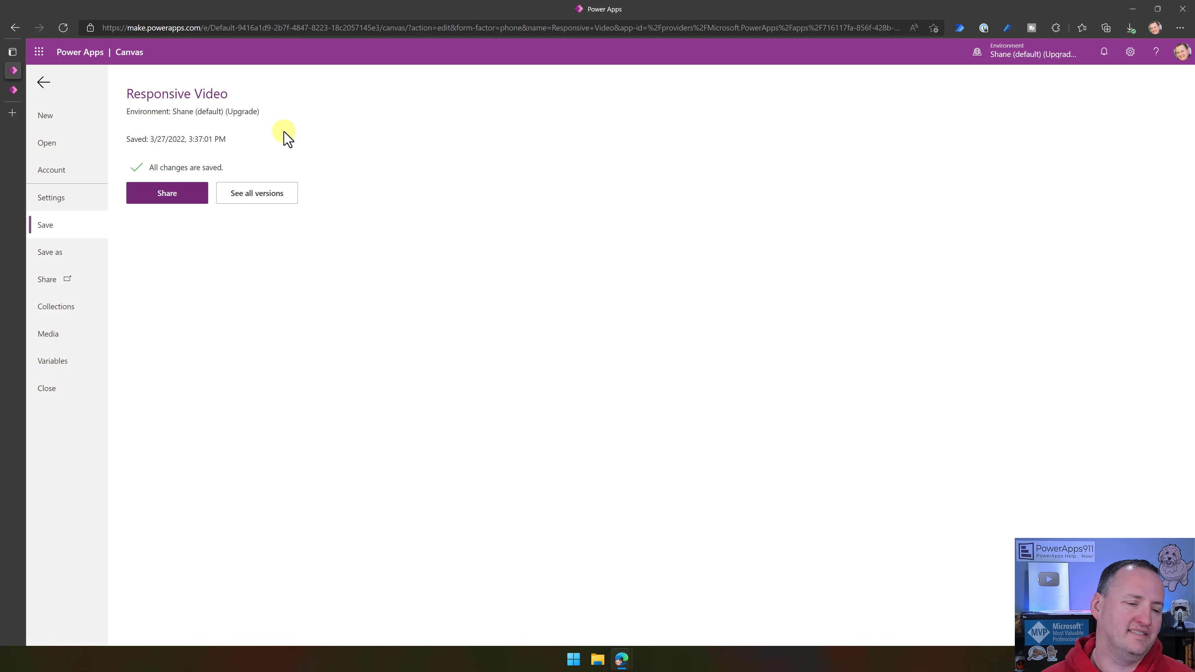
pyautogui.click(43, 84)
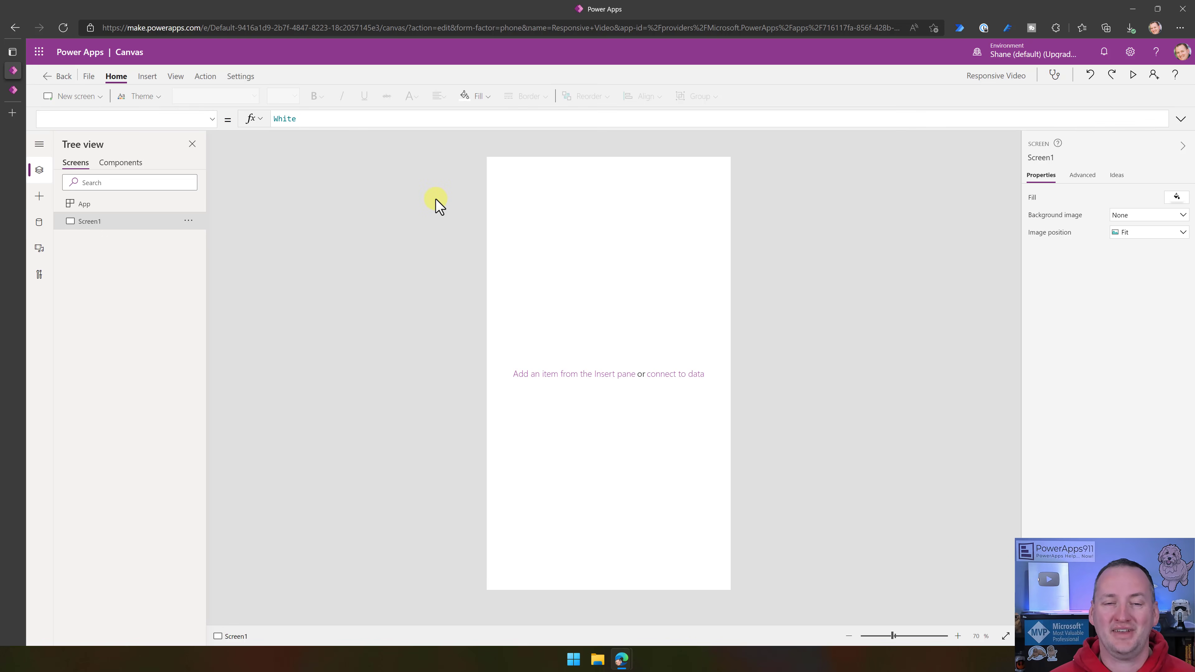
# - Turn off Scale to fit in the app's display settings and close the settings
pyautogui.click(256, 78)
pyautogui.click(396, 271)
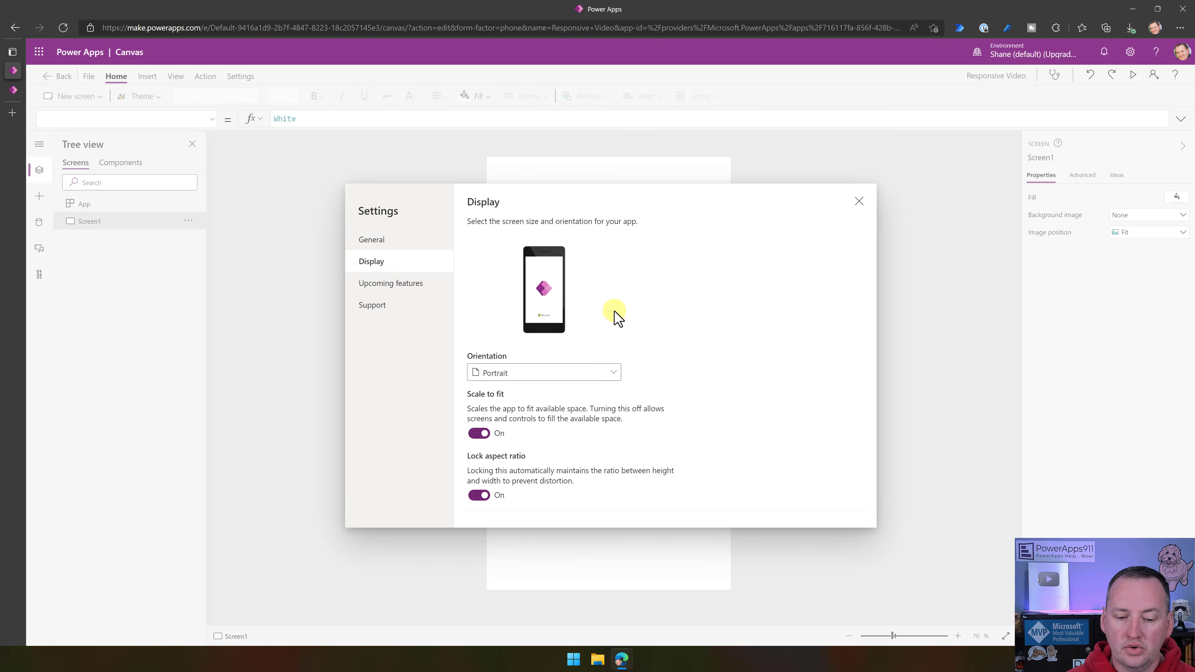
pyautogui.scroll(-2, 614, 316)
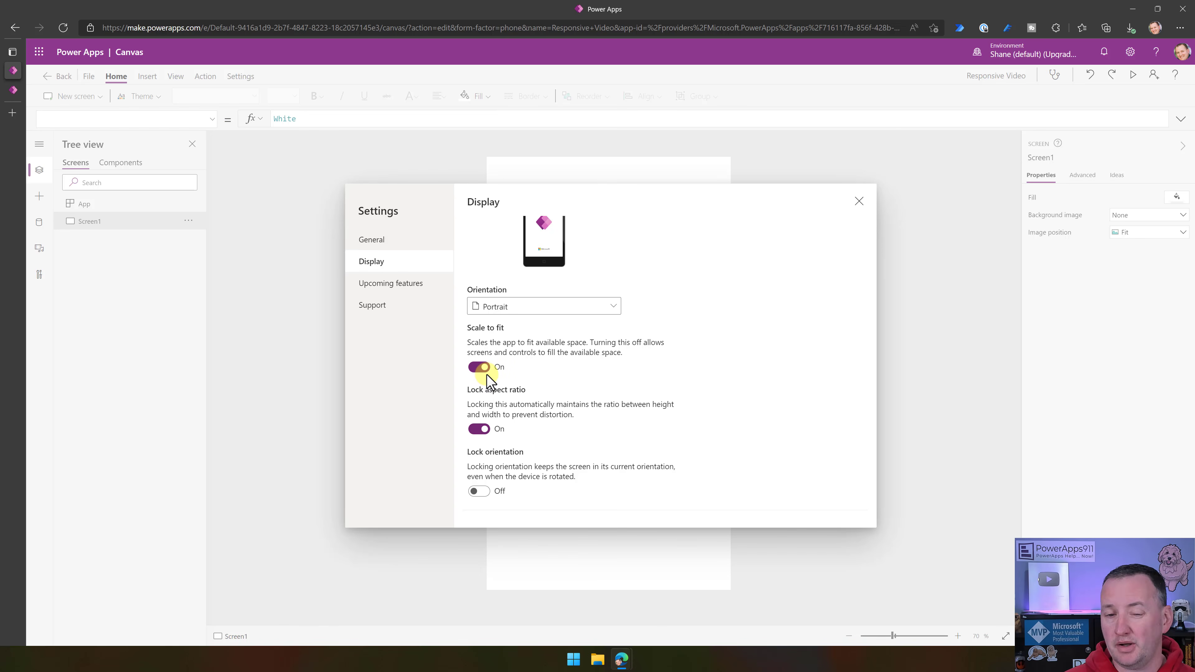
pyautogui.click(481, 368)
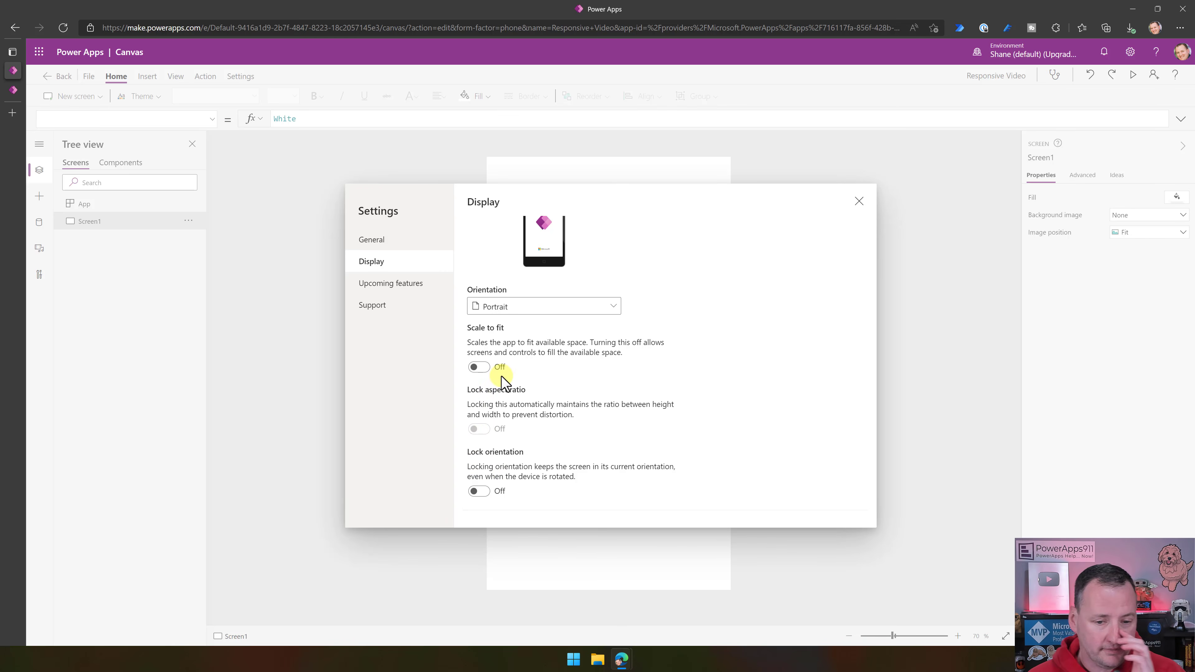
pyautogui.click(857, 203)
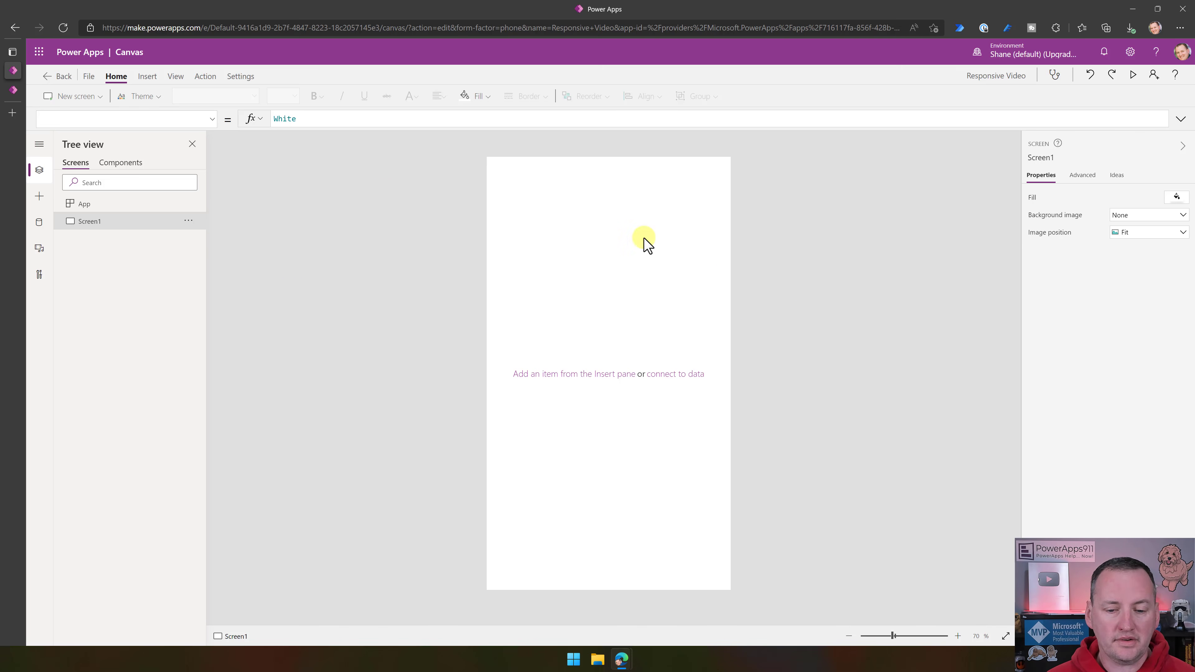
# - Insert a vertical layout container on the empty Screen1
pyautogui.click(40, 198)
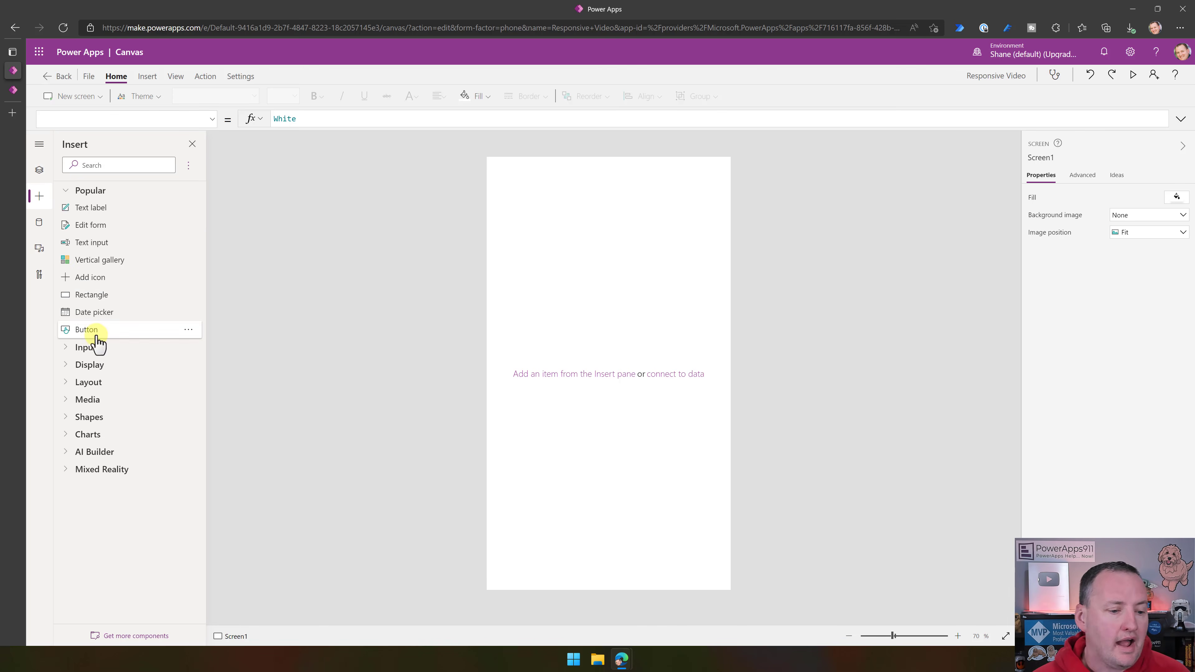
pyautogui.click(71, 383)
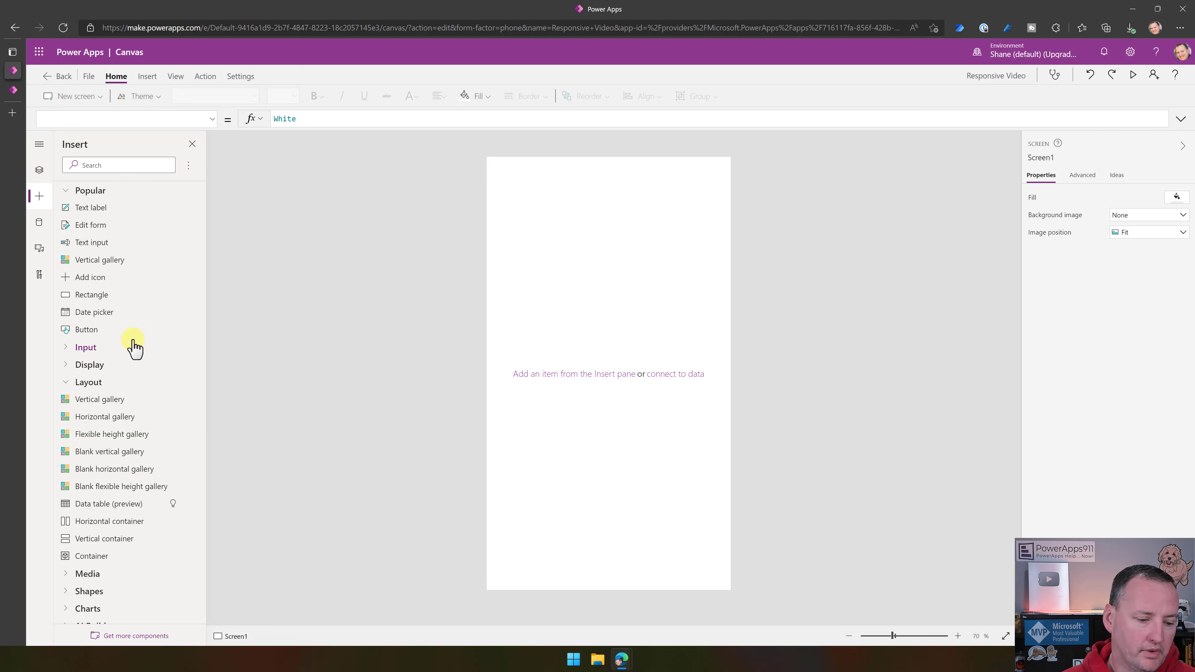
pyautogui.scroll(-2, 134, 348)
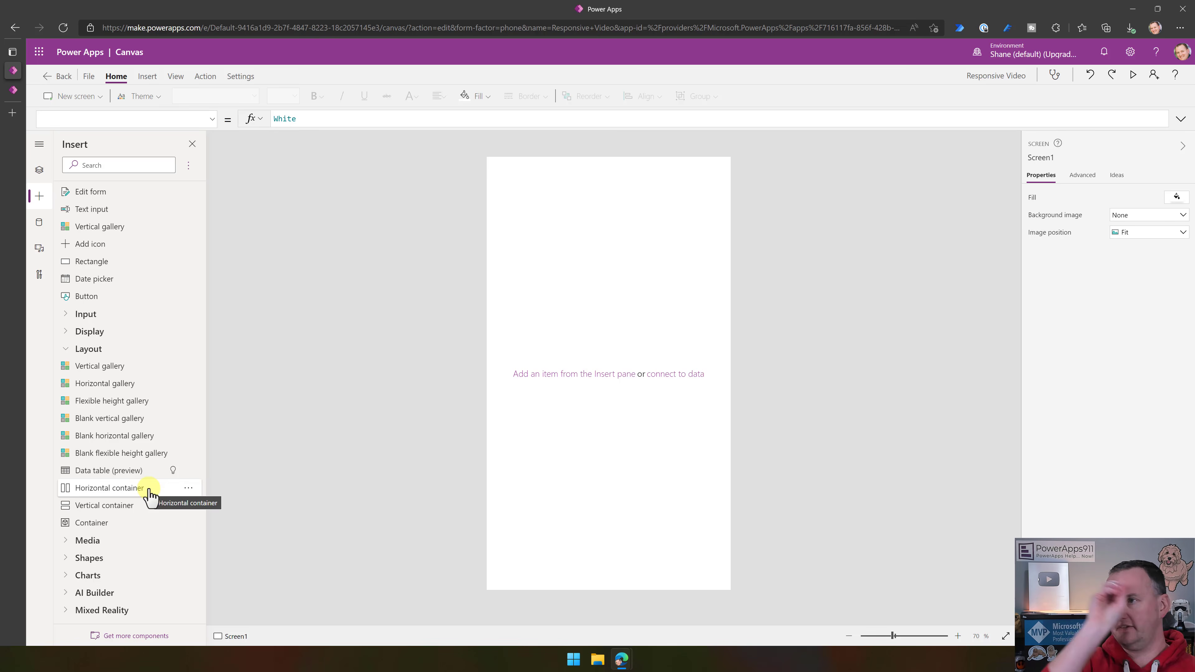
pyautogui.click(124, 511)
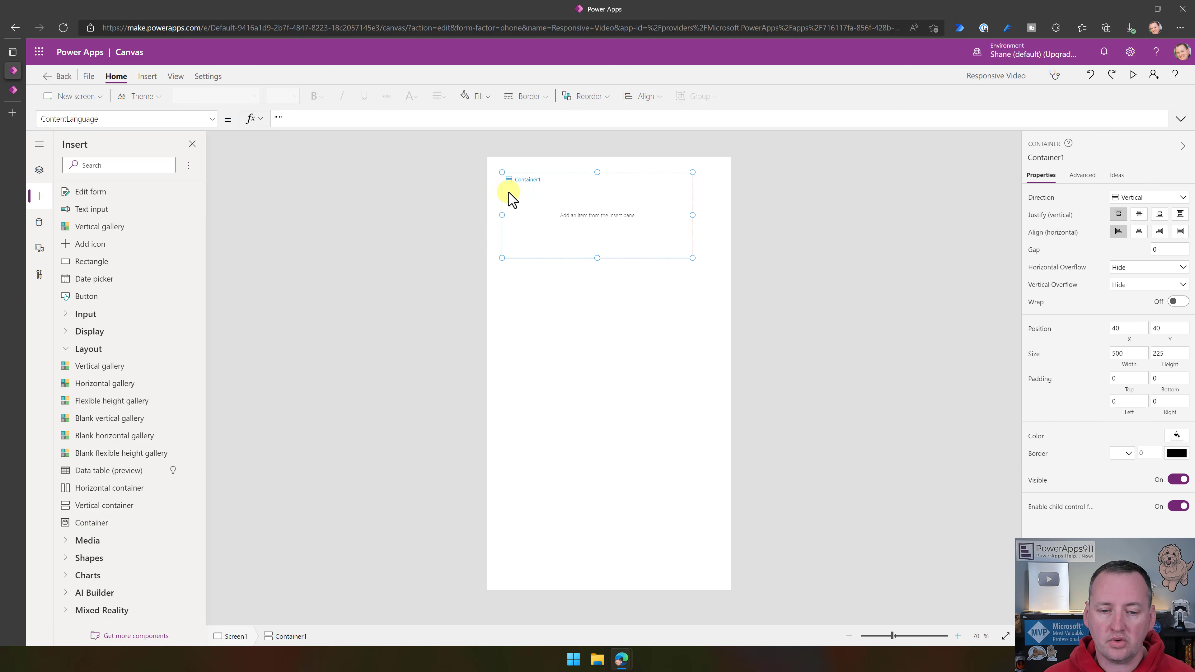
# - Resize Container1 from position 0, 0 to fill the whole screen at 640 by 1136
pyautogui.moveTo(502, 172); pyautogui.dragTo(473, 152)
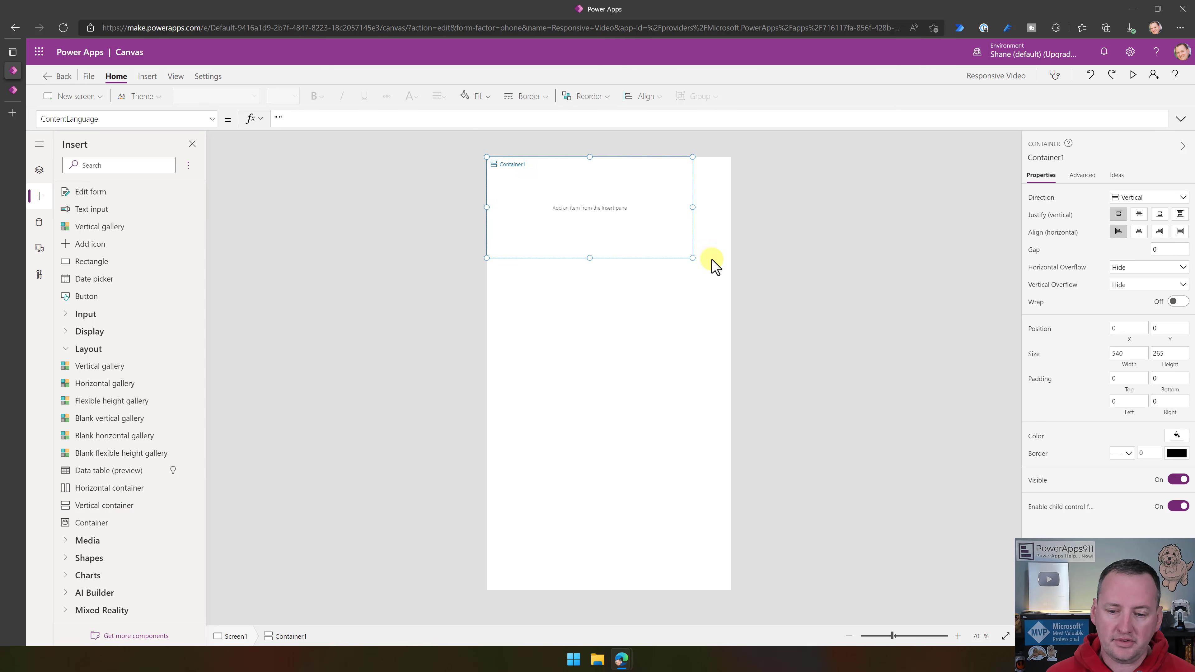
pyautogui.moveTo(692, 259); pyautogui.dragTo(756, 661)
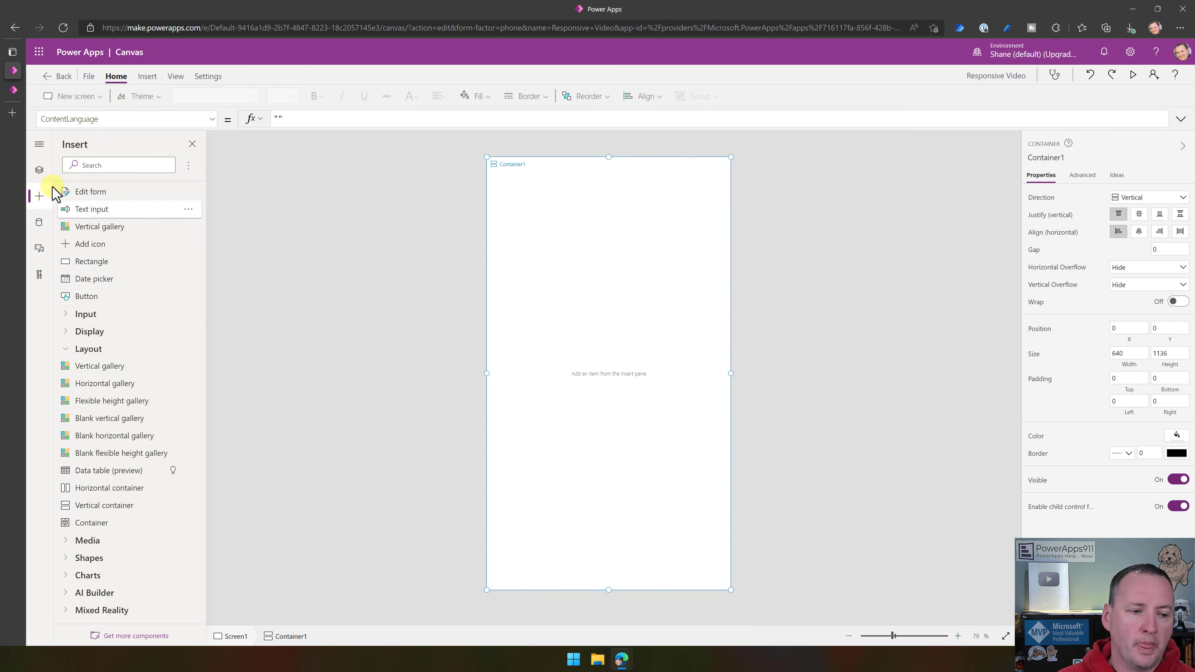
# - Set Container1's Height property to the formula Parent.Height
pyautogui.click(38, 170)
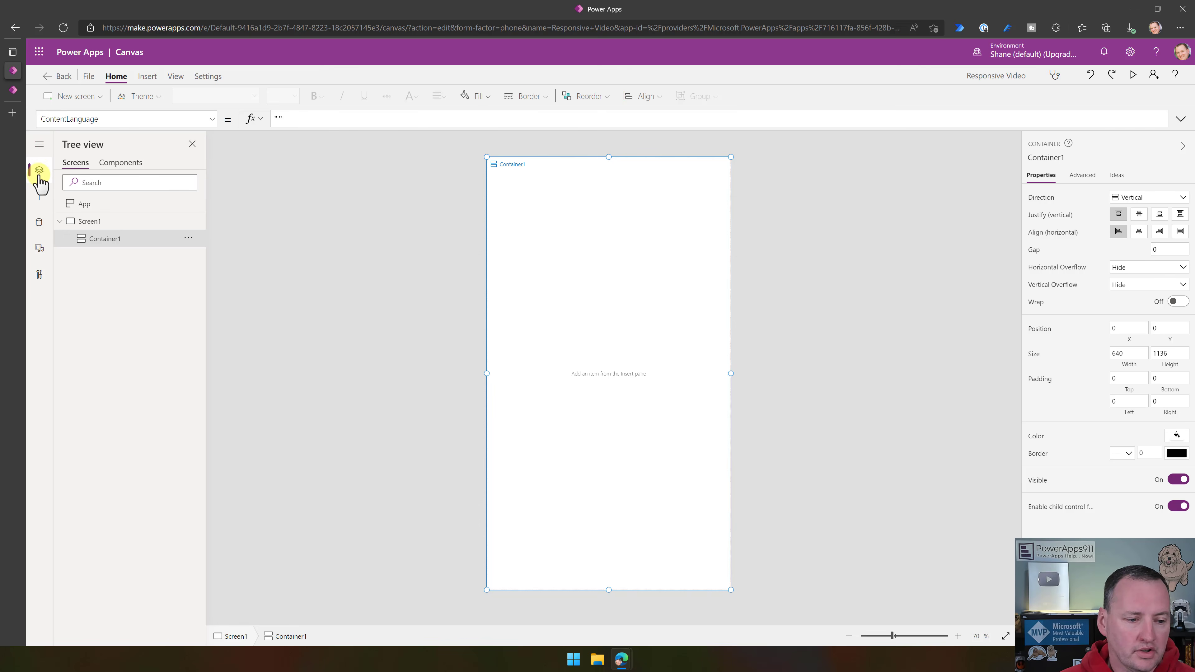
pyautogui.click(213, 121)
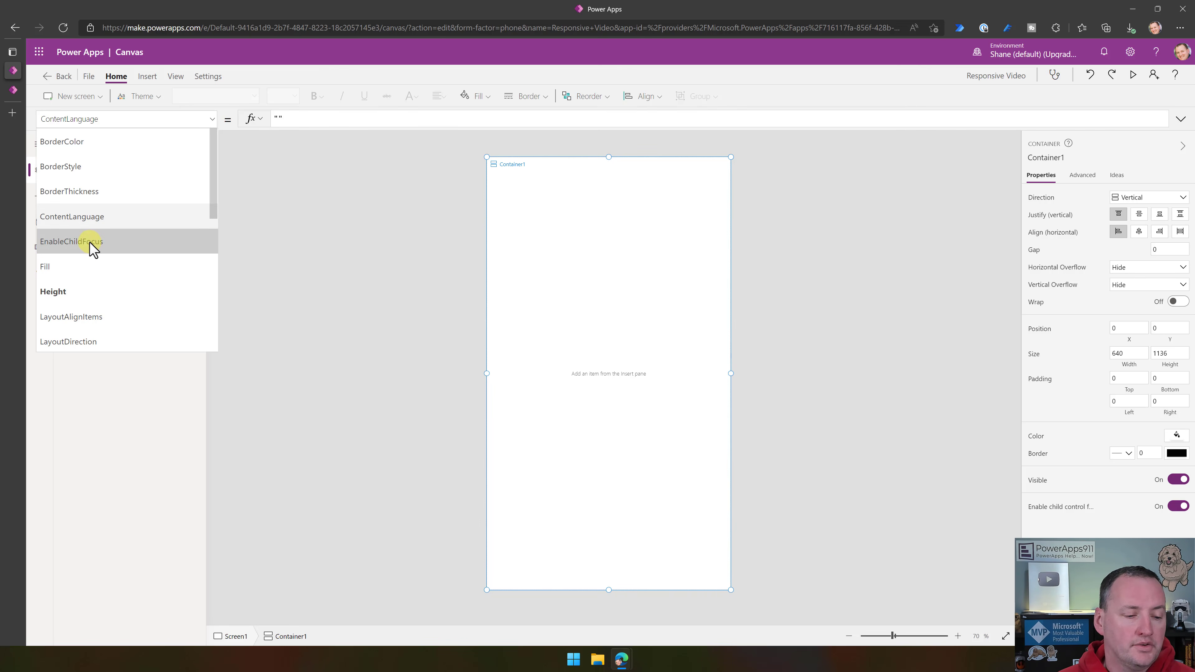
pyautogui.scroll(-1, 93, 245)
pyautogui.click(99, 258)
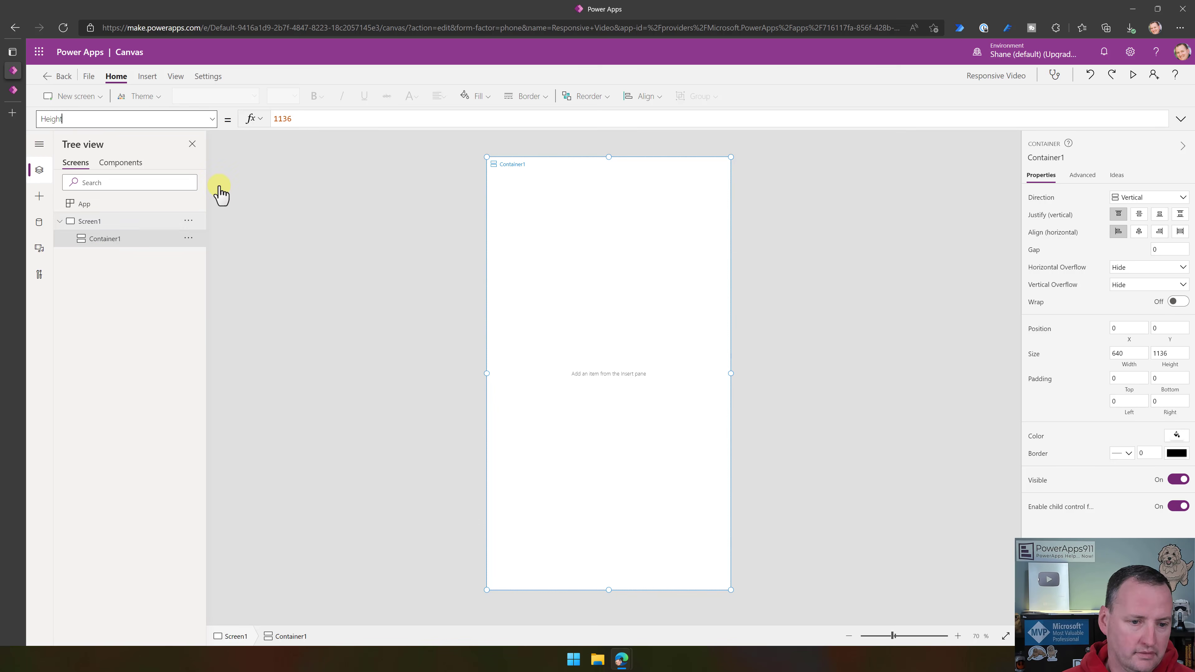
pyautogui.click(334, 118)
pyautogui.moveTo(334, 118); pyautogui.dragTo(226, 120)
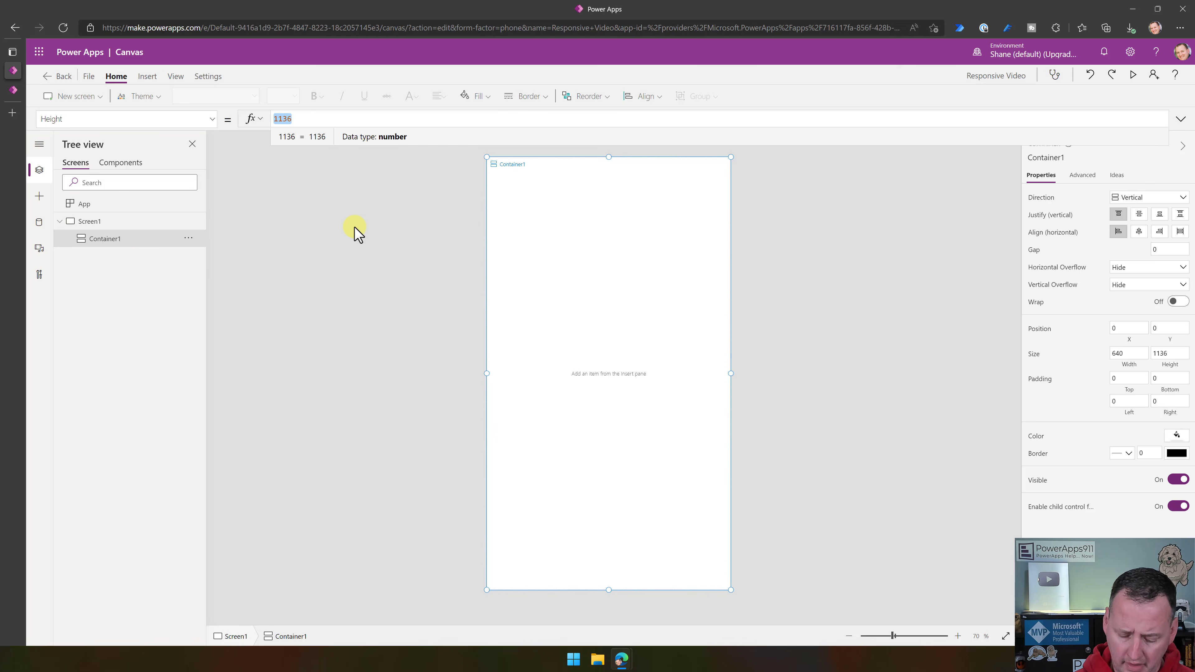
pyautogui.write('parent')
pyautogui.press('Tab')
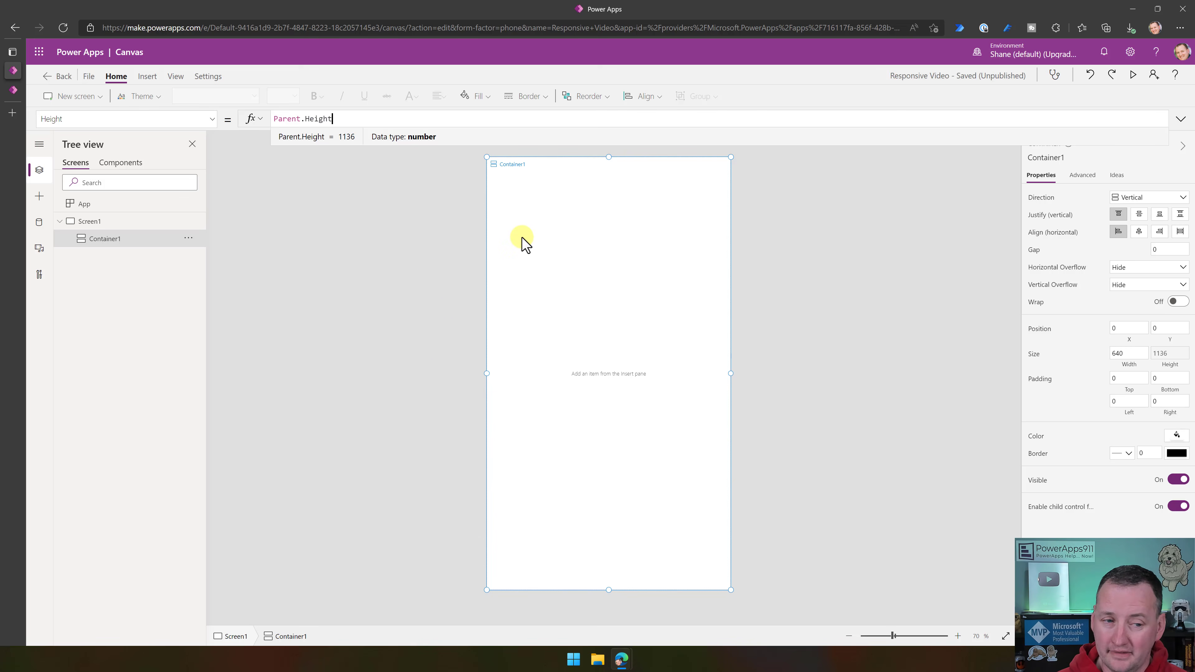
# - Set Container1's Width property to the formula Parent.Width
pyautogui.click(212, 119)
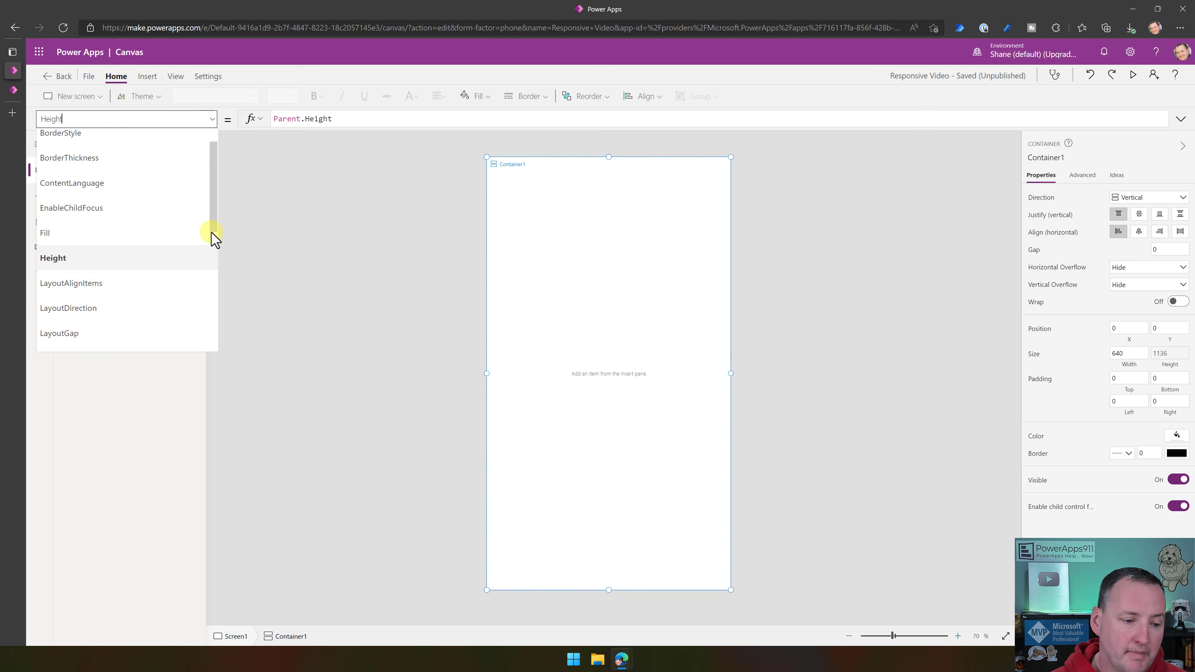
pyautogui.scroll(-5, 117, 259)
pyautogui.click(107, 291)
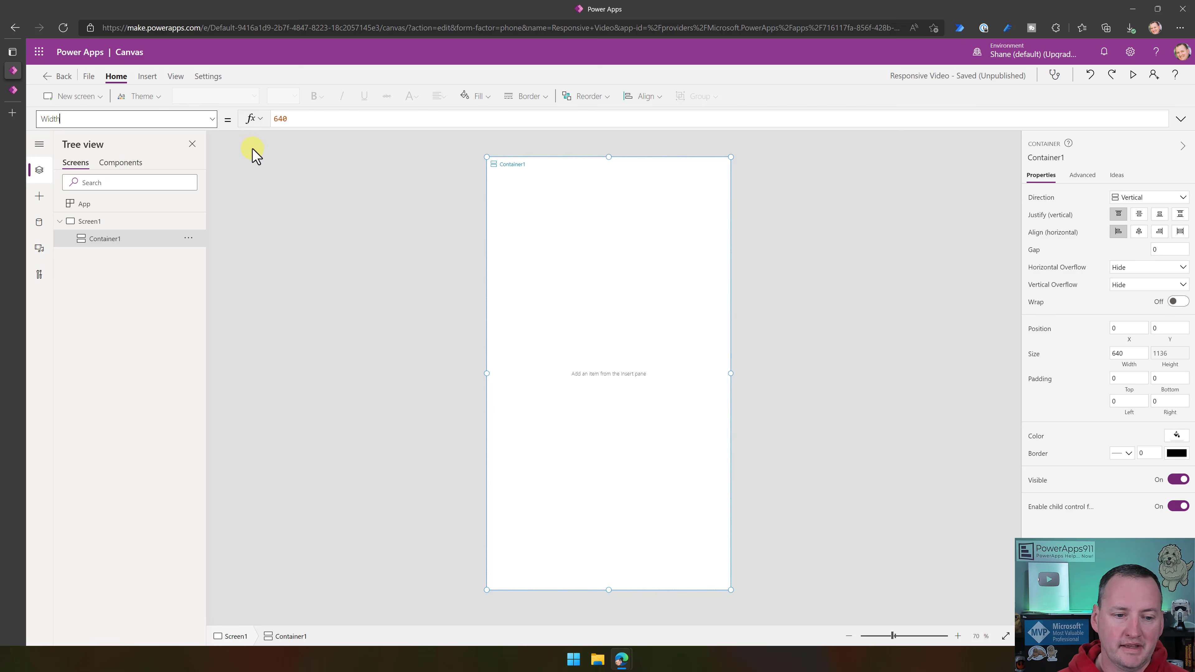
pyautogui.doubleClick(315, 118)
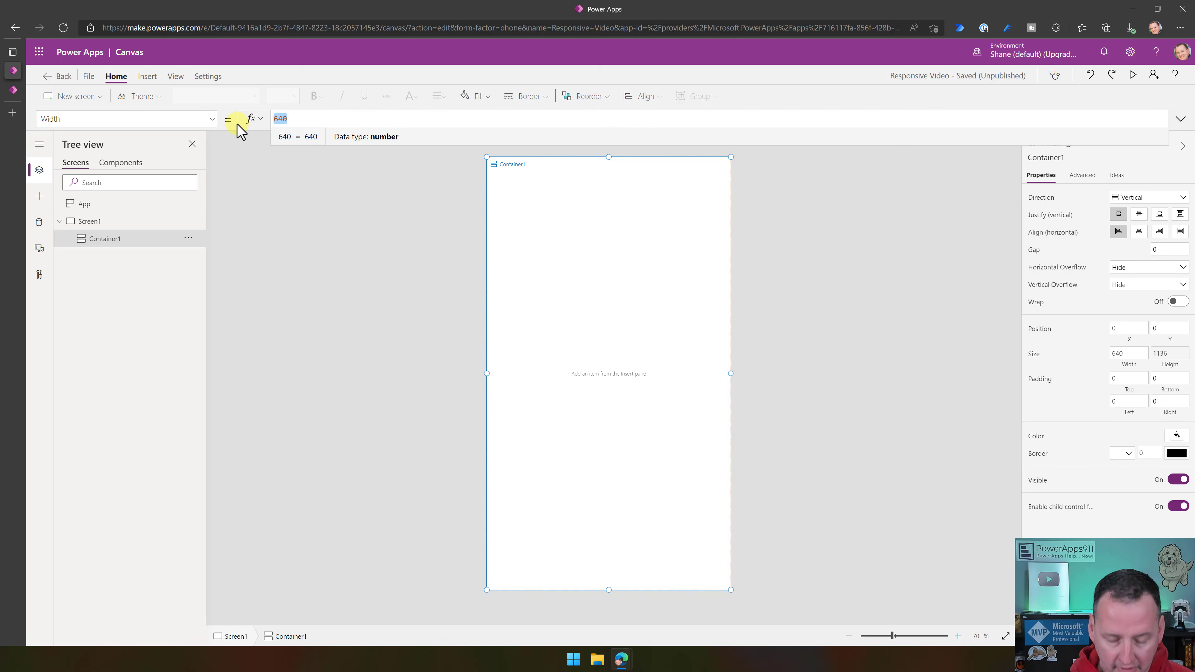
pyautogui.write('paren')
pyautogui.press('Tab')
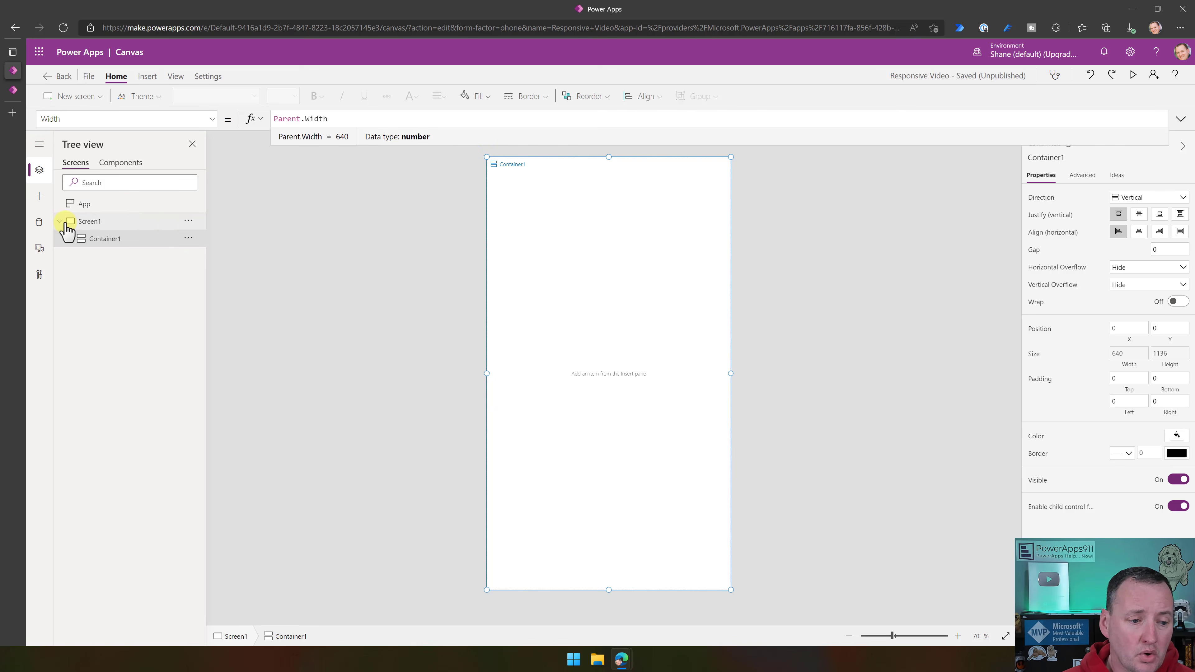
# - Examine the App object's MinScreenHeight and MinScreenWidth properties
pyautogui.click(96, 207)
pyautogui.click(211, 124)
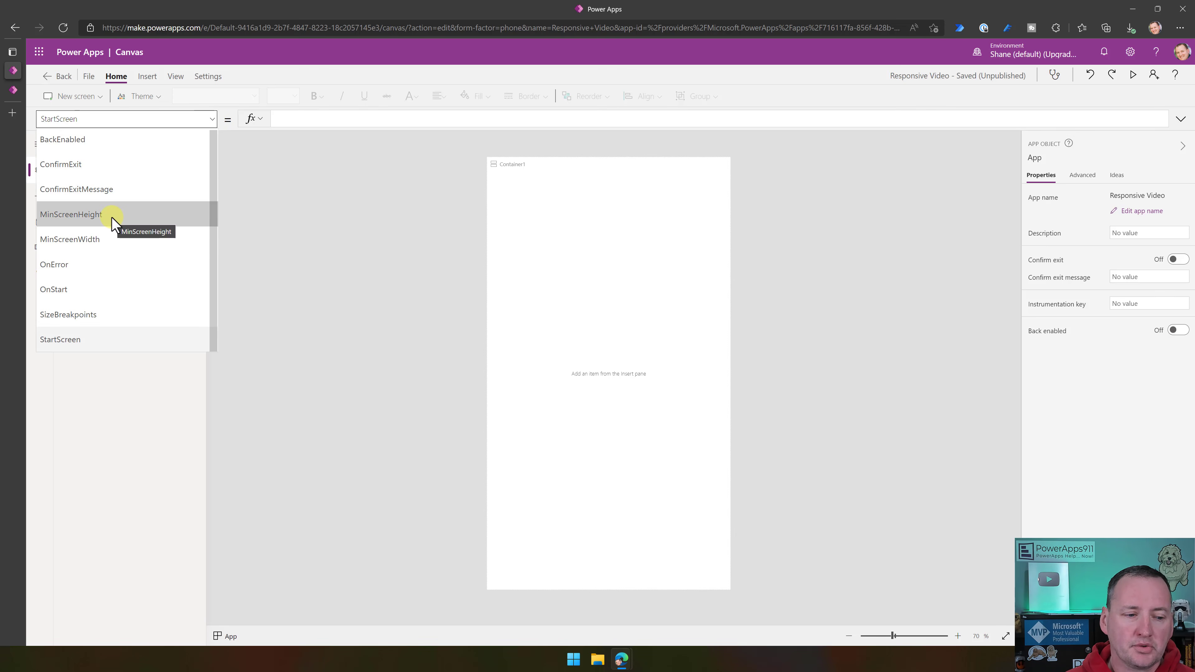
pyautogui.click(127, 224)
pyautogui.click(216, 124)
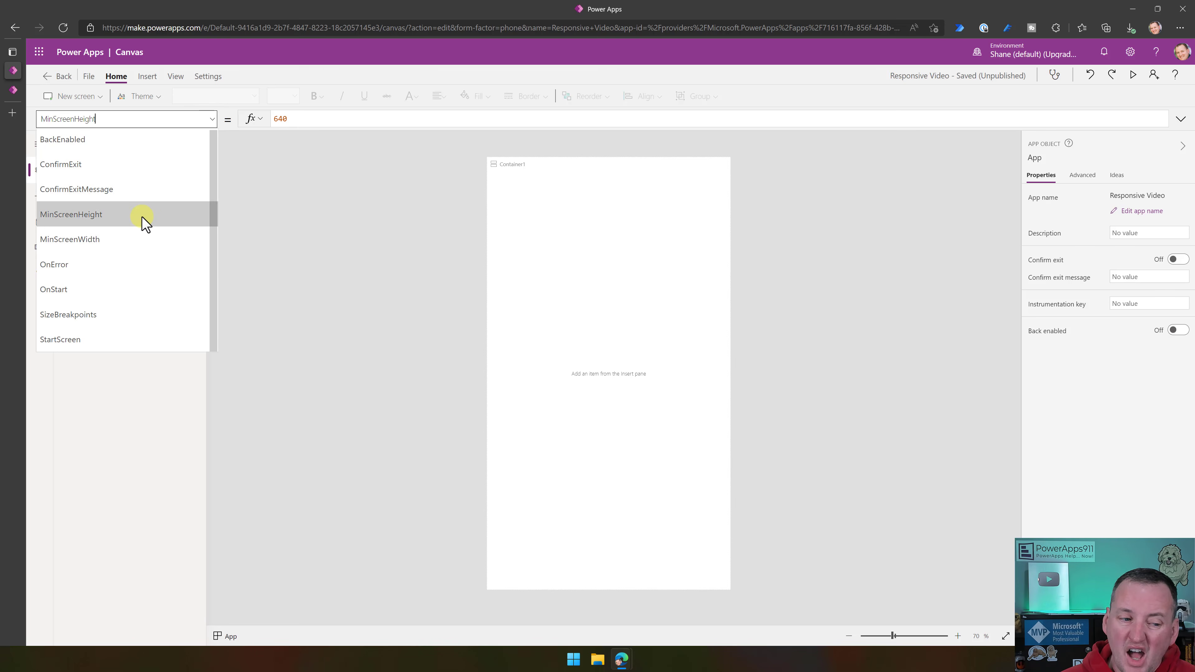
pyautogui.click(150, 241)
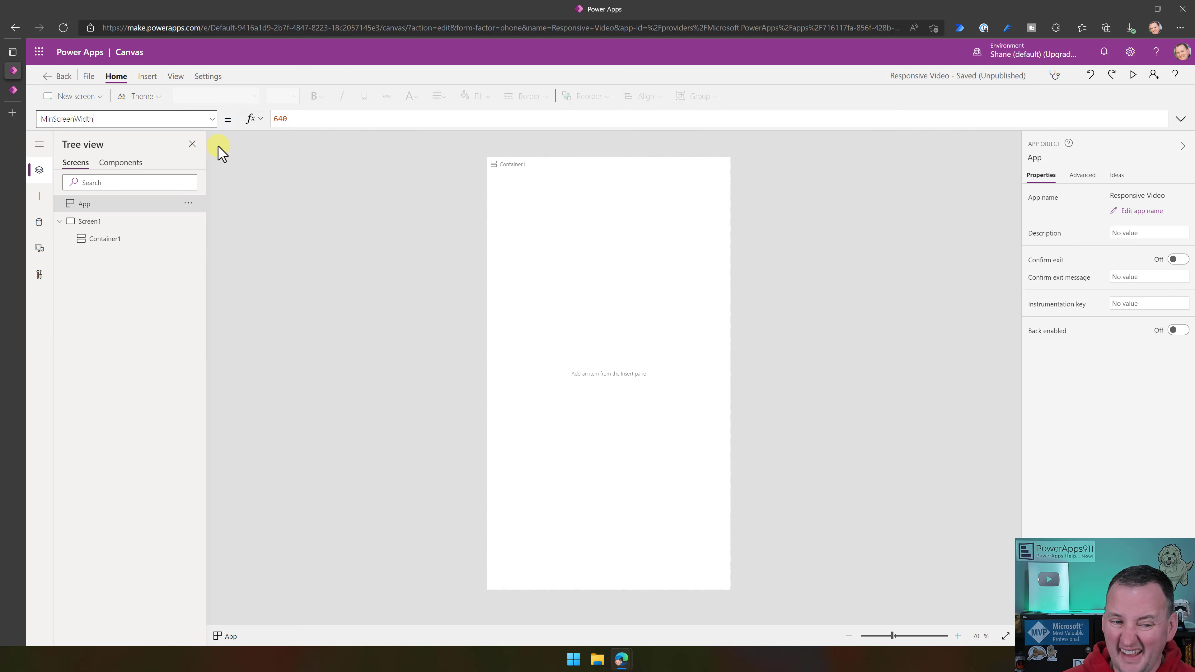
pyautogui.click(216, 123)
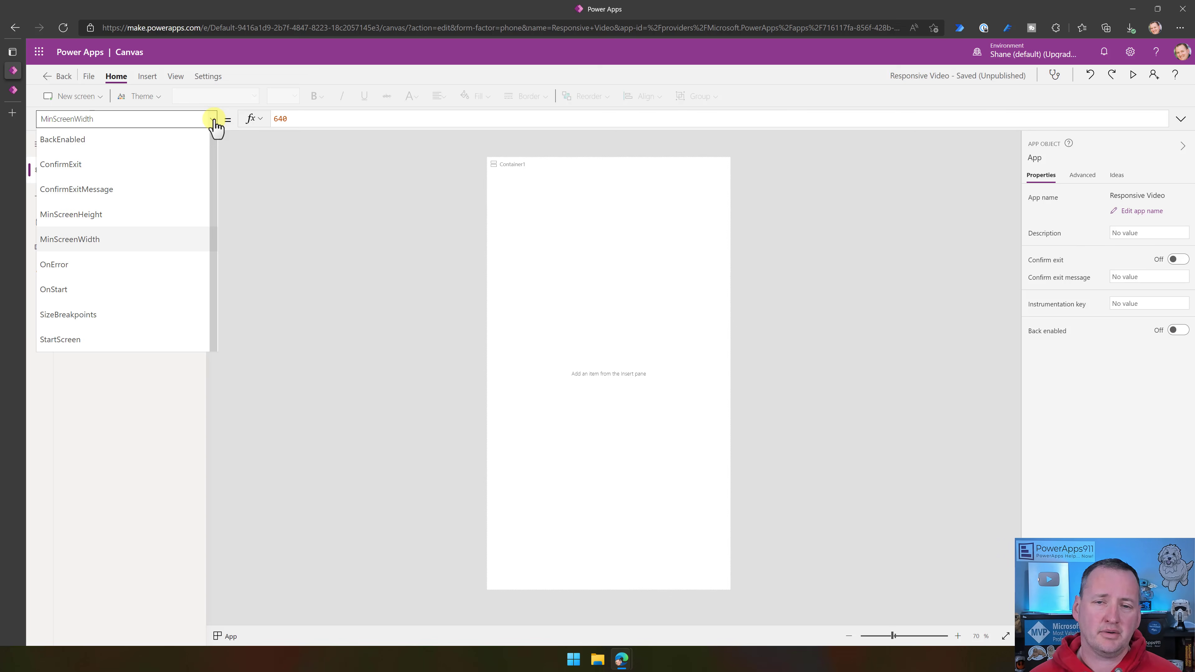
pyautogui.click(157, 225)
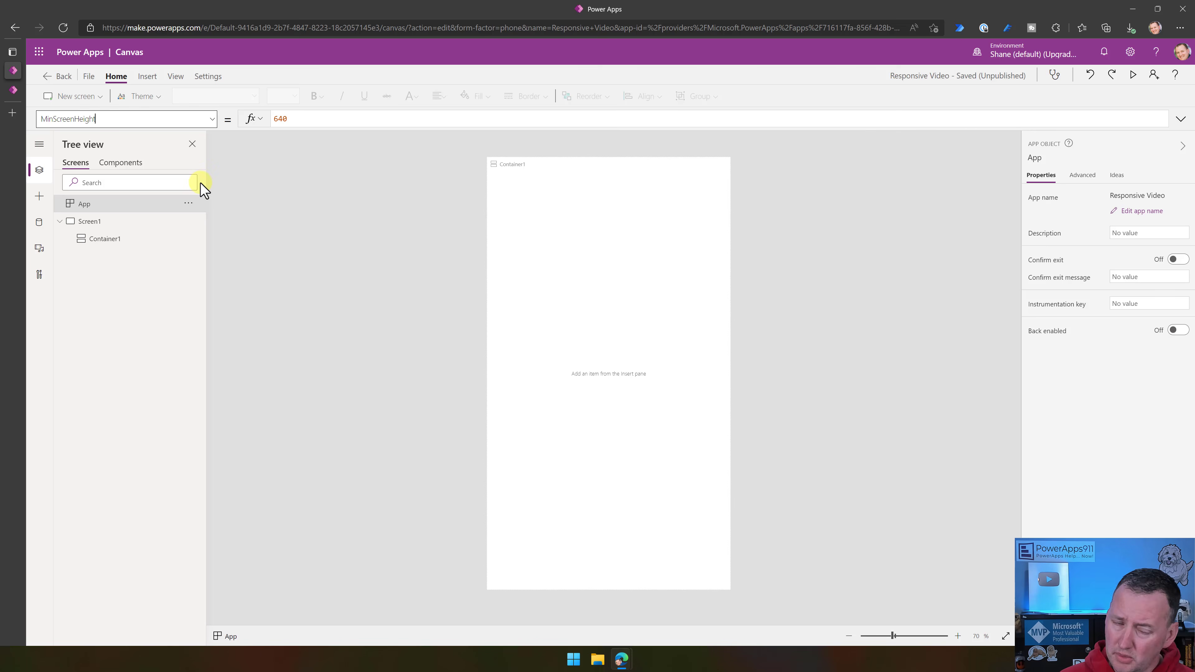
# - Check the X and Y position properties of Container1
pyautogui.click(108, 239)
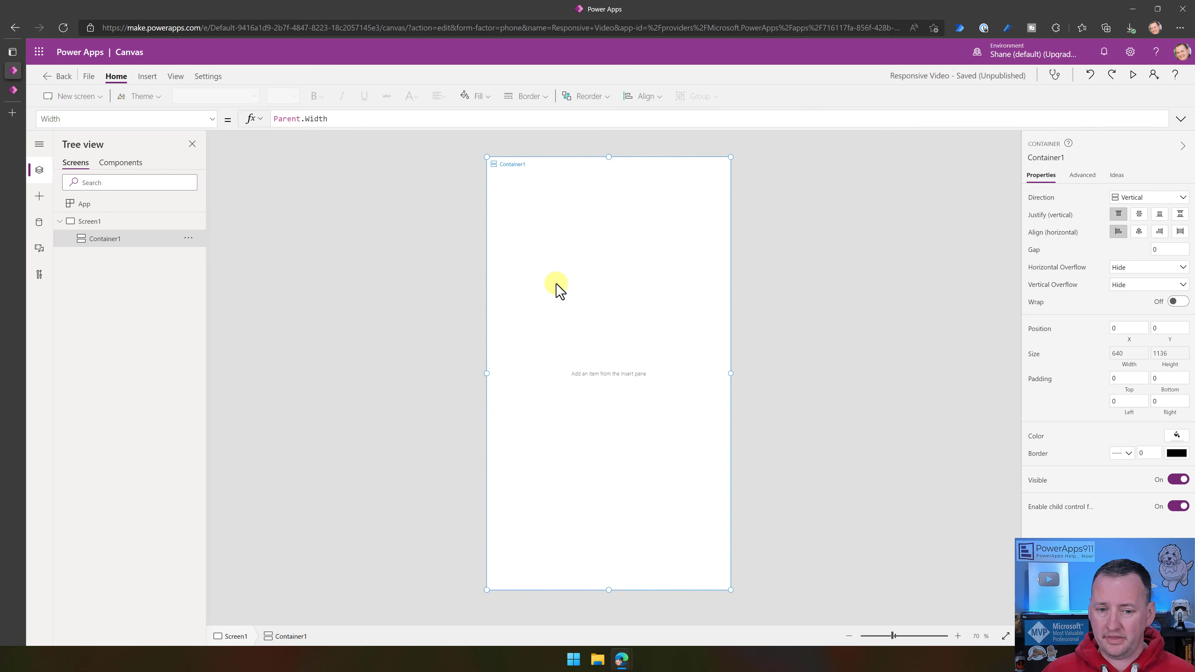
pyautogui.click(211, 120)
pyautogui.click(101, 314)
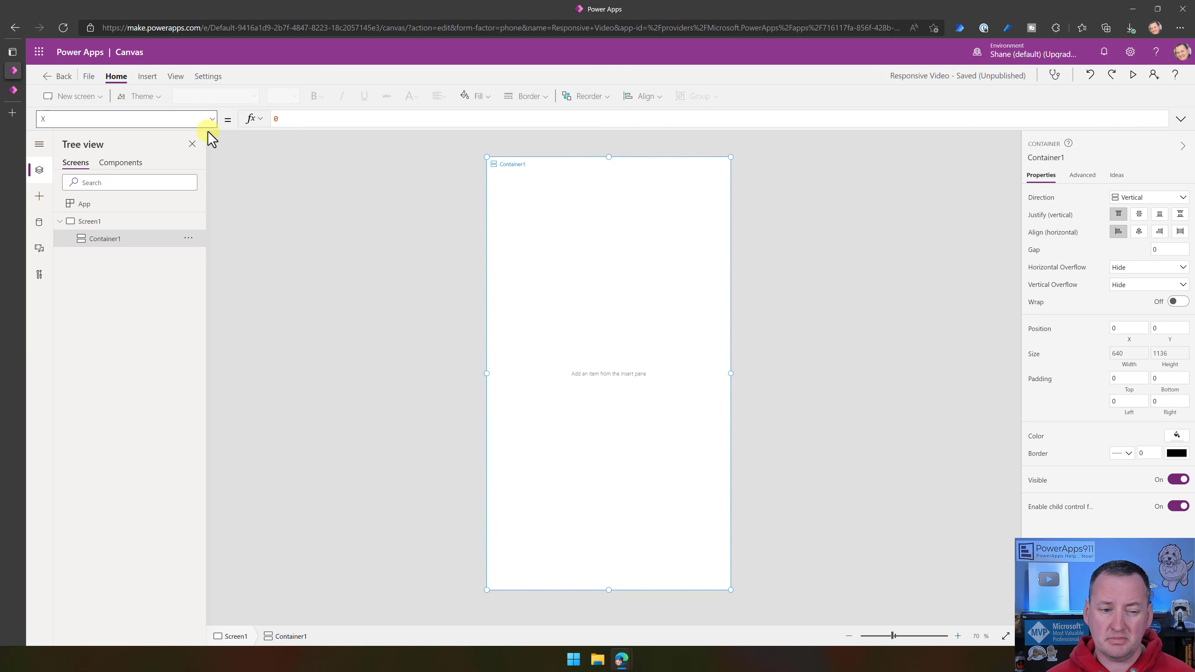
pyautogui.click(211, 120)
pyautogui.click(112, 337)
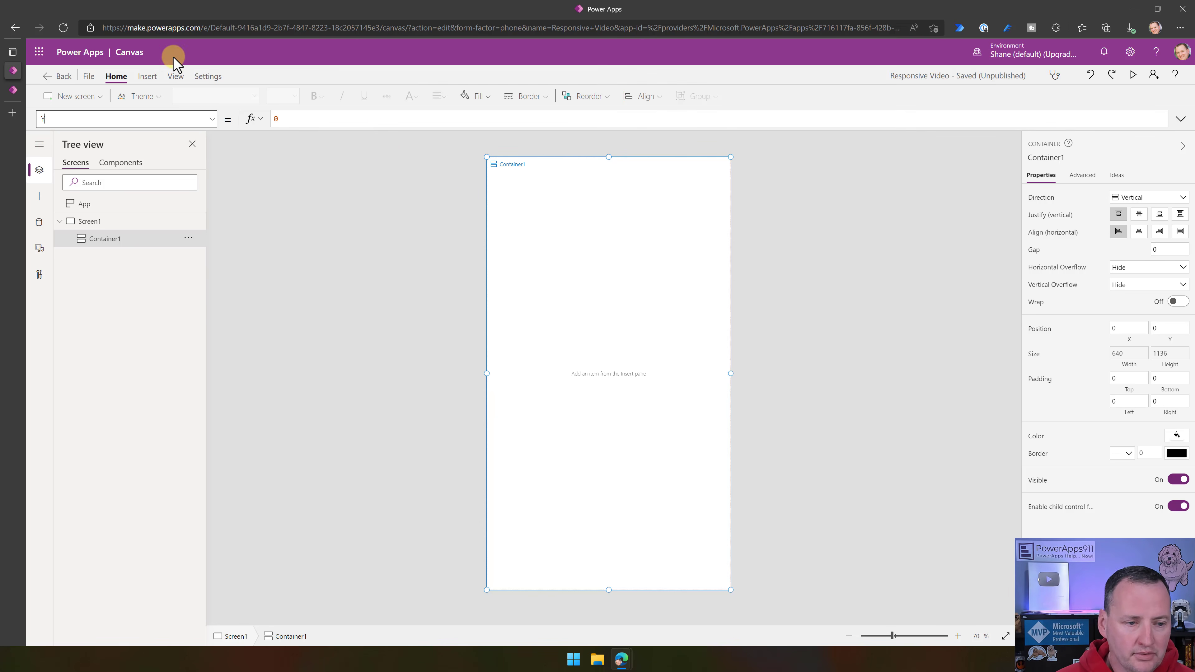
# - Insert an image control and a text label below it inside Container1
pyautogui.click(152, 77)
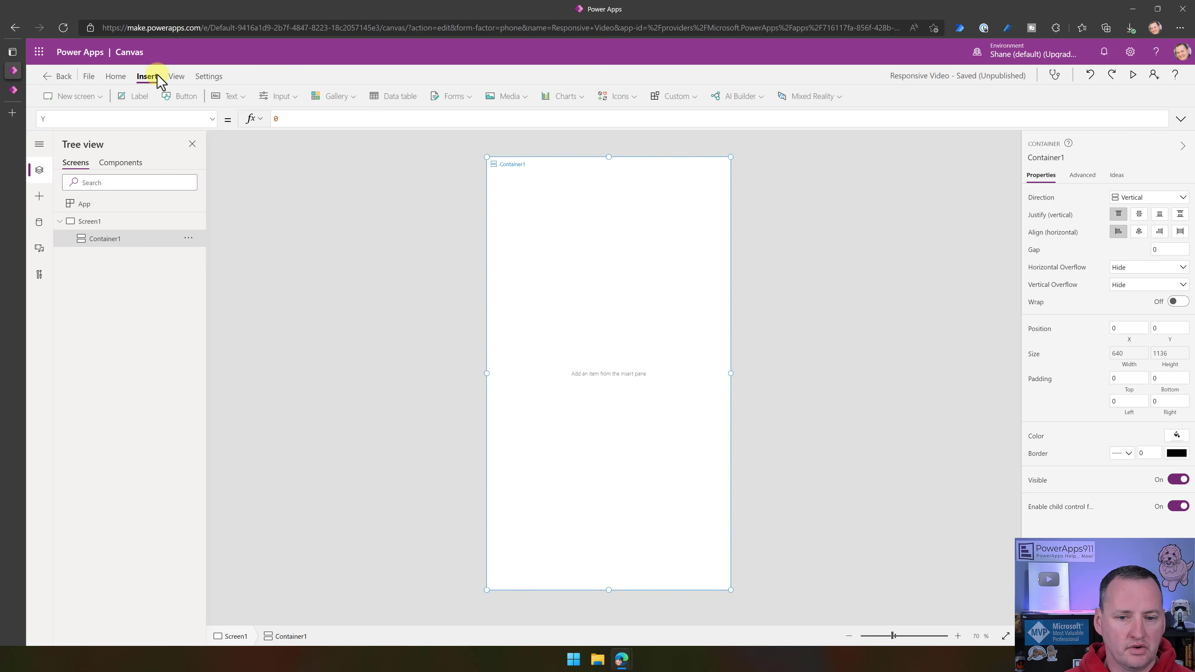
pyautogui.click(527, 100)
pyautogui.click(510, 118)
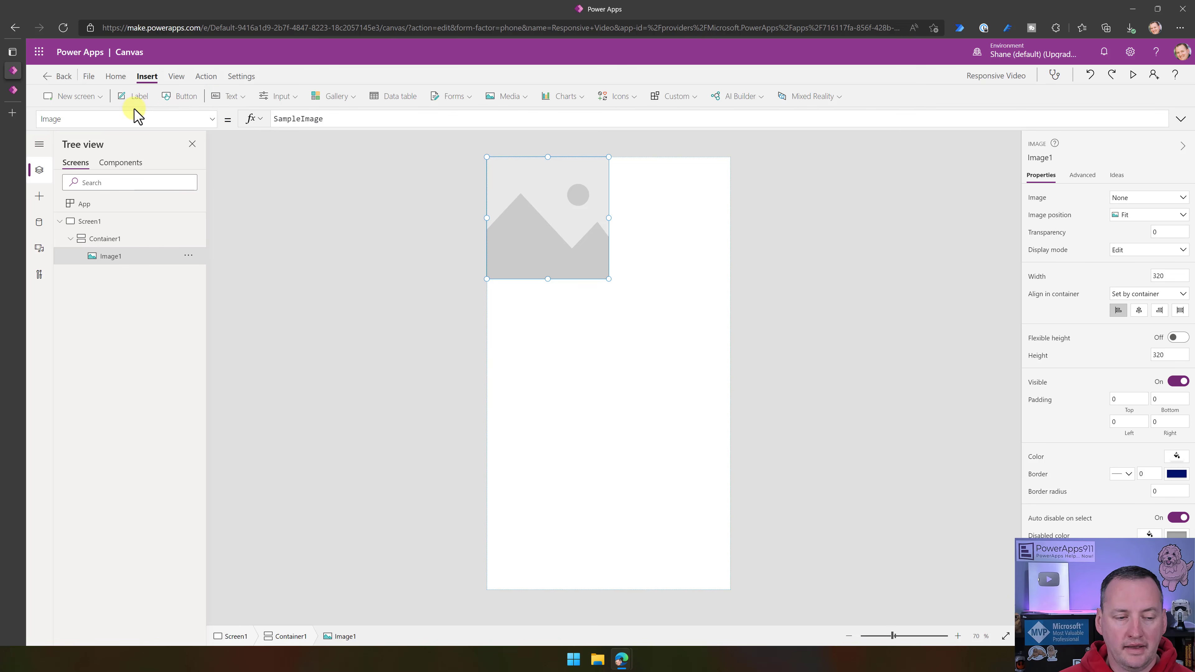
pyautogui.click(139, 100)
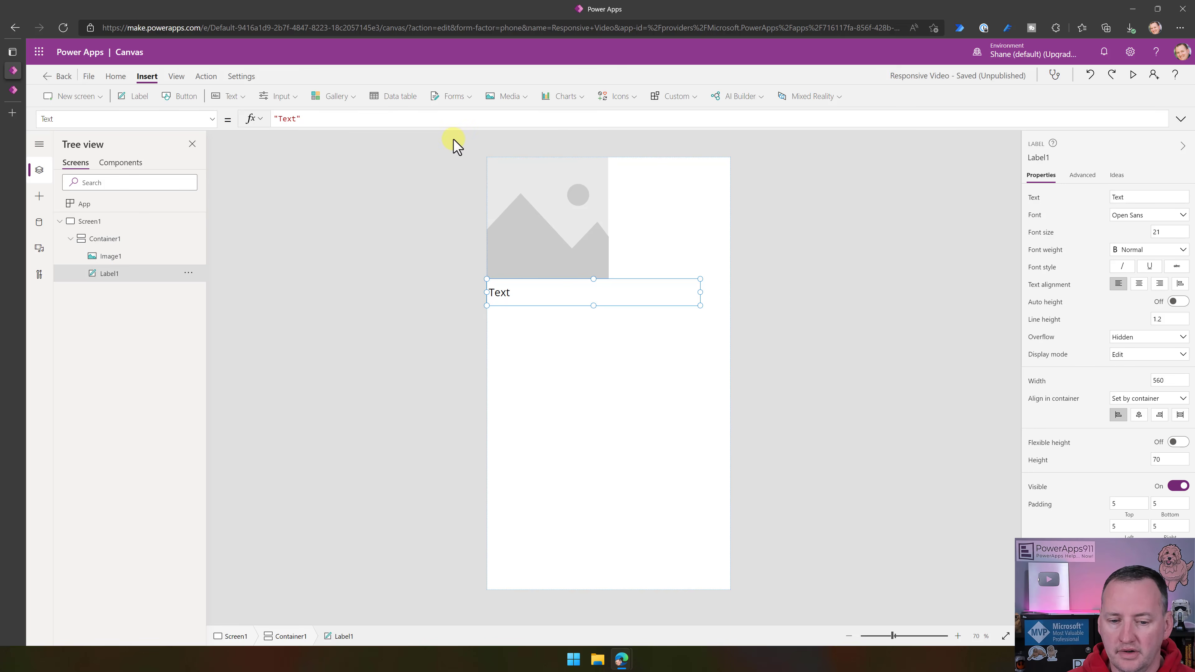
# - Upload the "Chewy Wall 300" picture from the Logos folder as the source of Image1
pyautogui.click(591, 234)
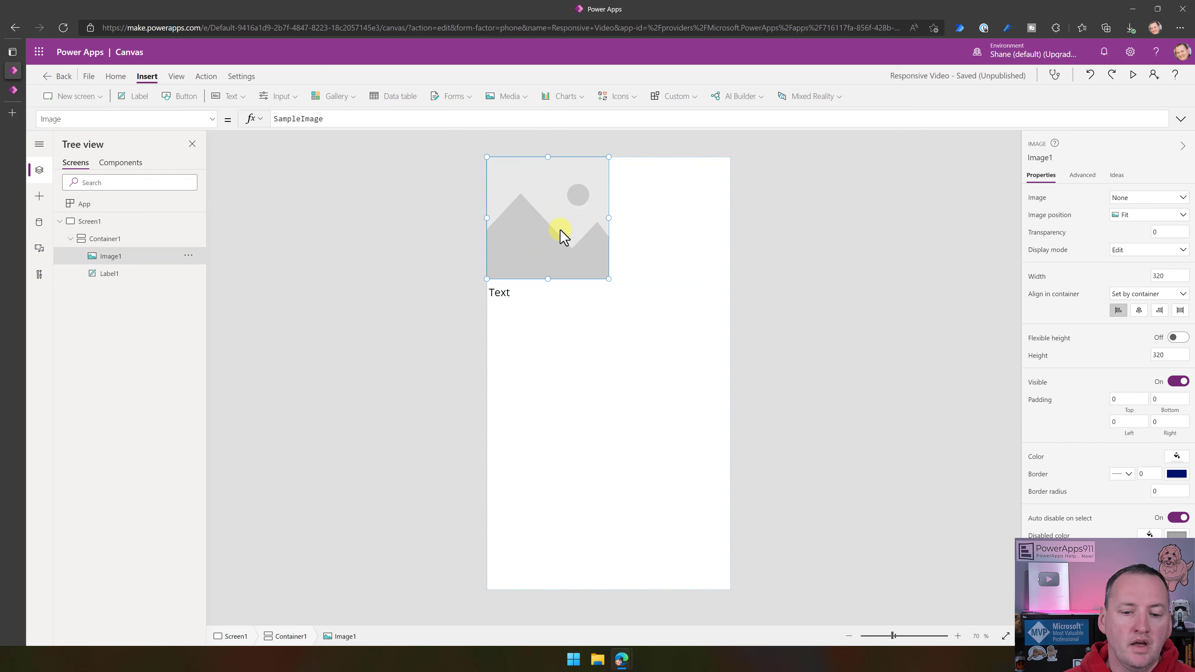
pyautogui.click(1134, 198)
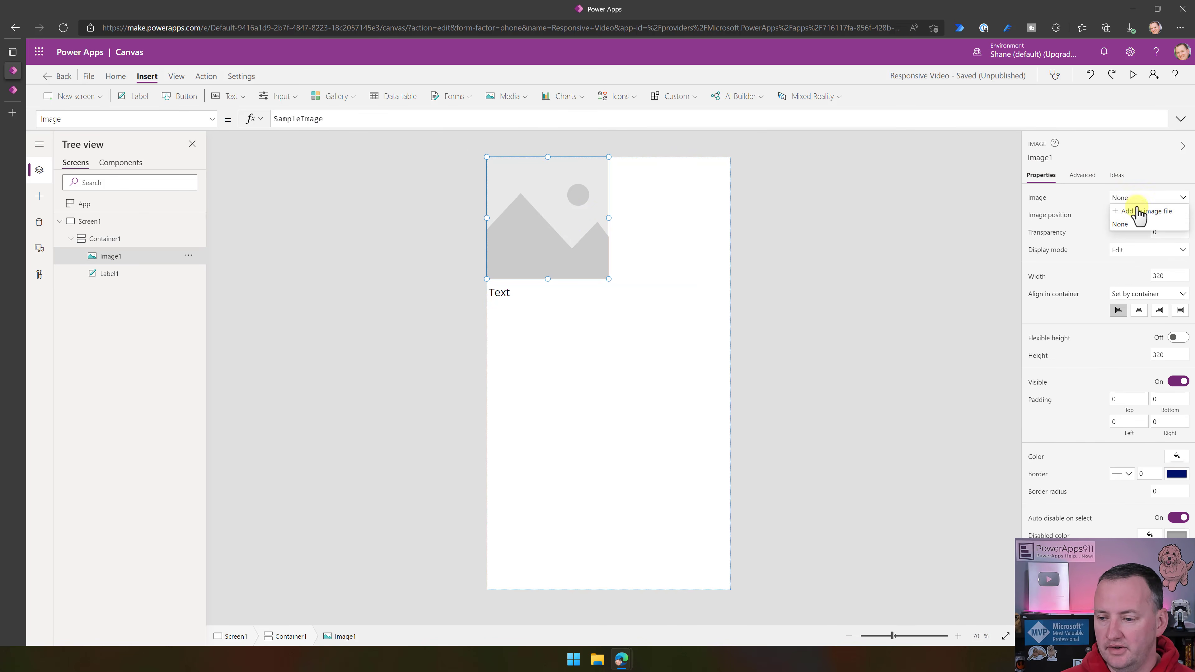
pyautogui.click(1135, 213)
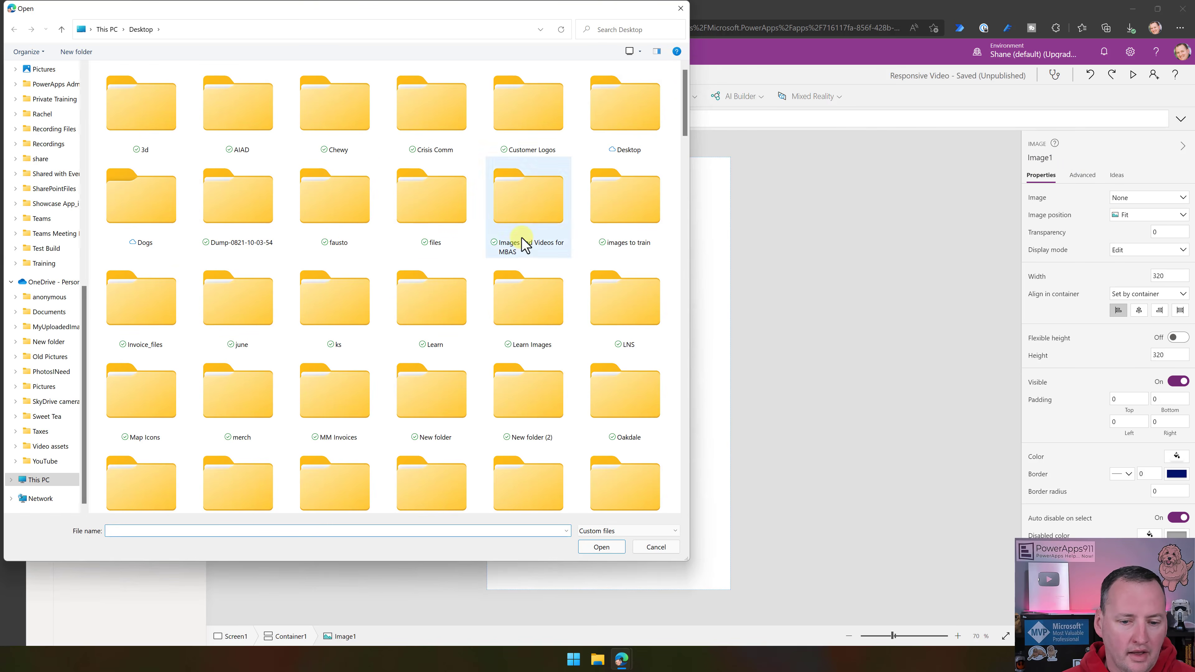
pyautogui.scroll(5, 56, 141)
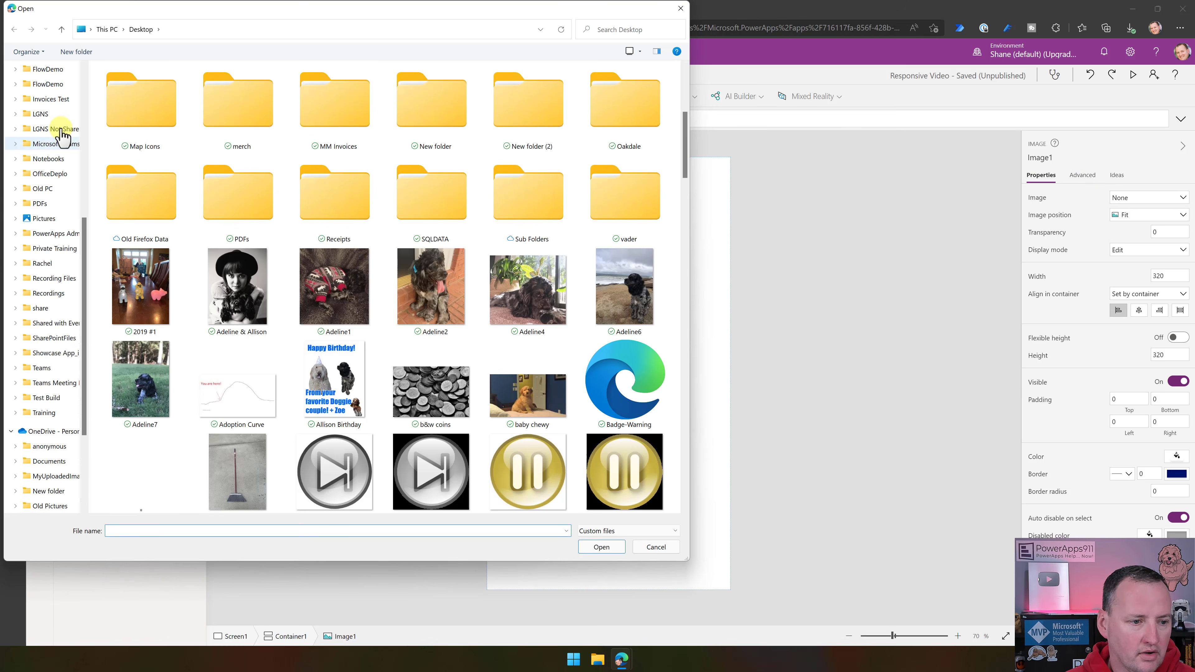
pyautogui.scroll(5, 50, 210)
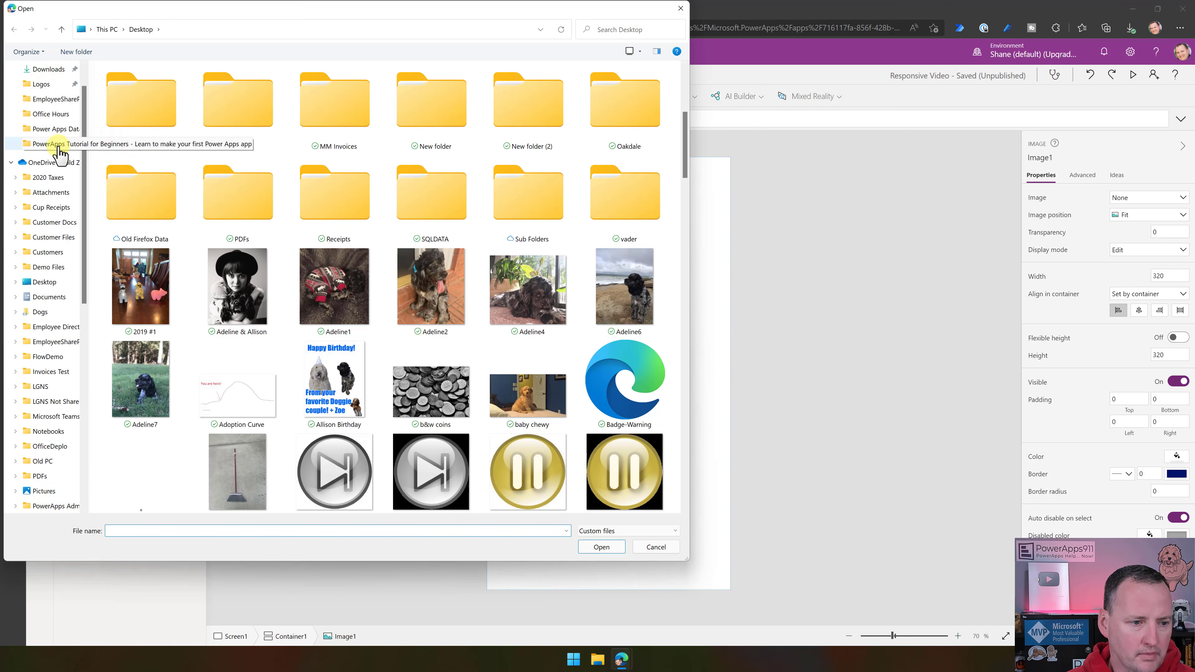
pyautogui.click(55, 118)
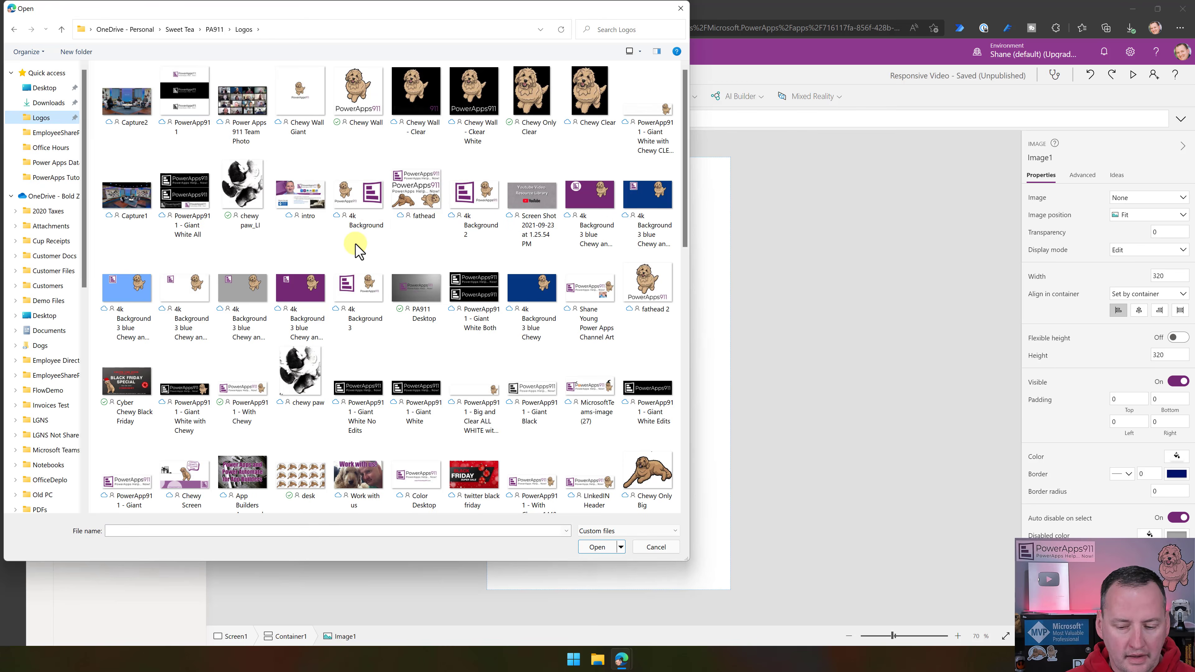
pyautogui.scroll(-5, 406, 236)
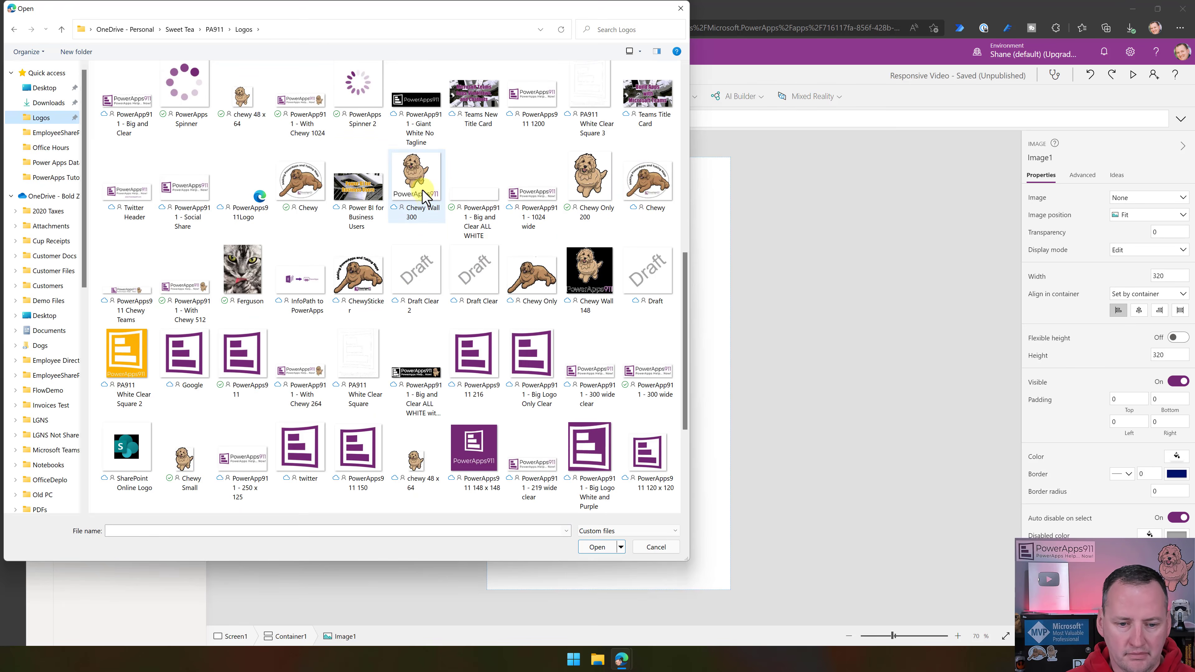
pyautogui.doubleClick(416, 182)
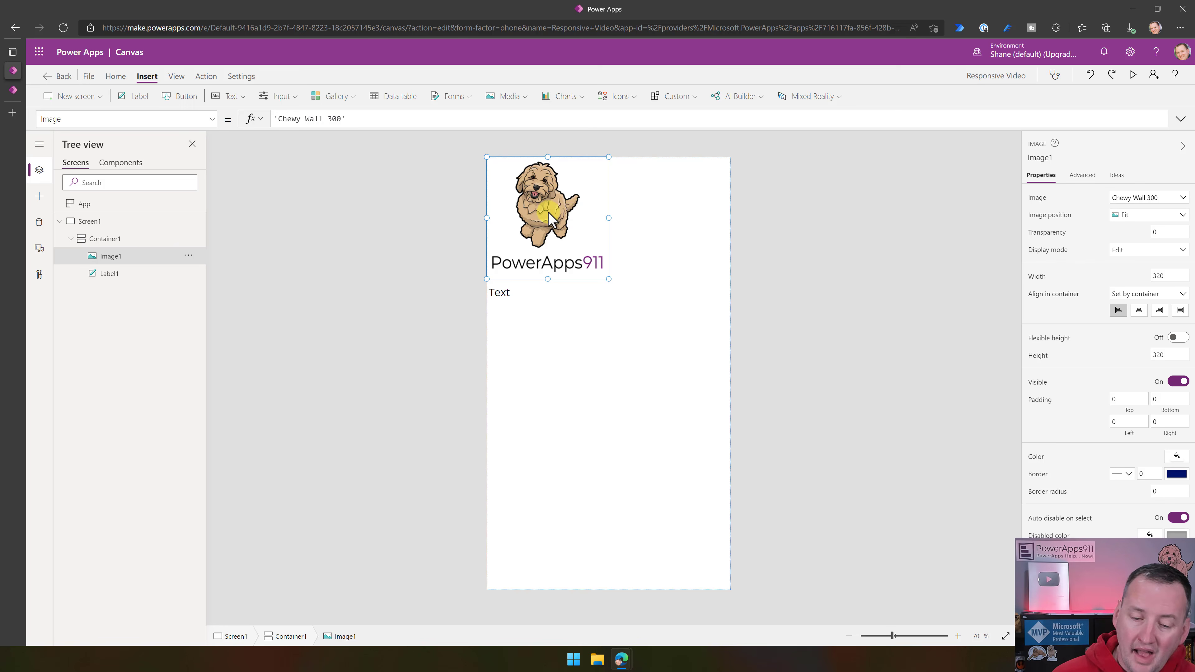
# - Try to move Image1 freehand toward the right side of its container
pyautogui.moveTo(548, 212); pyautogui.dragTo(674, 234)
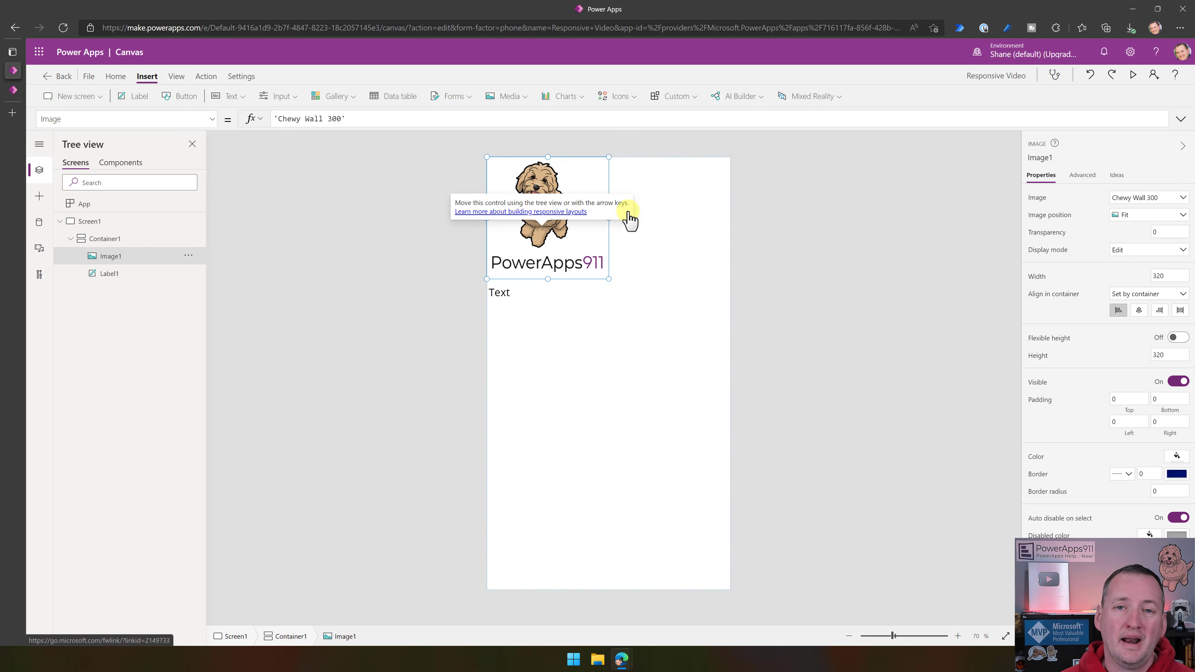
pyautogui.click(571, 245)
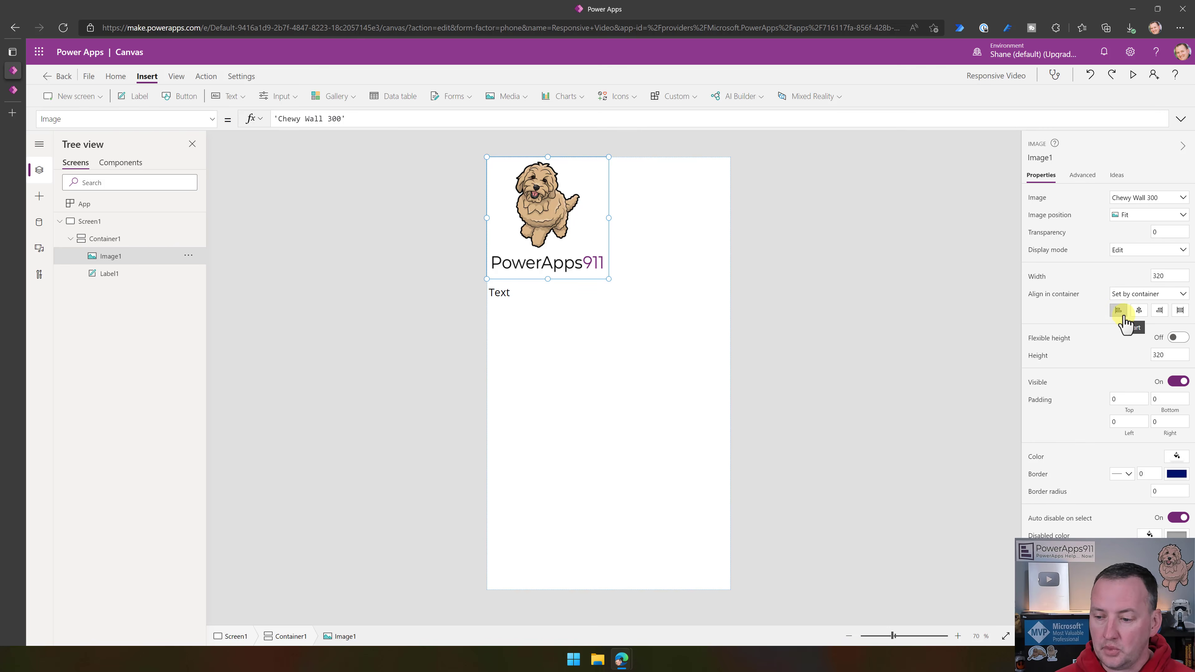
# - Try center and end alignment for Image1 in its container, and settle on stretch
pyautogui.click(1140, 311)
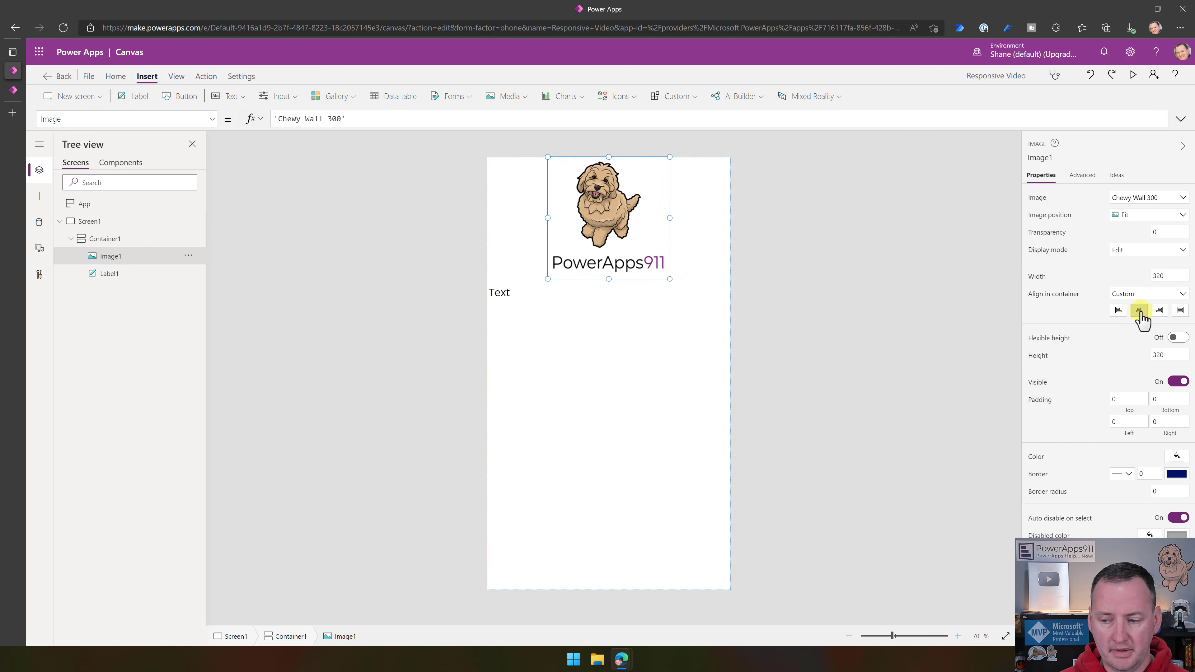
pyautogui.click(1160, 311)
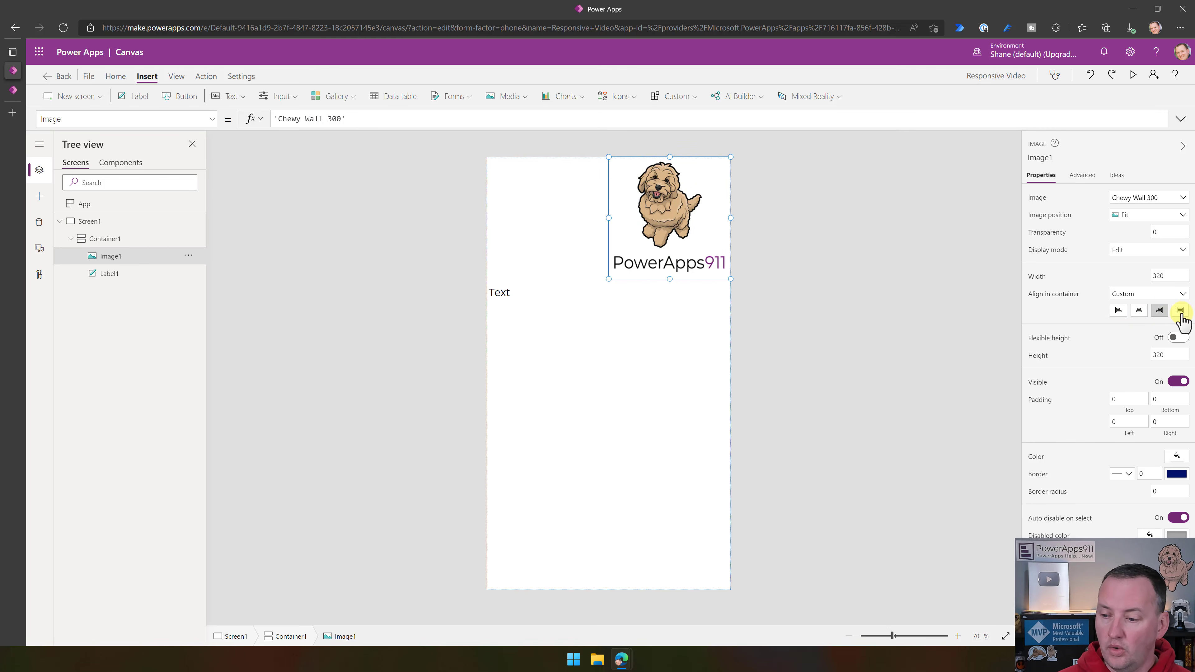
pyautogui.click(1181, 311)
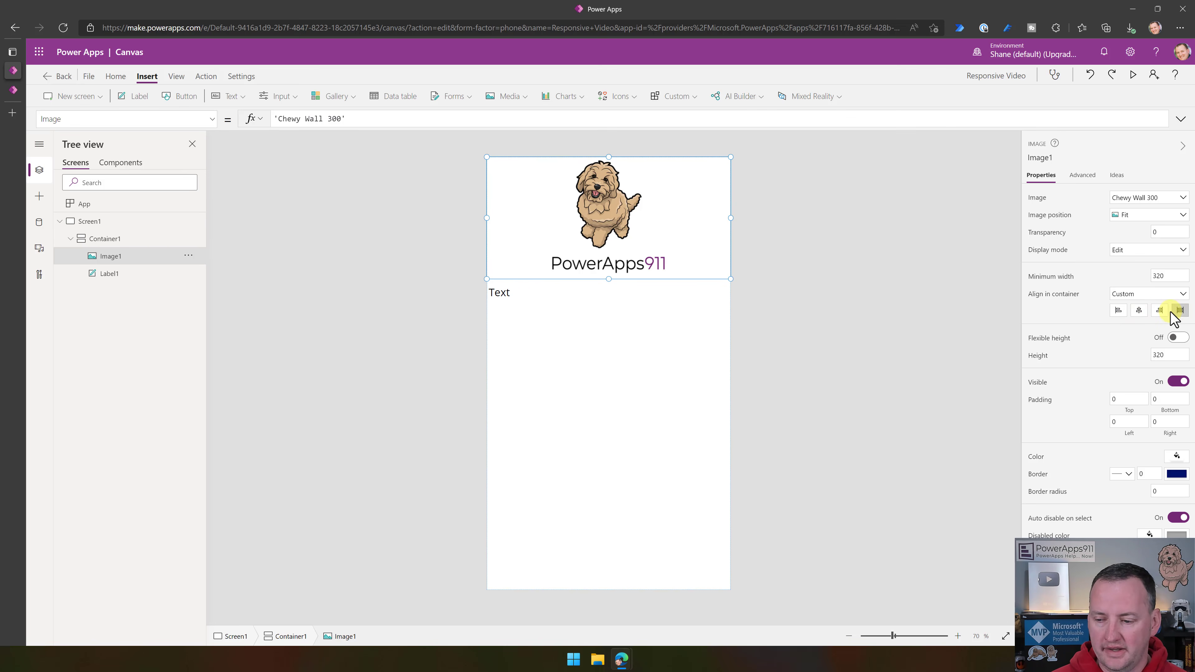
# - Try start alignment for Image1 in its container, and return its alignment to Set by container
pyautogui.click(1119, 311)
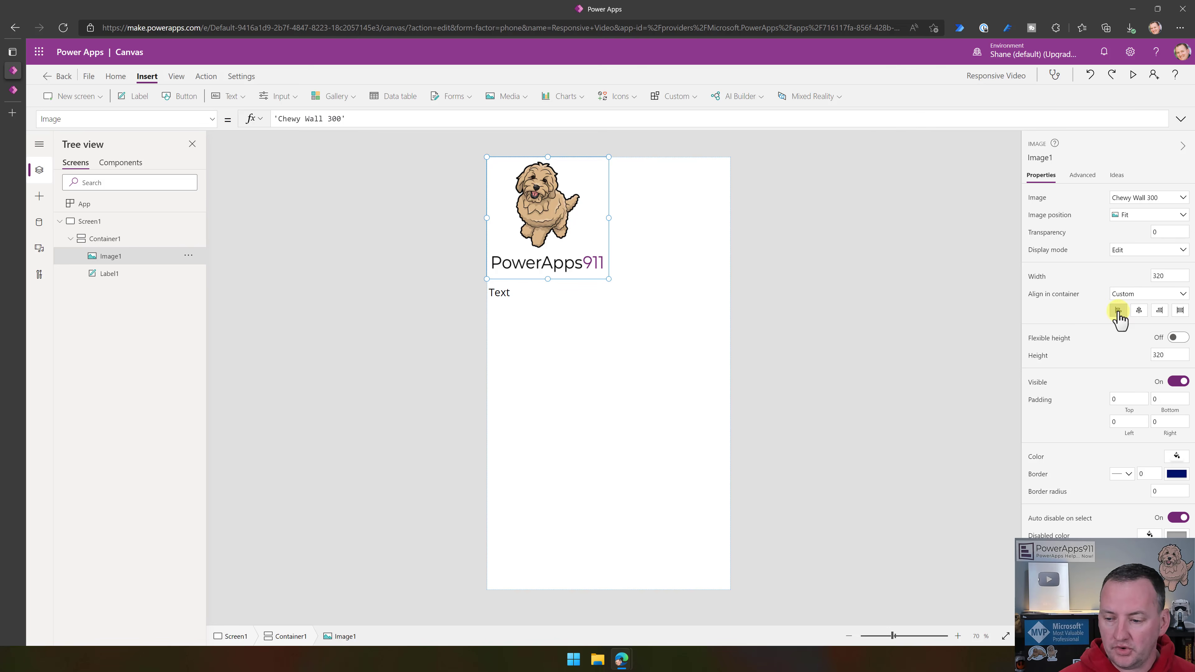
pyautogui.click(1130, 295)
pyautogui.click(1134, 311)
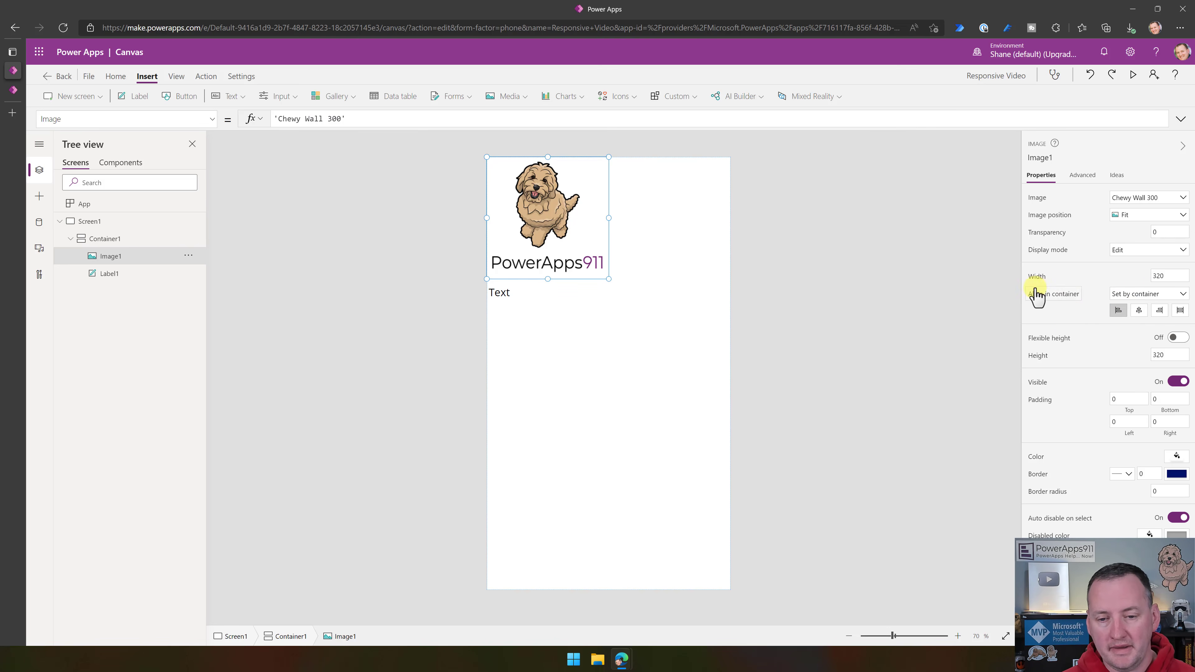
# - Center the contents of Container1 horizontally, and check the alignment of Image1 and Label1
pyautogui.click(106, 240)
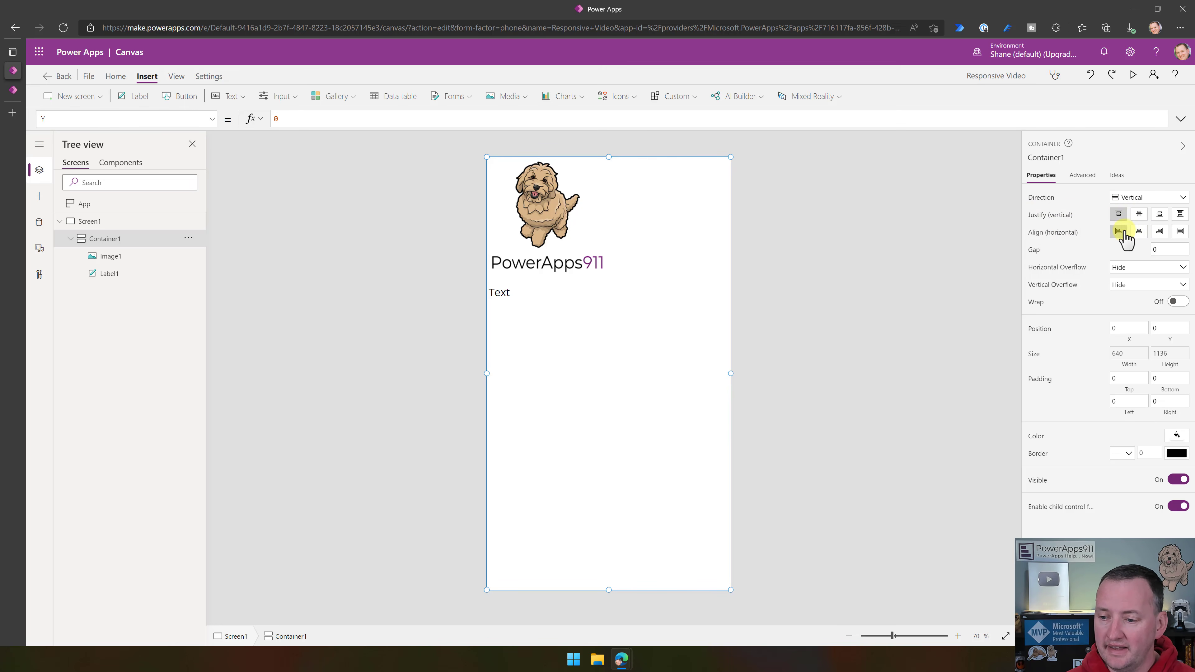
pyautogui.click(1140, 231)
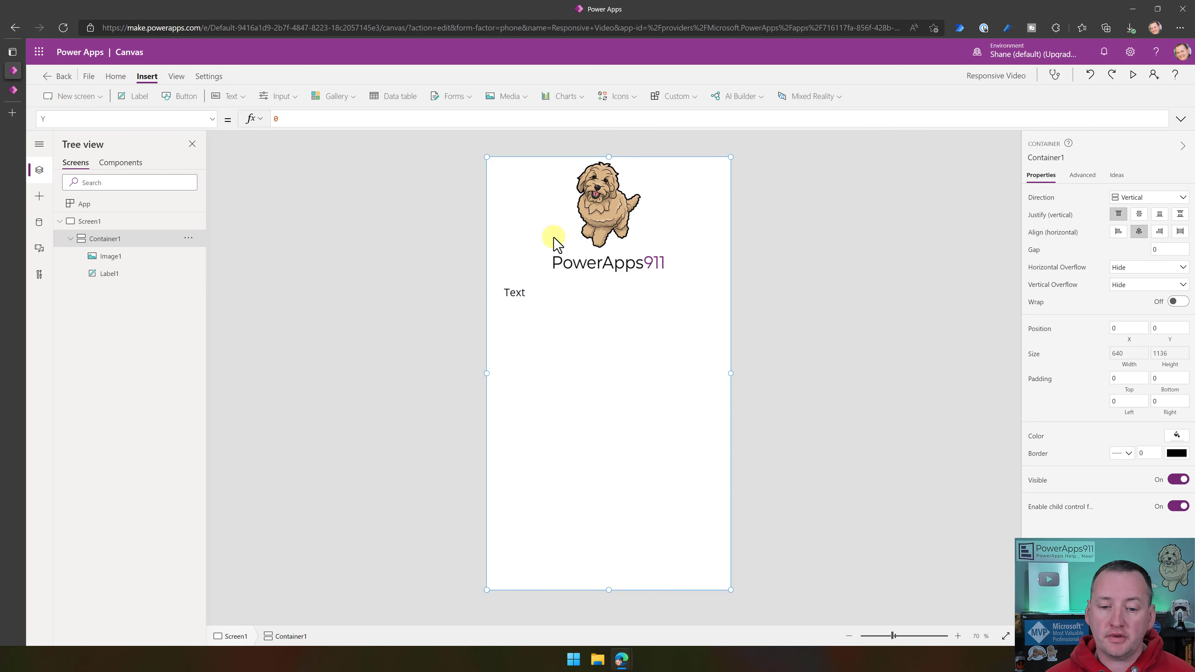
pyautogui.click(623, 221)
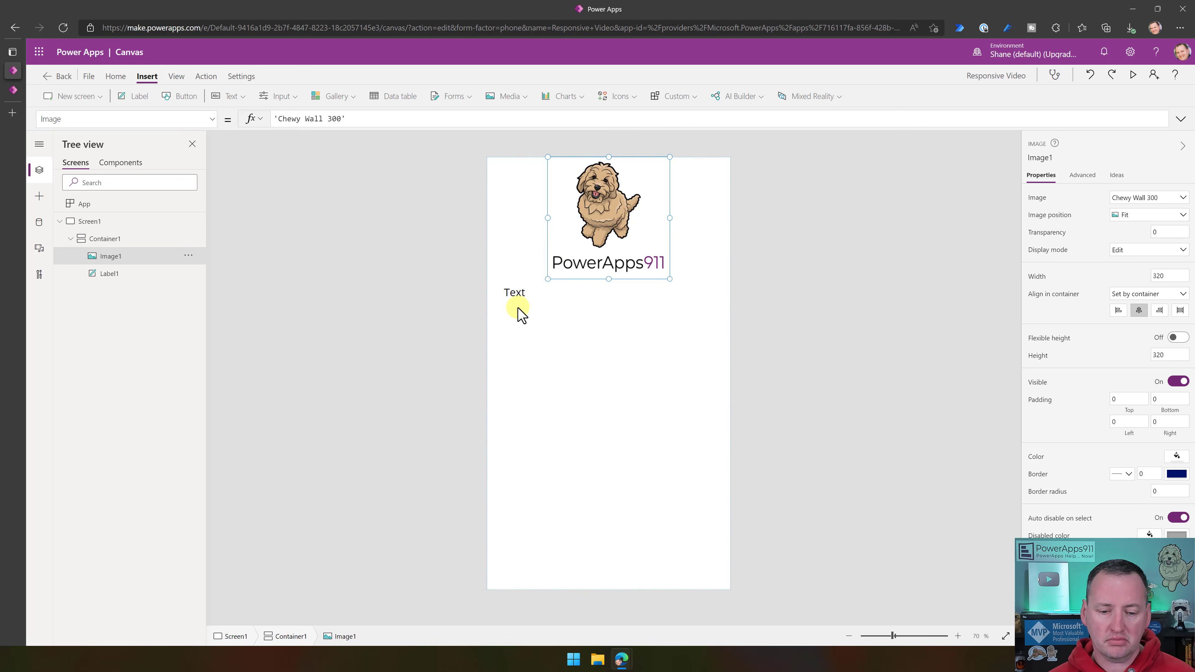
pyautogui.click(519, 294)
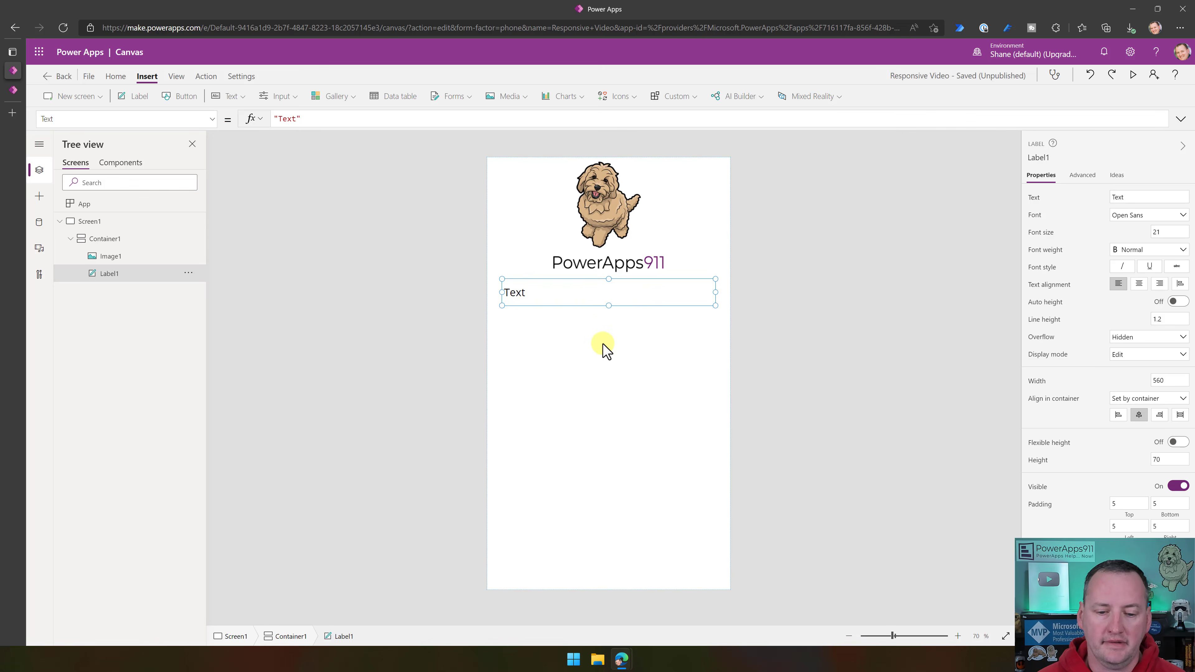
pyautogui.click(598, 321)
pyautogui.click(586, 299)
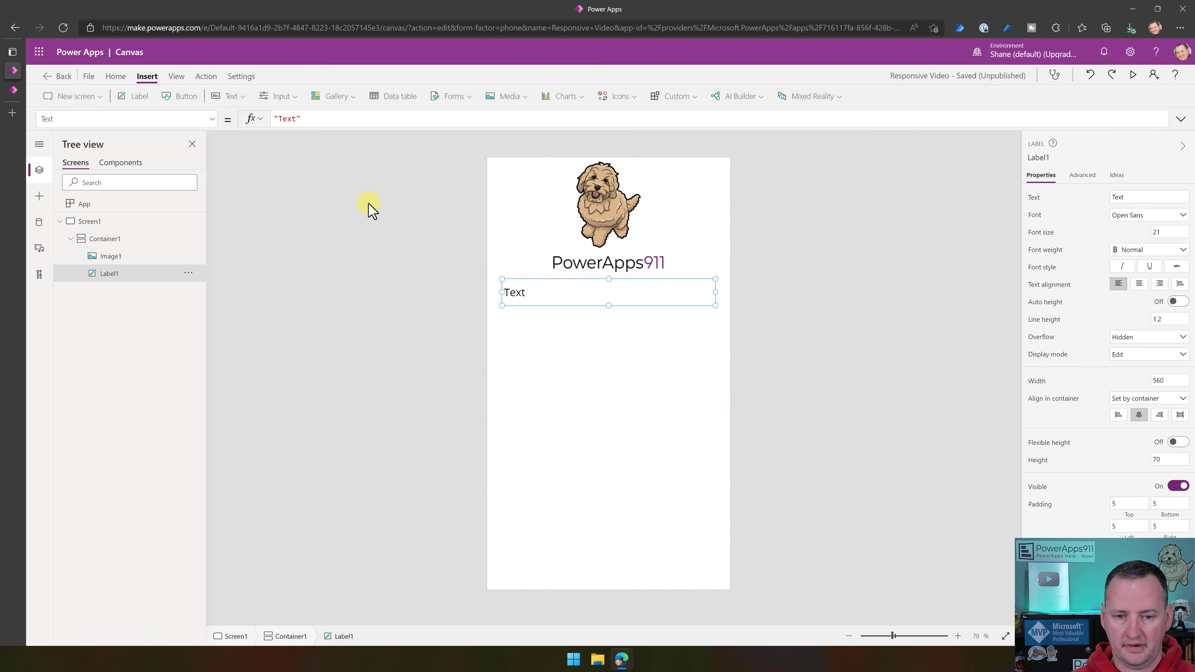
# - Insert three buttons below Label1 in Container1, with a text label between each pair of buttons
pyautogui.click(282, 96)
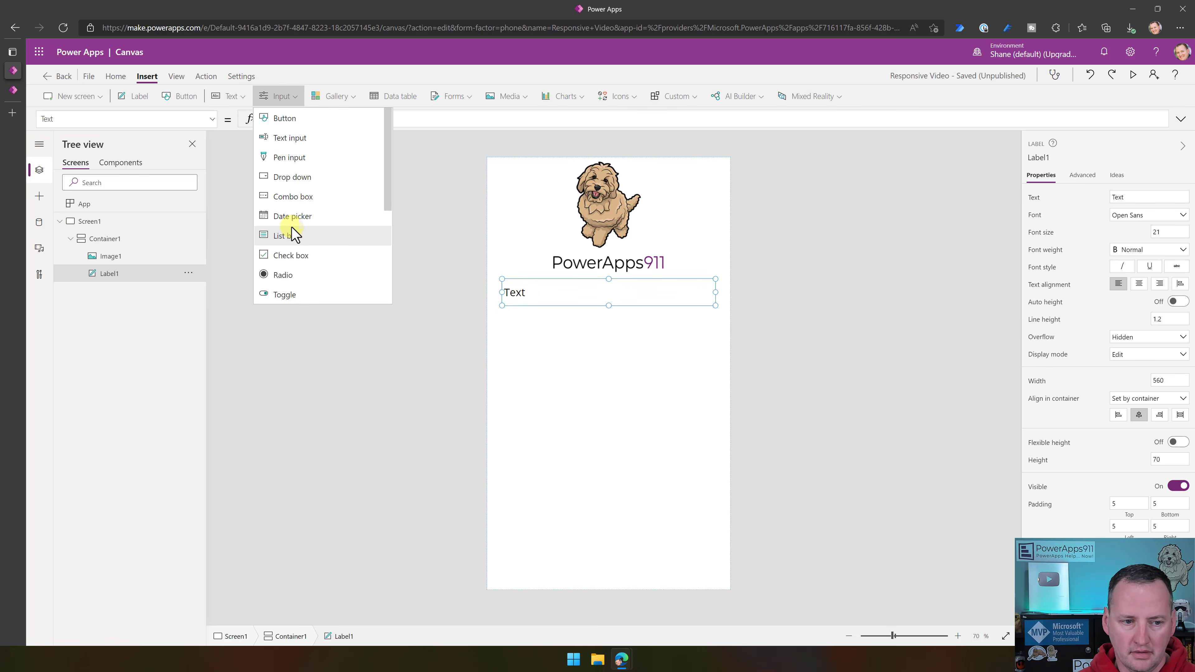
pyautogui.click(181, 96)
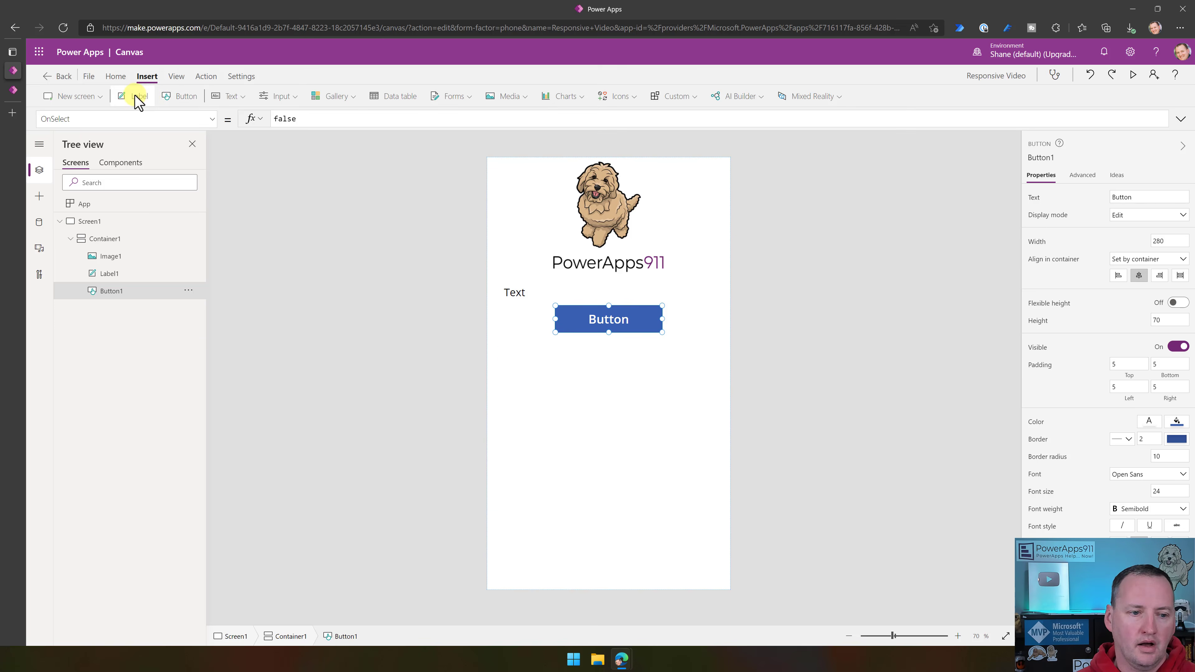
pyautogui.click(134, 95)
pyautogui.click(181, 96)
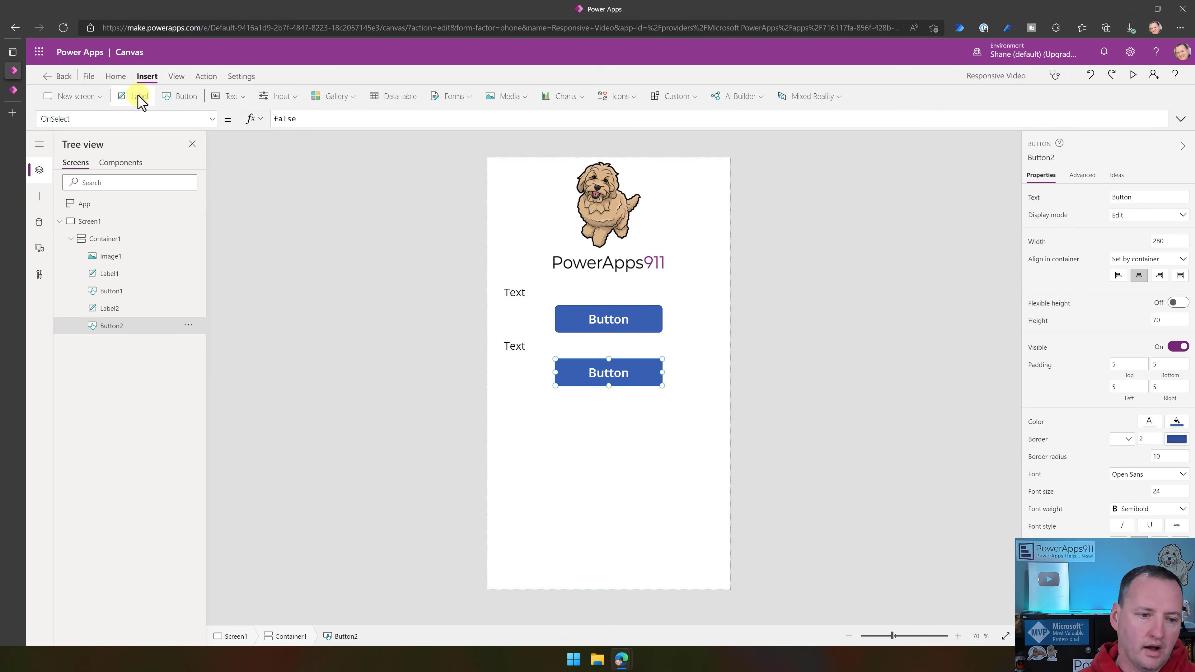
pyautogui.click(140, 99)
pyautogui.click(184, 97)
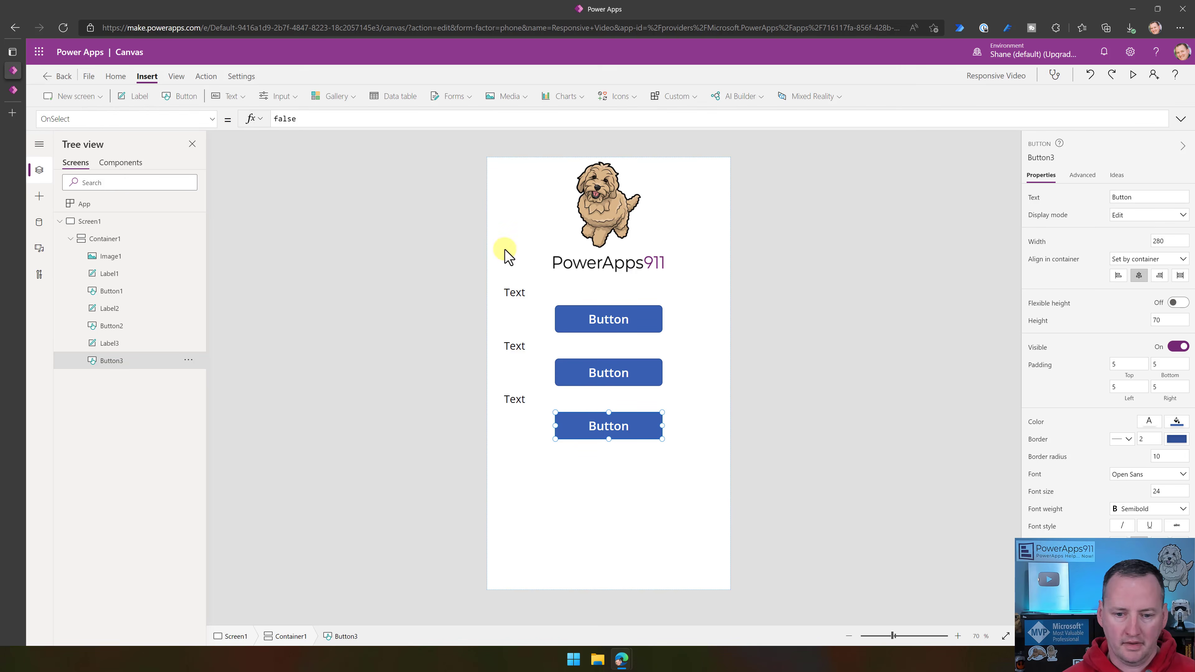
# - Check the bottom row of the finished Responsive Gallery Test app, and insert a horizontal container below the third button in Container1
pyautogui.click(13, 89)
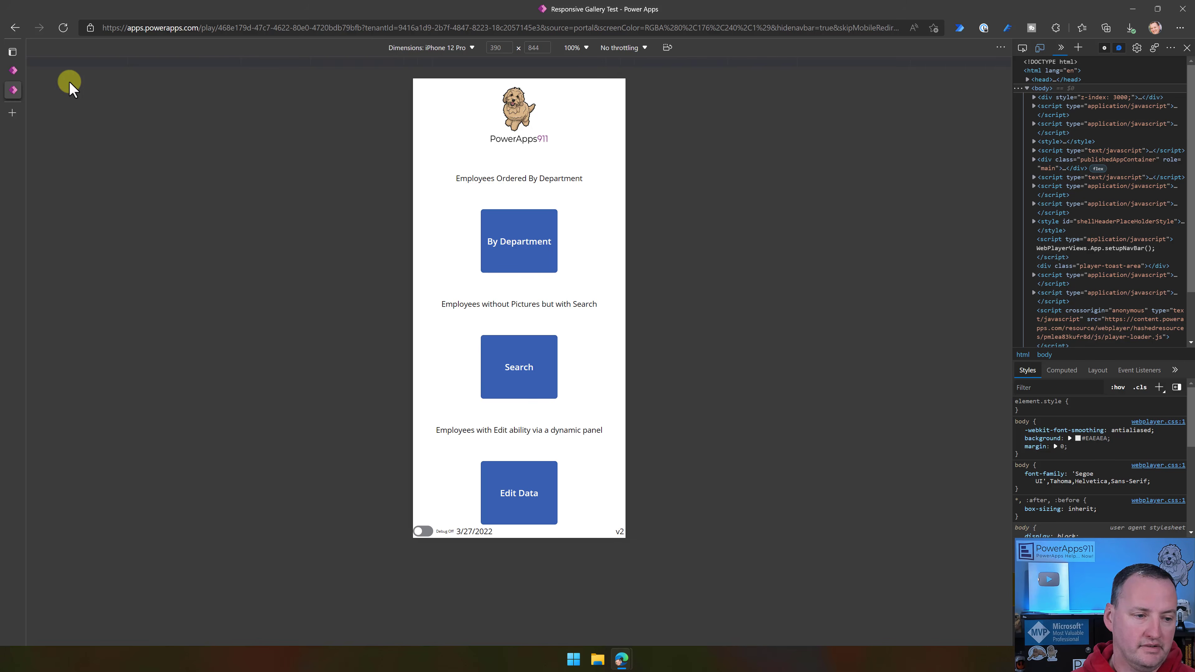
pyautogui.click(14, 70)
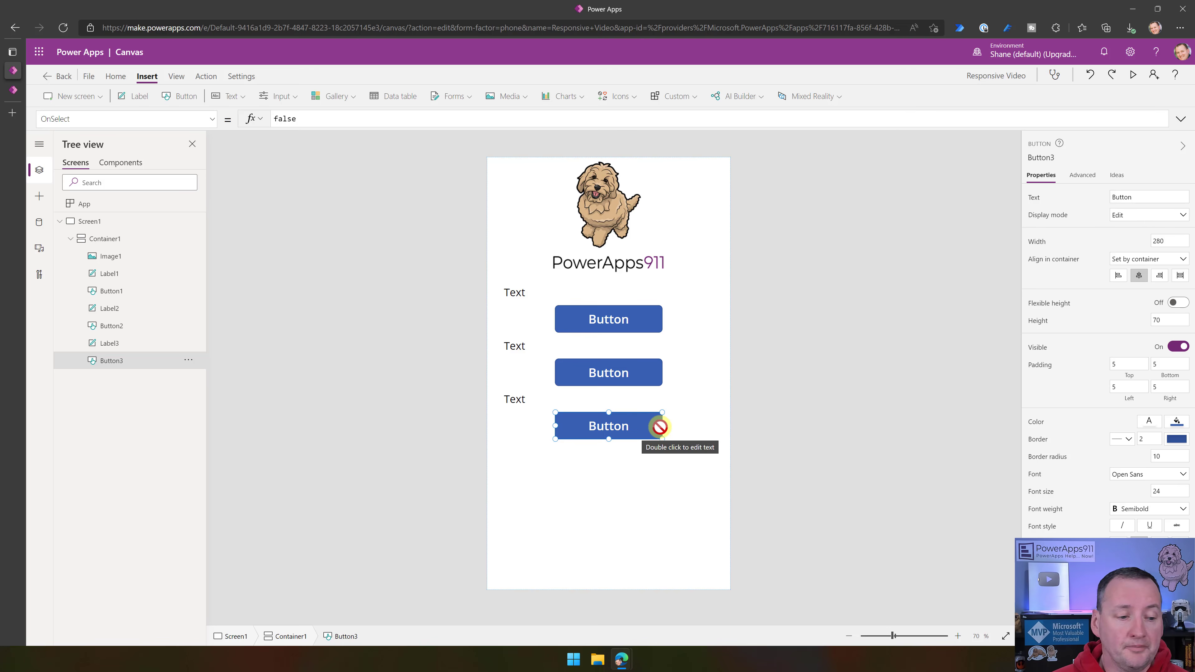
pyautogui.click(40, 194)
pyautogui.scroll(-2, 58, 526)
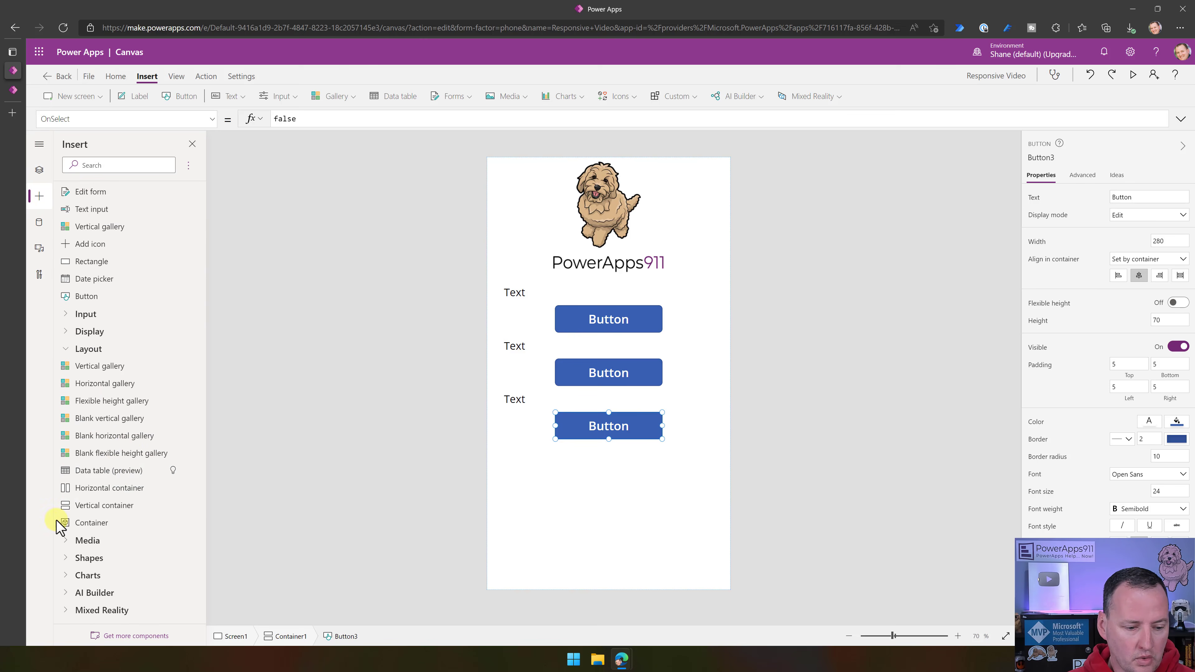
pyautogui.click(115, 490)
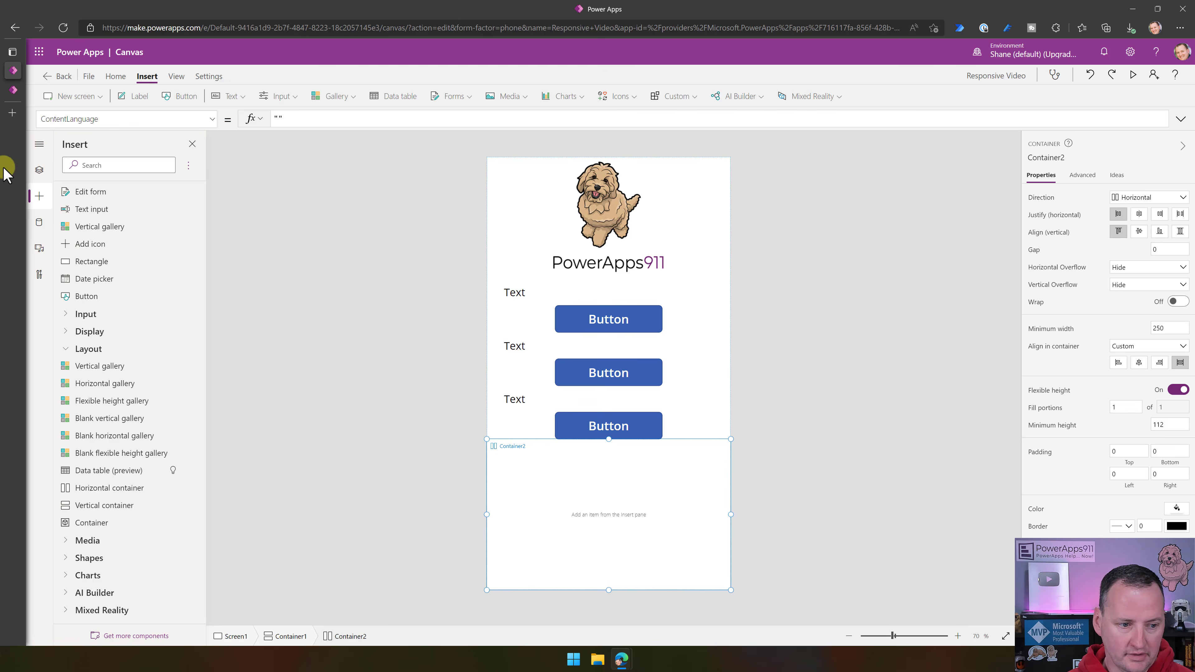
pyautogui.click(39, 170)
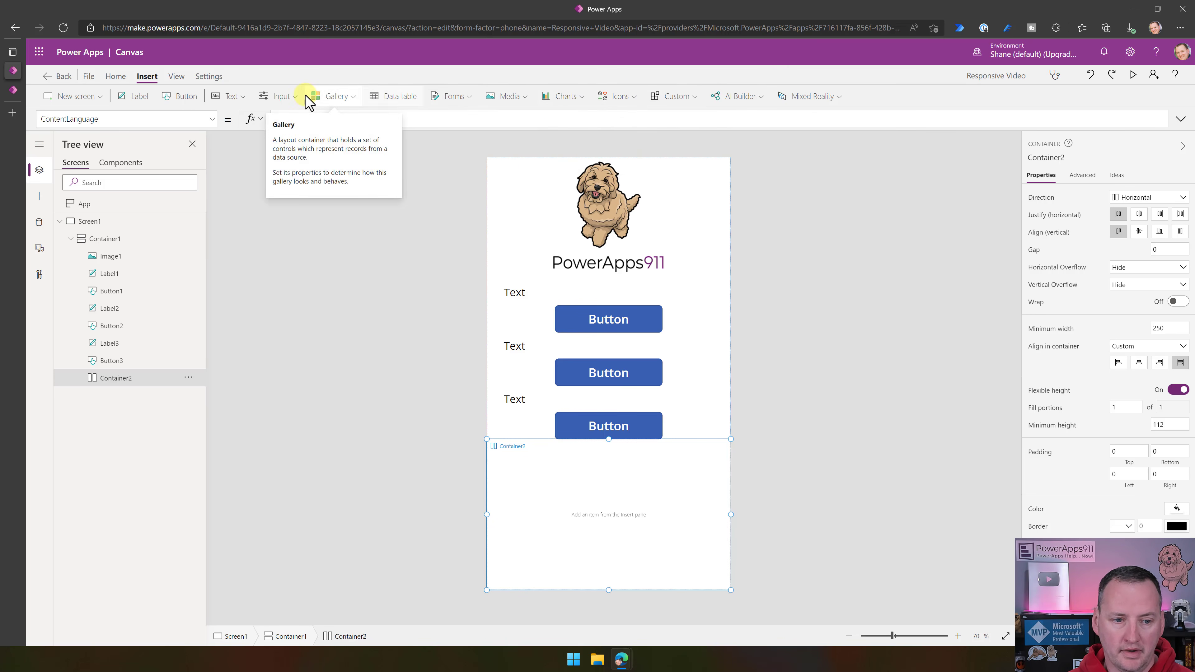
# - Insert a toggle and two text labels side by side inside Container2, and check where the labels are placed
pyautogui.click(282, 96)
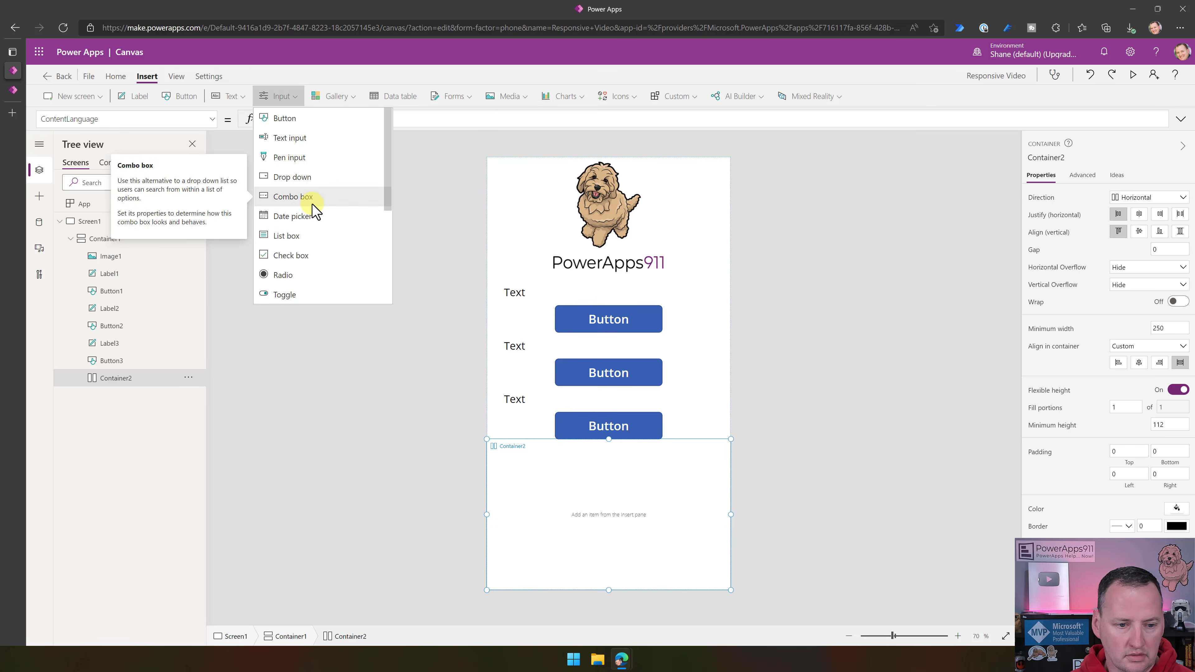
pyautogui.scroll(-3, 307, 200)
pyautogui.click(303, 175)
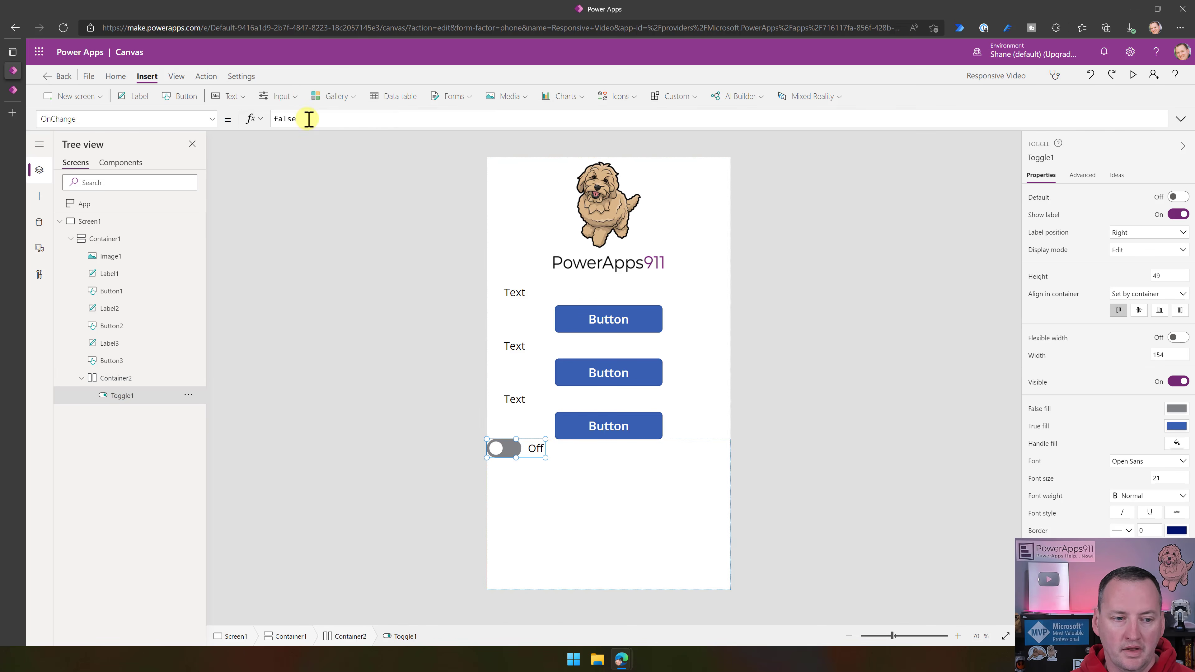
pyautogui.click(139, 98)
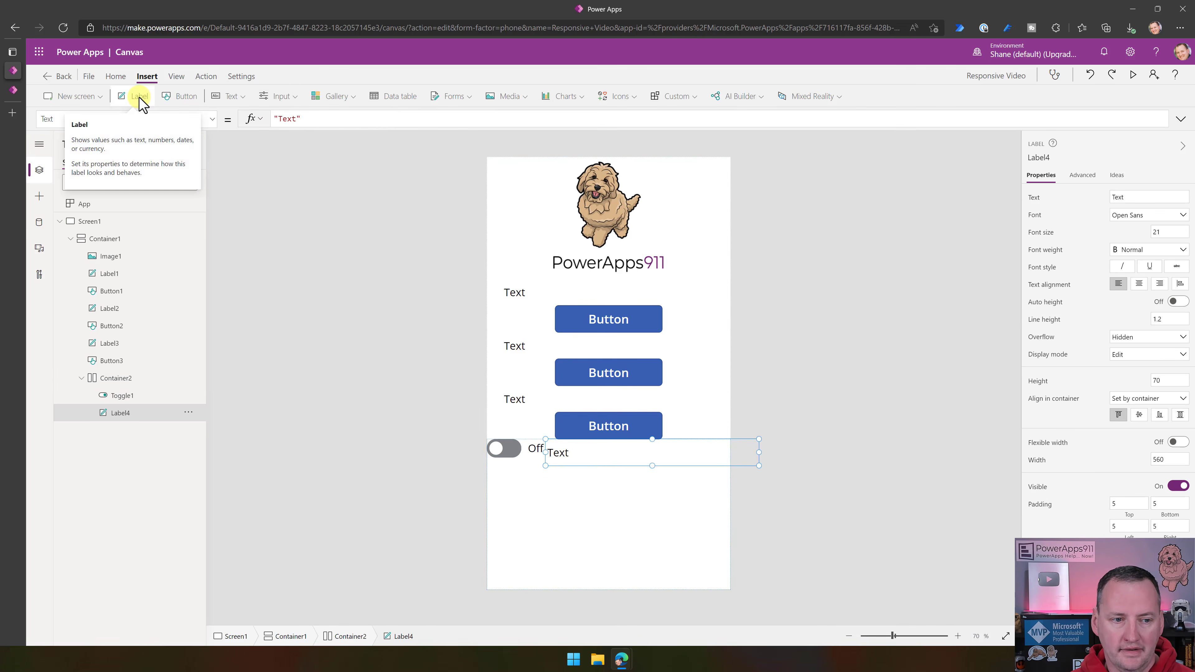
pyautogui.click(139, 98)
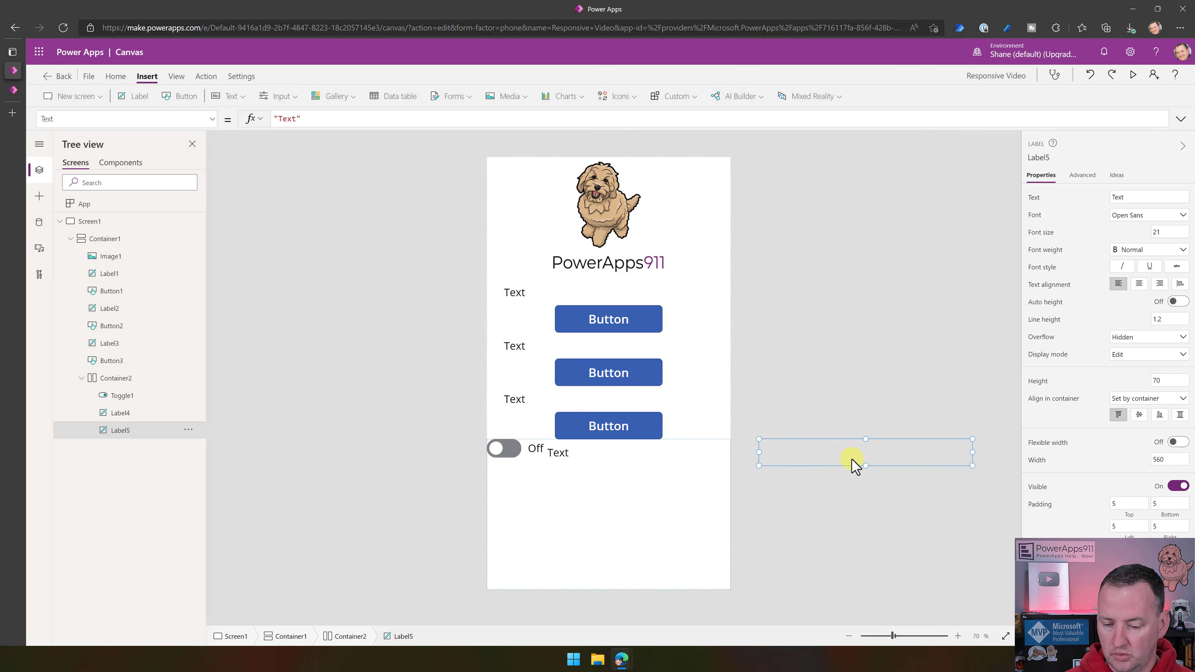
pyautogui.click(592, 461)
pyautogui.click(823, 464)
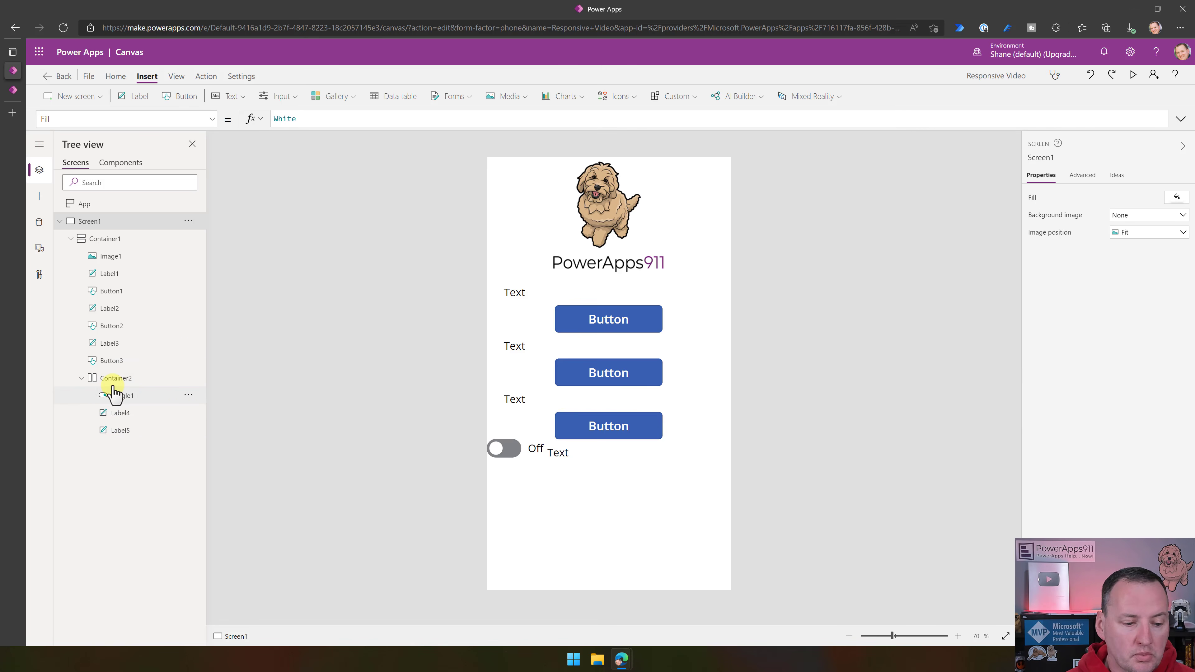
# - Examine the Height and Width properties of Container2, and compare them with its minimum width and stretch alignment settings
pyautogui.click(132, 380)
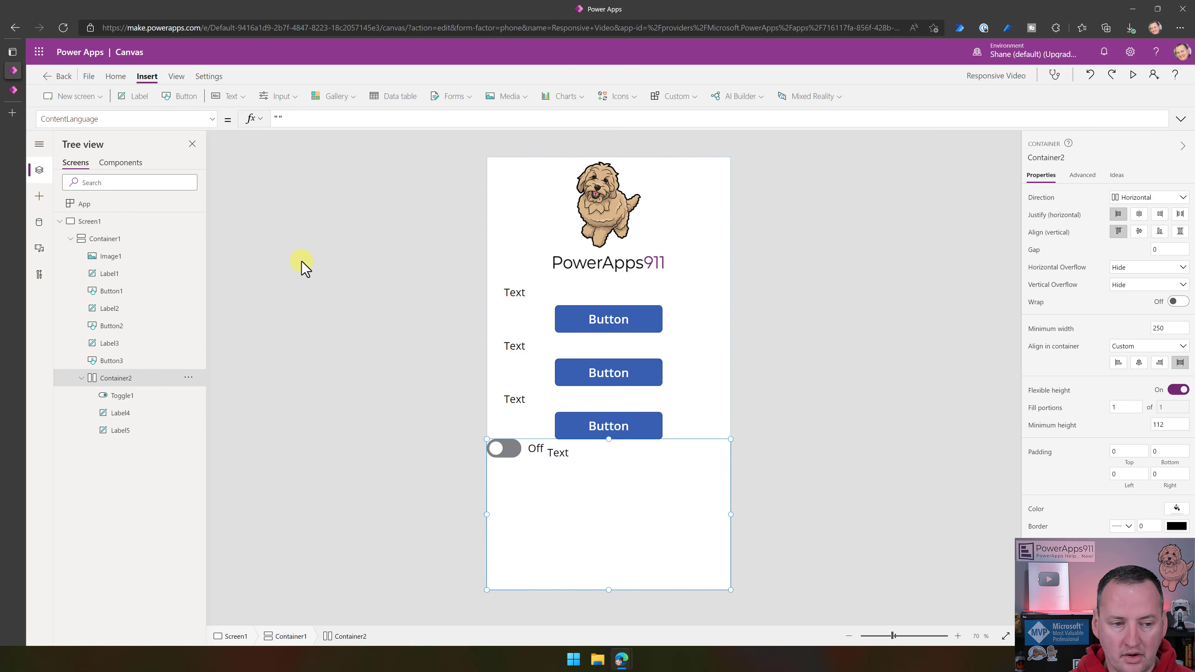
pyautogui.click(212, 119)
pyautogui.scroll(-2, 94, 276)
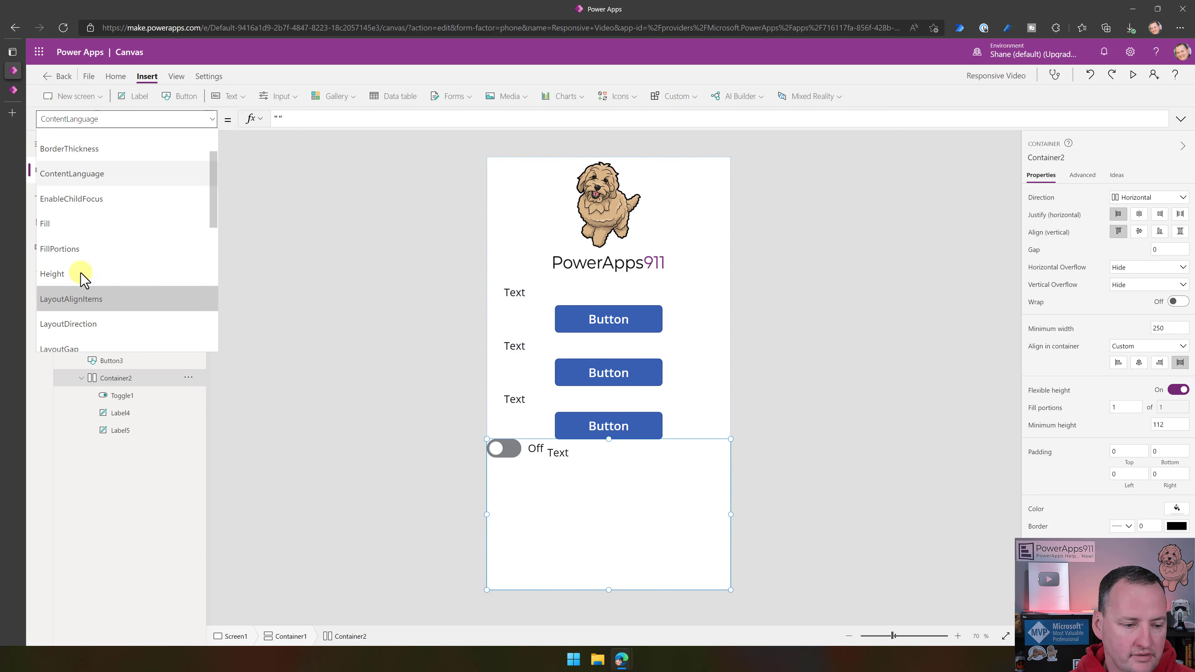
pyautogui.click(81, 274)
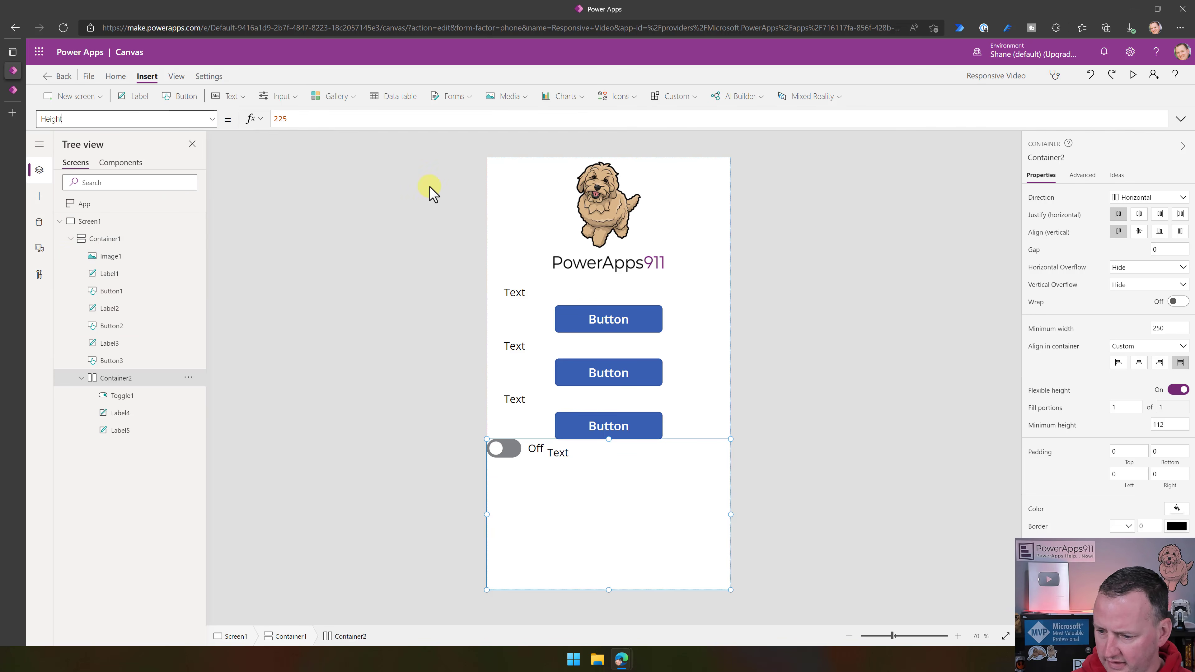
pyautogui.click(212, 119)
pyautogui.scroll(-3, 105, 243)
pyautogui.scroll(-5, 105, 242)
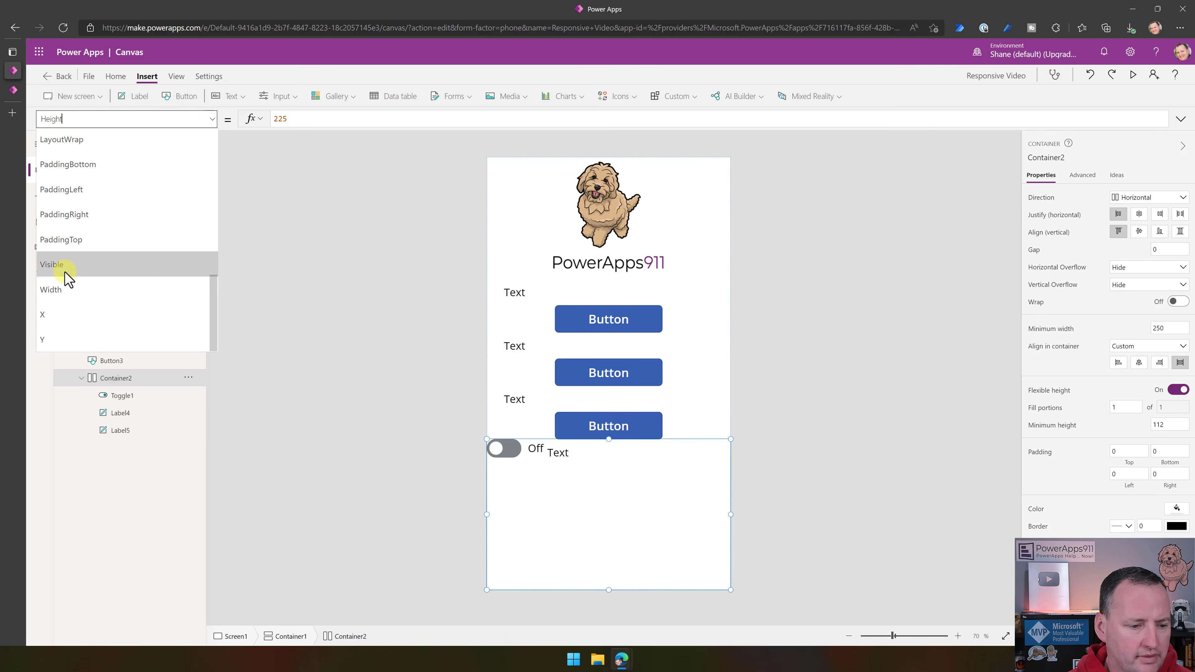
pyautogui.click(72, 289)
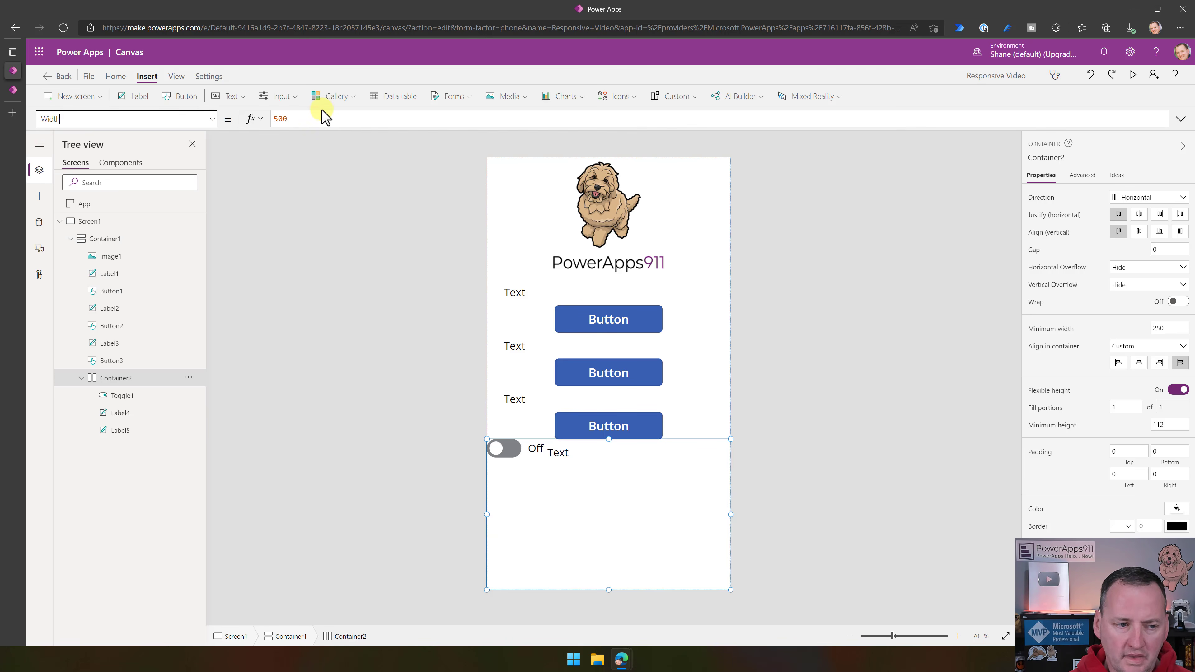
pyautogui.click(340, 120)
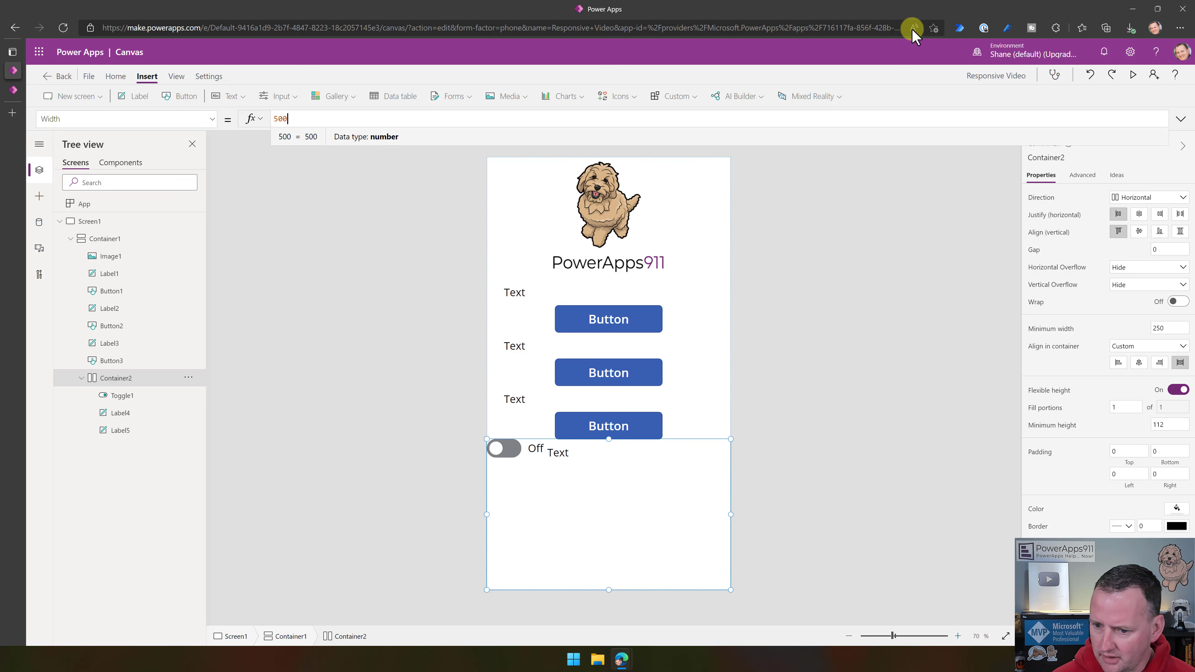
pyautogui.click(1163, 328)
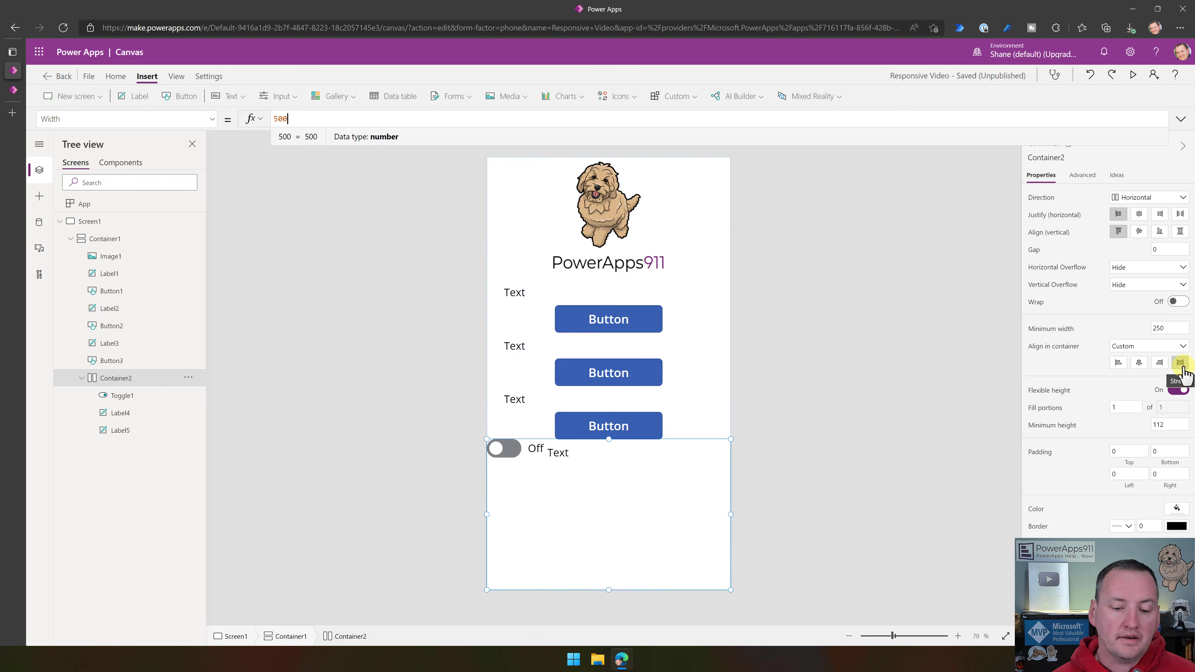
# - Check the width of Toggle1, and set the width of Label4 beside it to 50
pyautogui.click(535, 456)
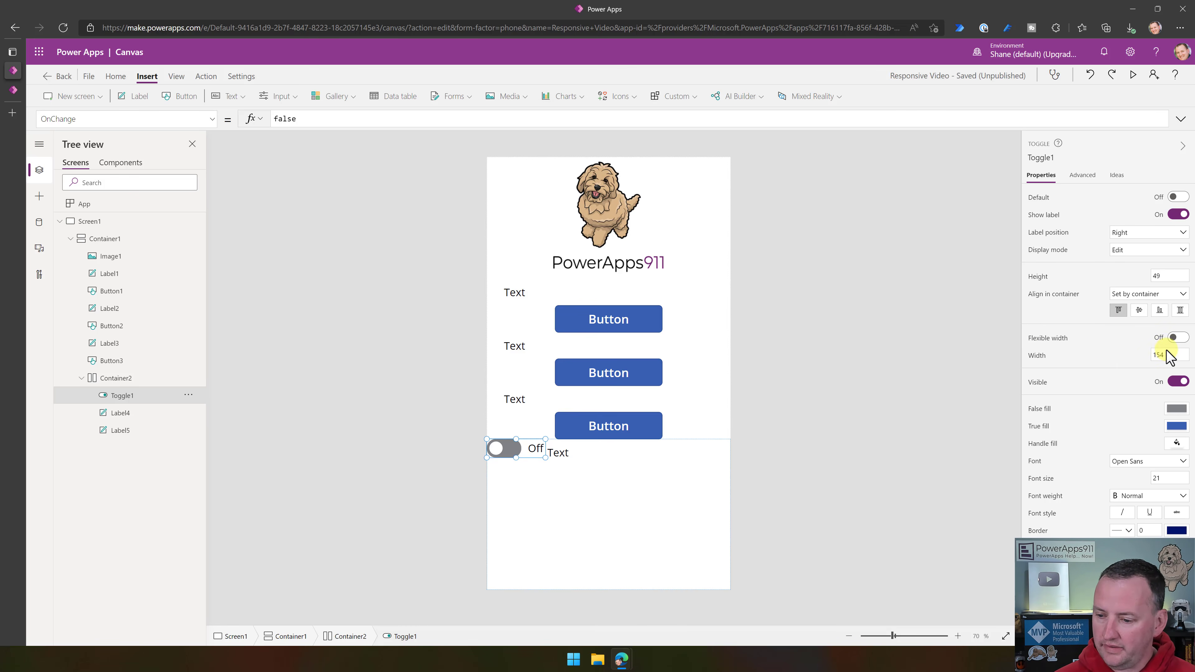
pyautogui.click(1171, 355)
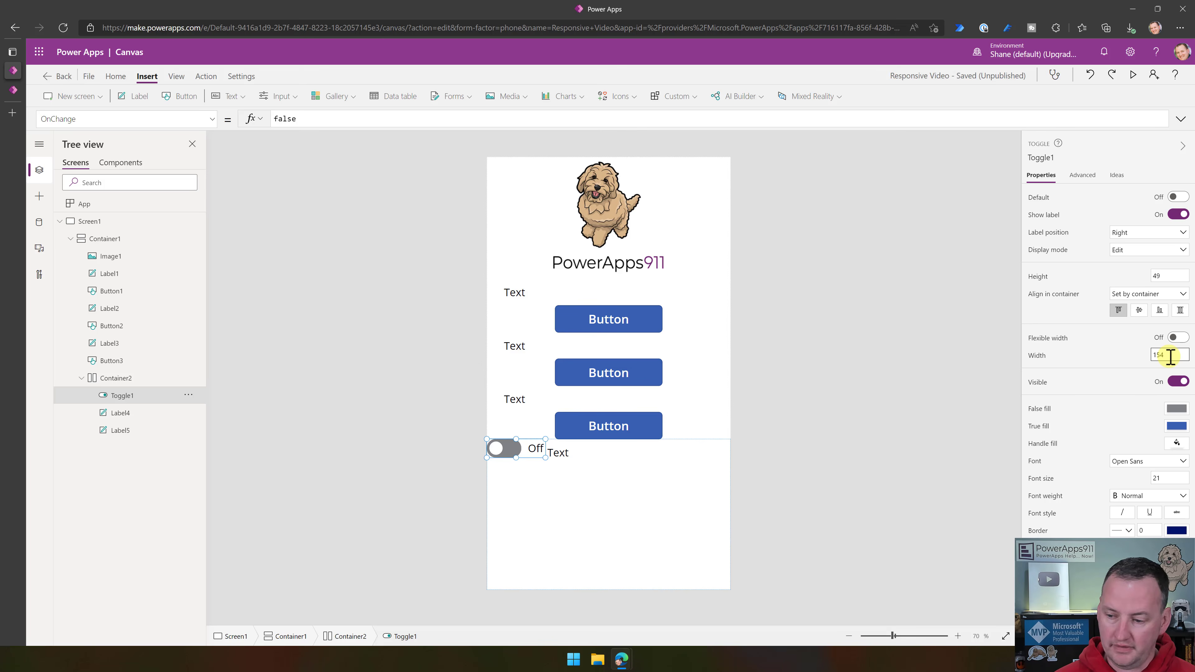
pyautogui.click(592, 457)
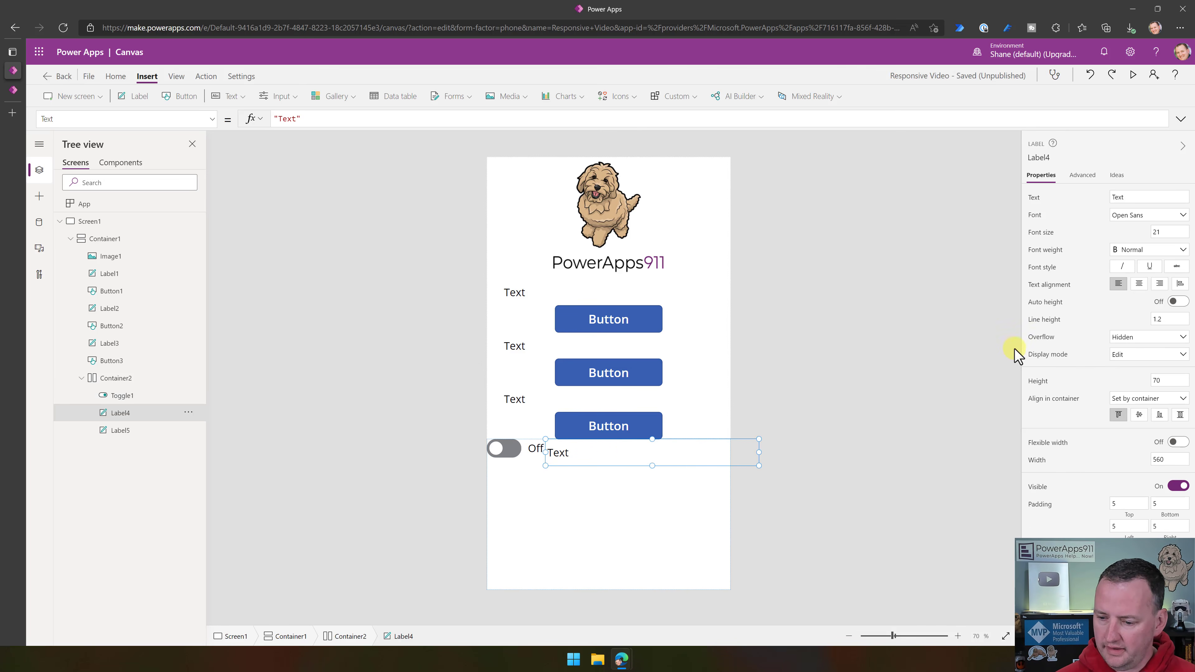
pyautogui.click(1170, 461)
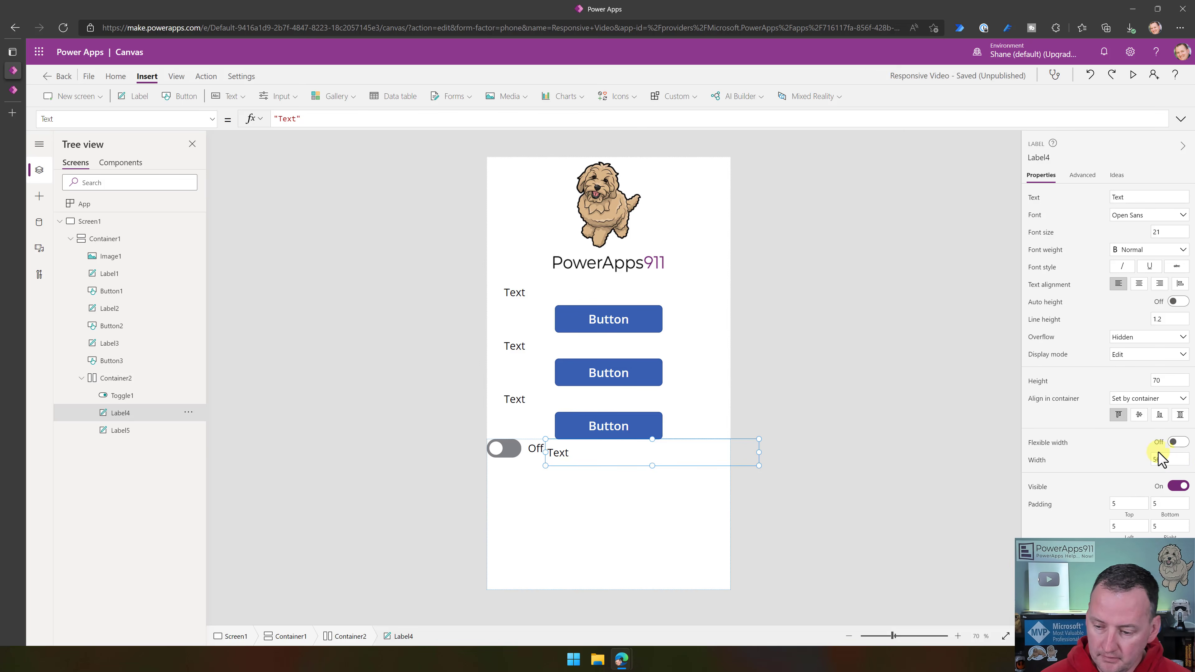
pyautogui.moveTo(1166, 459); pyautogui.dragTo(1148, 462)
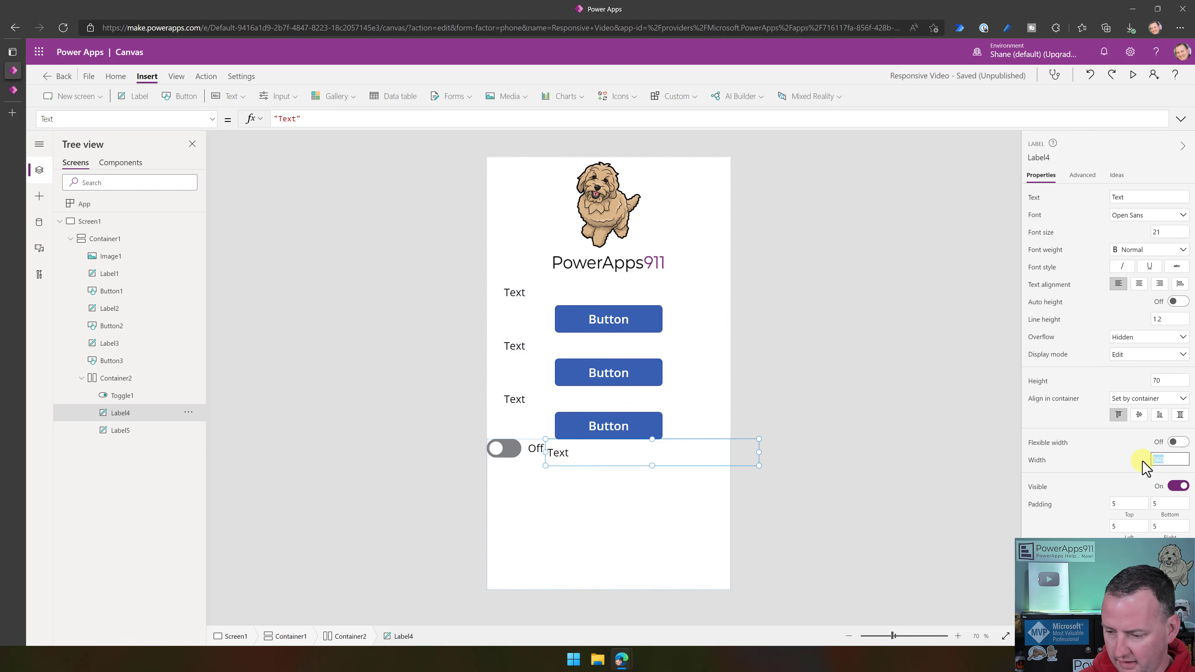
pyautogui.press('Return')
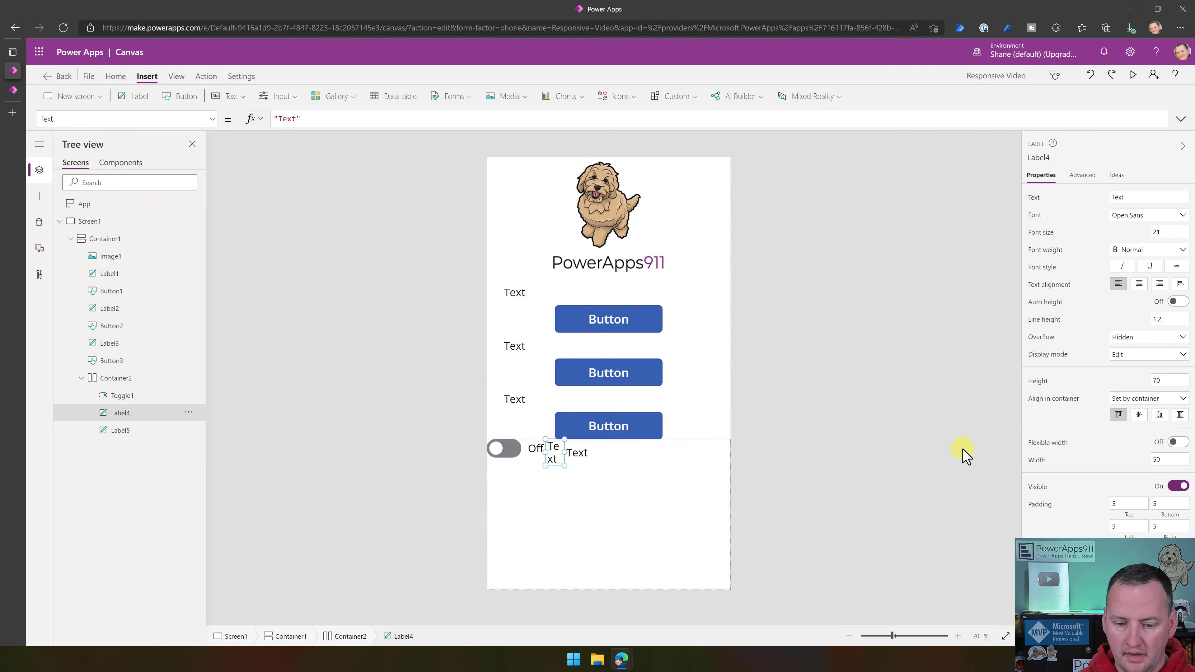
# - Set the widths of Label4 and Label5 in Container2 to 100 each
pyautogui.moveTo(1182, 460); pyautogui.dragTo(1134, 466)
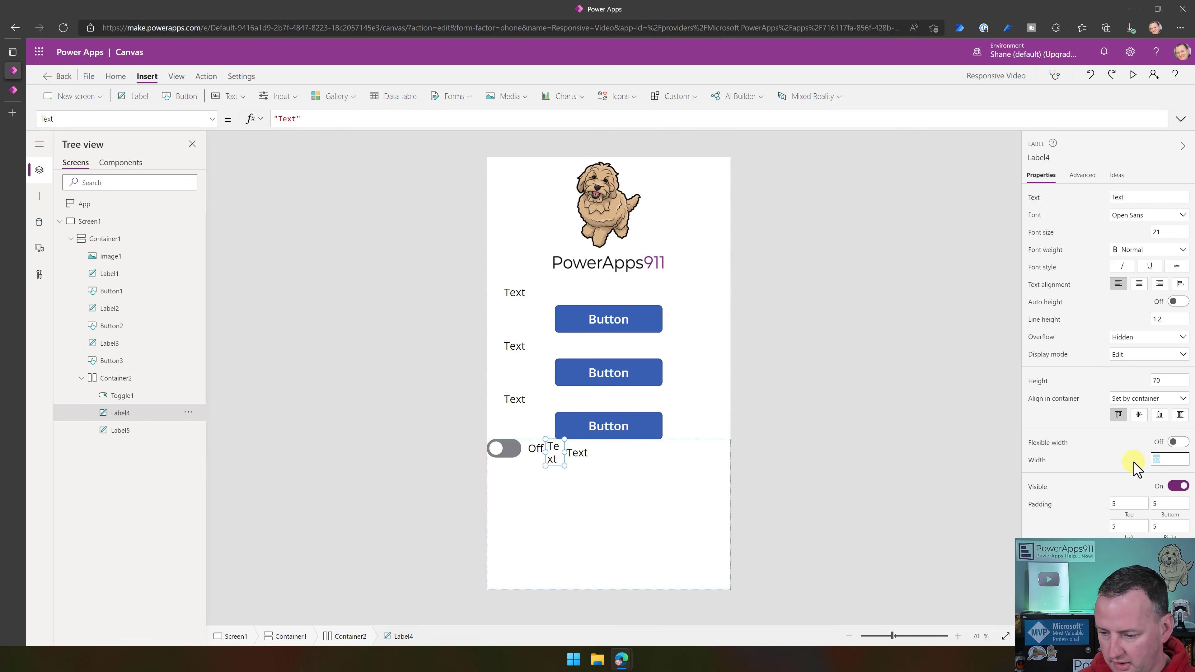
pyautogui.press('Return')
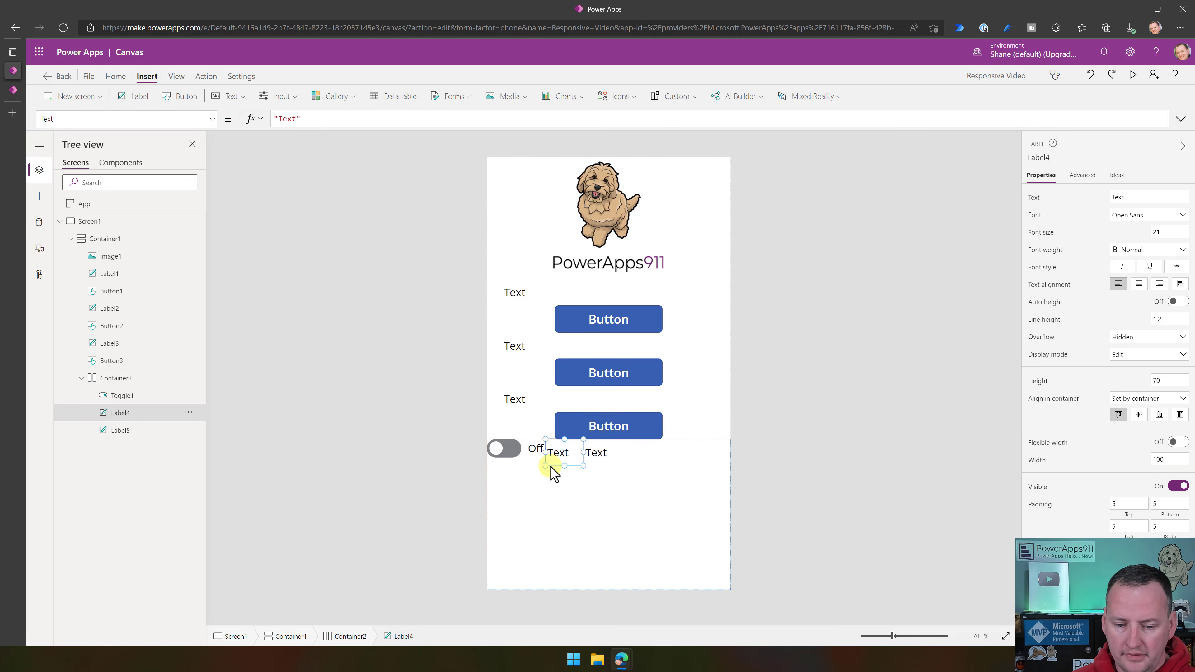
pyautogui.click(614, 464)
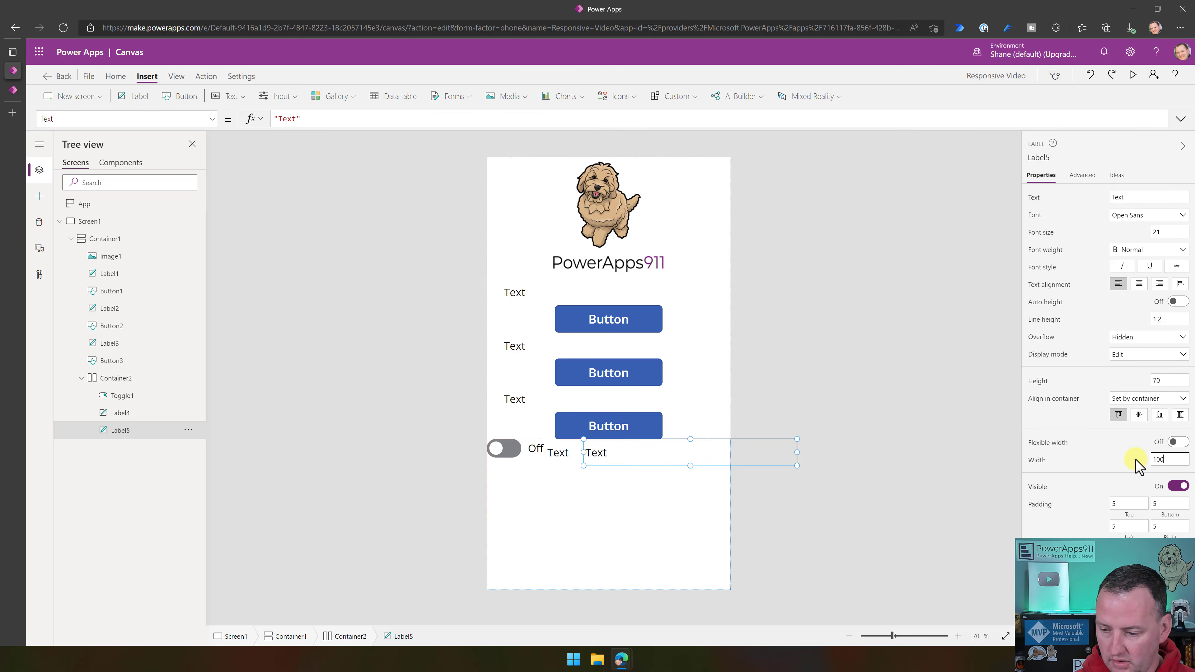
pyautogui.press('Return')
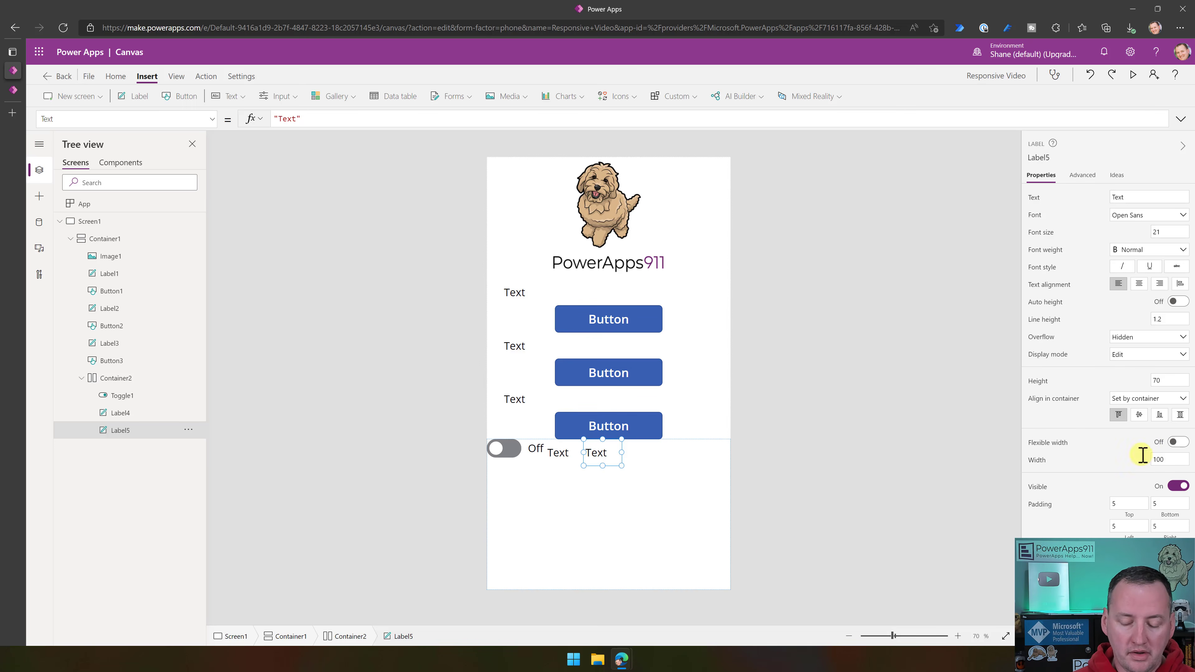
# - Turn on flexible width for Label4 in Container2 and set its minimum width to 100
pyautogui.click(565, 456)
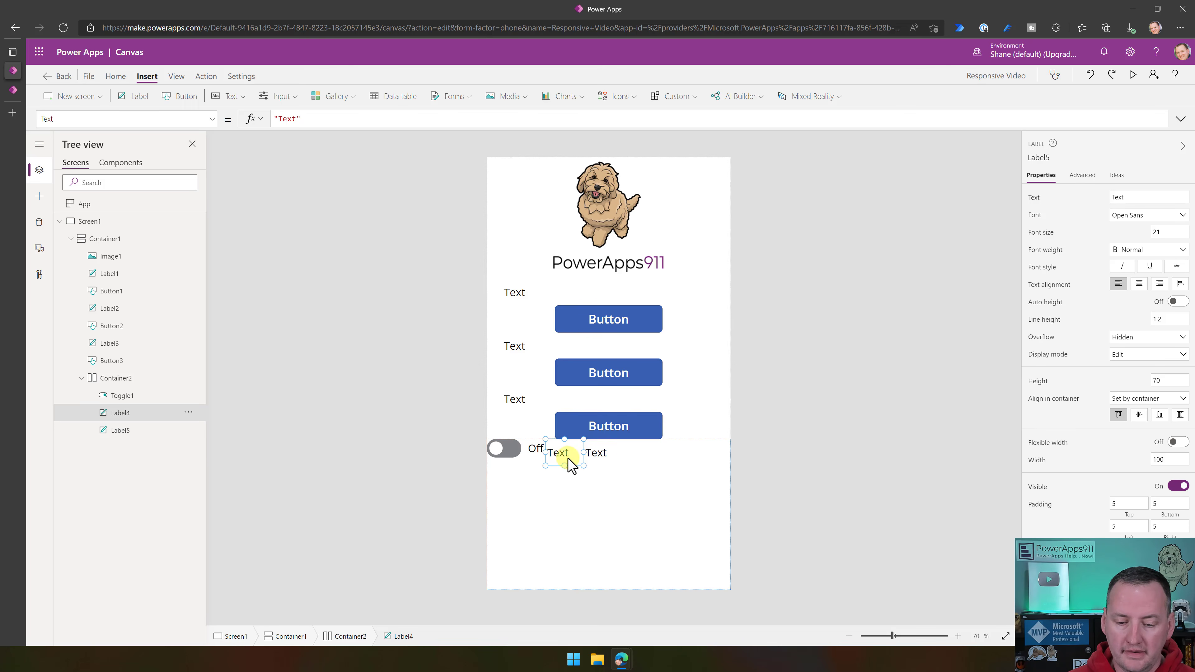
pyautogui.click(611, 459)
pyautogui.click(560, 458)
pyautogui.click(610, 464)
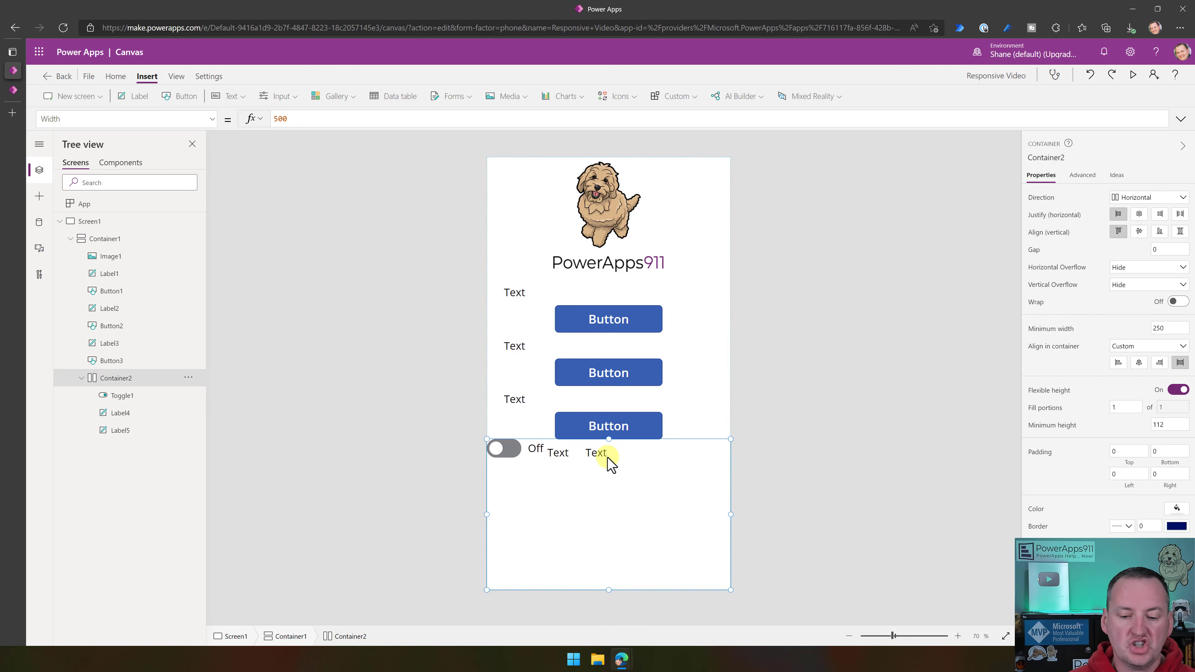
pyautogui.click(610, 461)
pyautogui.click(566, 464)
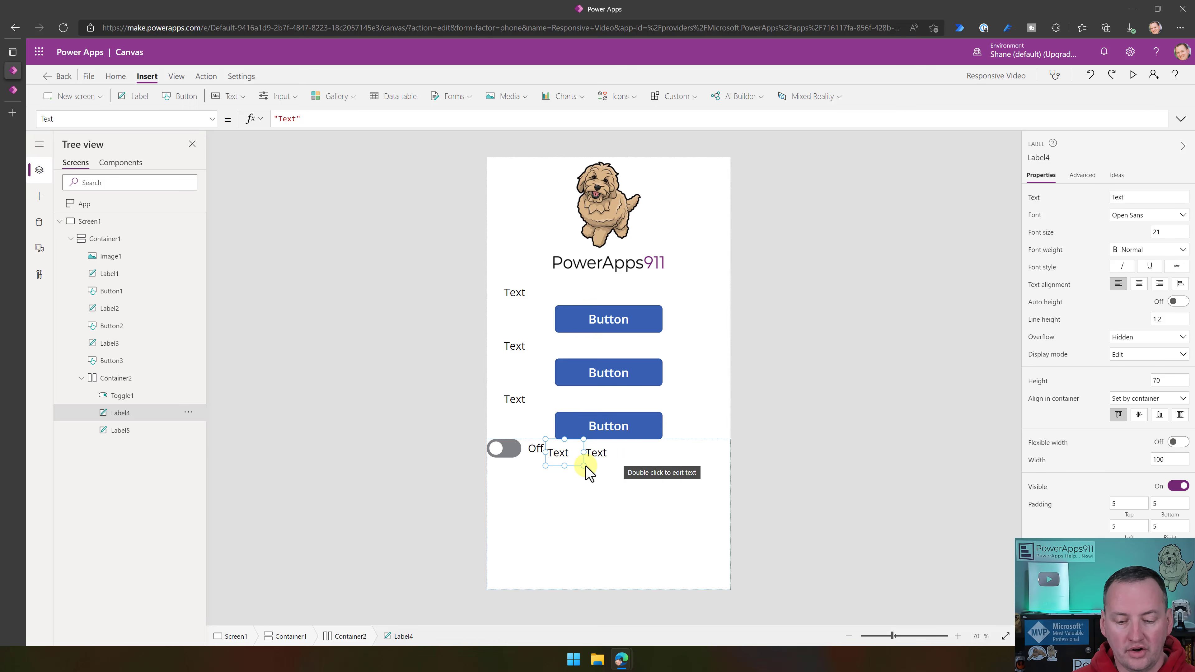
pyautogui.click(1177, 443)
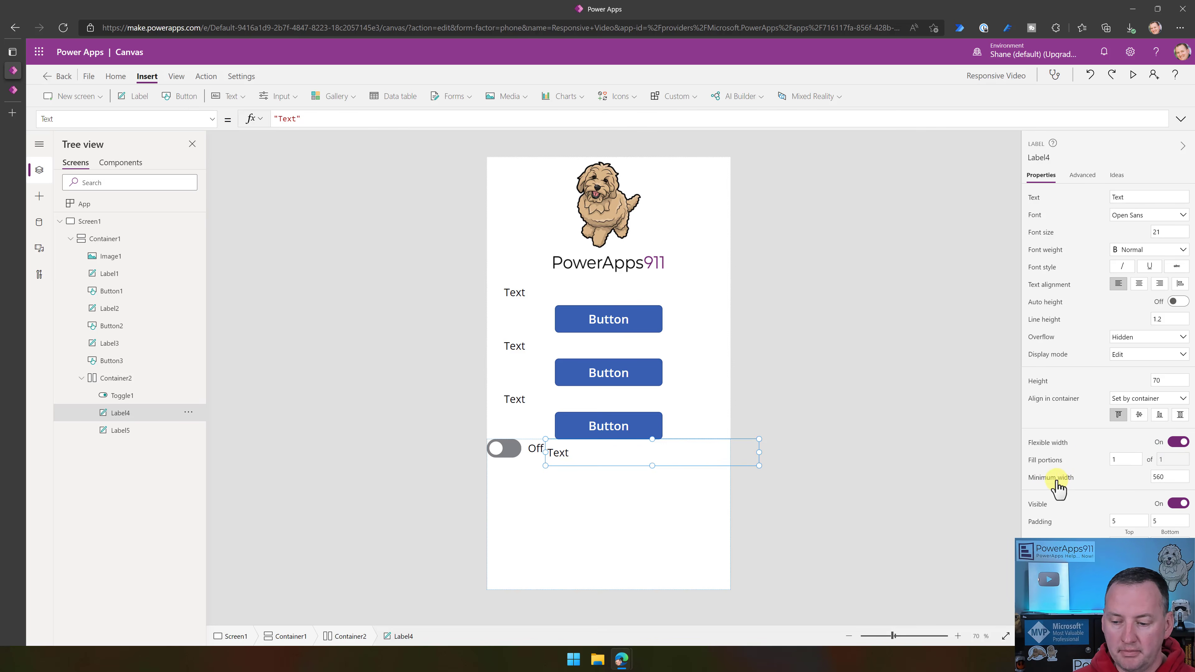
pyautogui.click(1172, 476)
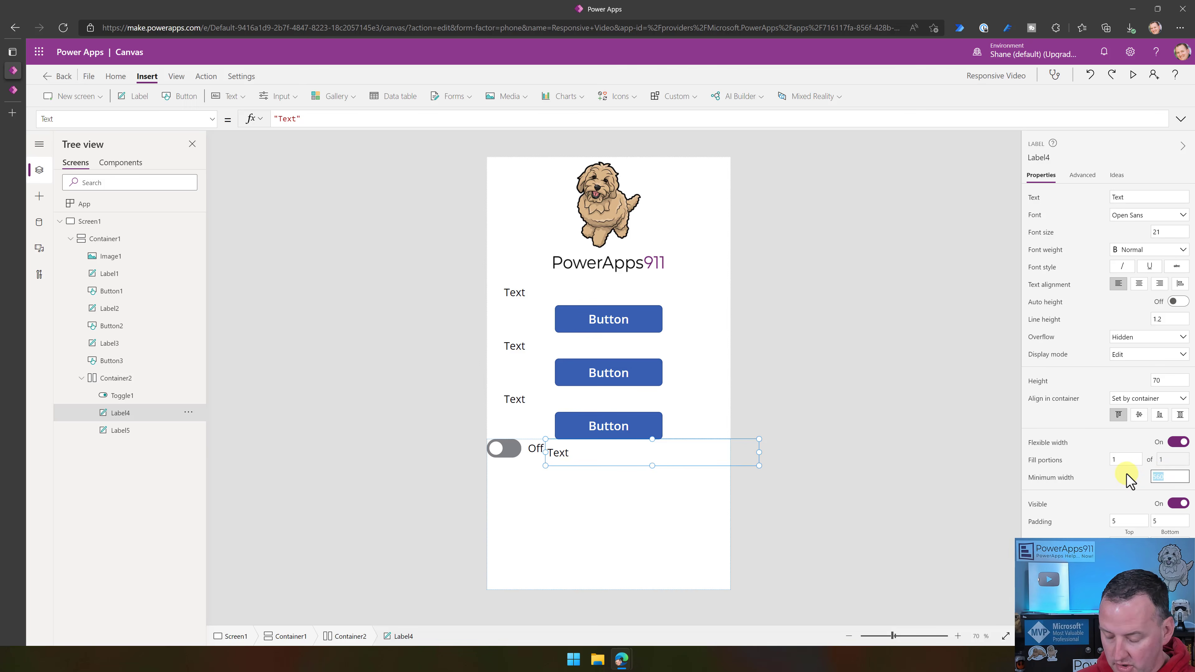
pyautogui.write('100')
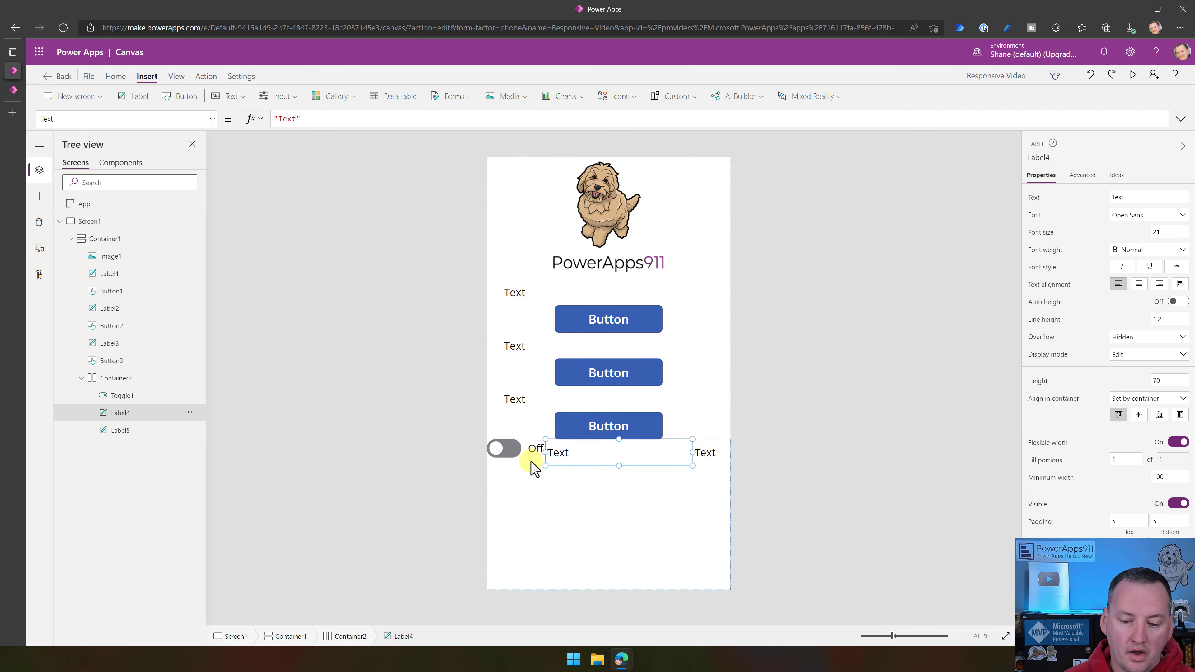
# - Turn on flexible width for Label5 in Container2 and set its minimum width to 100
pyautogui.click(530, 452)
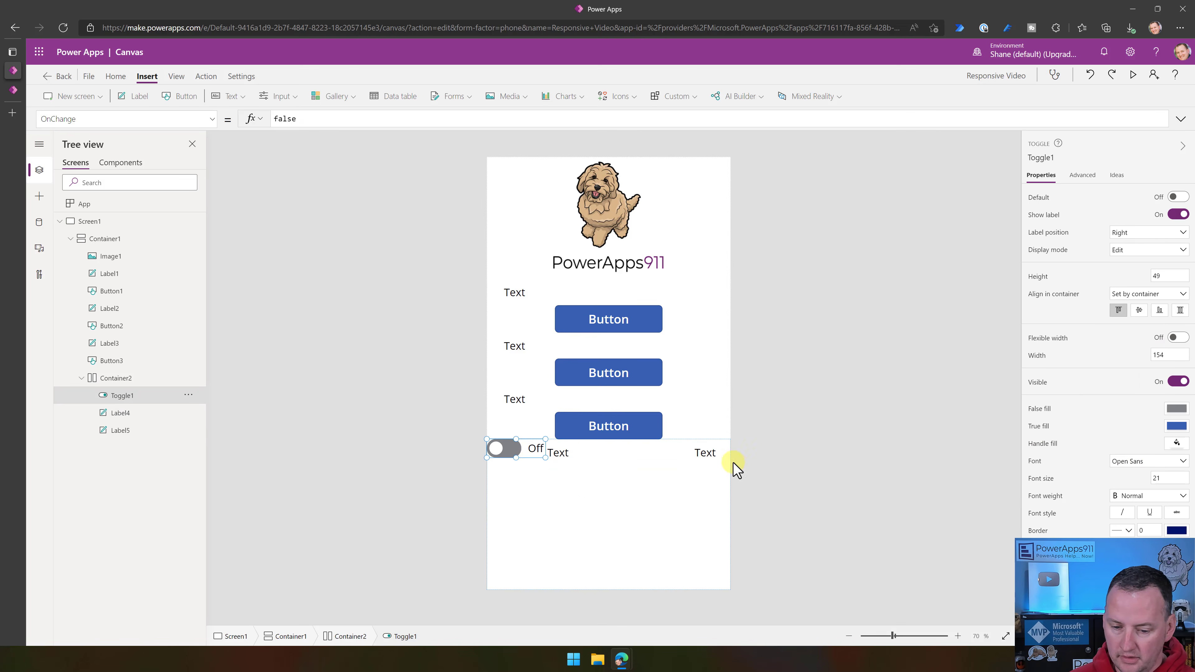
pyautogui.click(708, 454)
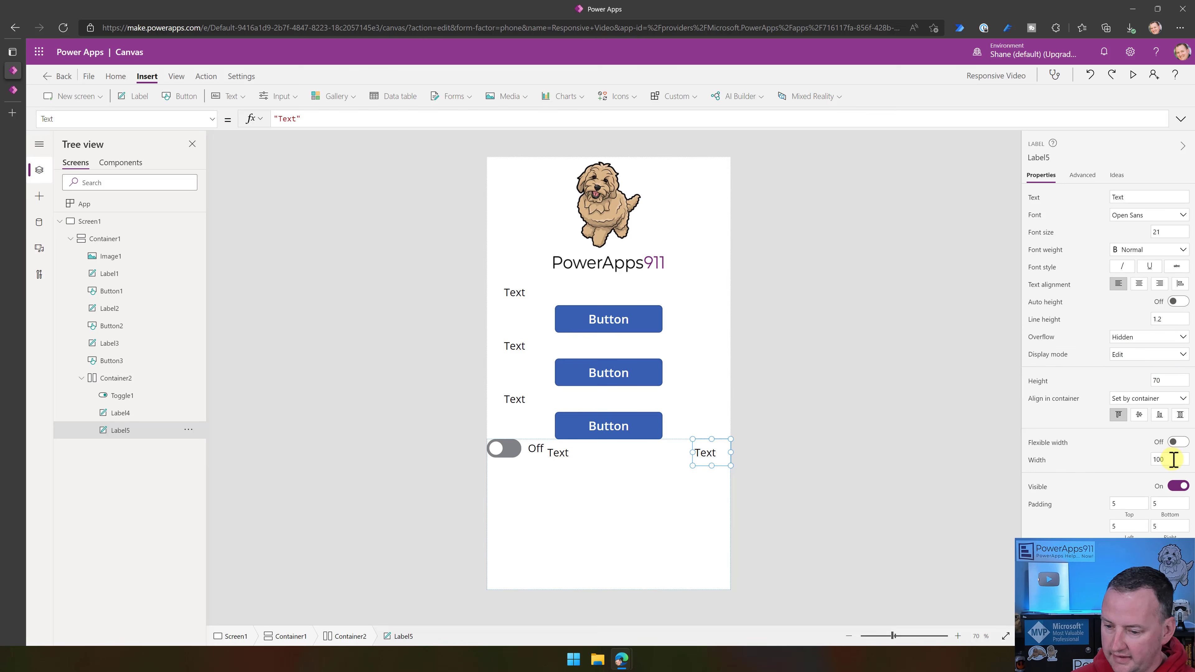
pyautogui.click(633, 459)
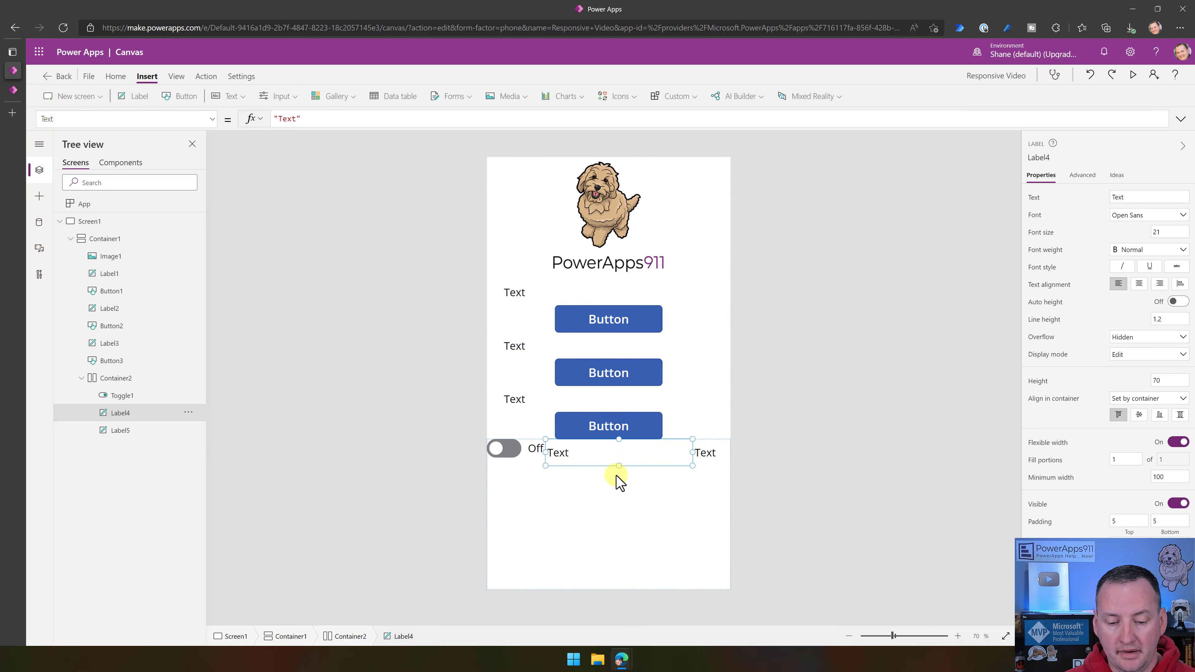
pyautogui.click(709, 454)
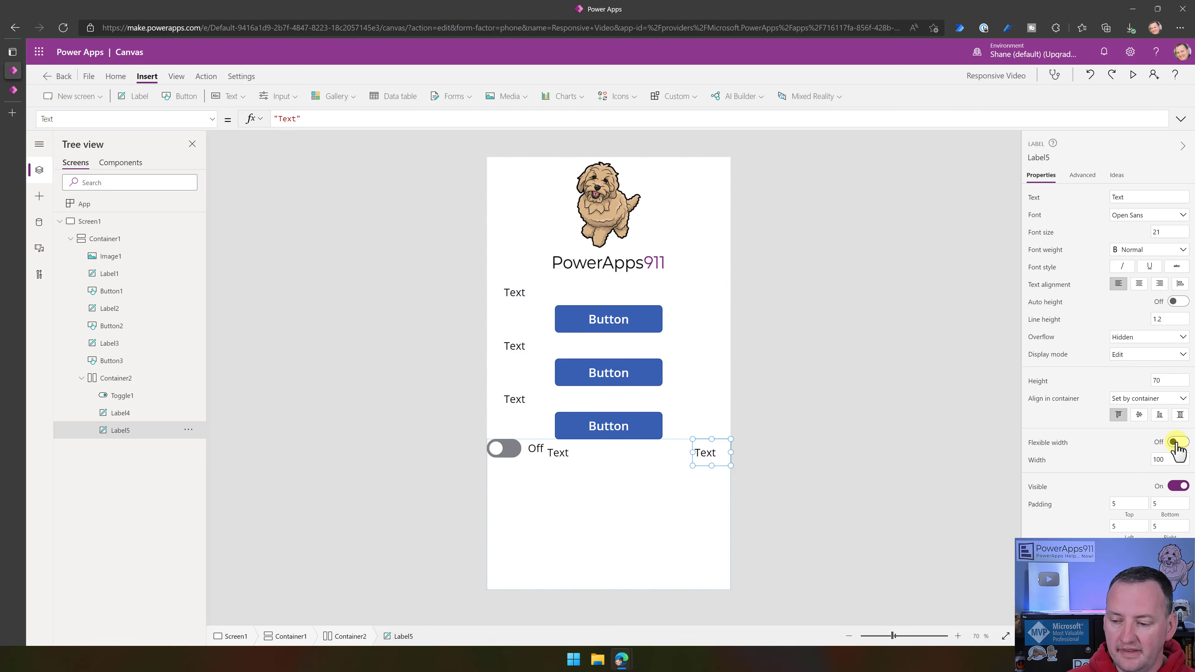
pyautogui.scroll(-2, 1176, 447)
pyautogui.click(1179, 369)
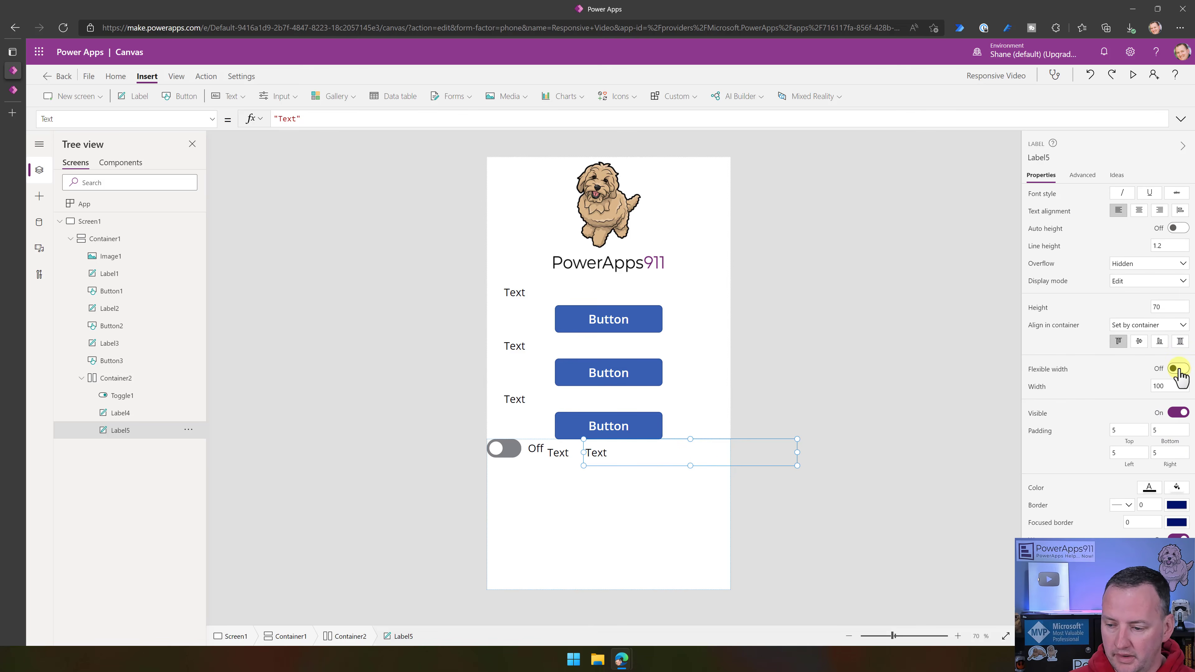
pyautogui.click(1159, 405)
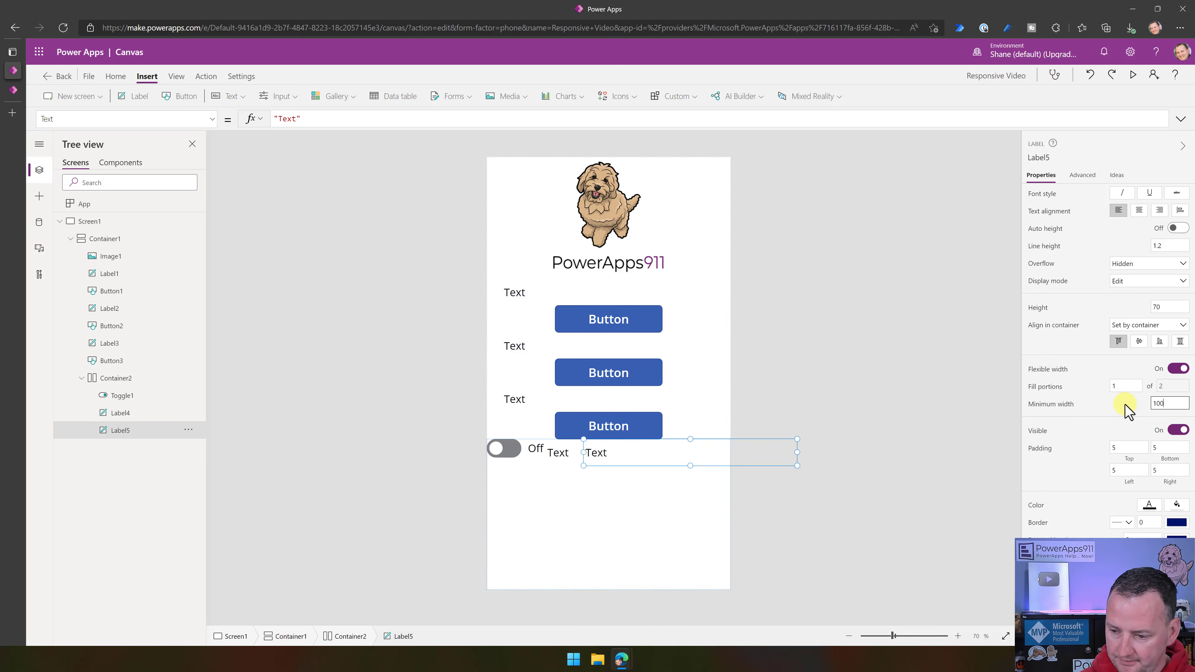
pyautogui.write('100')
pyautogui.press('Return')
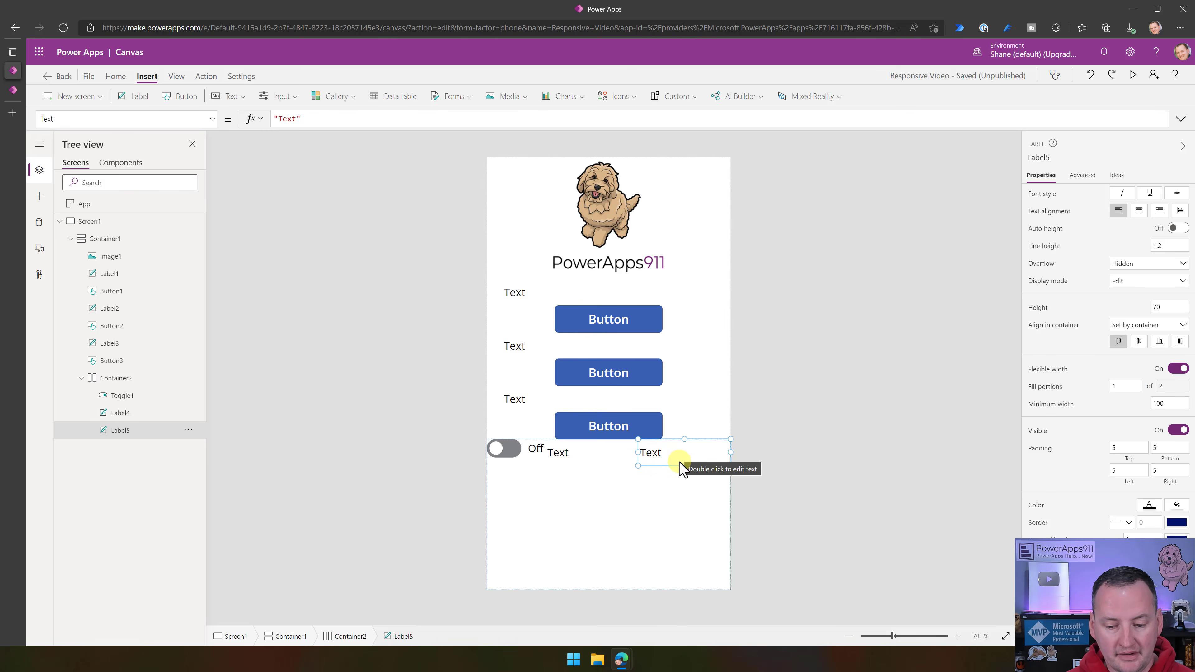
# - Turn on flexible width for Toggle1 in Container2 so it shares the row with the two labels
pyautogui.click(527, 463)
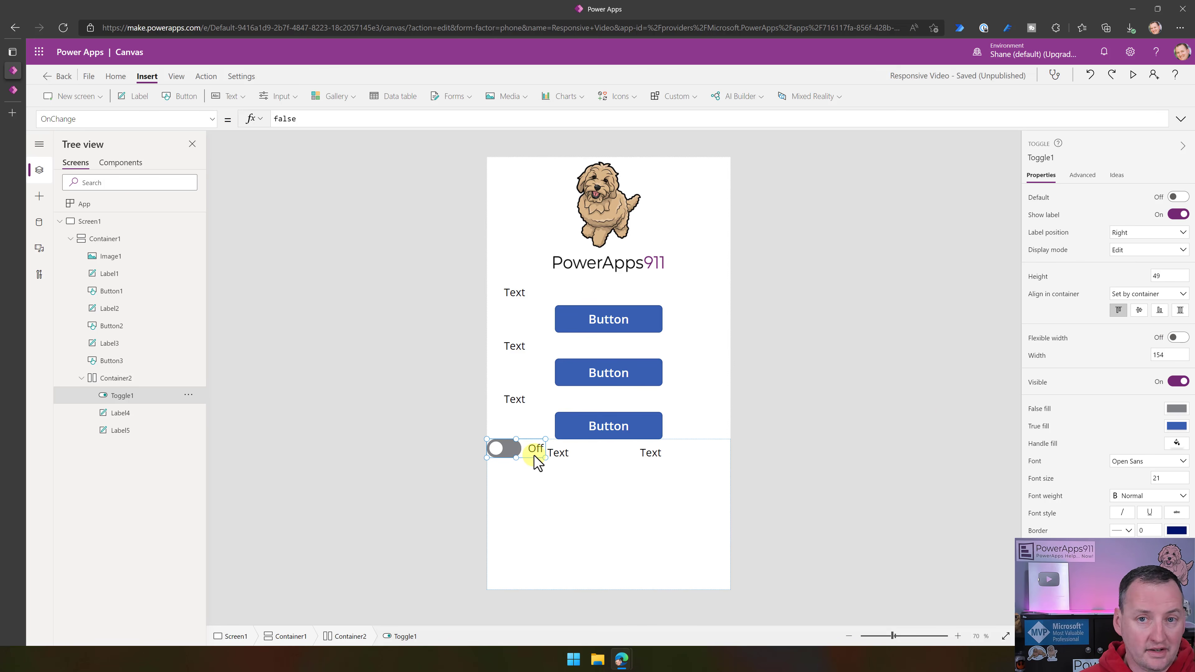
pyautogui.click(1176, 338)
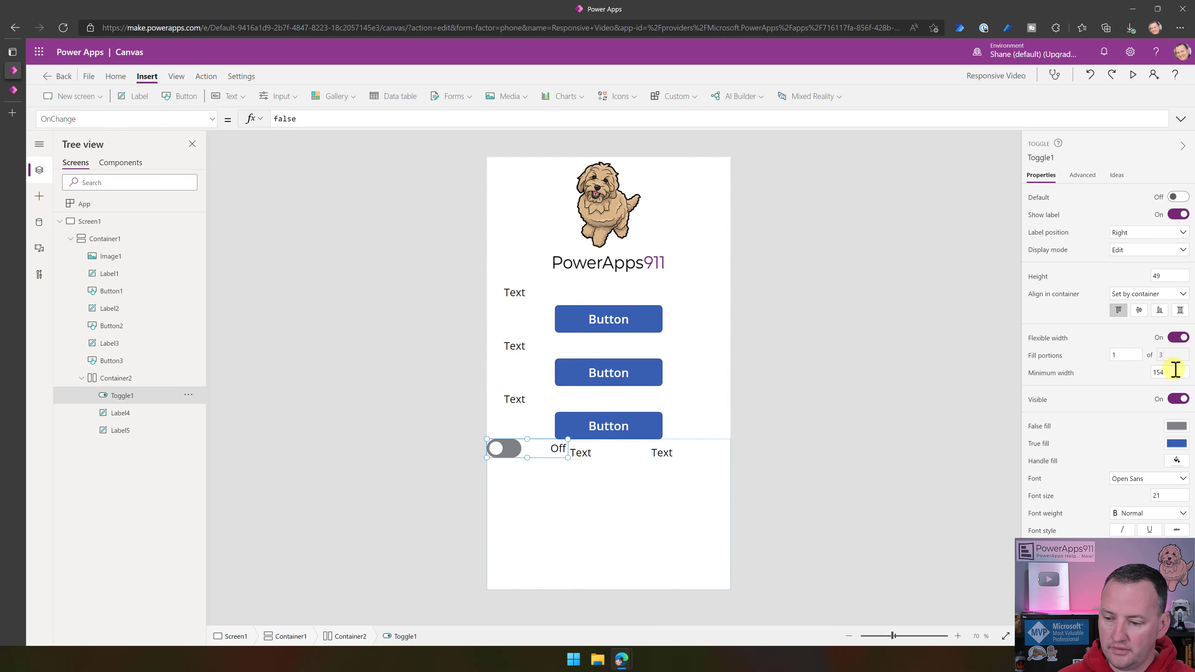
pyautogui.click(1171, 372)
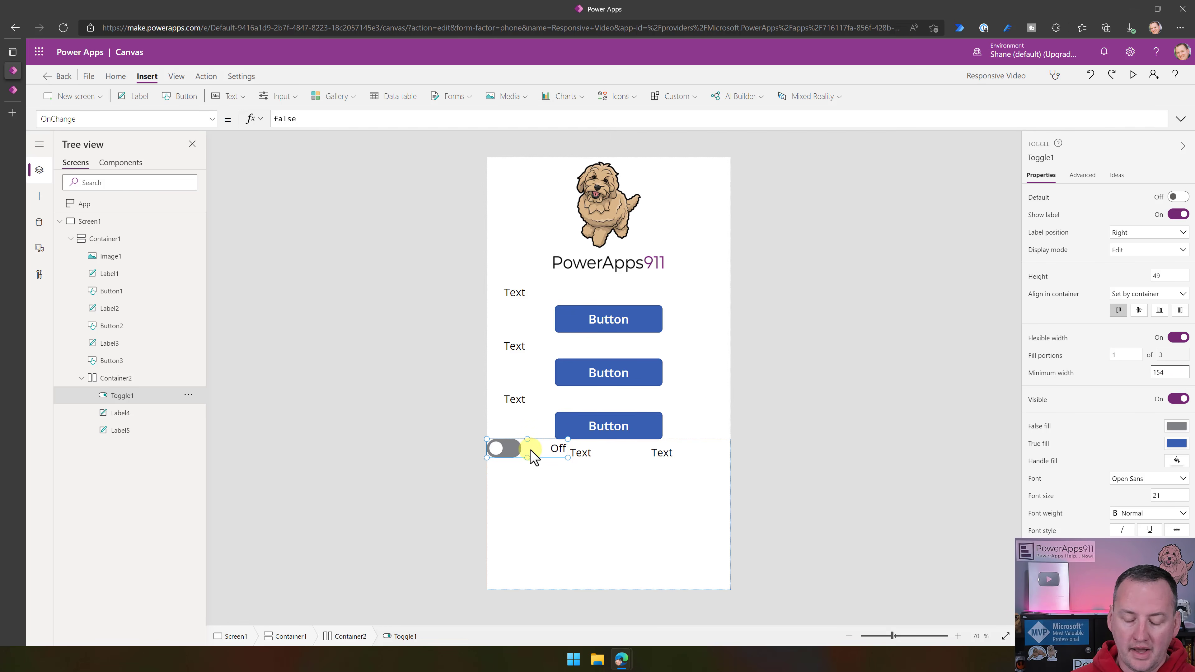
# - Set the fill portions of Label4, the middle control in Container2, to 2
pyautogui.moveTo(668, 454); pyautogui.dragTo(612, 453)
pyautogui.click(610, 453)
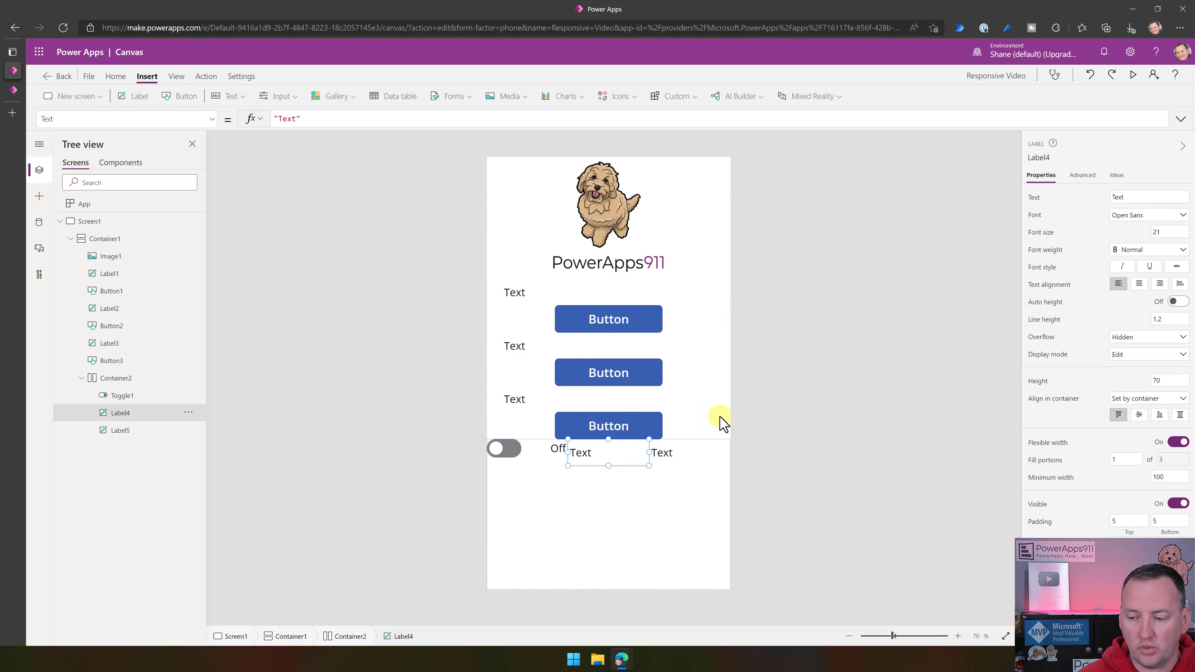
pyautogui.click(1127, 459)
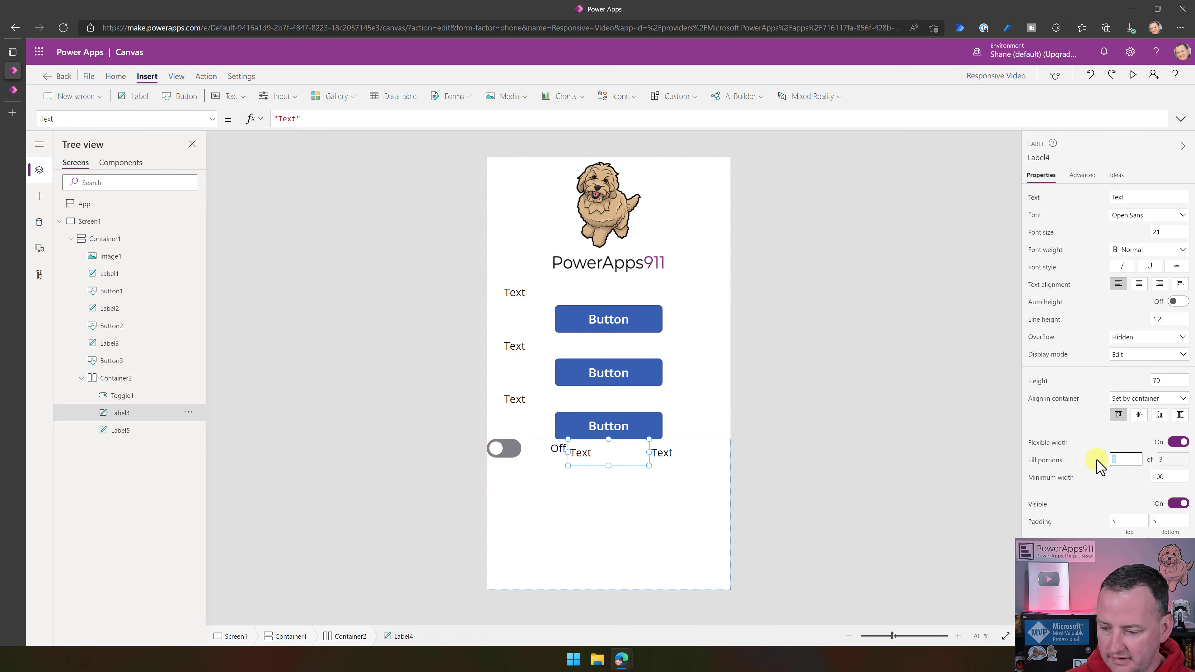
pyautogui.write('2')
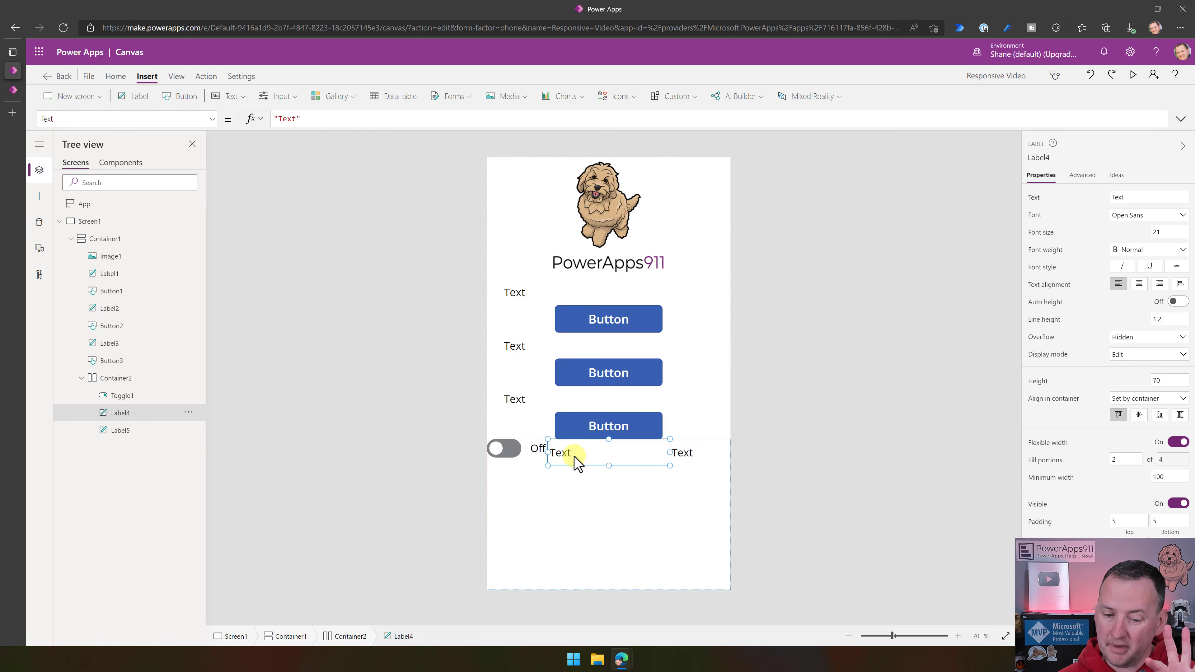
# - Check the fill portions of Label5 and Toggle1, and set the fill portions of Label4 to 1
pyautogui.click(702, 454)
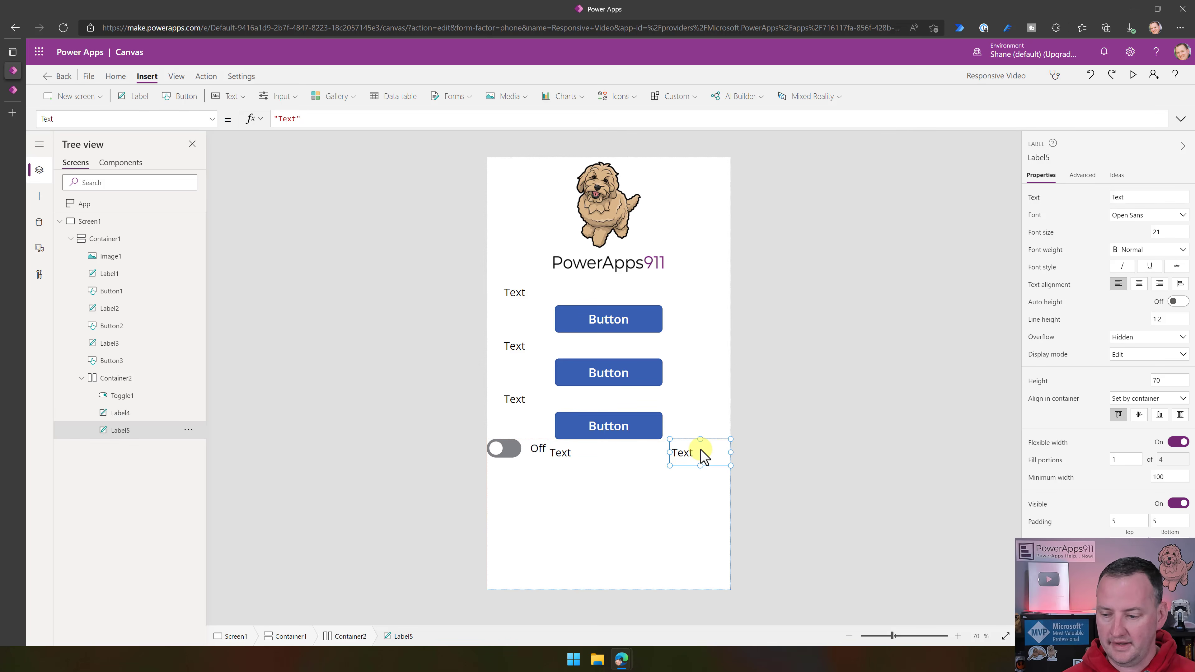
pyautogui.click(525, 456)
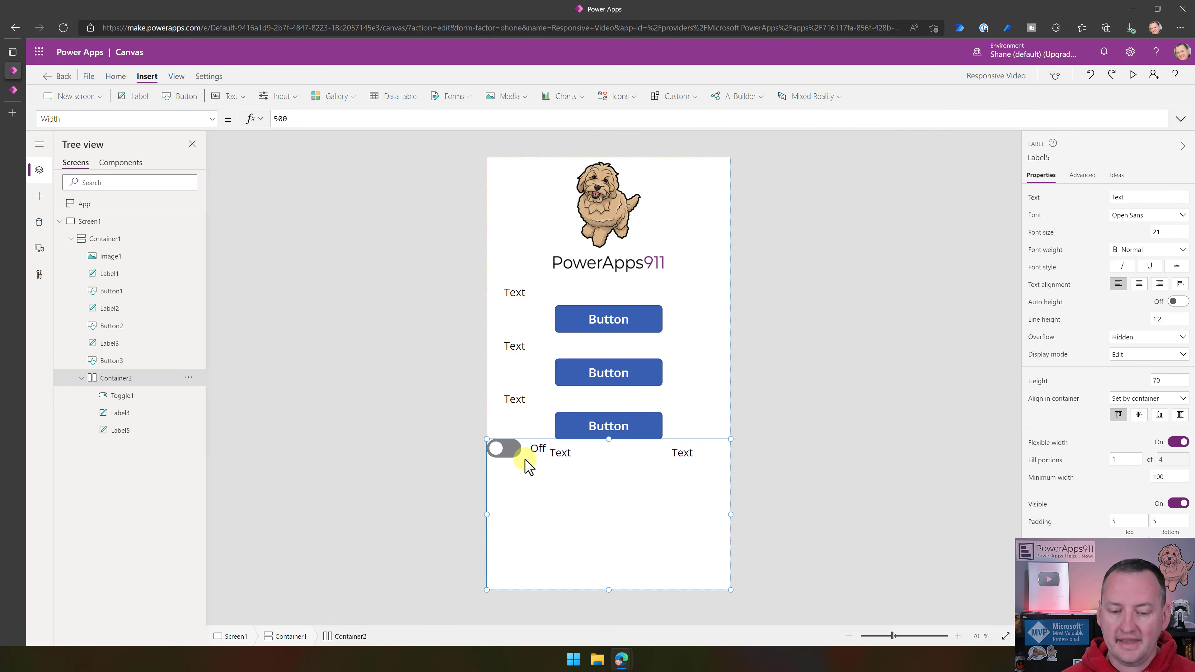
pyautogui.click(529, 463)
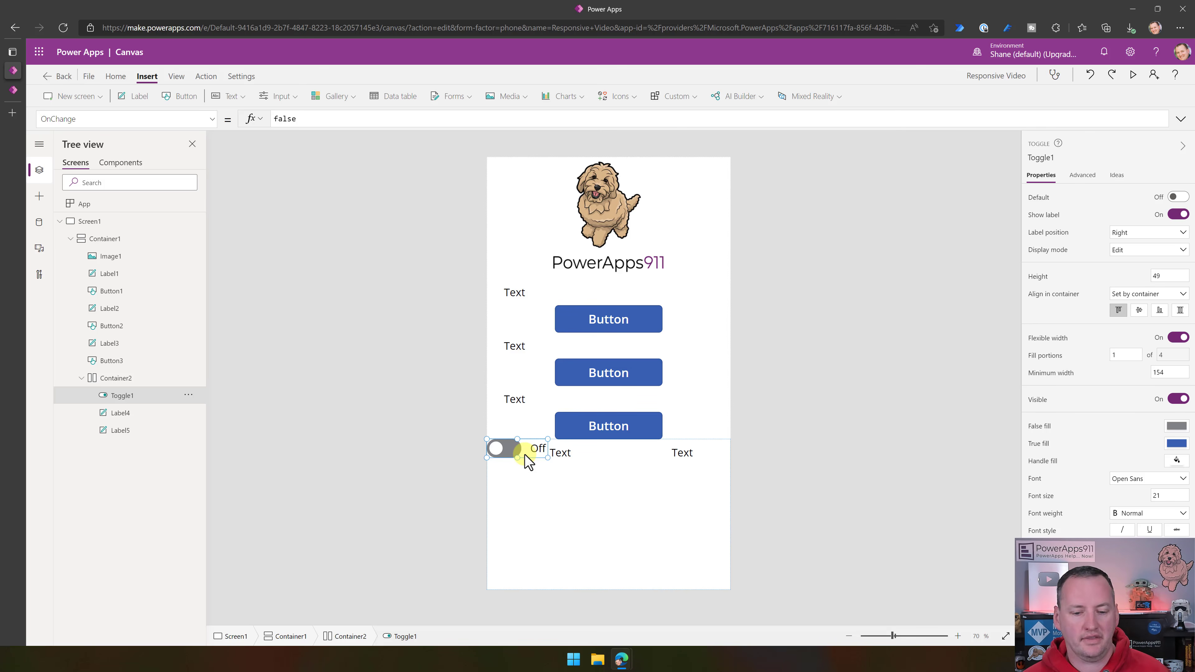
pyautogui.click(612, 463)
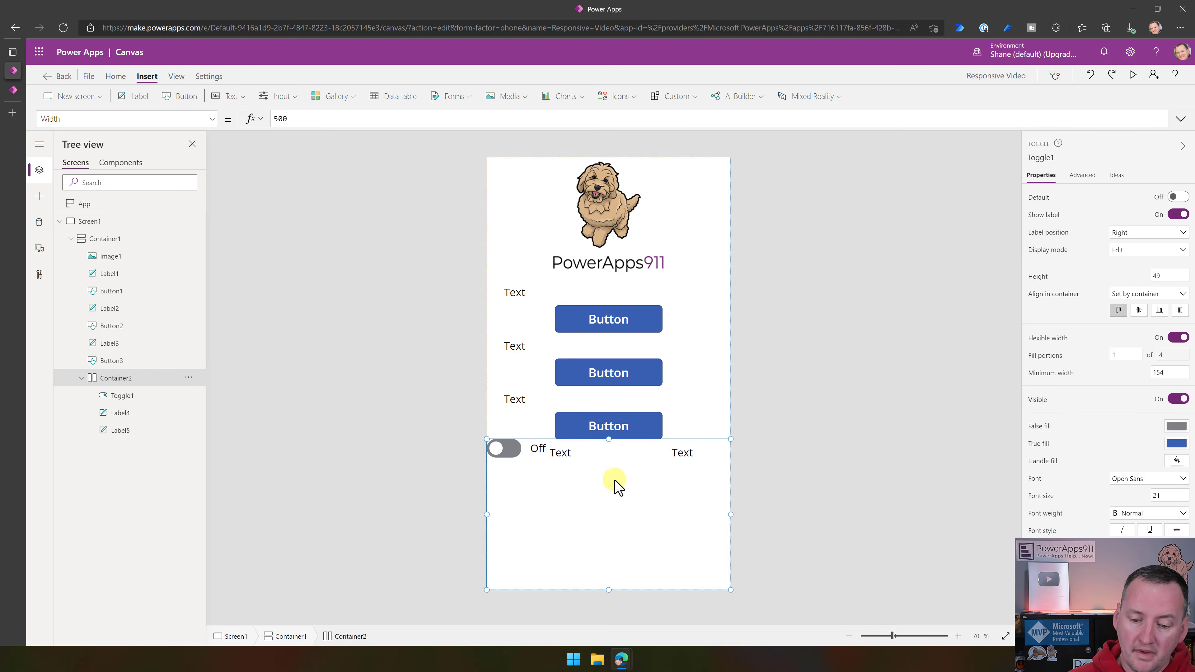
pyautogui.click(611, 463)
pyautogui.doubleClick(1128, 463)
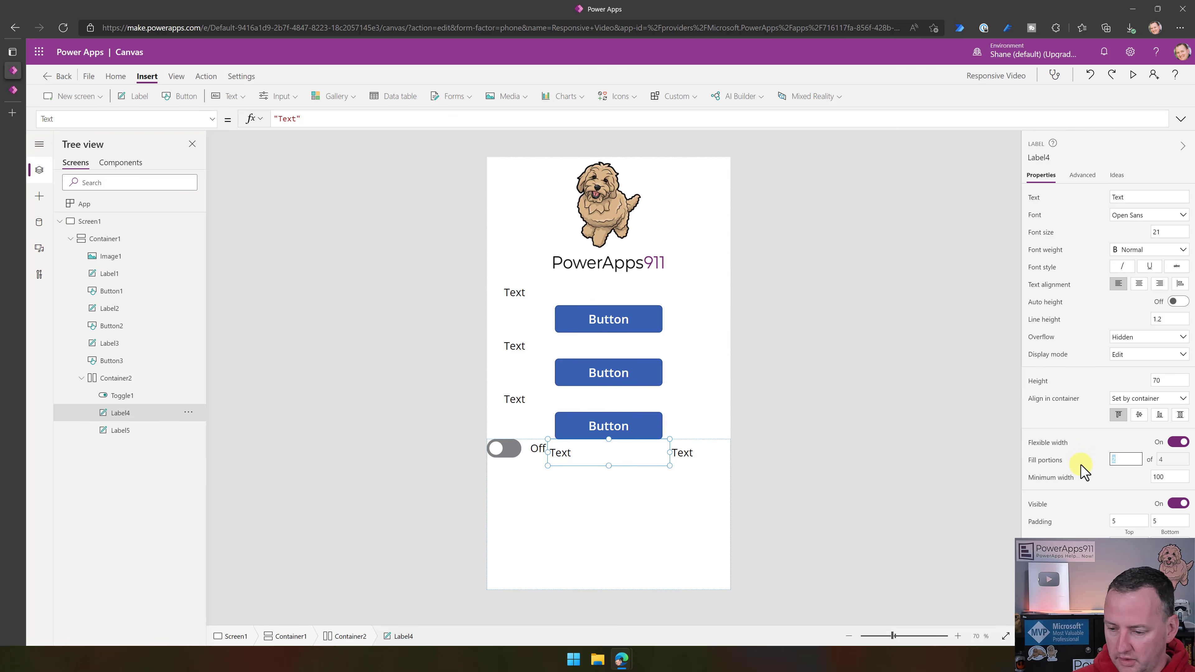
pyautogui.press('Return')
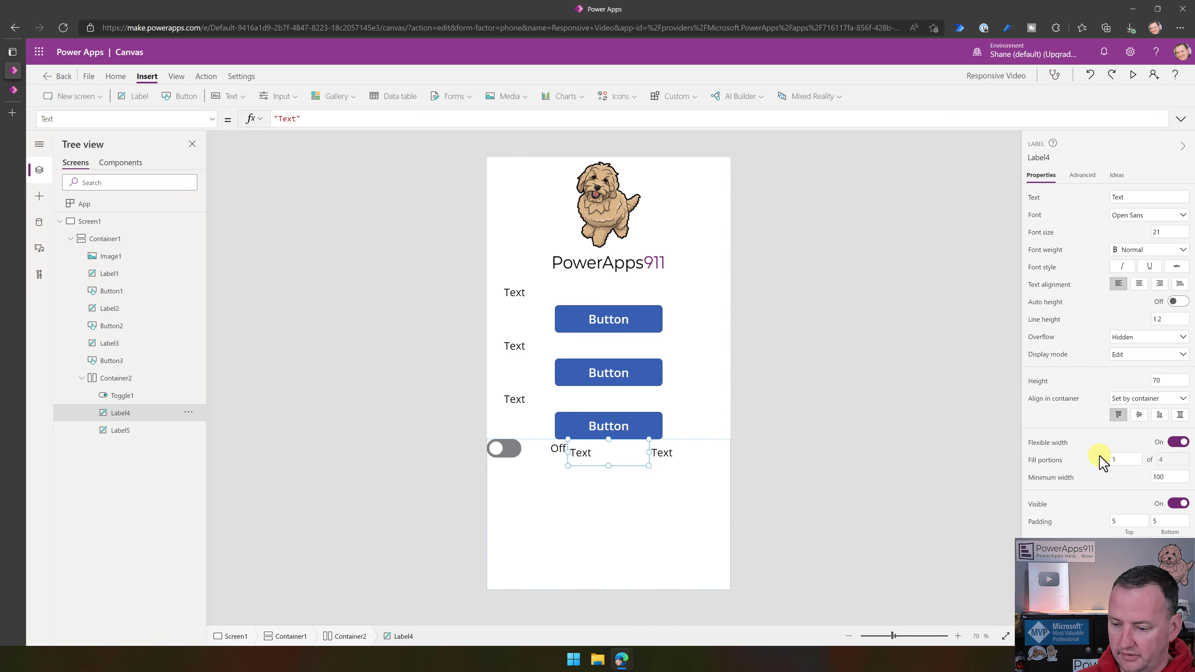
# - Replace the text of Label4 in Container2 with the formula Today()
pyautogui.click(634, 491)
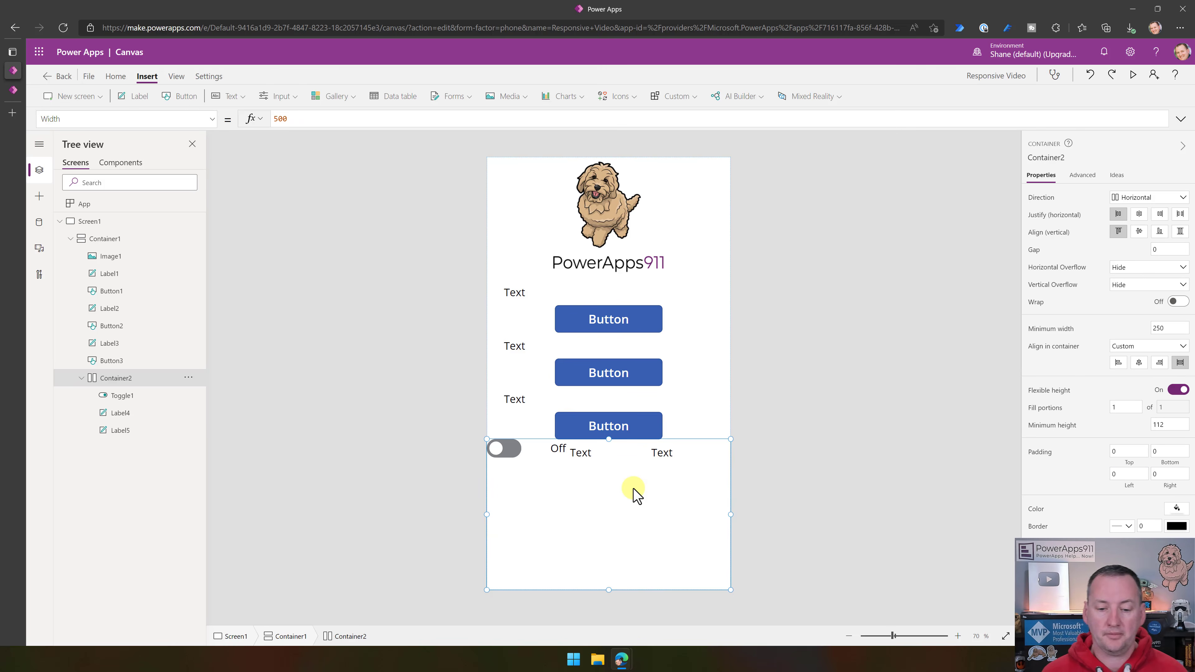
pyautogui.click(585, 454)
pyautogui.click(290, 118)
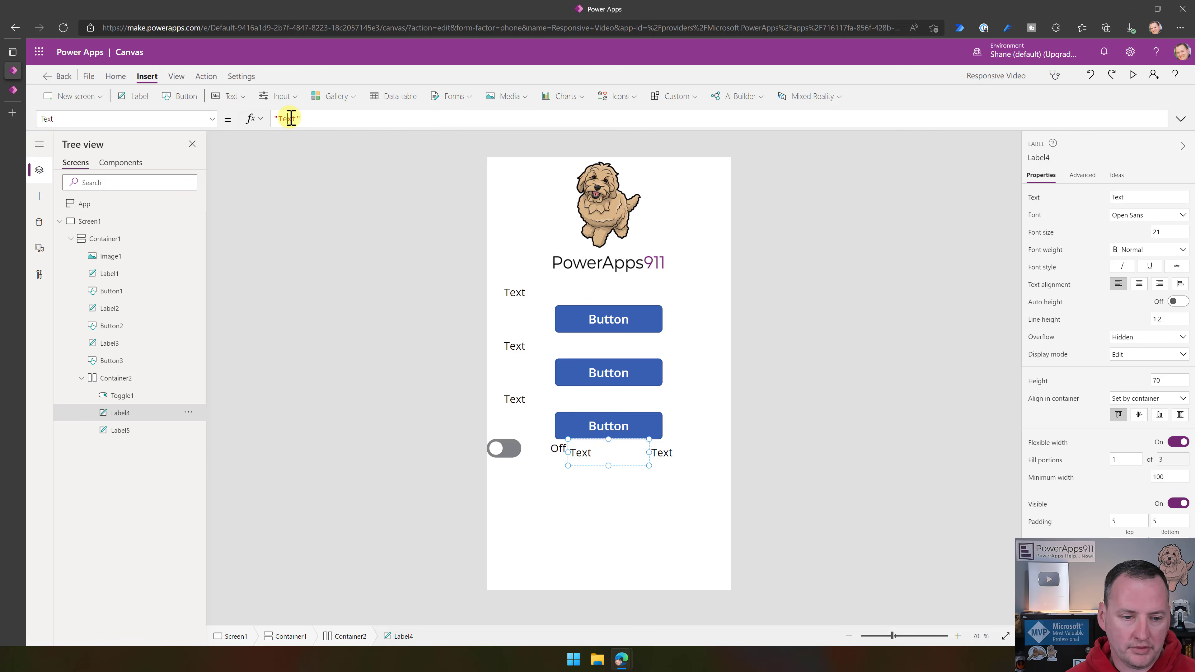
pyautogui.press('BackSpace')
pyautogui.write('Today')
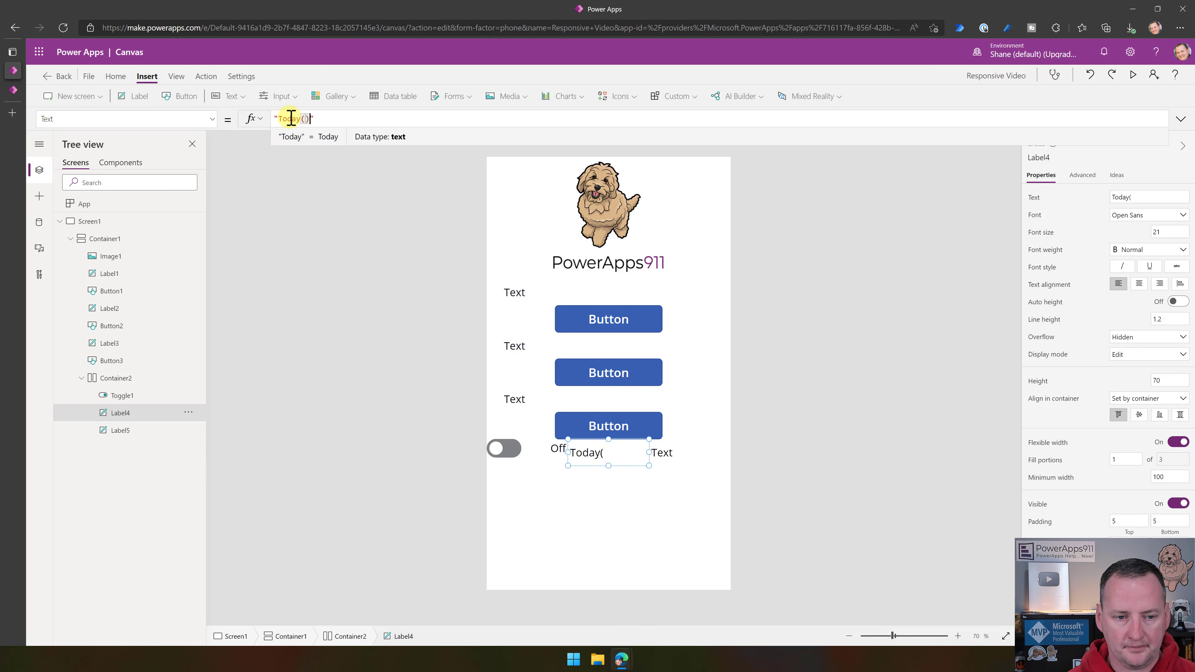
pyautogui.write('()')
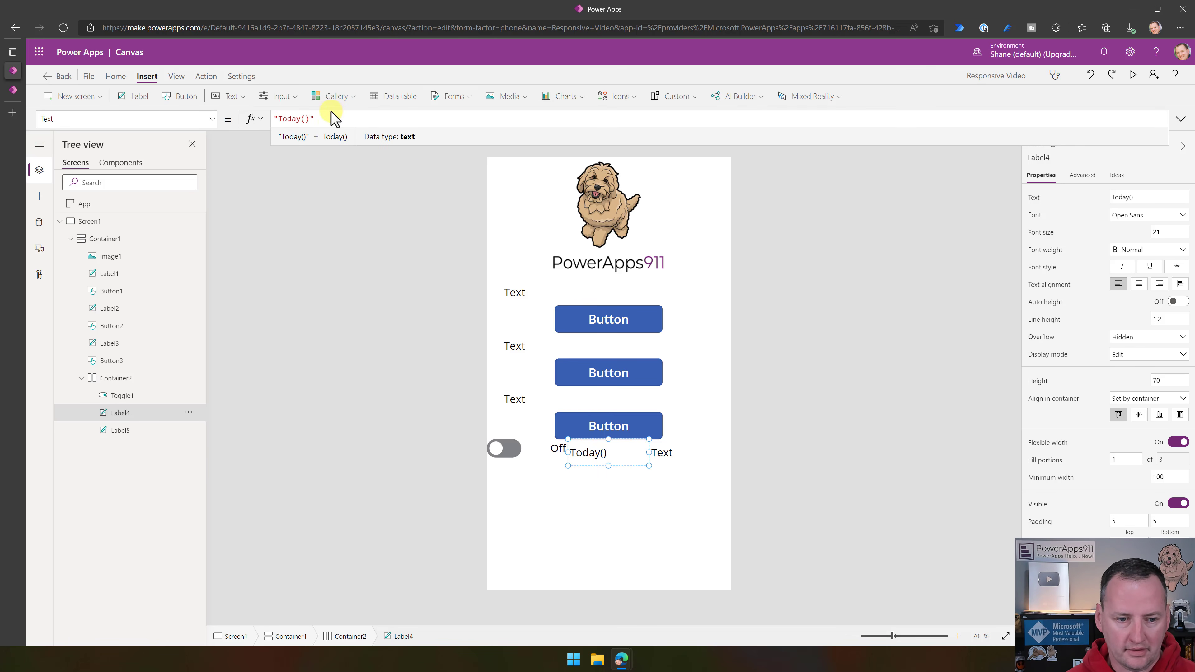
pyautogui.click(275, 119)
pyautogui.press('BackSpace')
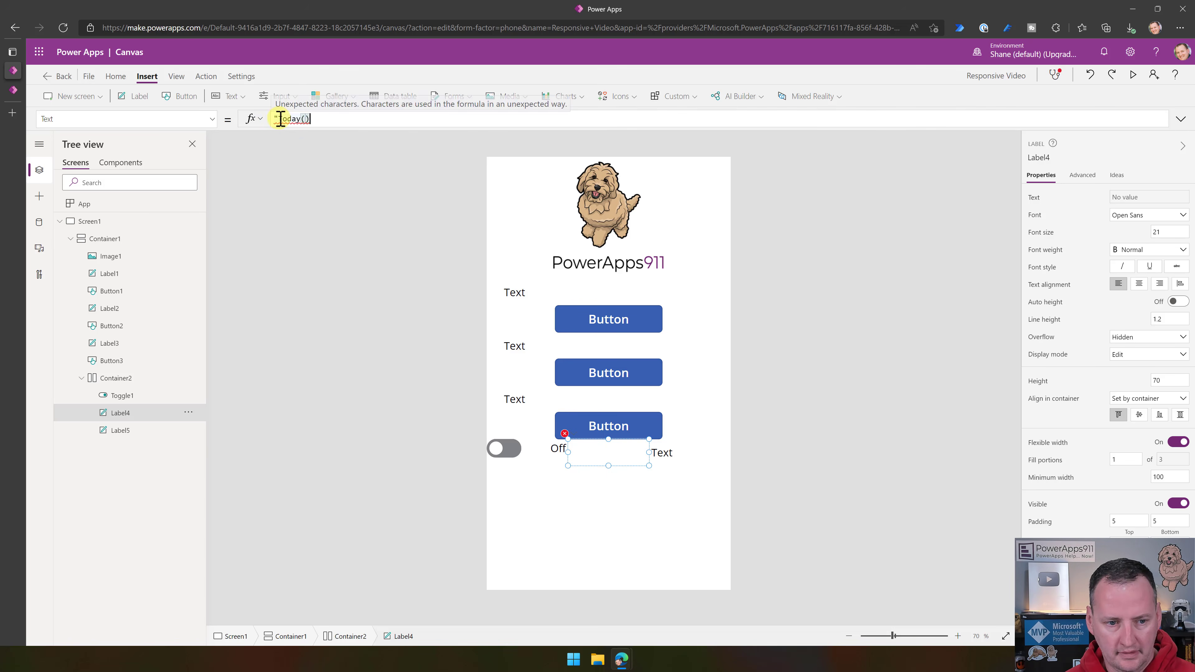
pyautogui.click(336, 120)
pyautogui.press('BackSpace')
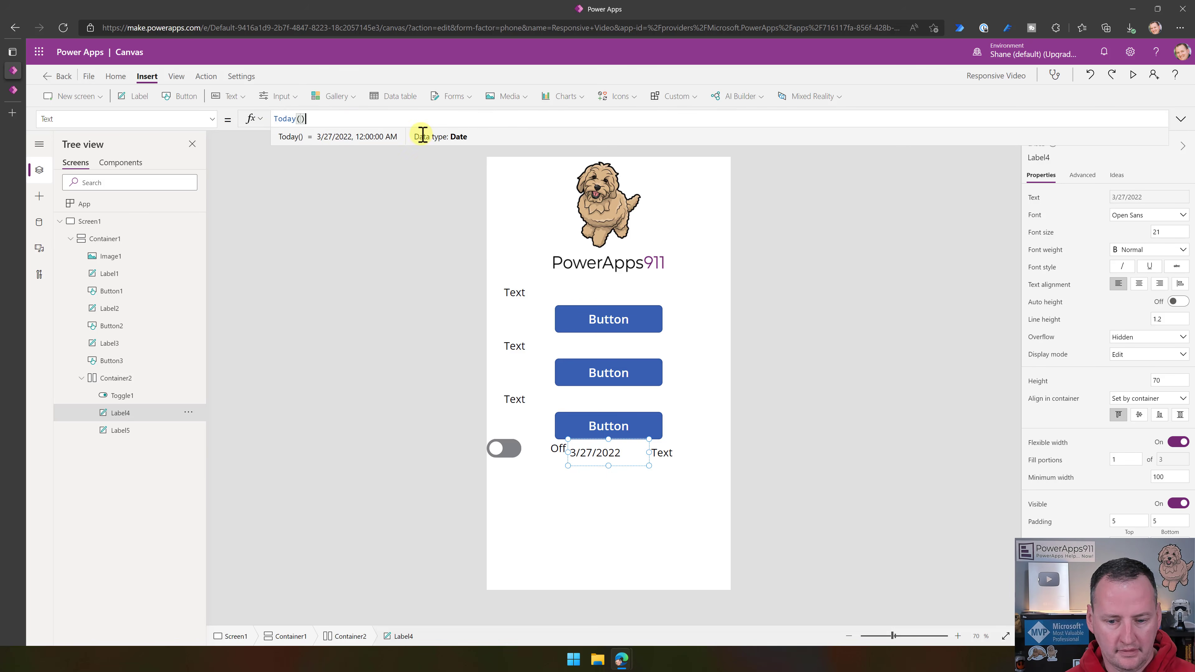
# - Replace the text of Label5 in Container2 with "v1"
pyautogui.click(678, 460)
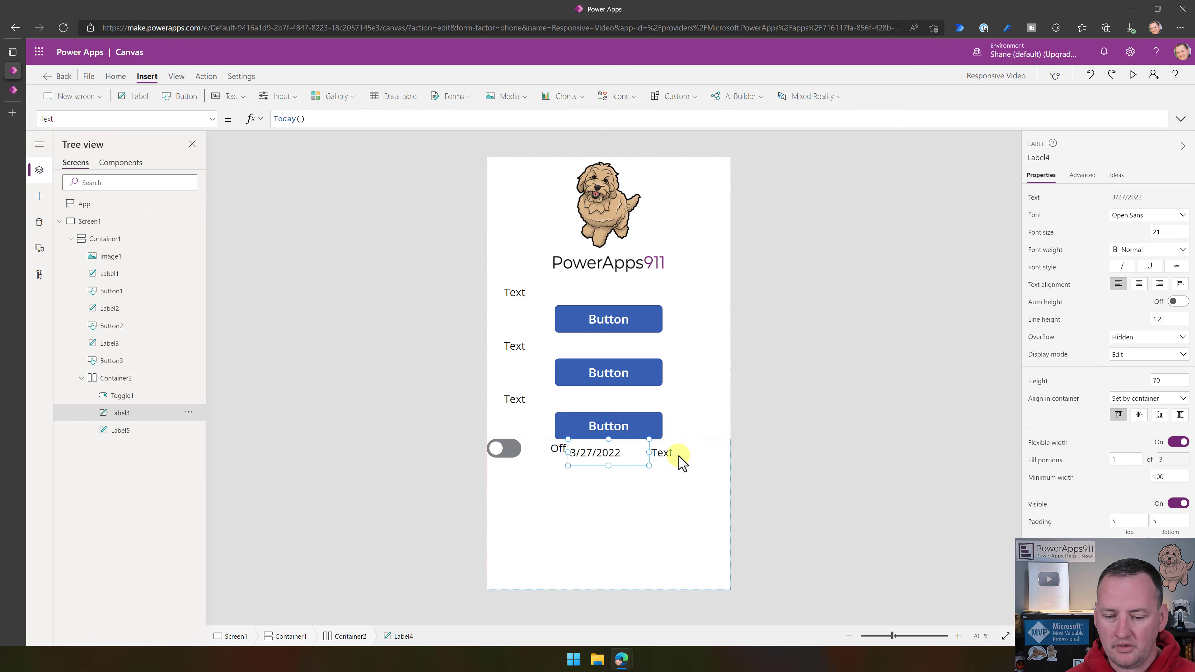
pyautogui.doubleClick(292, 120)
pyautogui.write('v1')
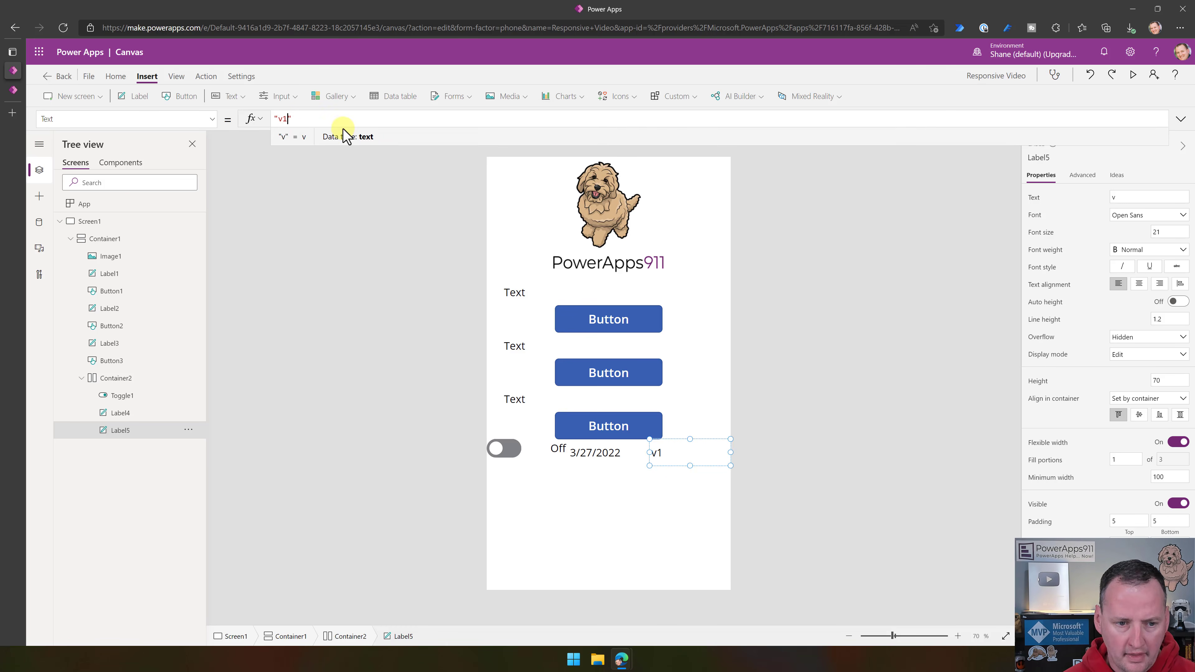
pyautogui.click(385, 266)
# - Center the contents of Container2 vertically so the toggle and the two labels line up
pyautogui.click(621, 458)
pyautogui.click(546, 455)
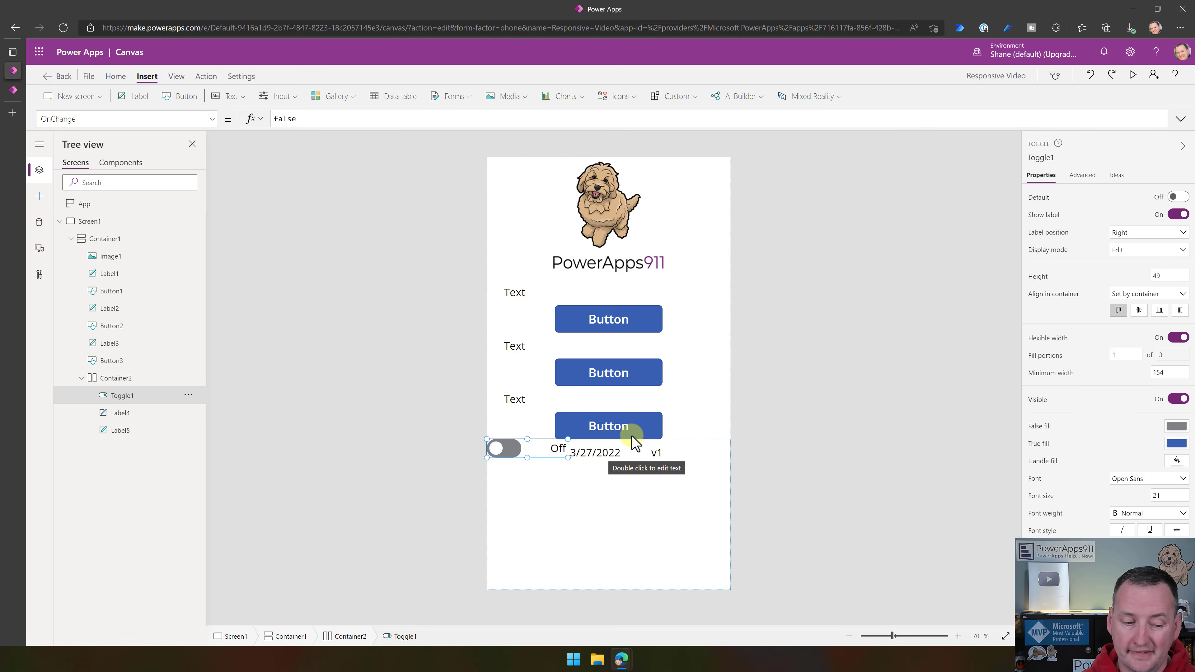
pyautogui.click(117, 380)
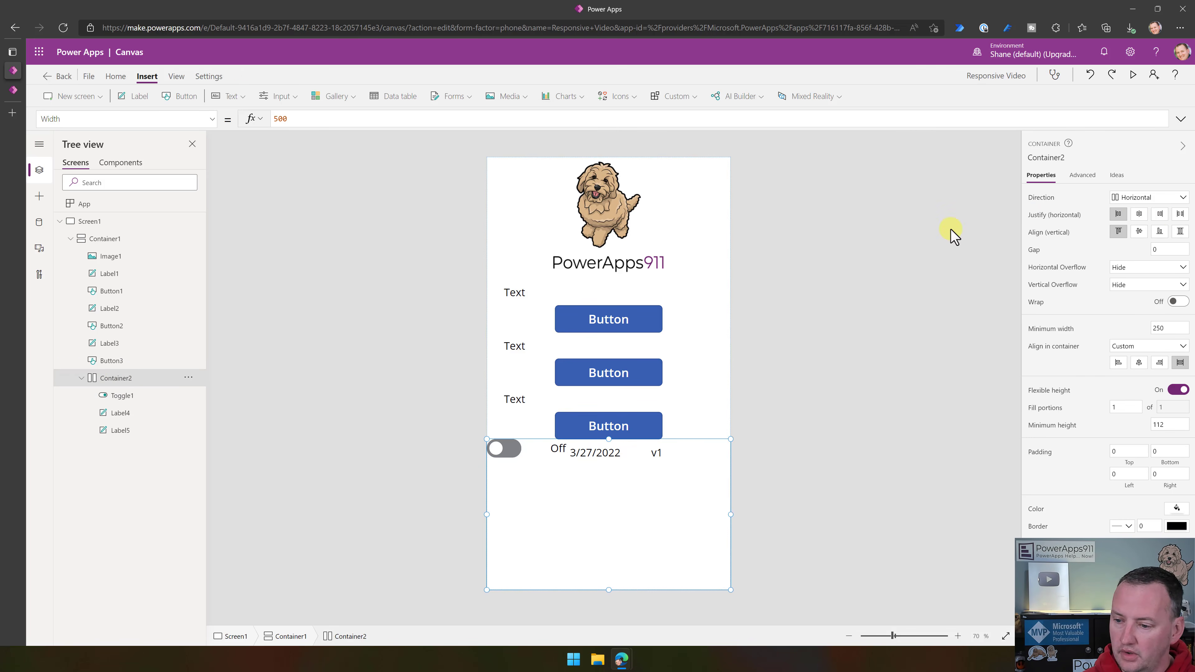
pyautogui.click(1139, 233)
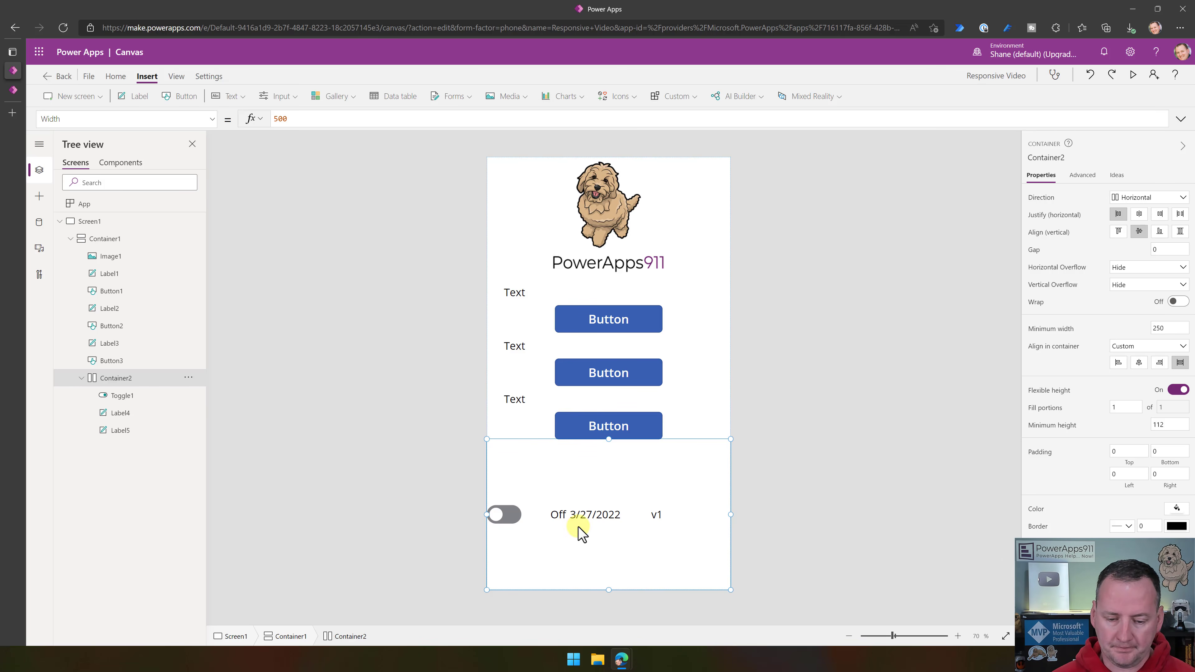
# - Turn off flexible height for Container2 and set its height to 70
pyautogui.click(595, 514)
pyautogui.click(626, 553)
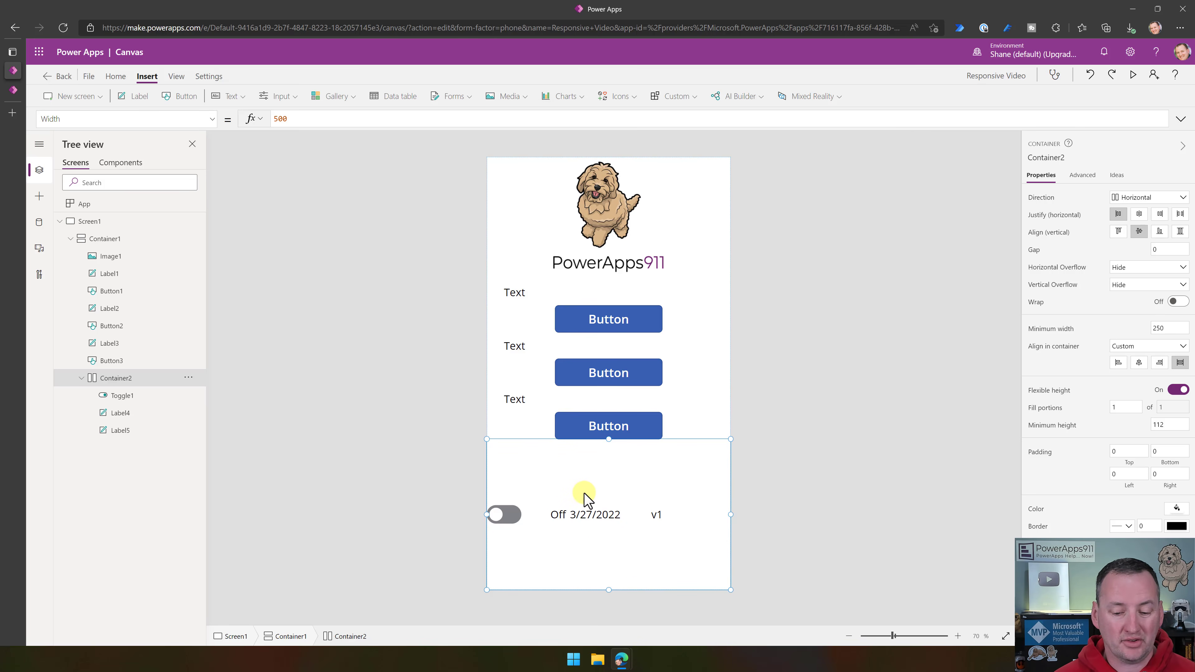
pyautogui.click(589, 518)
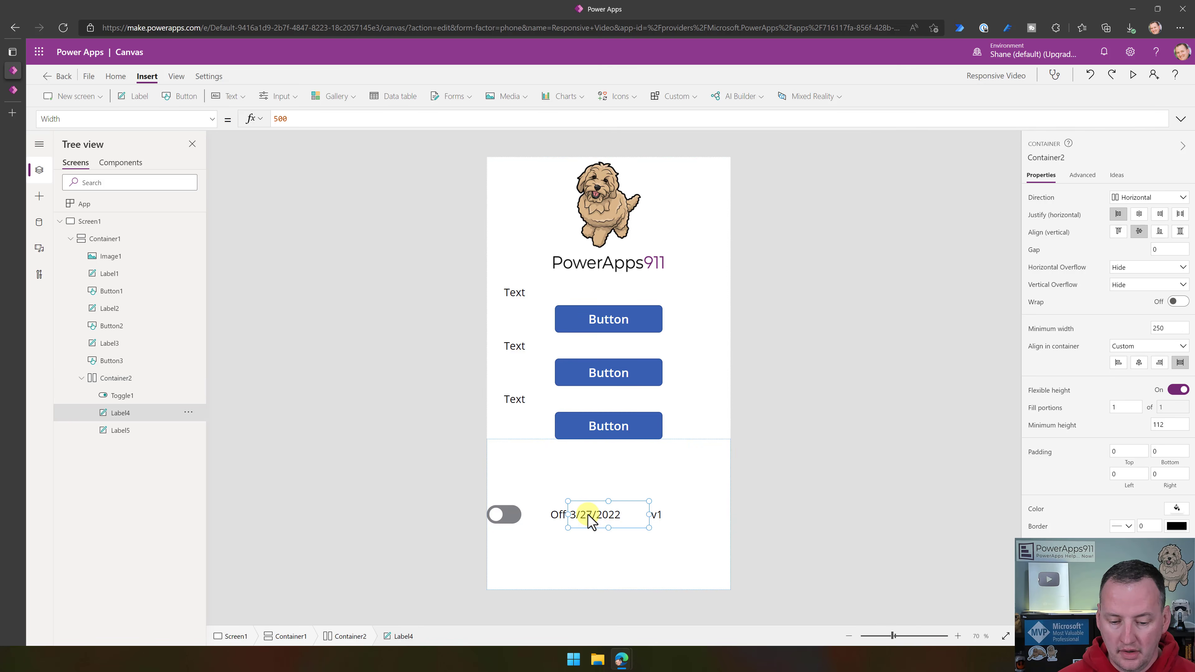
pyautogui.click(600, 557)
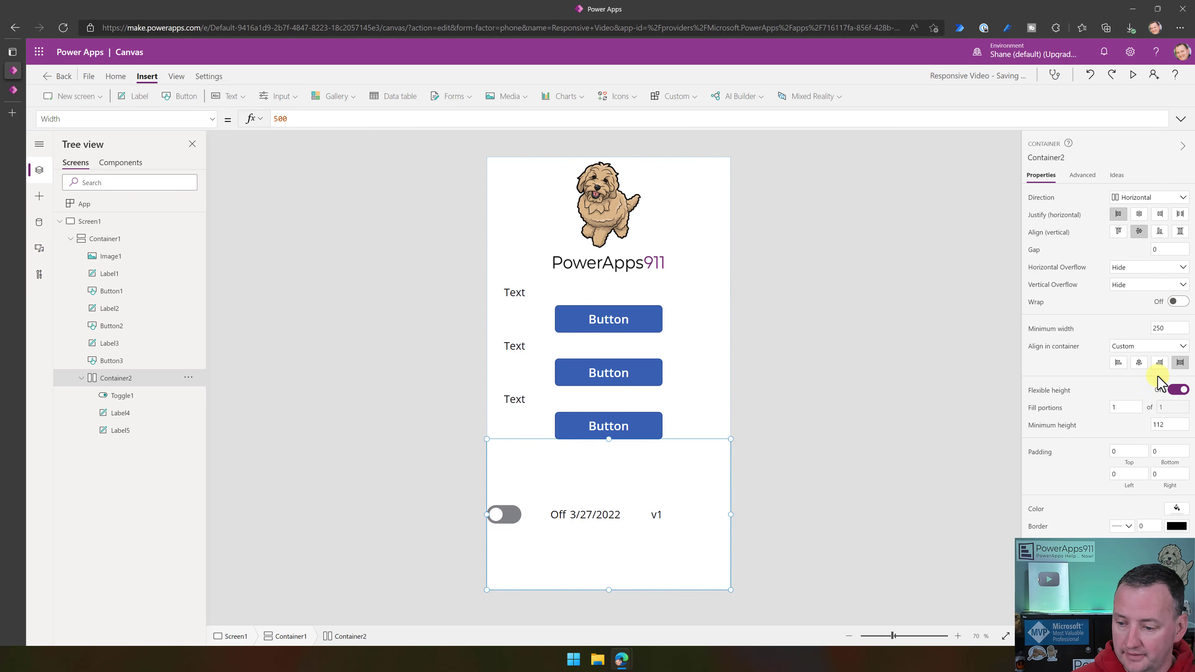
pyautogui.click(1177, 390)
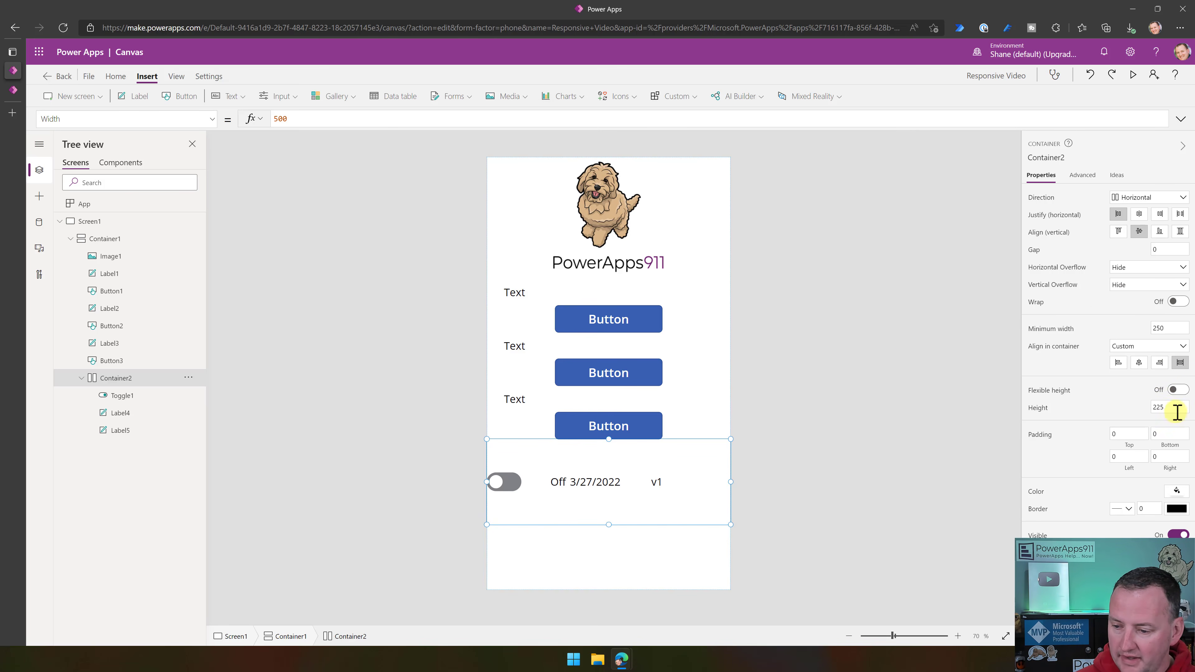
pyautogui.click(1174, 407)
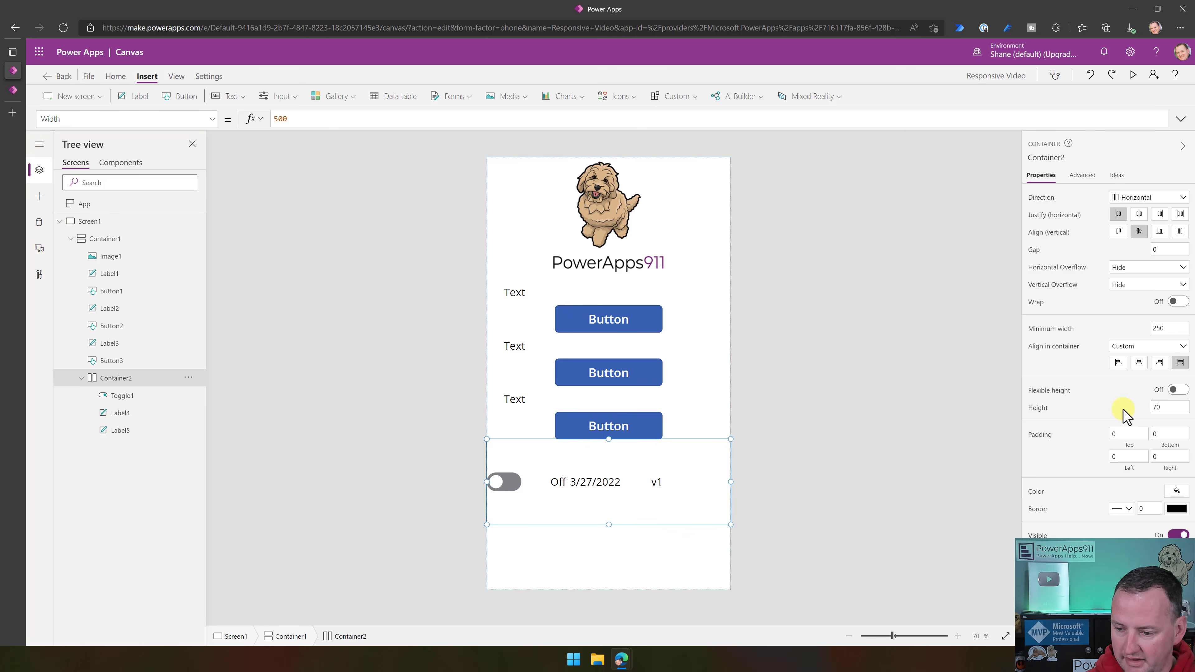
pyautogui.press('Return')
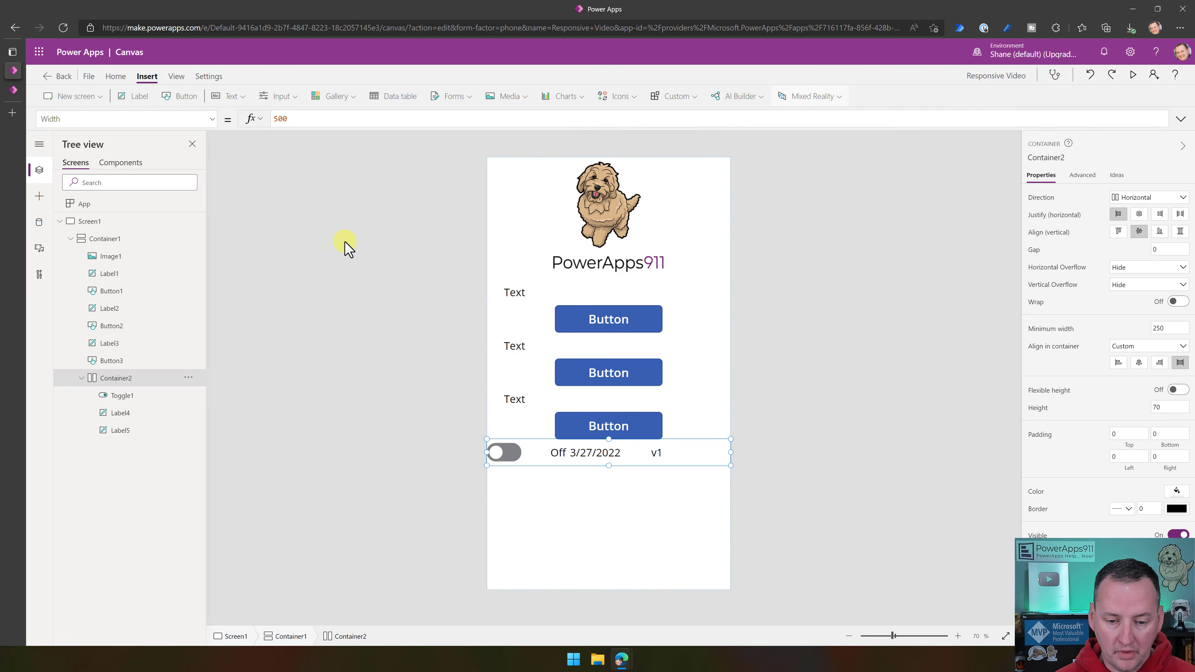
# - Turn on flexible height for the three labels and three buttons in Container1, Label1 through Button3, all at once
pyautogui.click(612, 295)
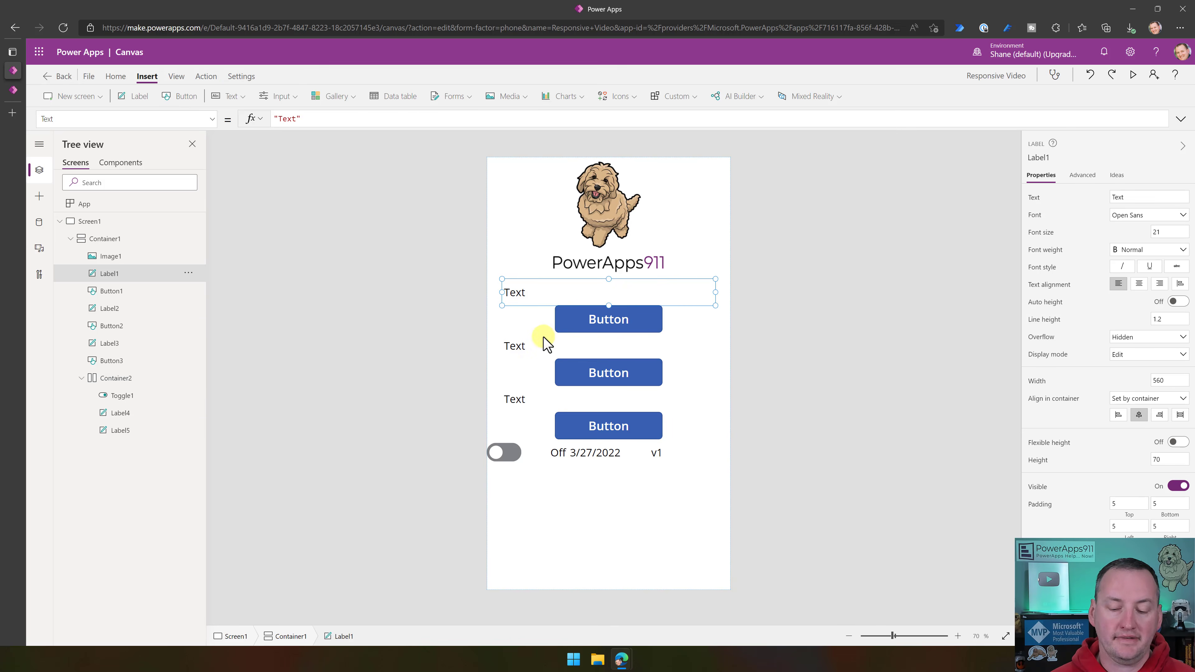
pyautogui.keyDown('shift'); pyautogui.click(581, 326); pyautogui.keyUp('shift')
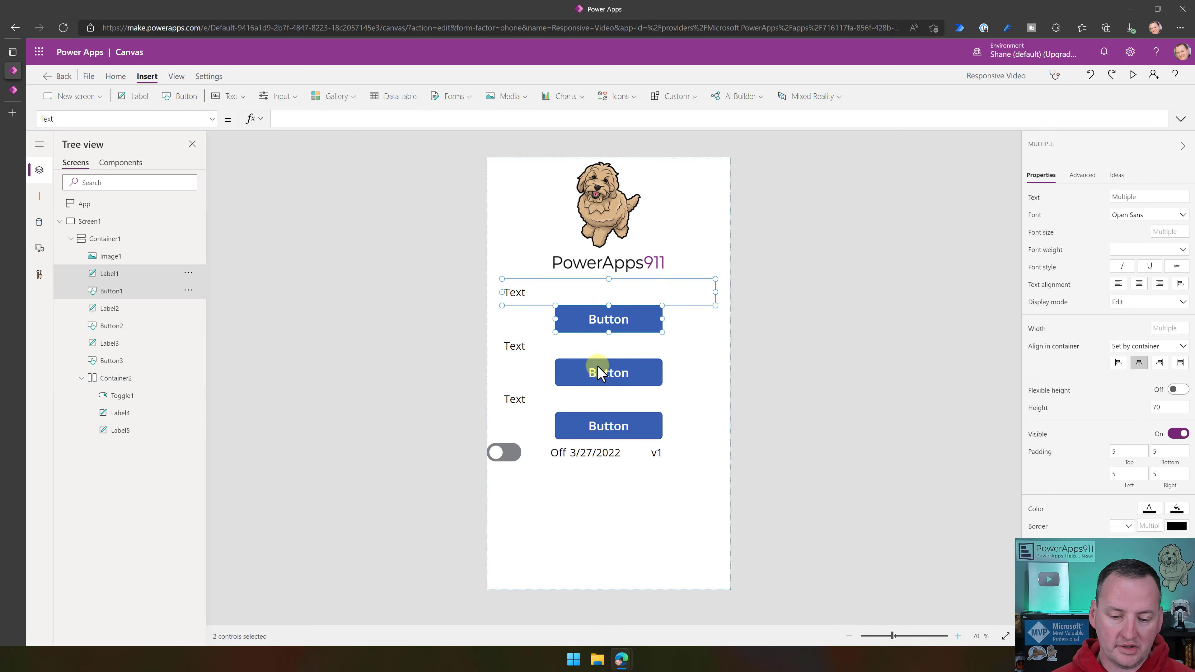
pyautogui.keyDown('shift'); pyautogui.click(578, 356); pyautogui.keyUp('shift')
pyautogui.keyDown('shift'); pyautogui.click(575, 373); pyautogui.keyUp('shift')
pyautogui.keyDown('shift'); pyautogui.click(569, 400); pyautogui.keyUp('shift')
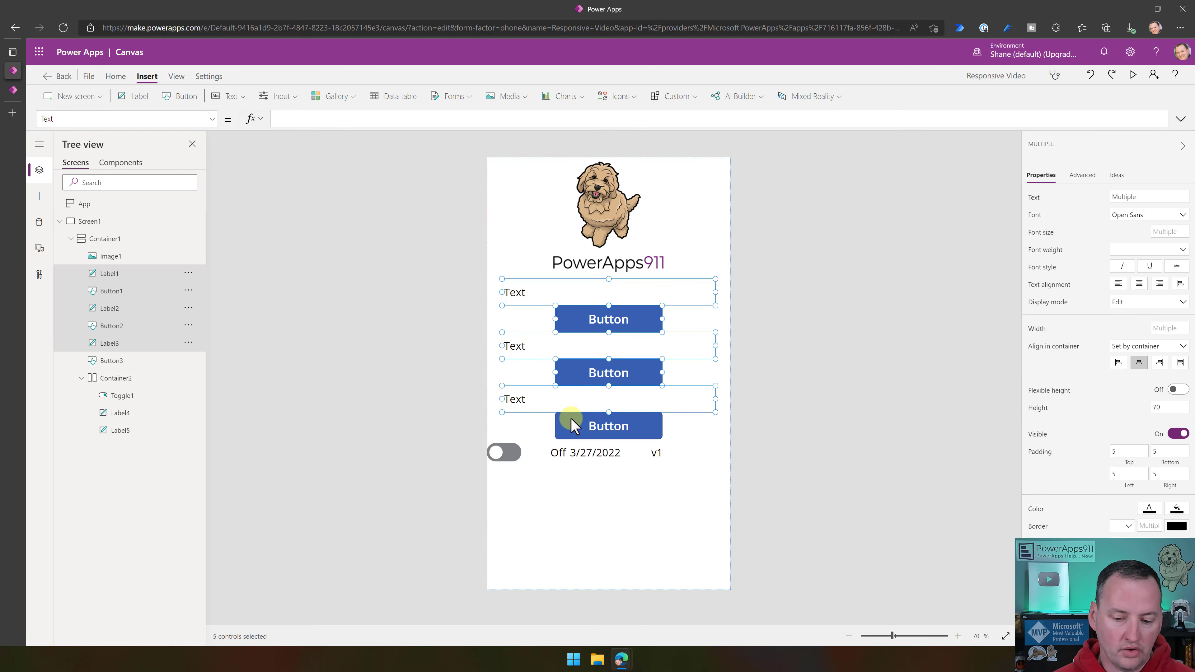
pyautogui.keyDown('shift'); pyautogui.click(570, 428); pyautogui.keyUp('shift')
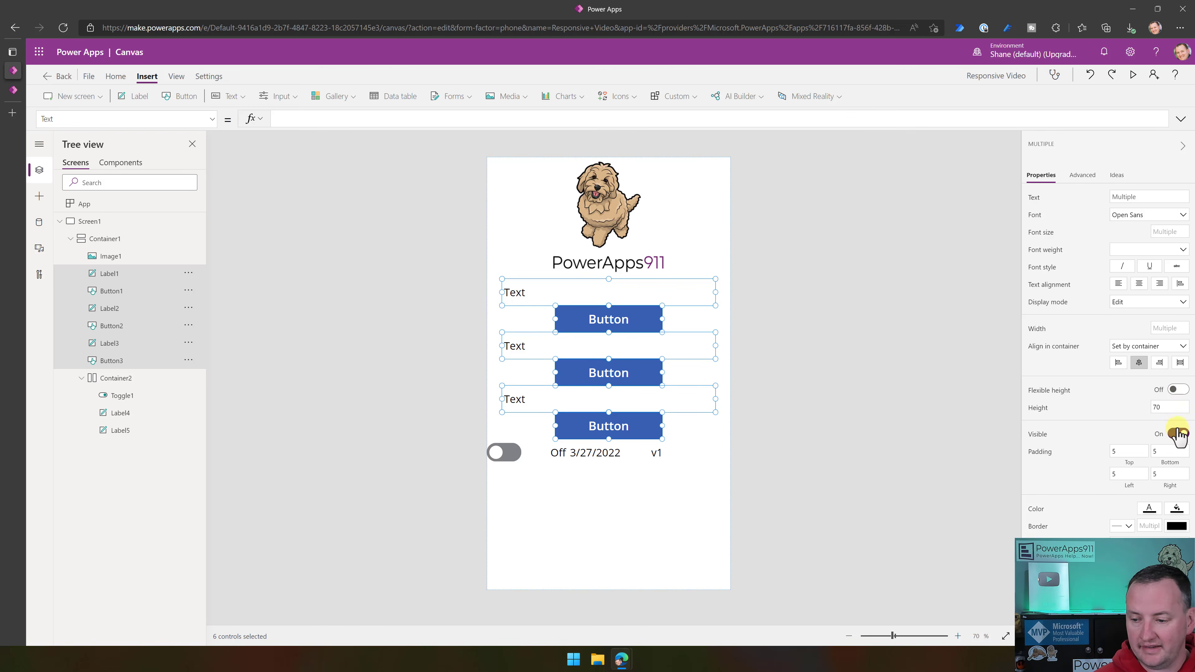
pyautogui.click(1177, 390)
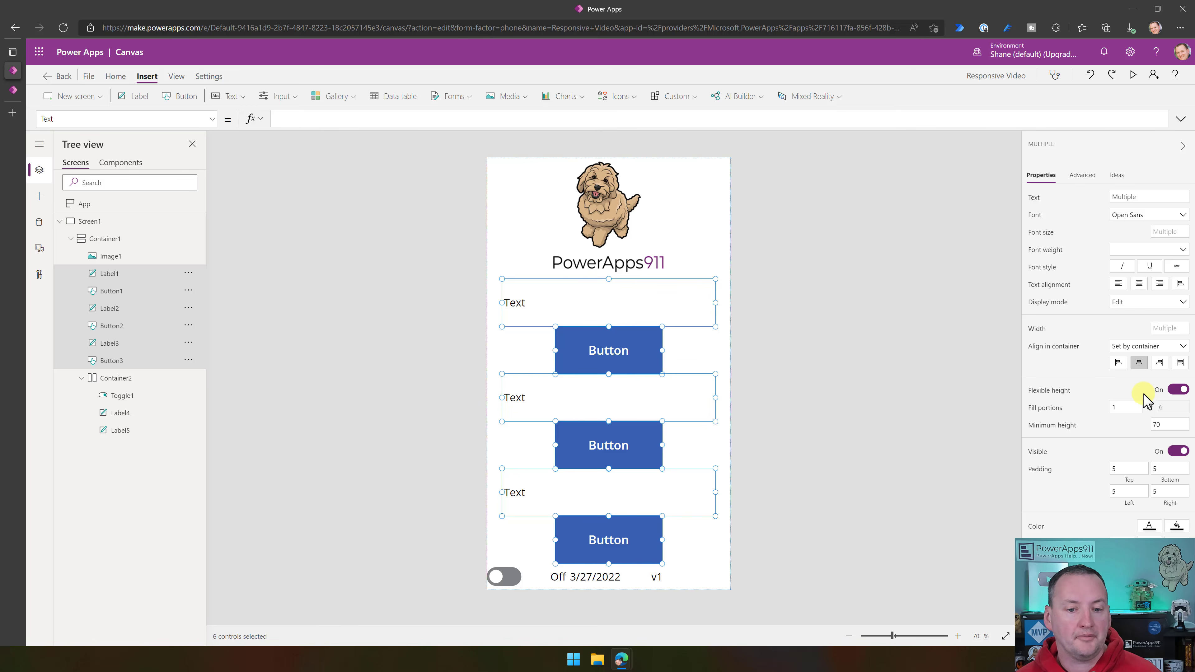
# - Compare the height settings of Image1 and Container2 with the flexible height, fill portions and minimum height of the labels and buttons
pyautogui.click(555, 239)
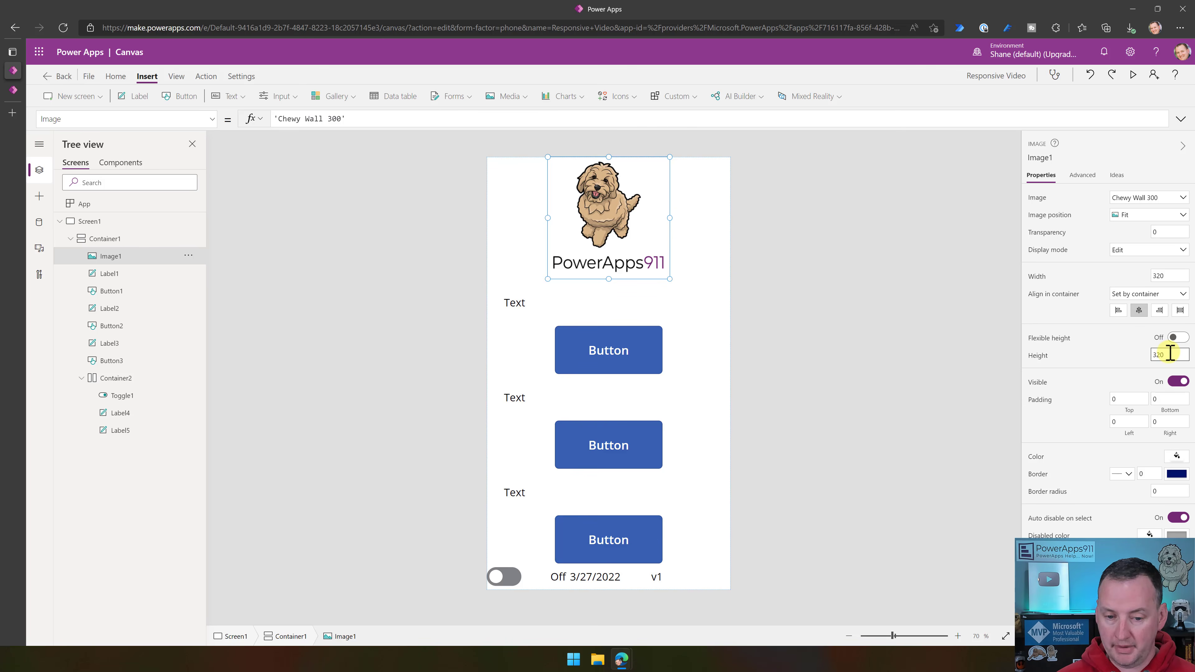
pyautogui.click(550, 580)
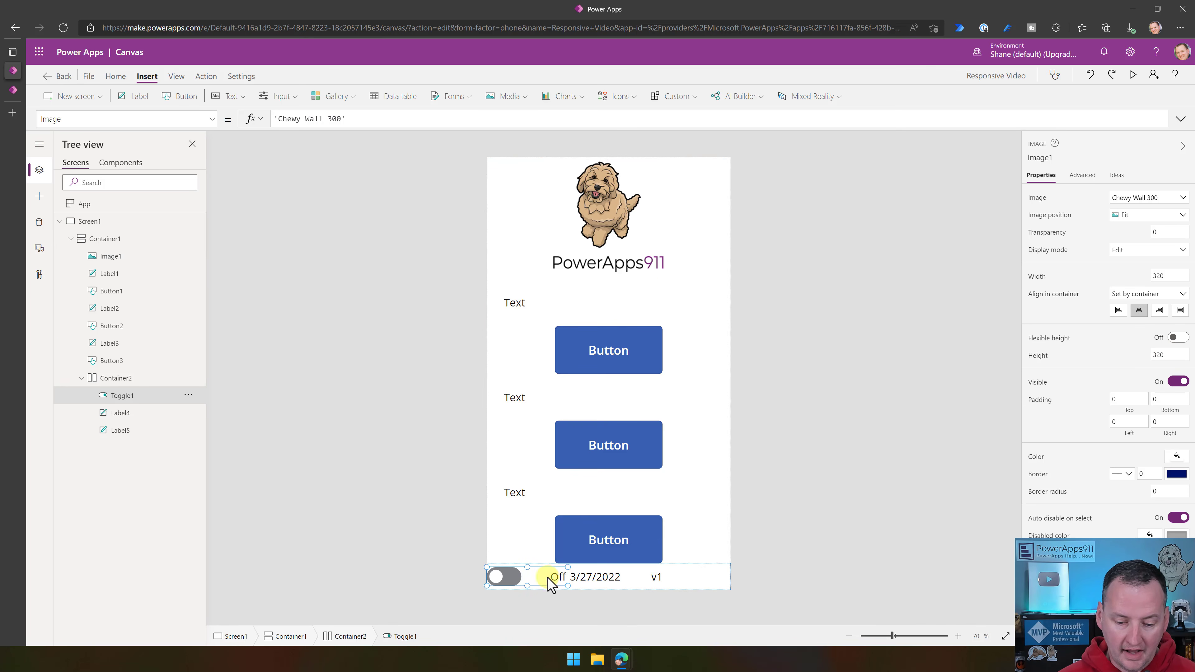
pyautogui.click(118, 380)
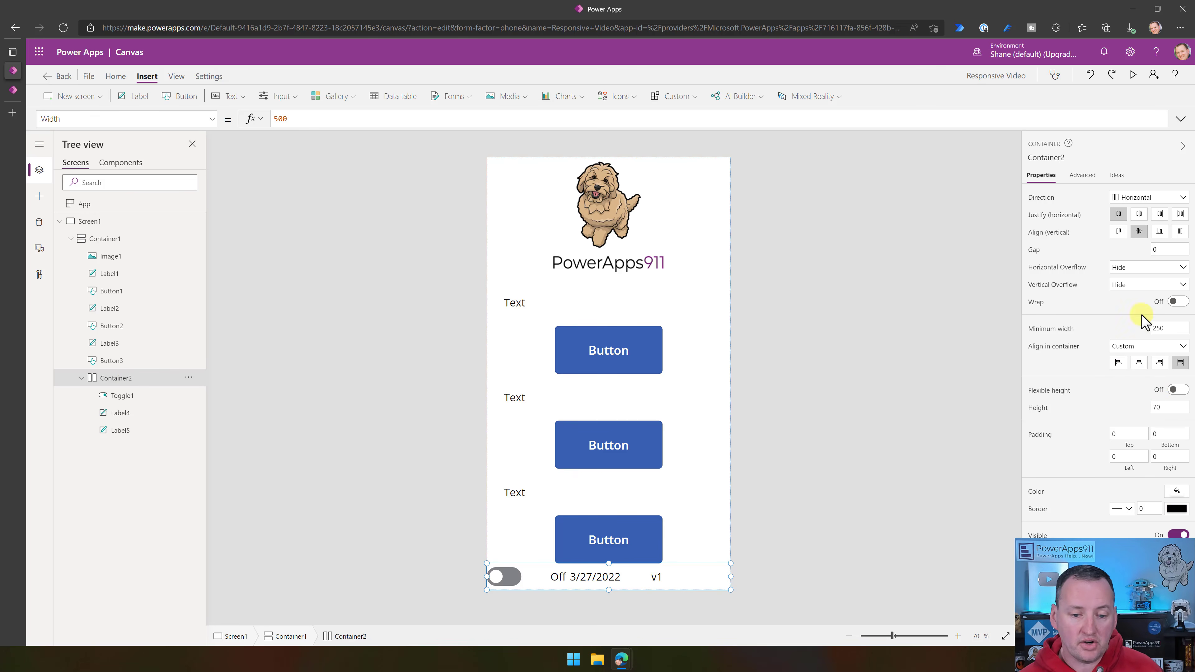
pyautogui.click(584, 319)
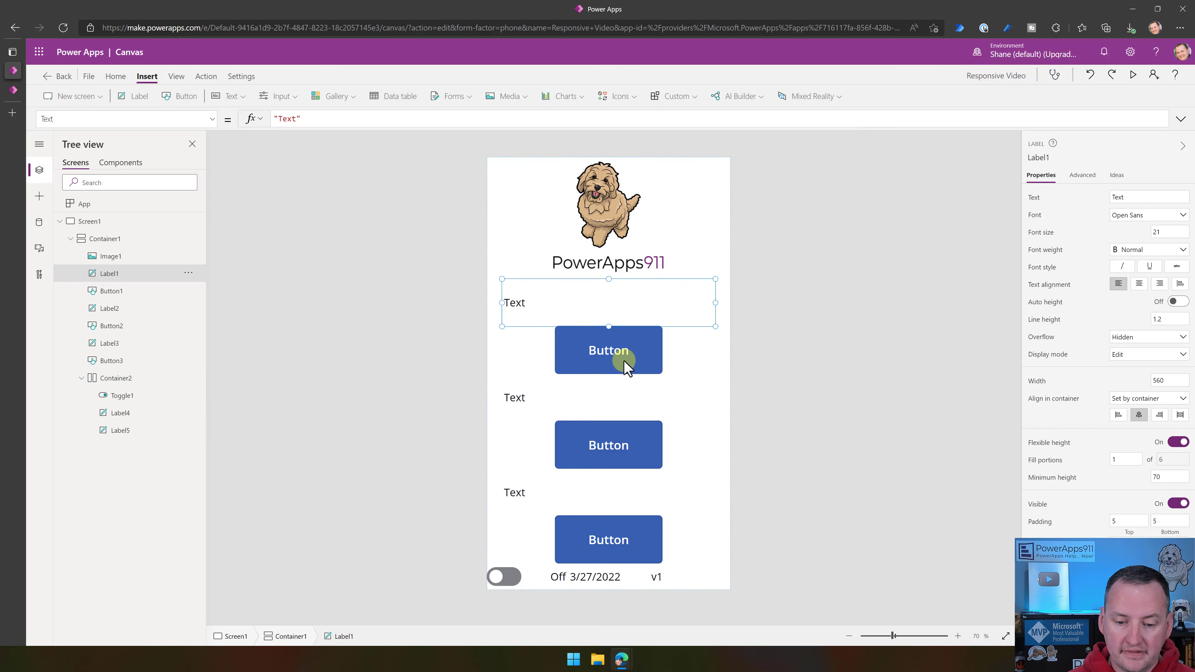
pyautogui.click(633, 371)
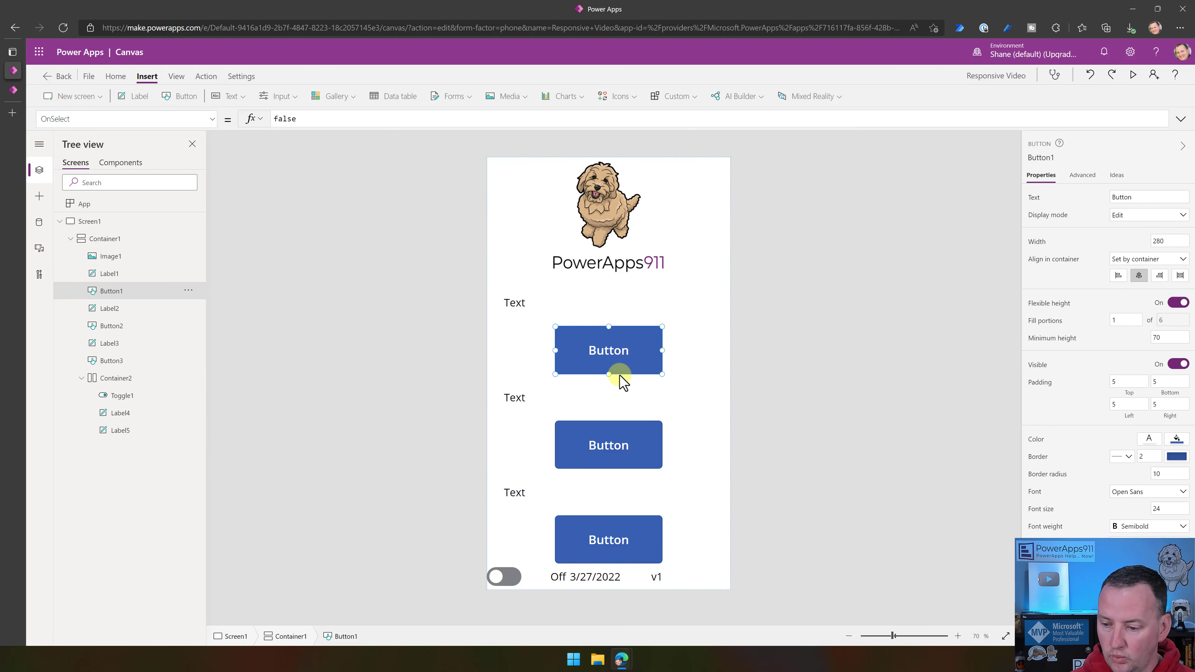
pyautogui.click(593, 413)
pyautogui.click(599, 443)
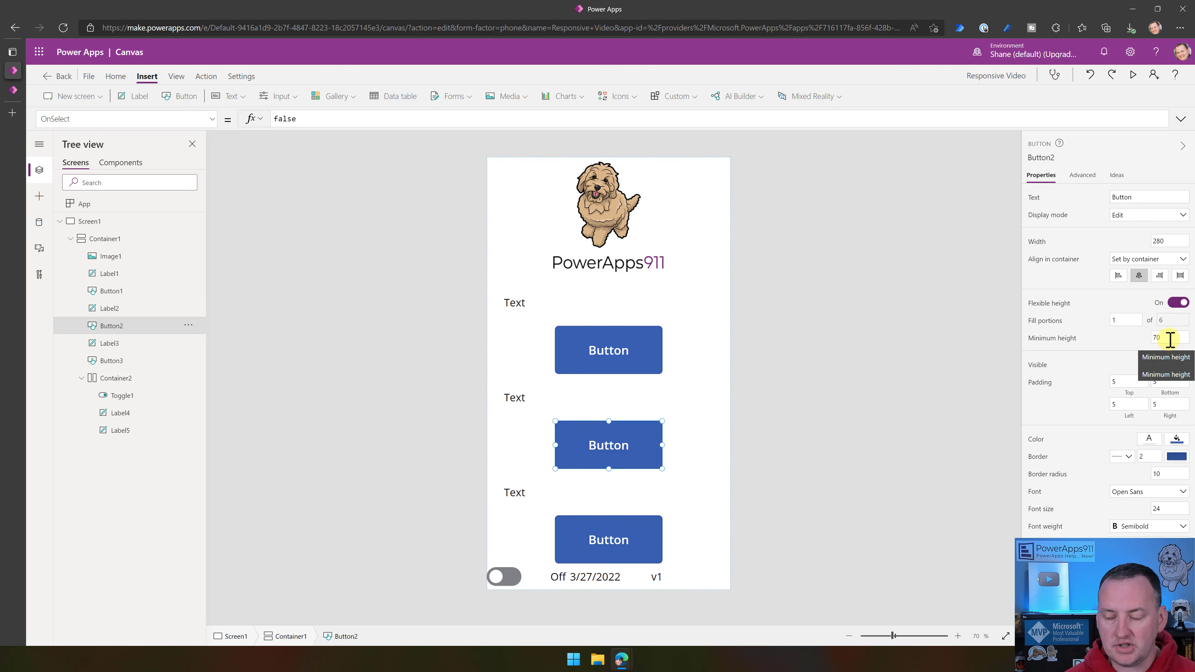
pyautogui.click(1170, 338)
pyautogui.click(1114, 337)
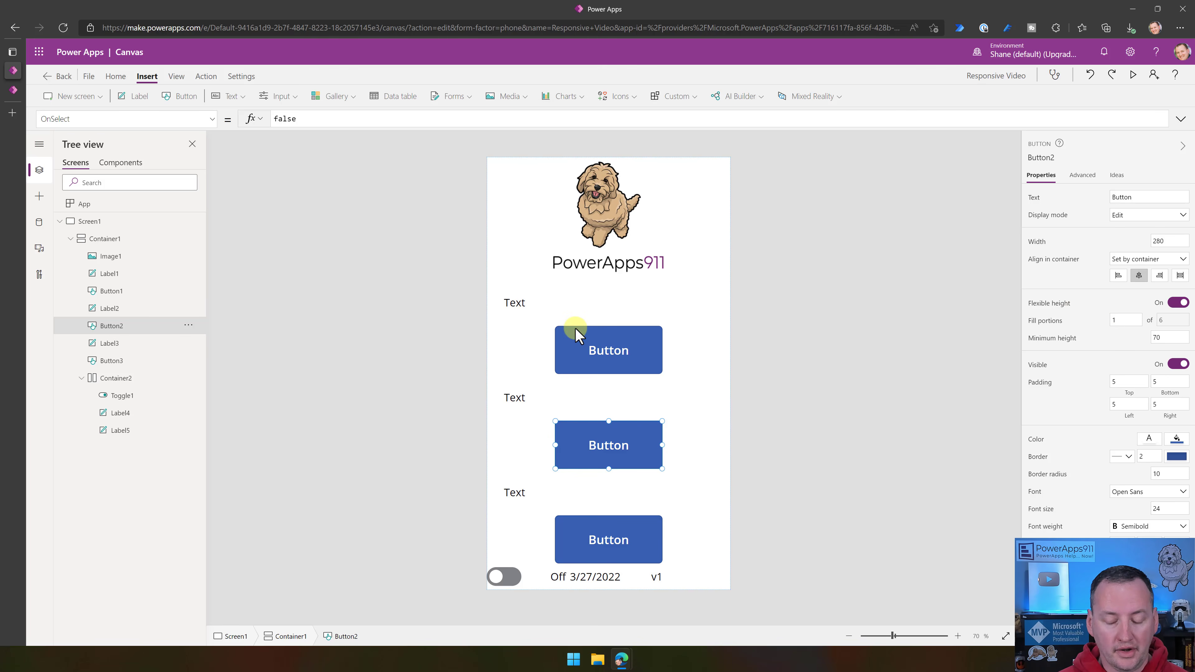
# - Center the text of Label1, Label2 and Label3 together, and right-align the text of Label5 in the footer
pyautogui.click(553, 306)
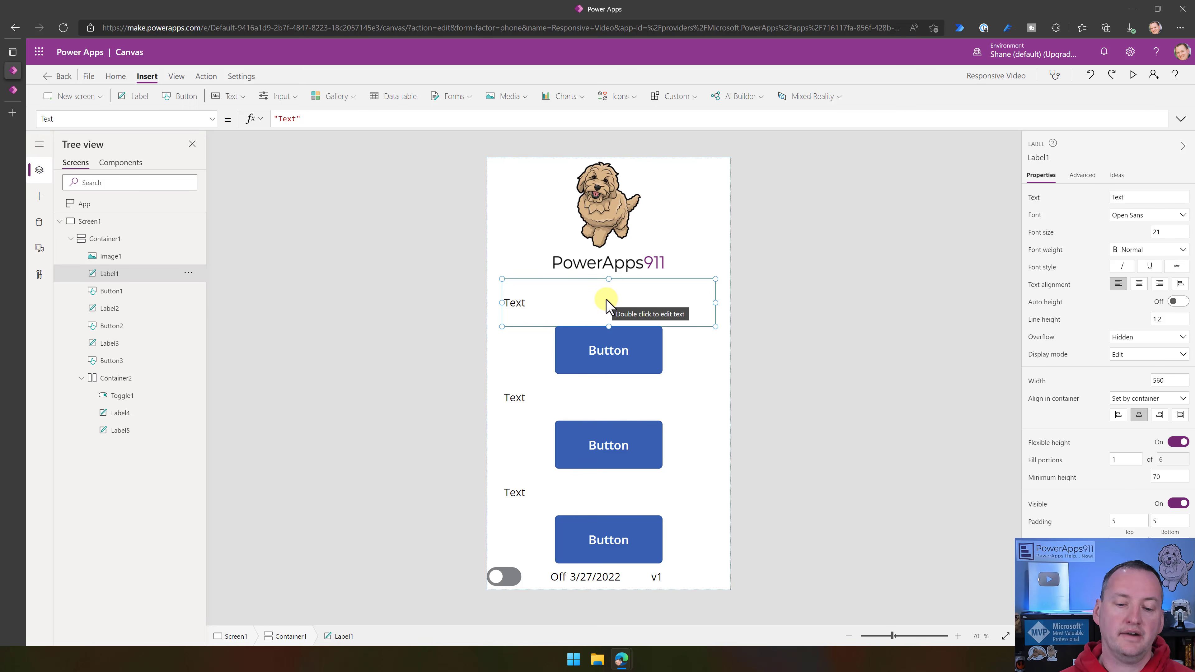
pyautogui.keyDown('shift'); pyautogui.click(598, 404); pyautogui.keyUp('shift')
pyautogui.keyDown('shift'); pyautogui.click(609, 501); pyautogui.keyUp('shift')
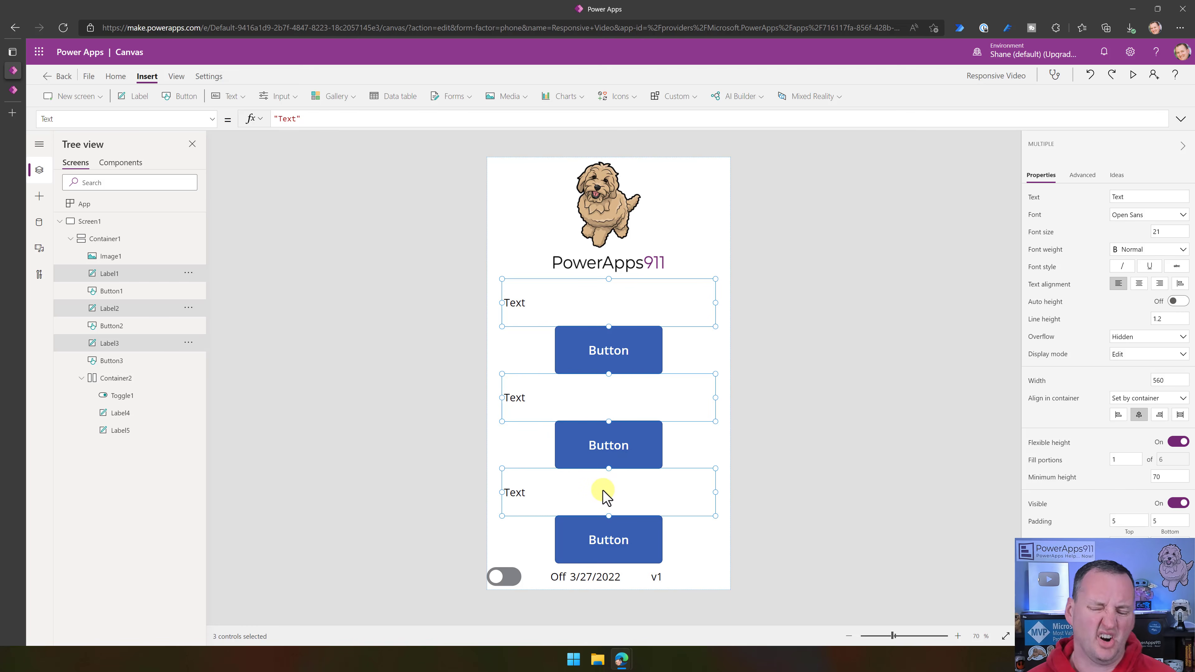
pyautogui.click(1140, 284)
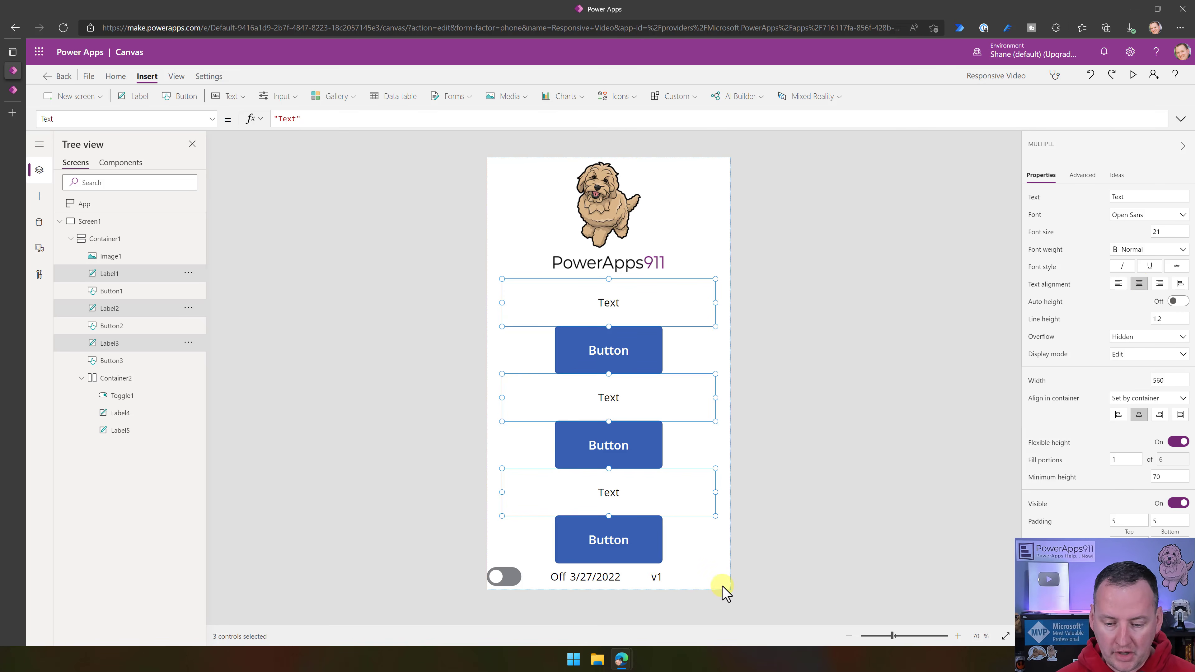
pyautogui.click(664, 578)
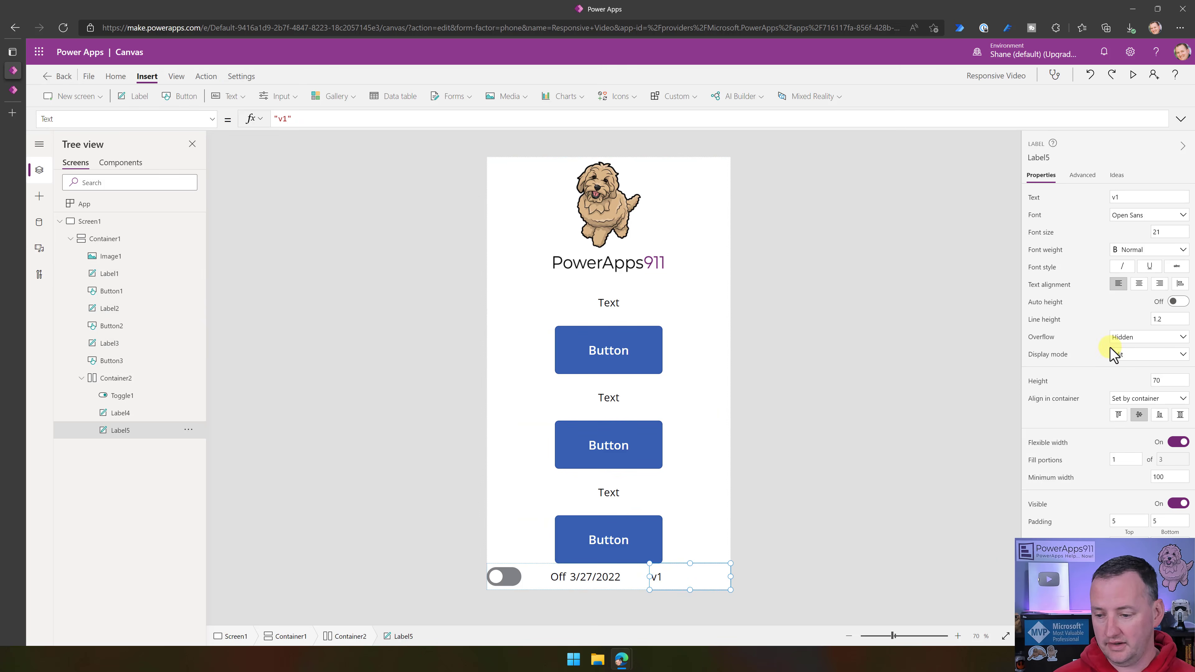
pyautogui.click(1161, 284)
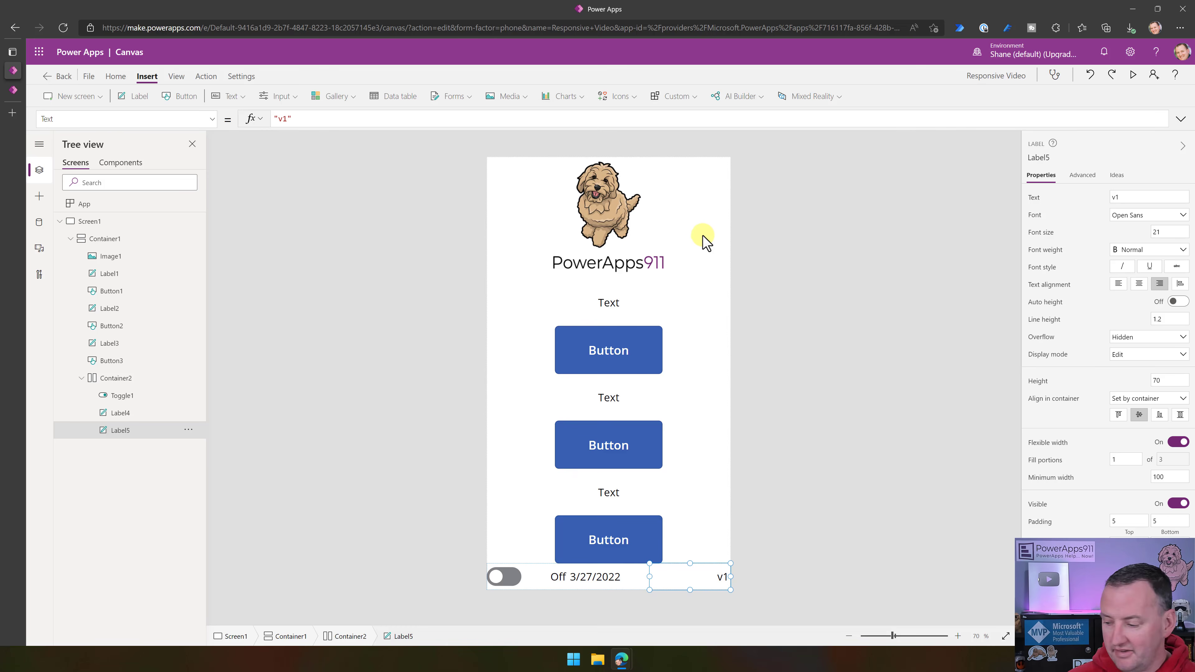
# - Go through the image, labels, buttons and footer date label from top to bottom to review how they are stacked
pyautogui.click(638, 252)
pyautogui.click(605, 304)
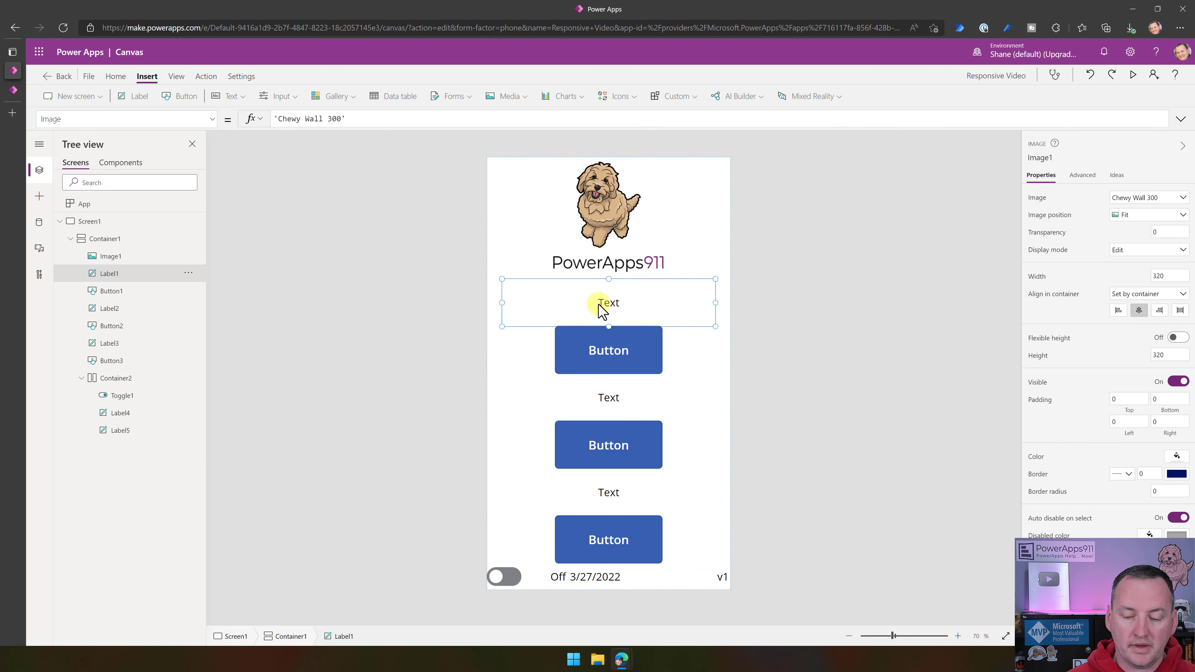
pyautogui.click(620, 357)
pyautogui.click(622, 406)
pyautogui.click(612, 456)
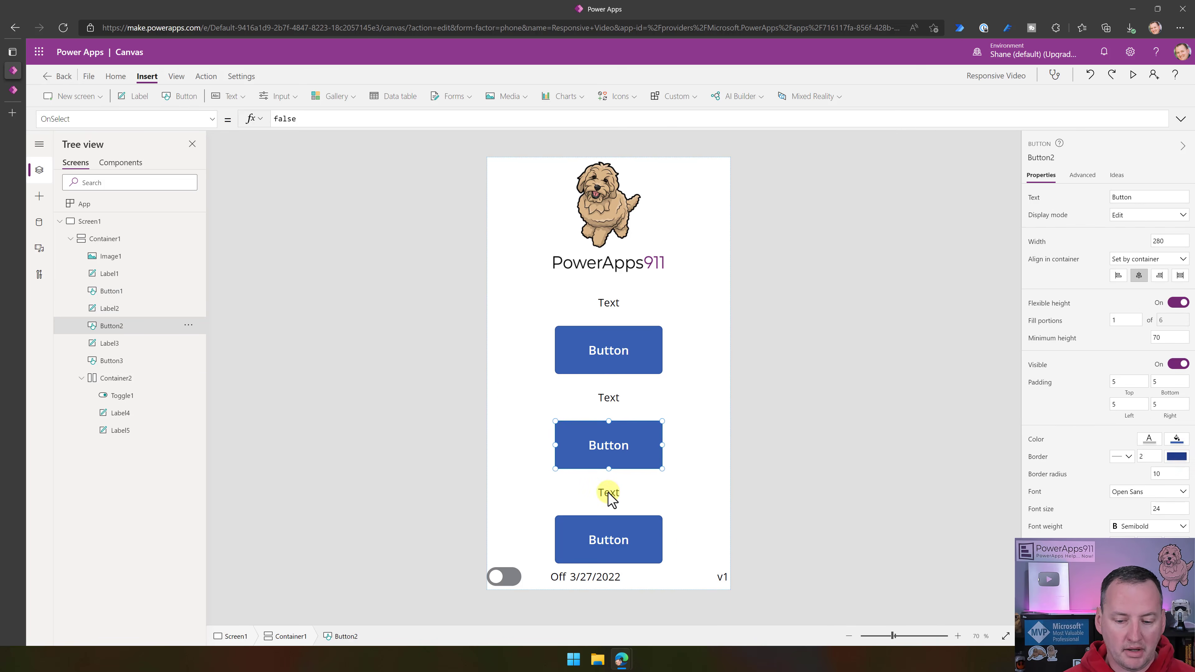
pyautogui.click(610, 494)
pyautogui.click(601, 544)
pyautogui.click(582, 584)
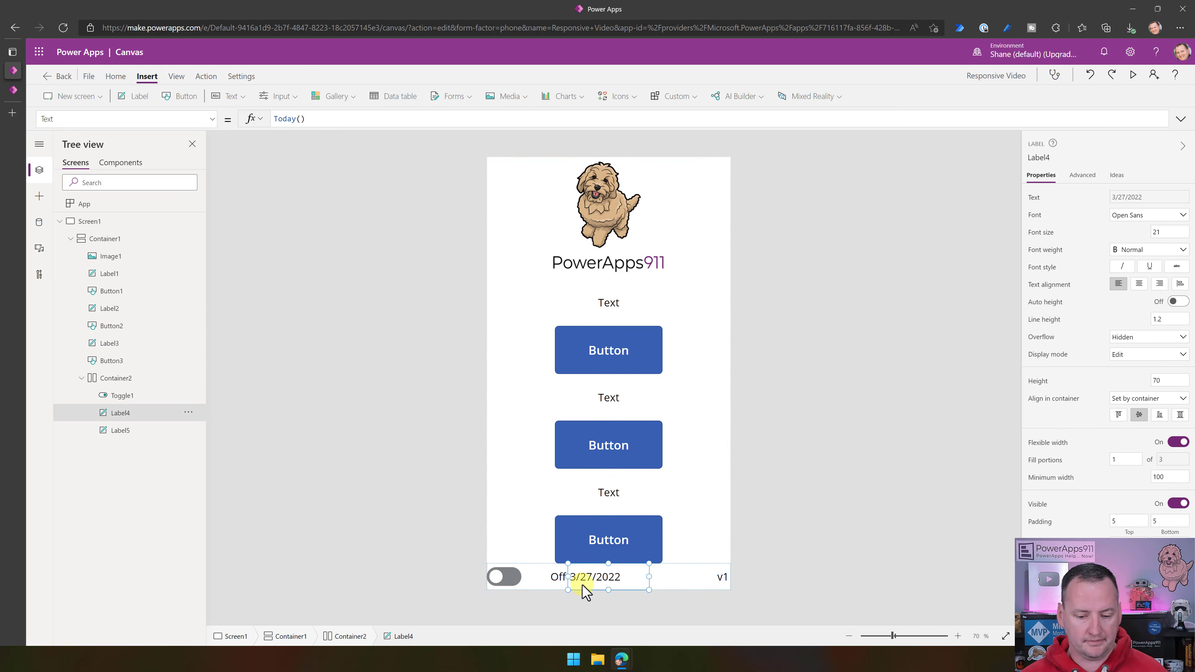
# - Preview the app, restore the browser window to a smaller size and widen it to test how the layout responds
pyautogui.click(778, 286)
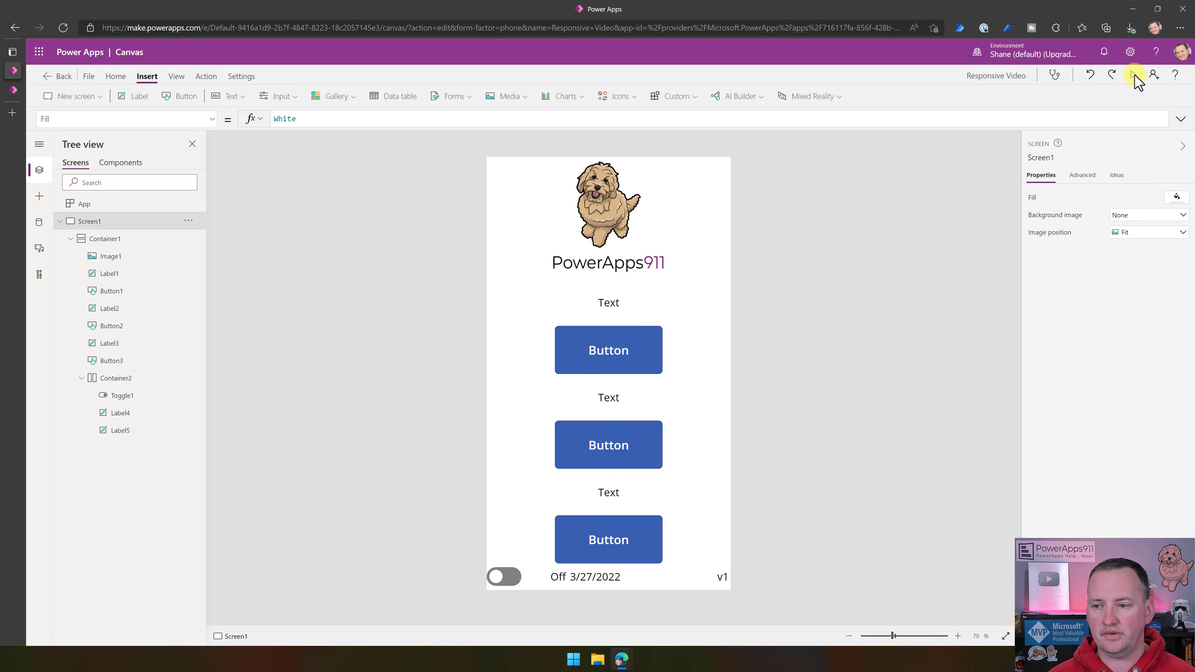
pyautogui.click(1135, 76)
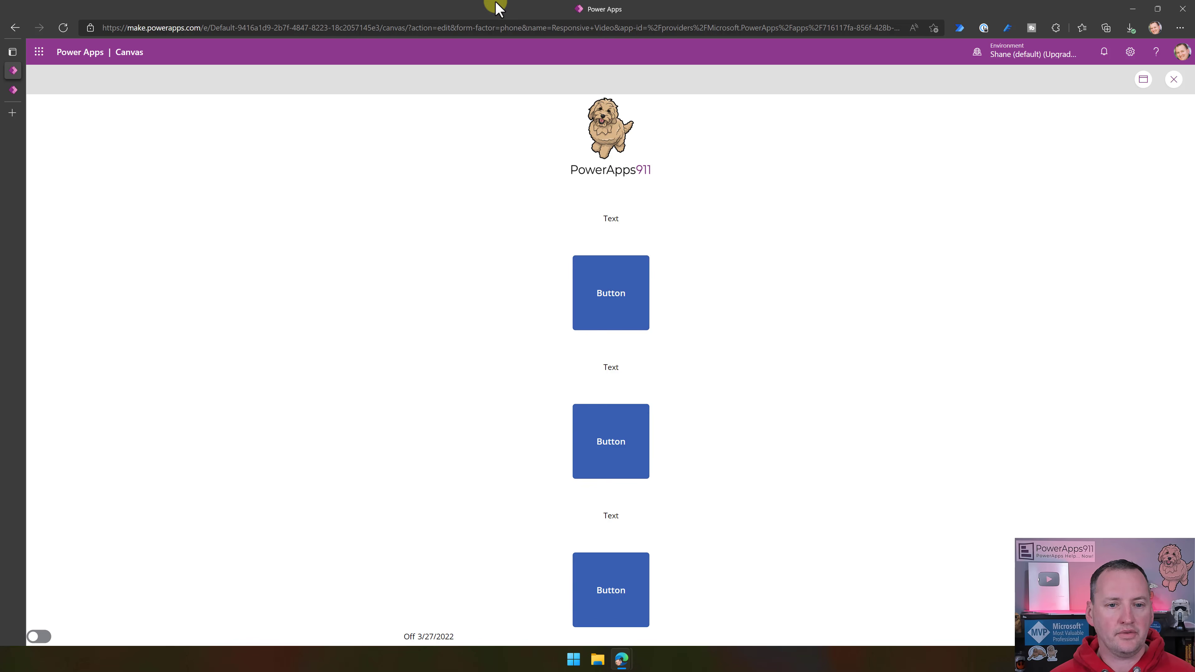
pyautogui.doubleClick(541, 11)
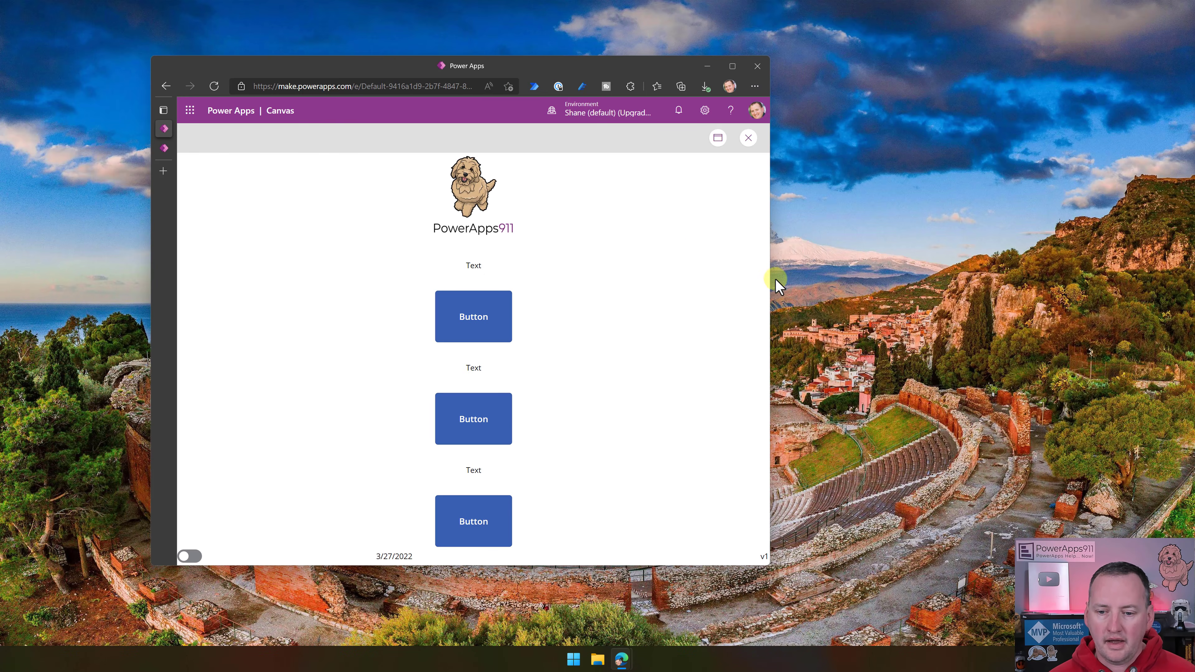
pyautogui.moveTo(769, 280); pyautogui.dragTo(979, 328)
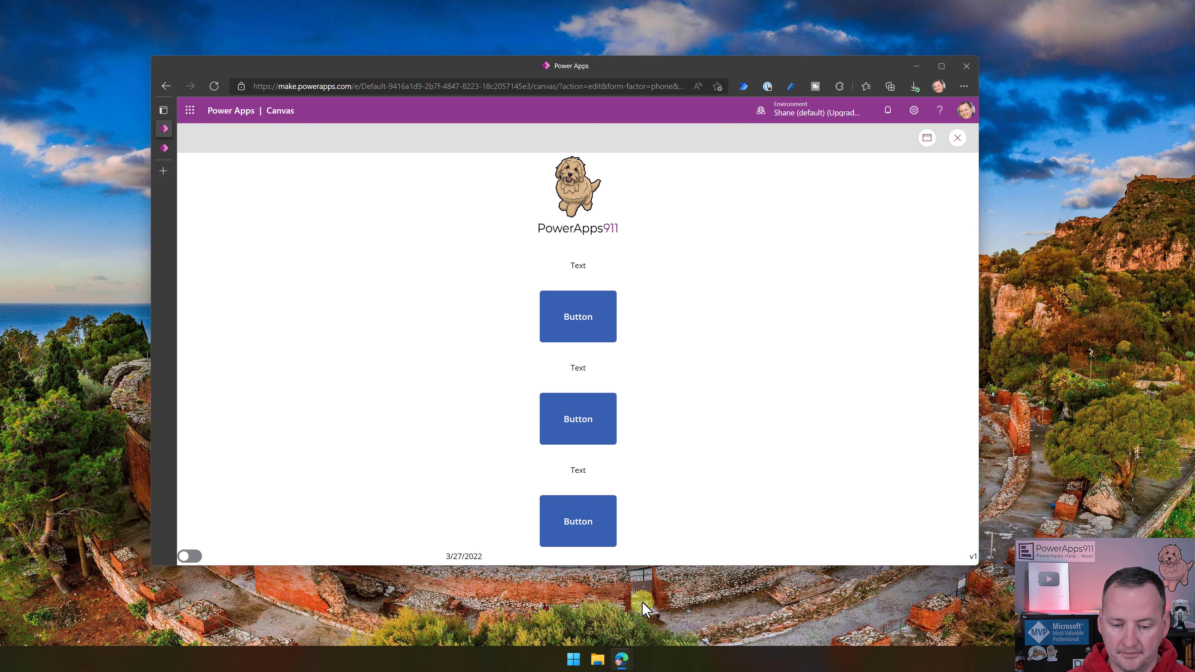
# - Maximize the browser window, leave the preview and turn off flexible width for Toggle1 in the footer
pyautogui.click(942, 66)
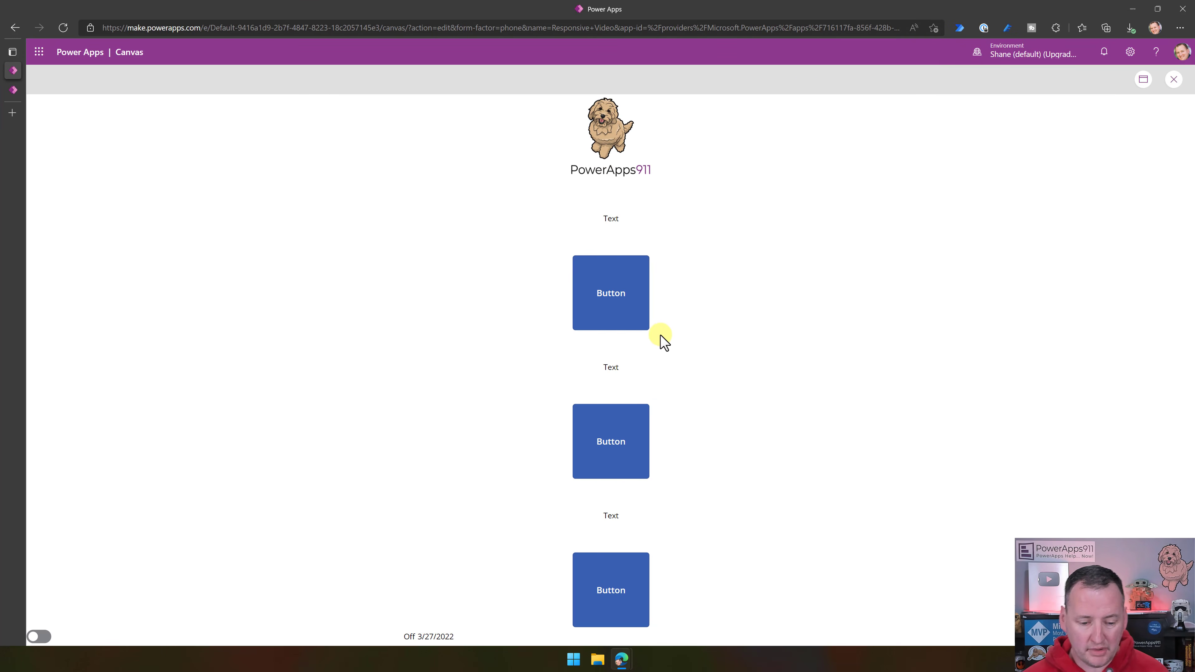
pyautogui.click(1175, 80)
pyautogui.click(553, 579)
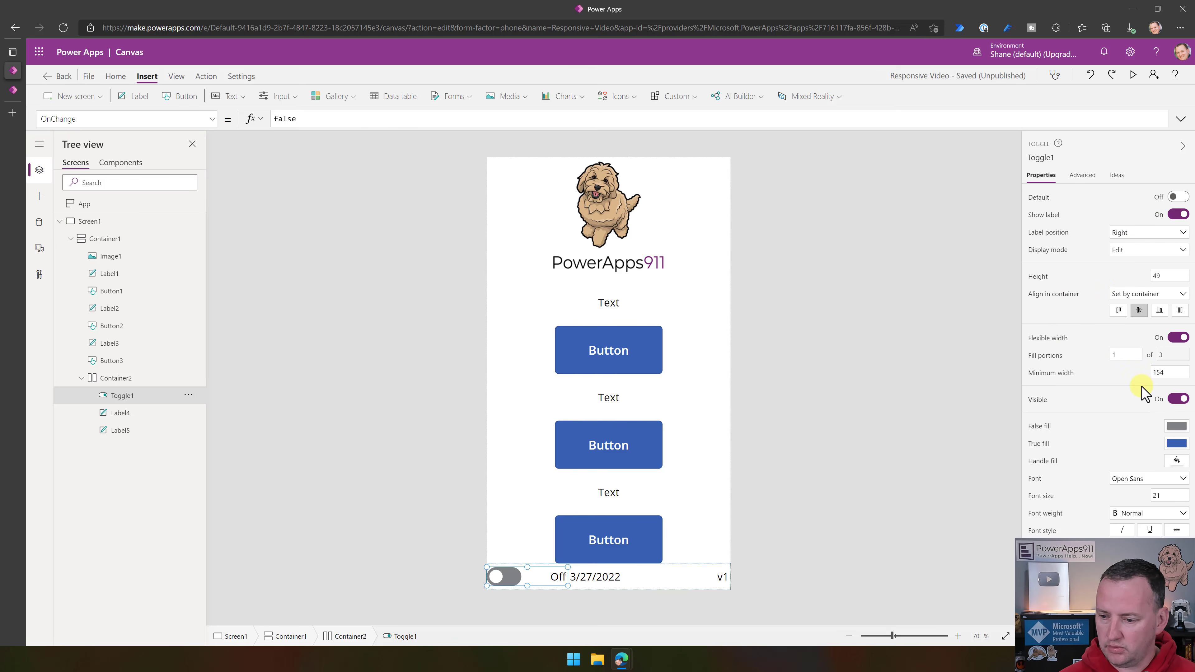
pyautogui.click(1174, 339)
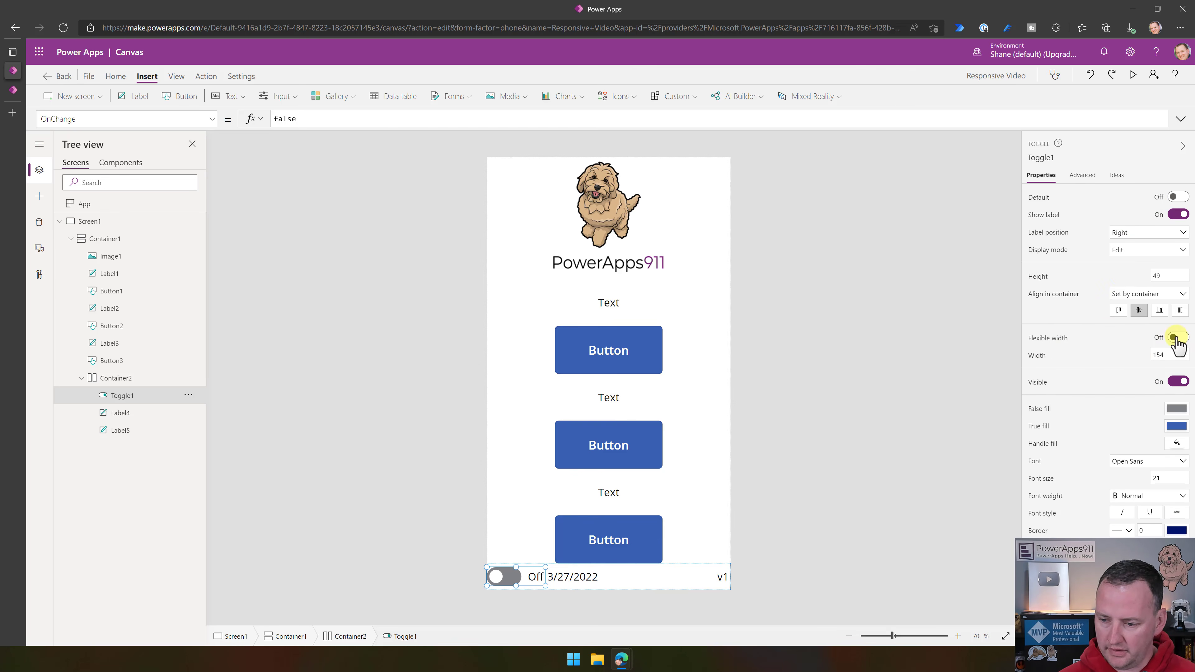
# - Preview the app in a restored and a maximized browser window to test the footer spacing, and close the preview
pyautogui.click(1133, 74)
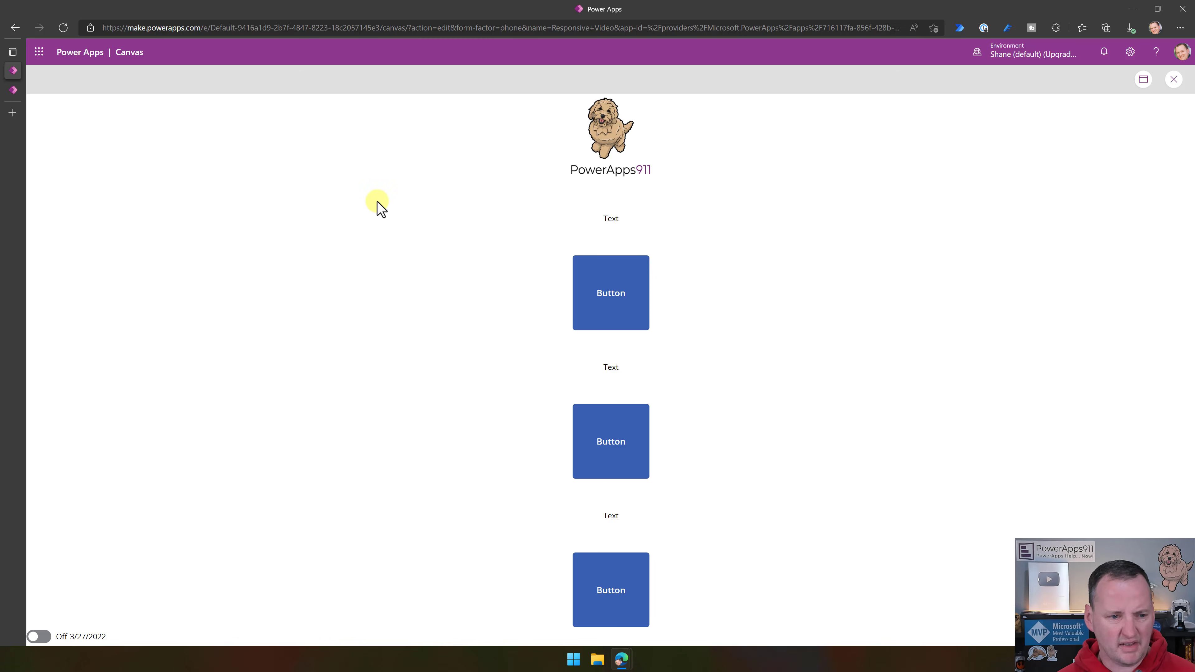
pyautogui.doubleClick(551, 8)
pyautogui.click(941, 66)
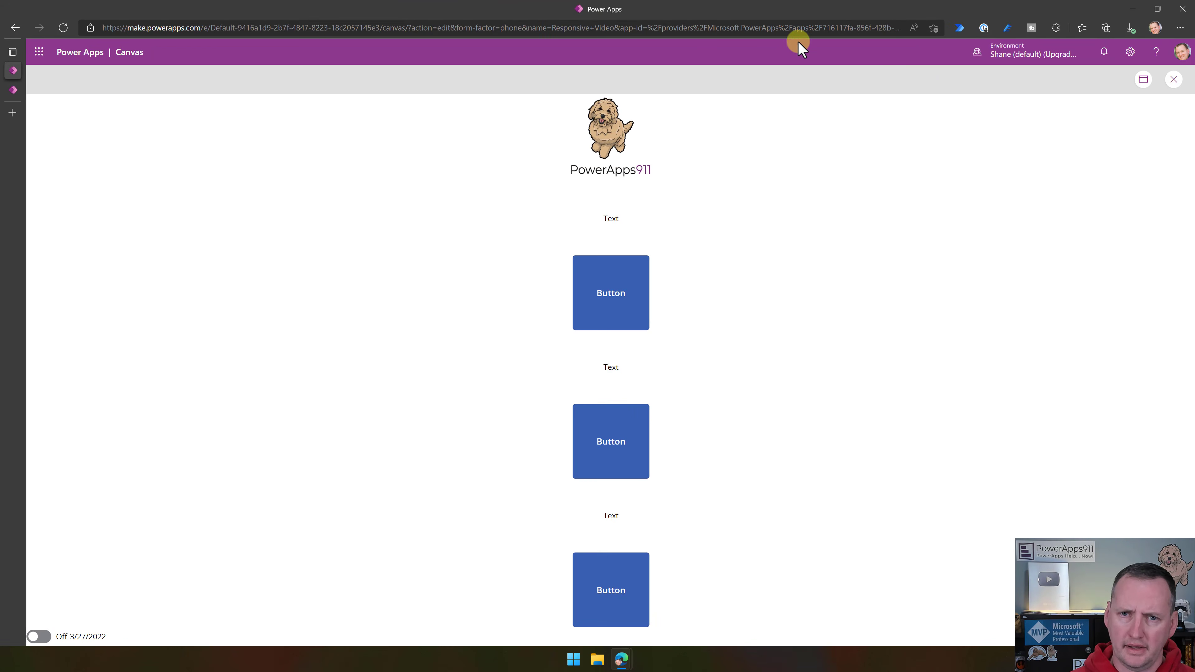
pyautogui.click(1174, 80)
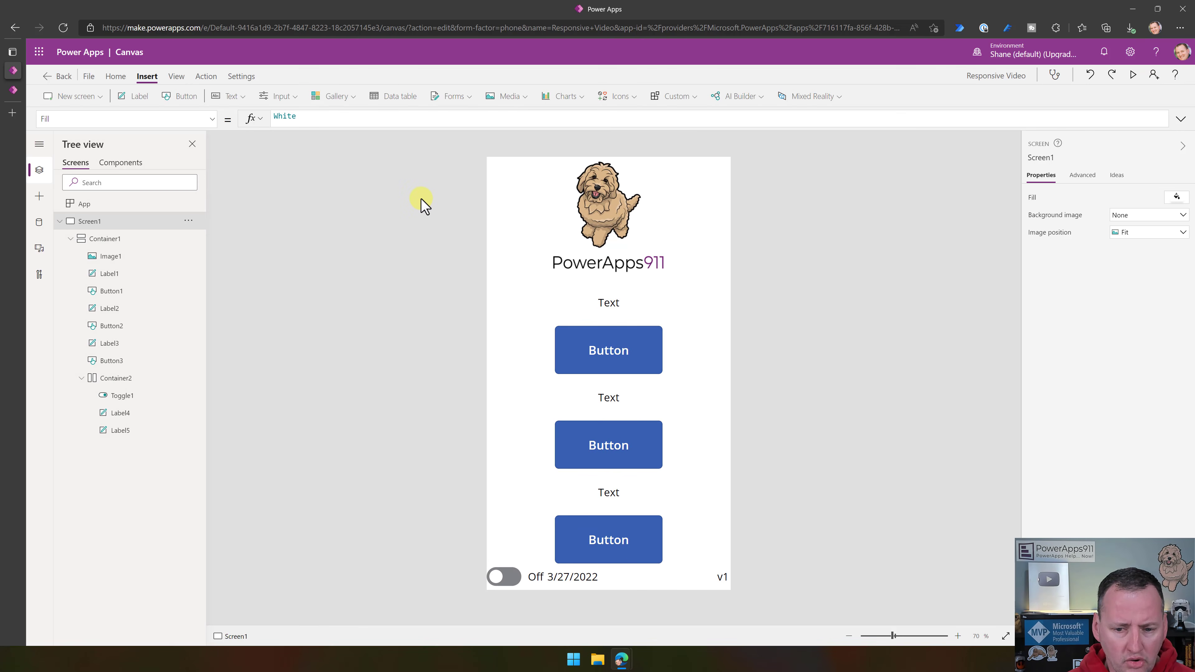
# - Save the Responsive Video app and publish this version
pyautogui.click(88, 78)
pyautogui.click(162, 227)
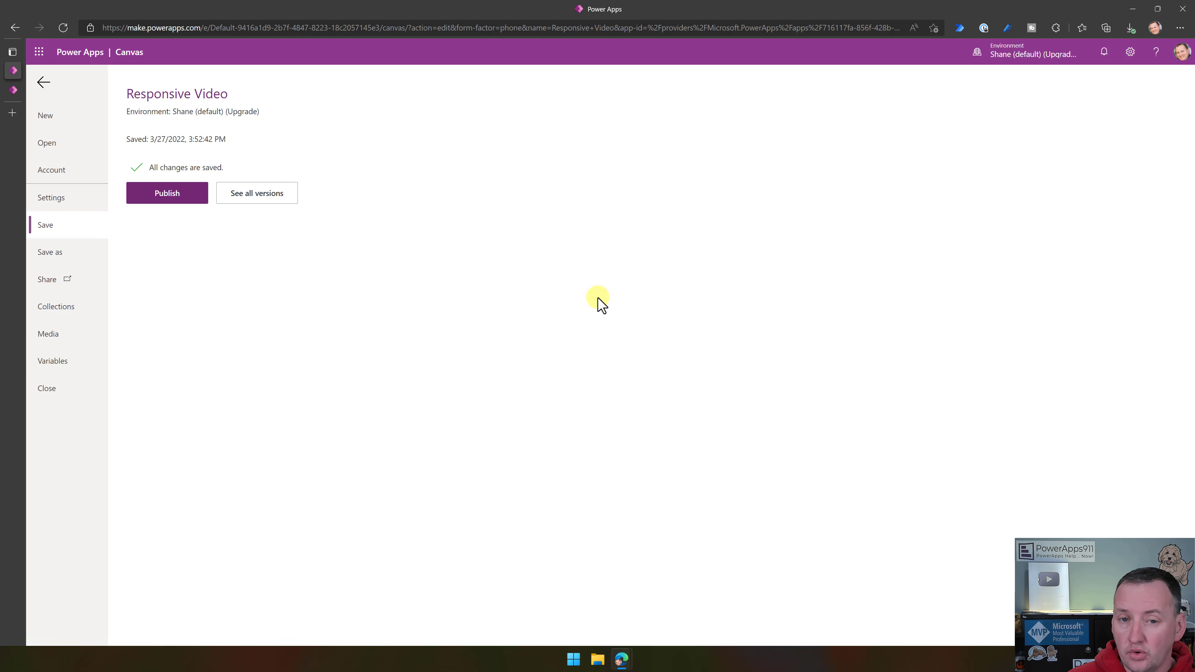
pyautogui.click(188, 201)
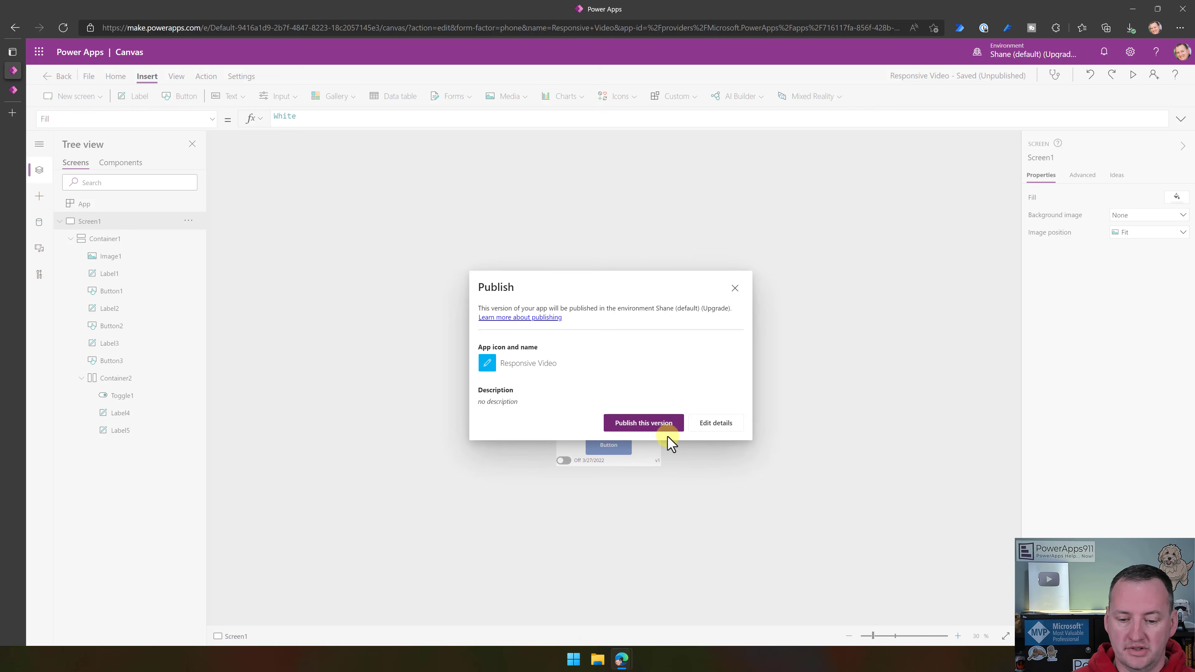
pyautogui.click(661, 426)
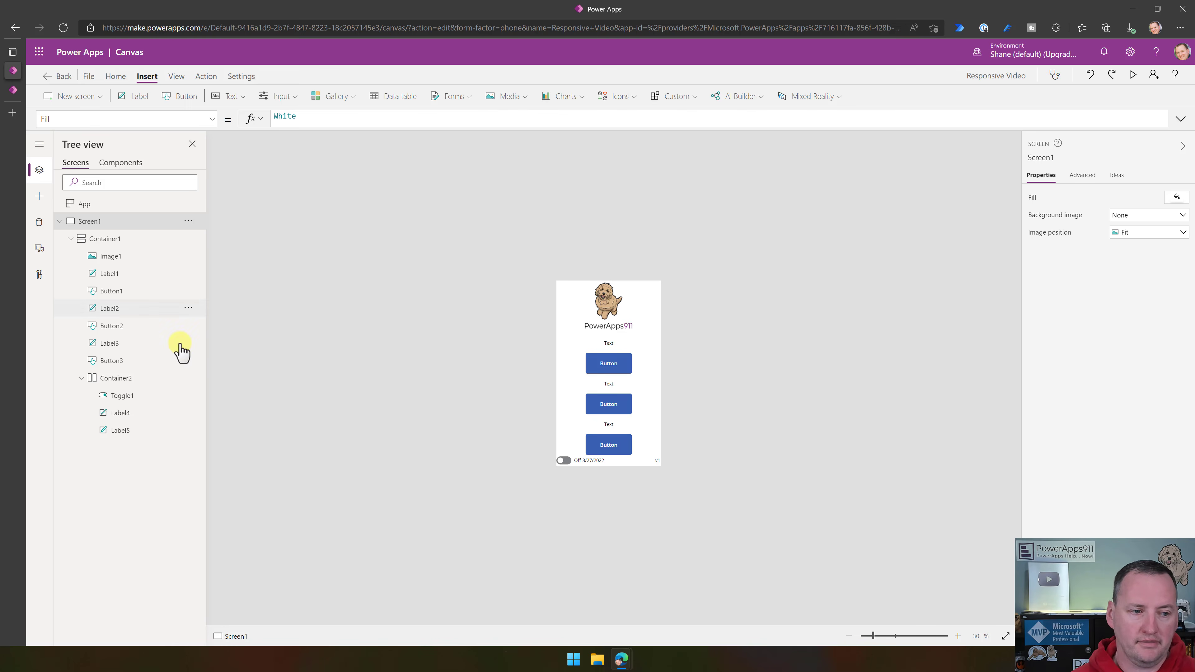
# - Open the Power Apps maker home page in a new browser tab and play the Responsive Video app
pyautogui.click(19, 91)
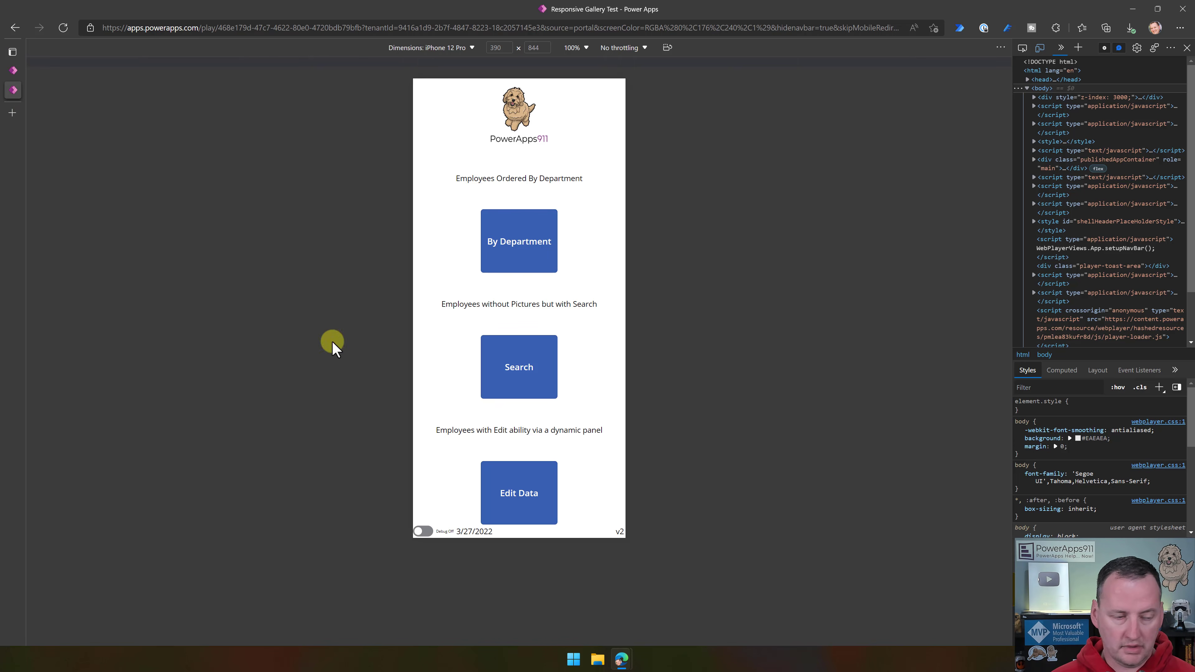
pyautogui.click(13, 110)
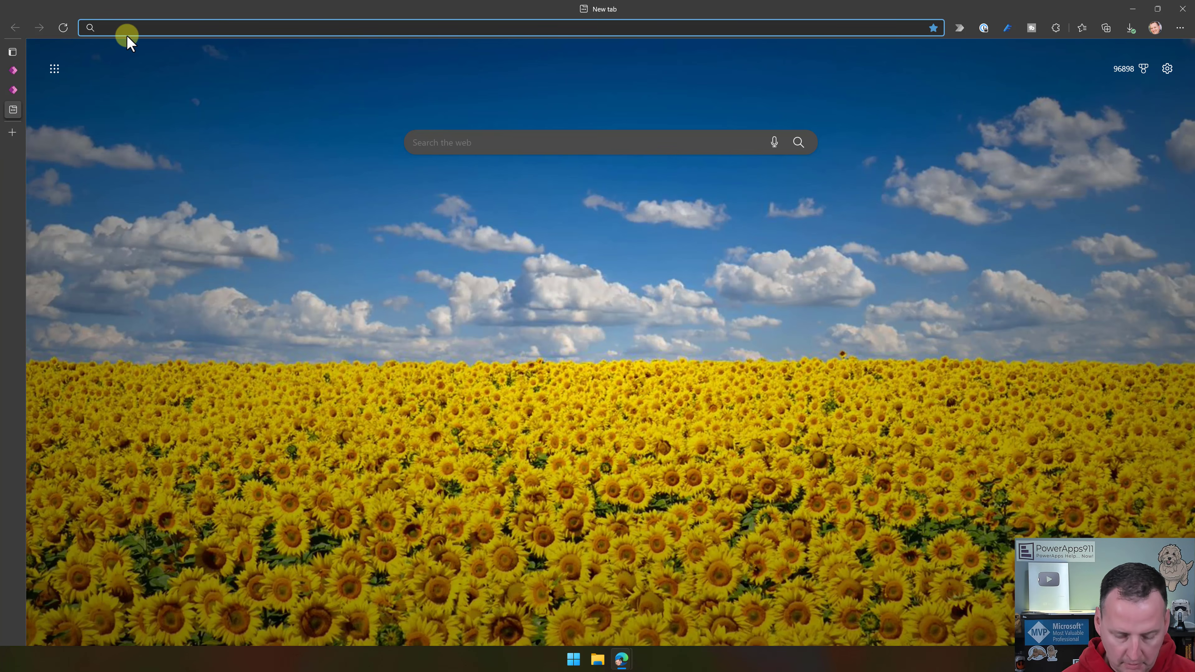
pyautogui.write('make')
pyautogui.press('Return')
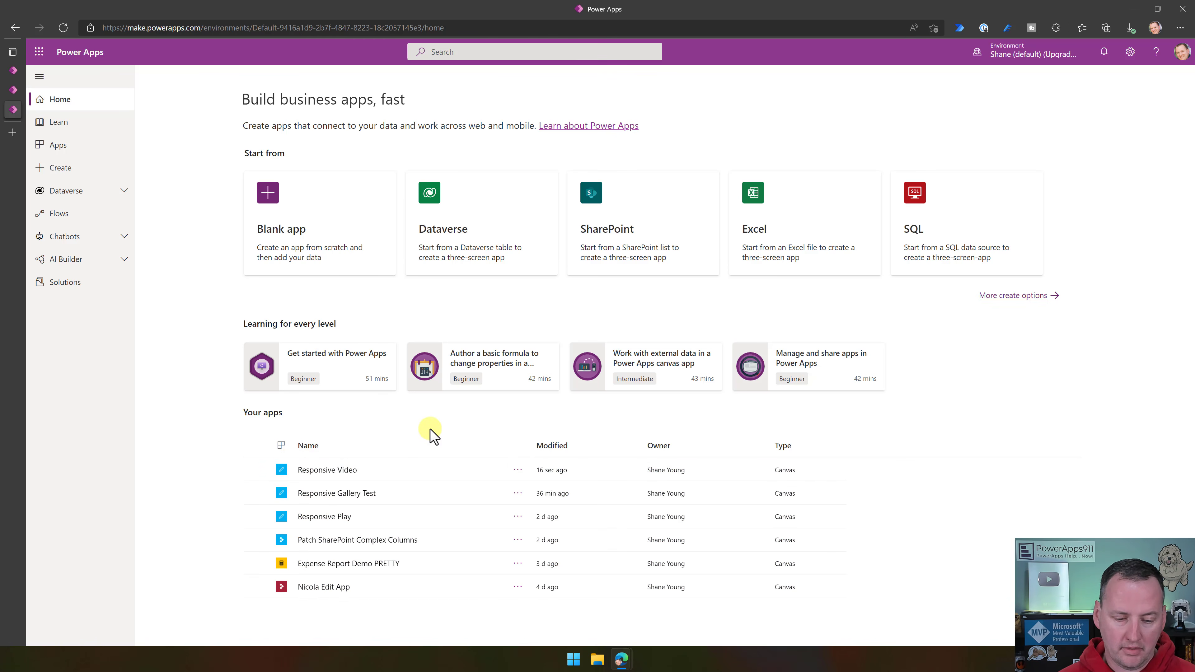
pyautogui.click(336, 473)
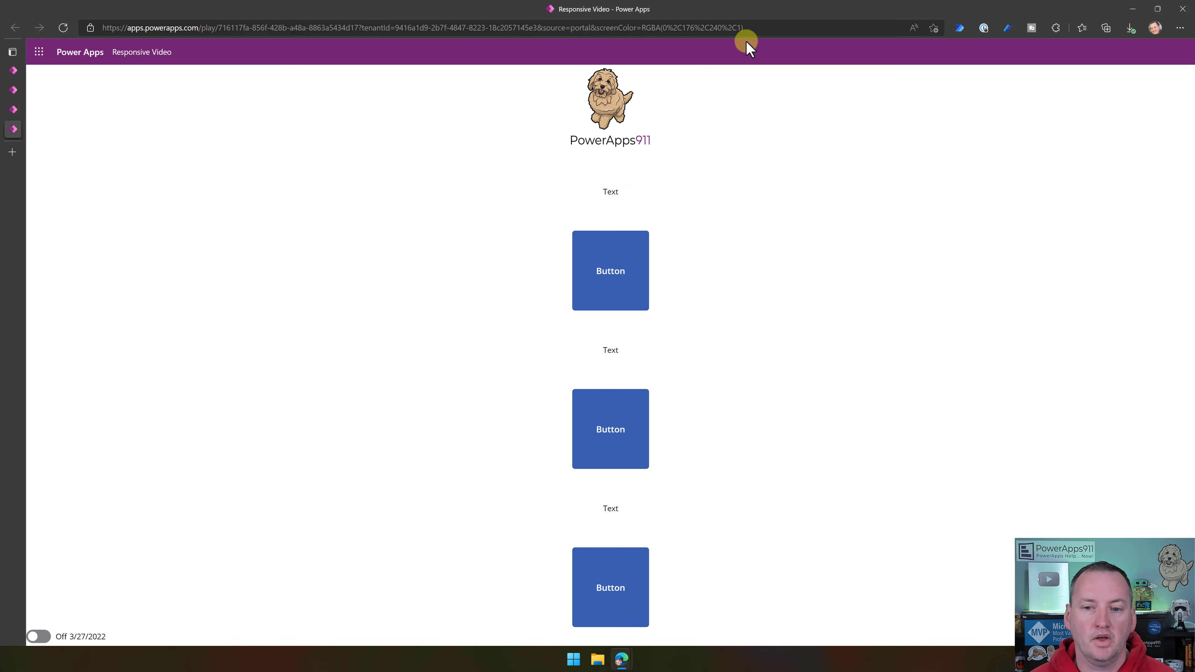
# - Append &hidenavbar=true to the Responsive Video app's URL and load it without the navigation bar
pyautogui.click(761, 28)
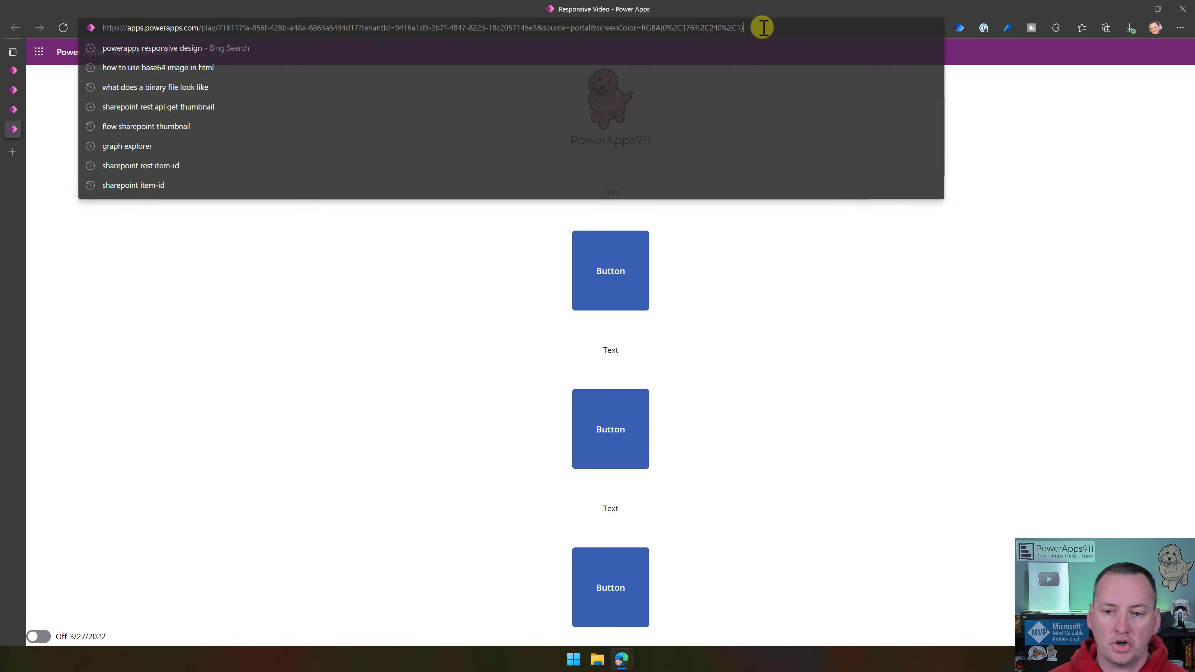
pyautogui.click(774, 28)
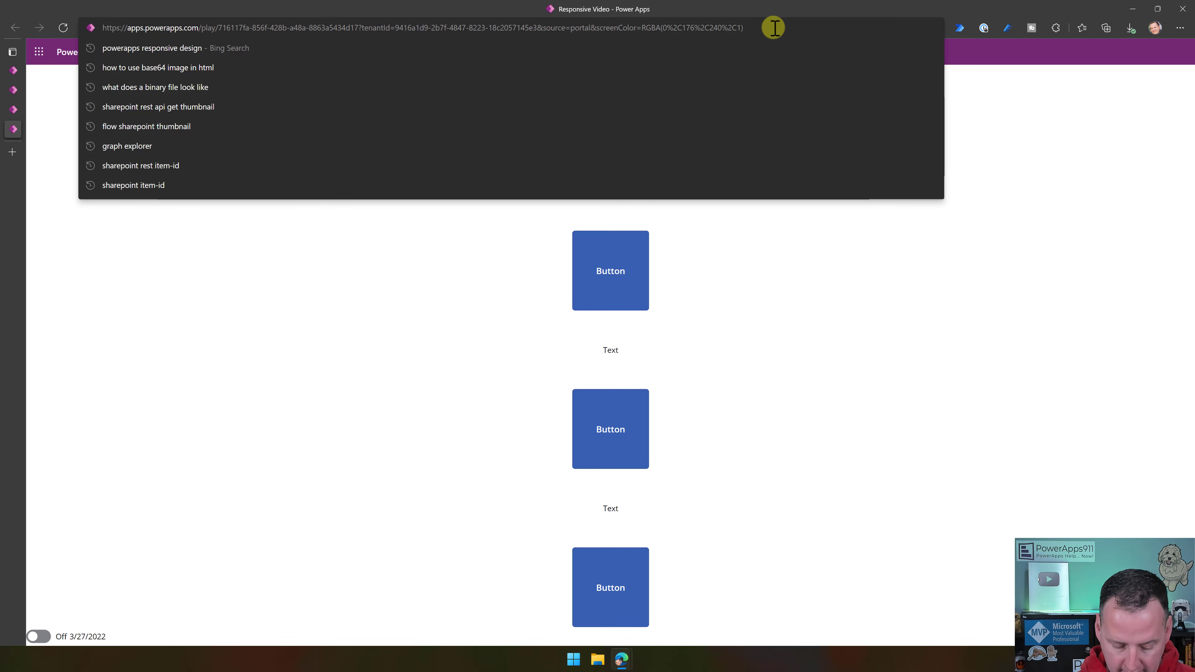
pyautogui.write('&;h')
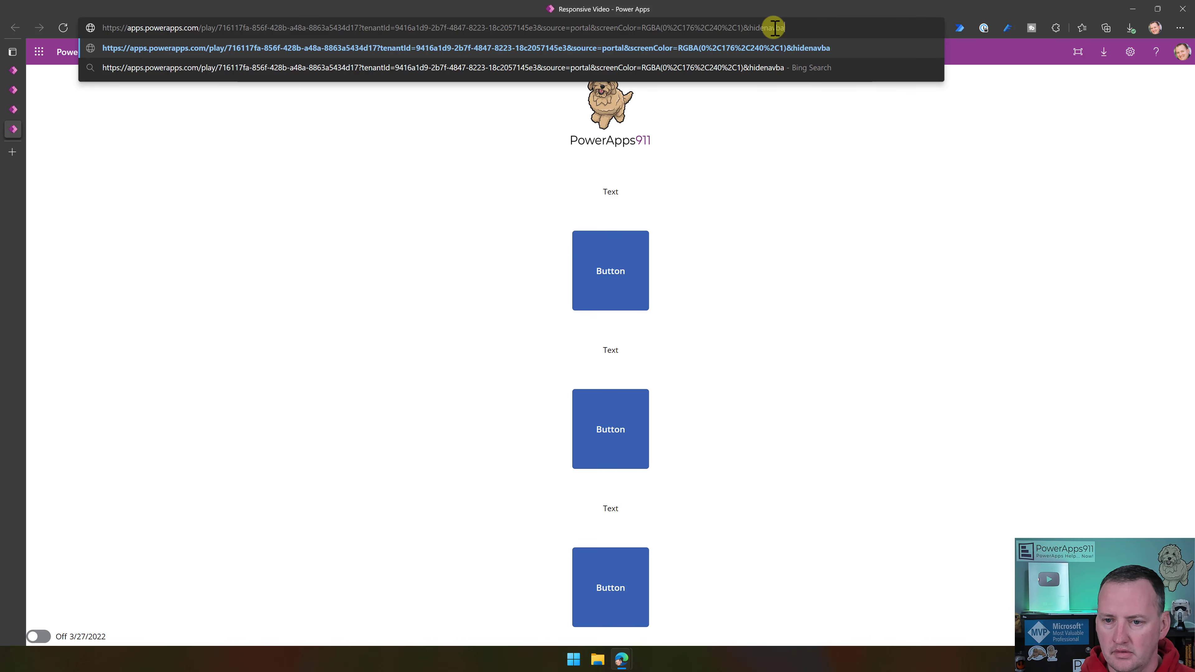
pyautogui.press('Return')
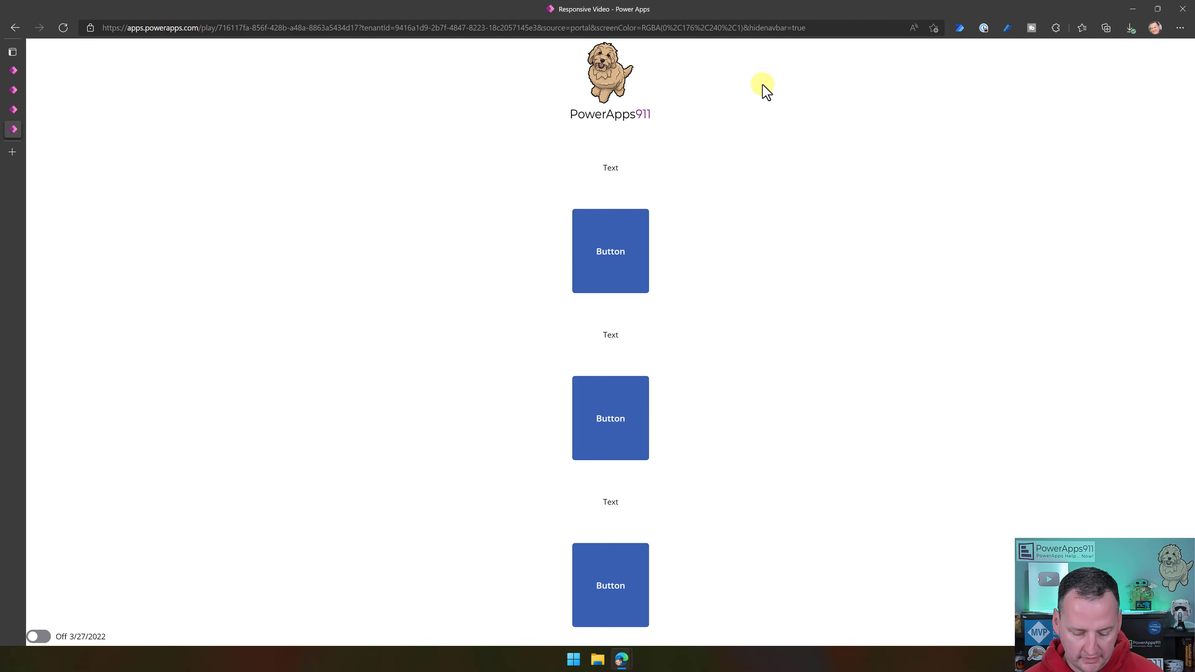
# - Show the app in the browser developer tools' iPhone 12 Pro emulation and rotate it to landscape to test the layout
pyautogui.press('F12')
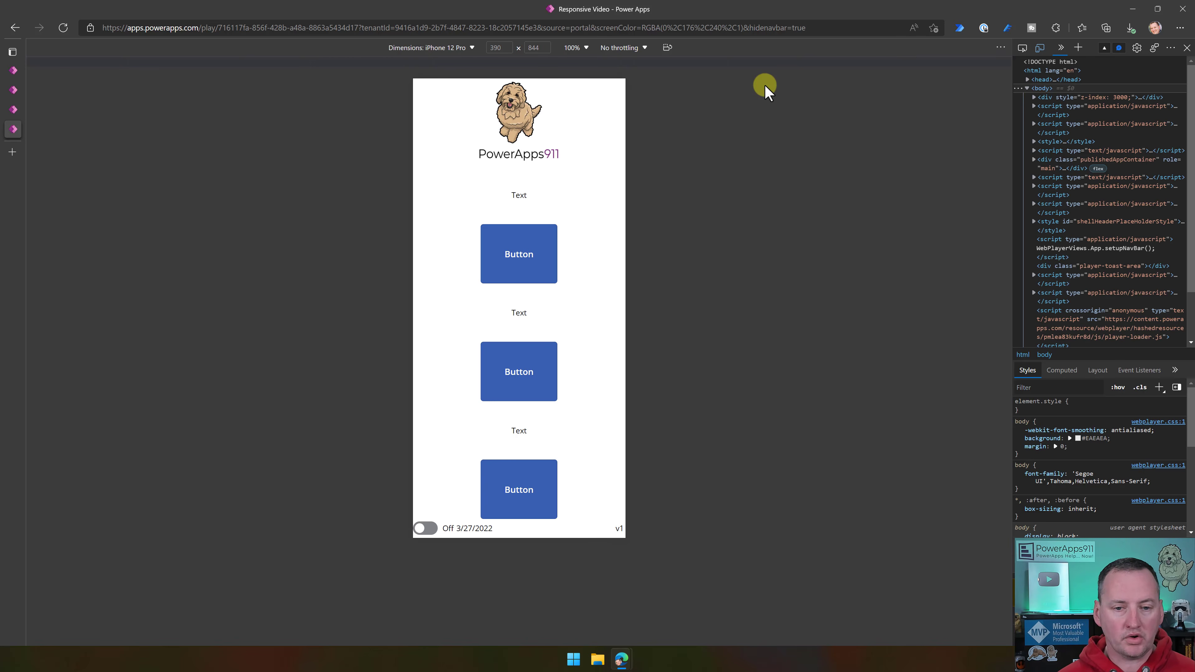
pyautogui.click(668, 48)
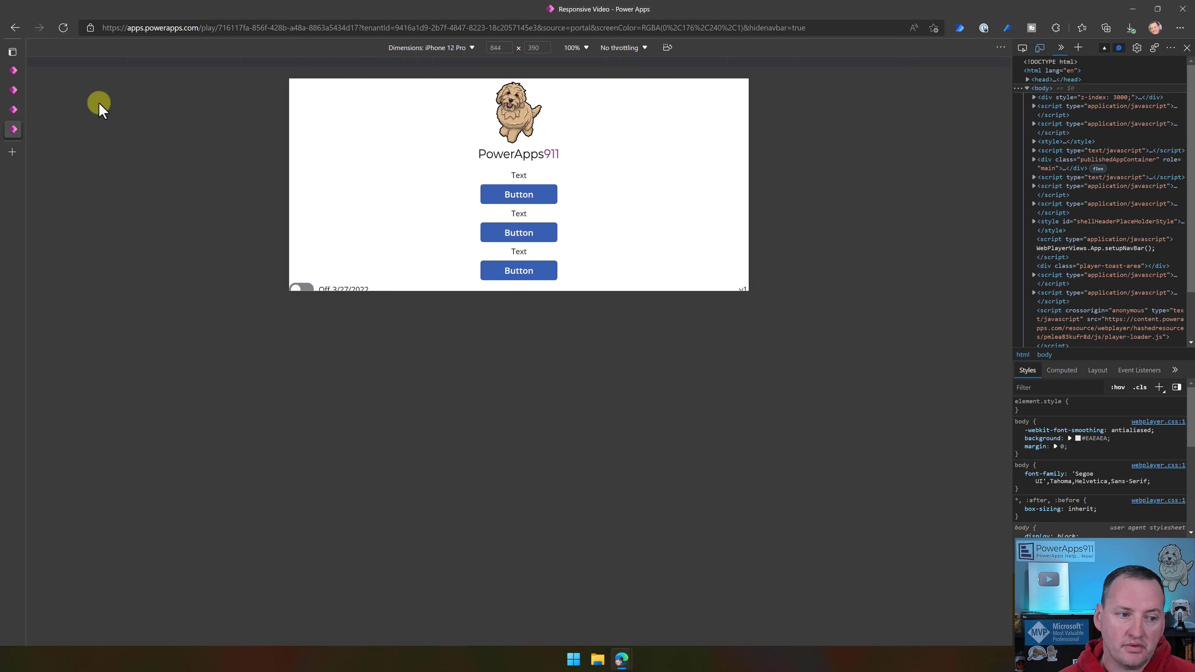
# - Return to the Responsive Video editor and open the minimum height of Label1 for editing
pyautogui.click(13, 89)
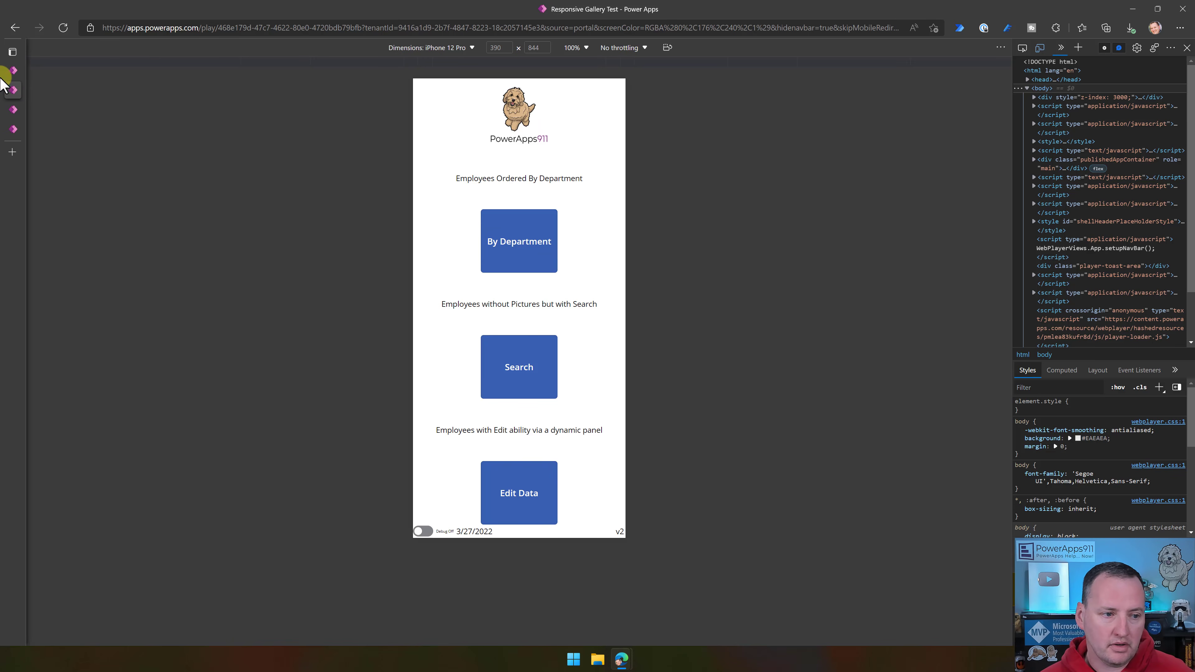
pyautogui.click(13, 70)
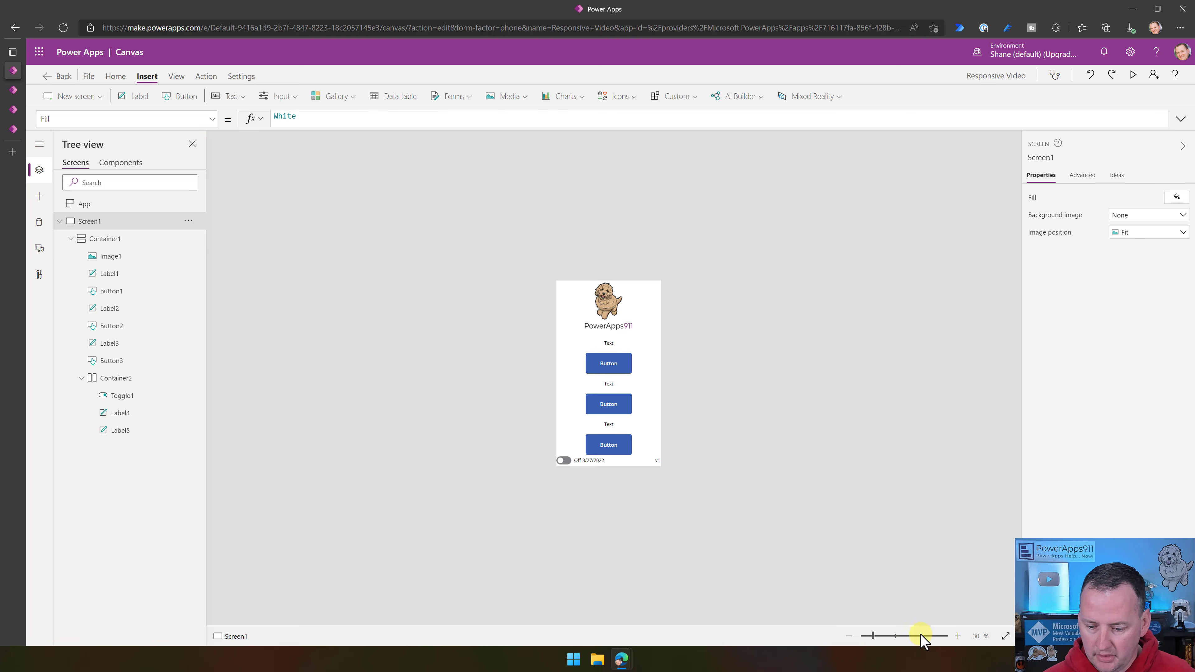
pyautogui.moveTo(922, 640); pyautogui.dragTo(893, 637)
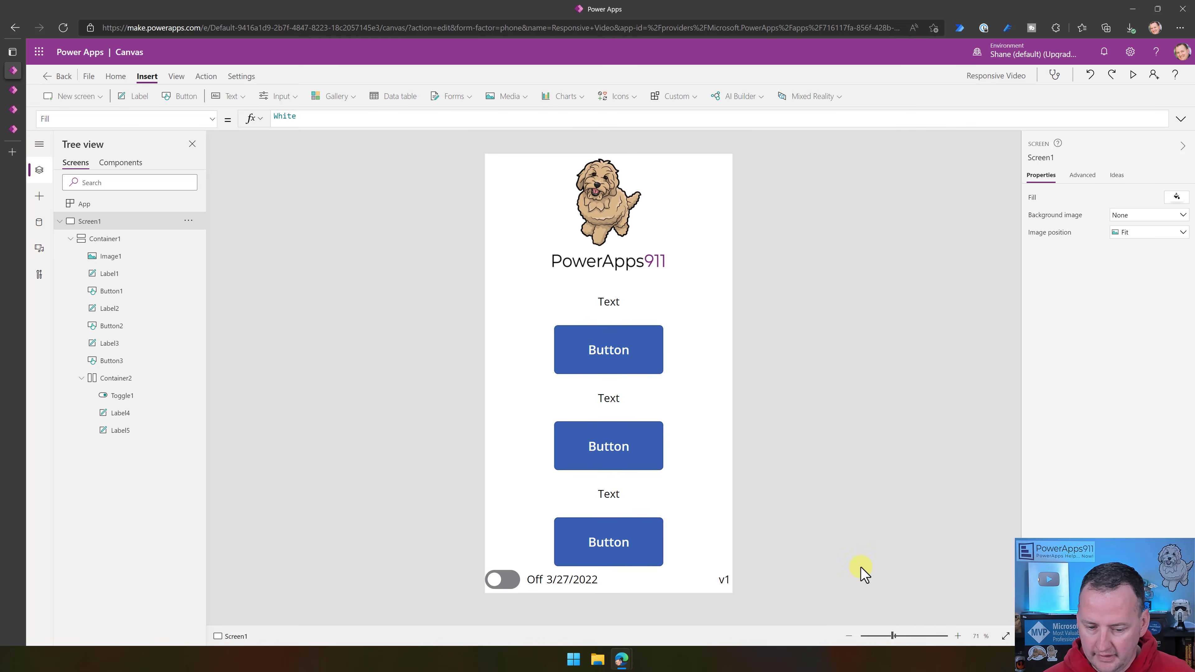
pyautogui.click(600, 311)
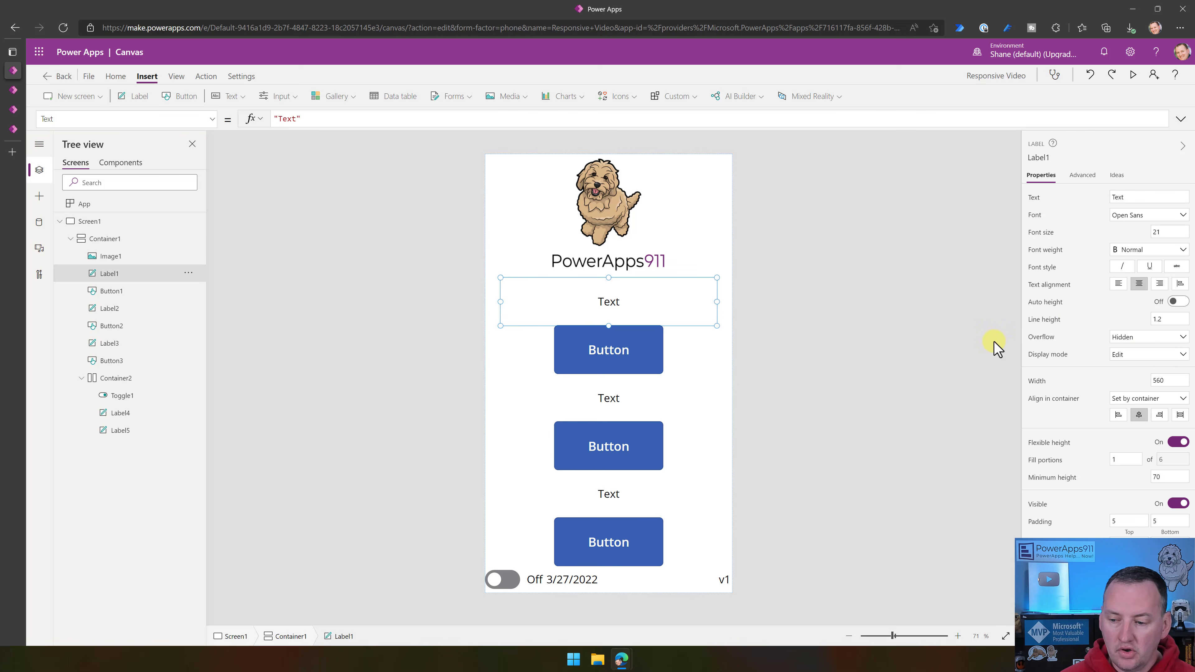
pyautogui.click(1168, 477)
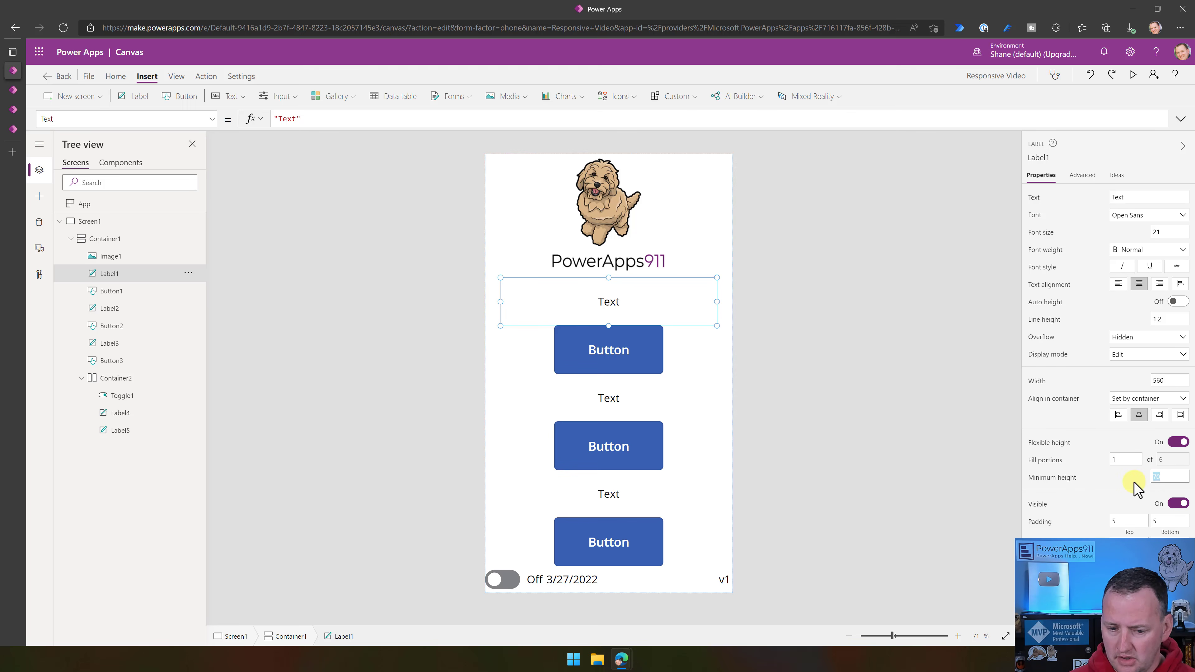
# - Set the minimum height of Button1, Button2 and Button3 together to 40
pyautogui.click(631, 358)
pyautogui.keyDown('shift'); pyautogui.click(652, 449); pyautogui.keyUp('shift')
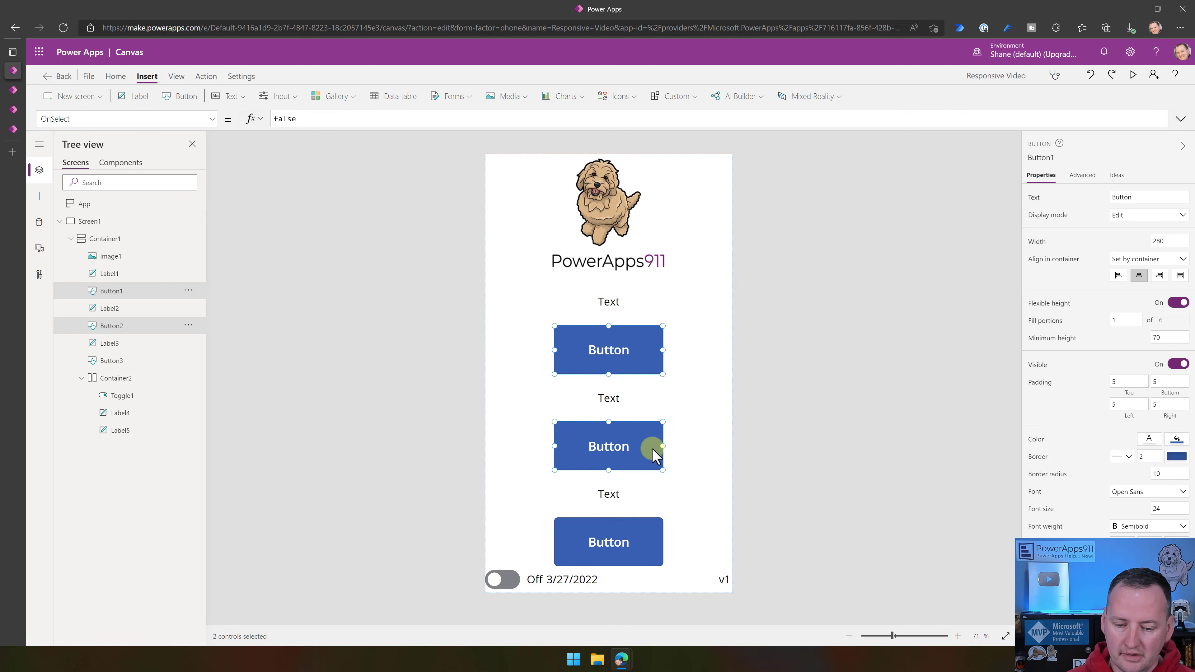
pyautogui.keyDown('shift'); pyautogui.click(646, 536); pyautogui.keyUp('shift')
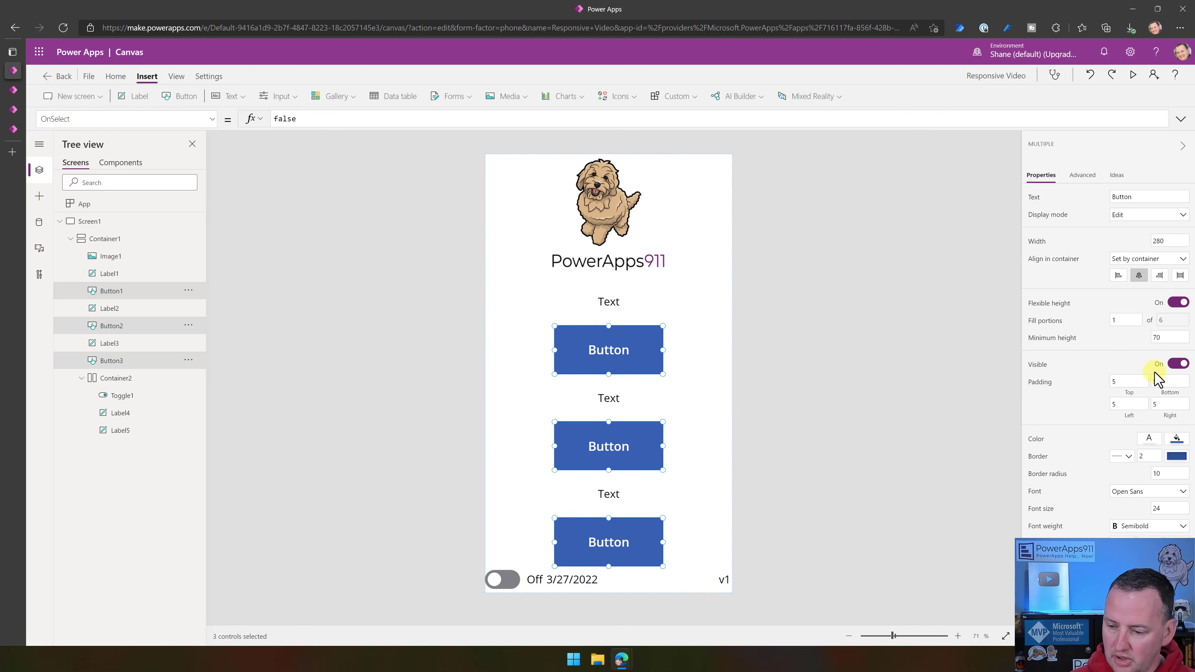
pyautogui.click(1170, 338)
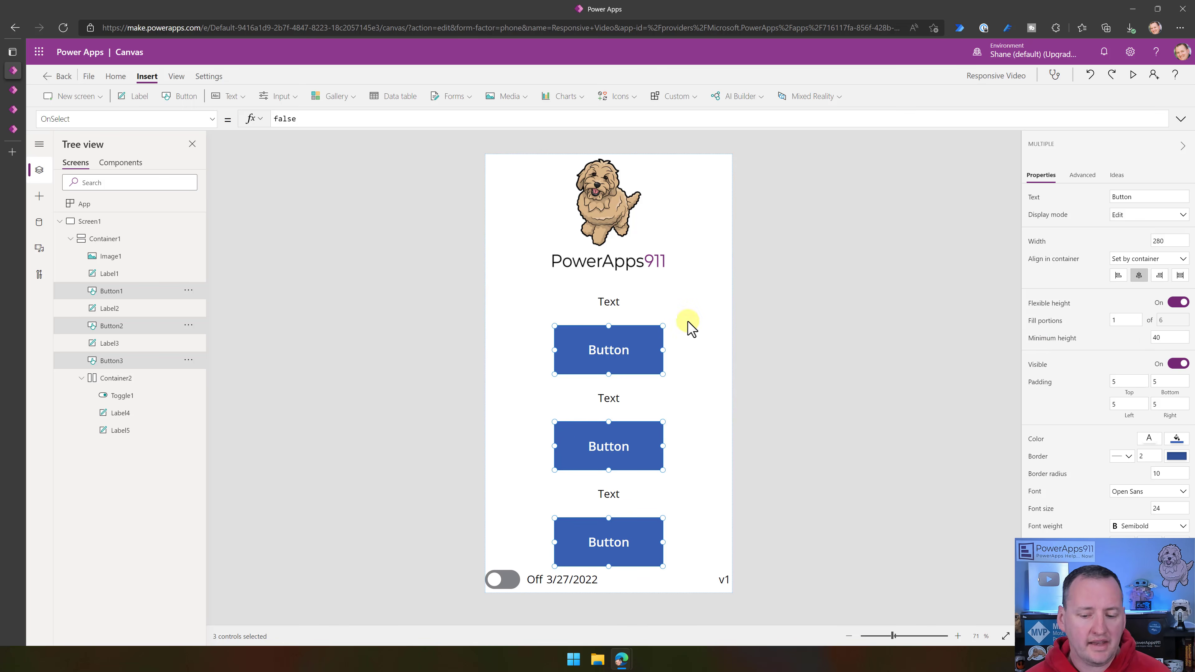
# - Change the text of the footer's version label, Label5, to "v2"
pyautogui.click(723, 588)
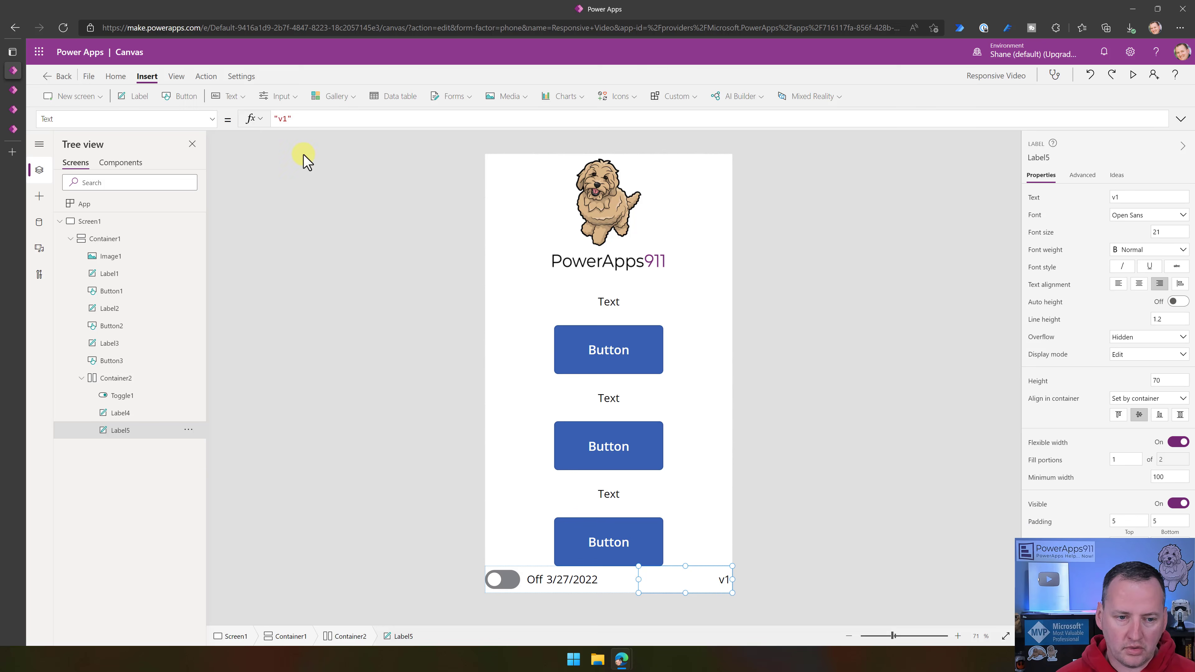
pyautogui.click(287, 121)
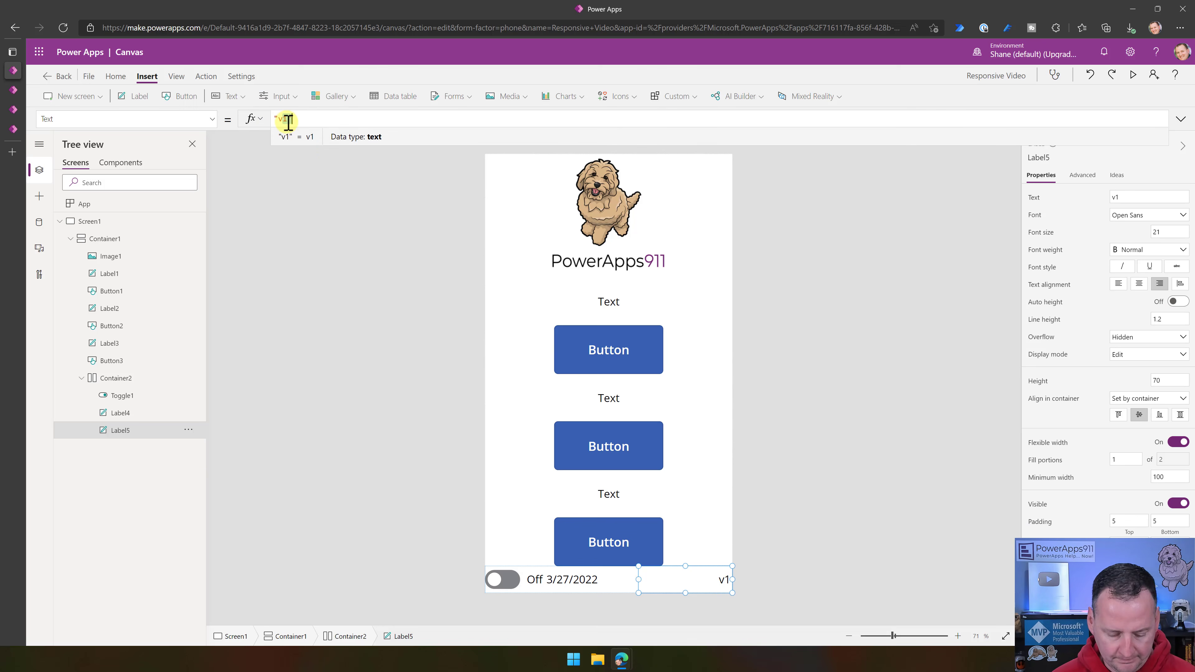
pyautogui.write('2')
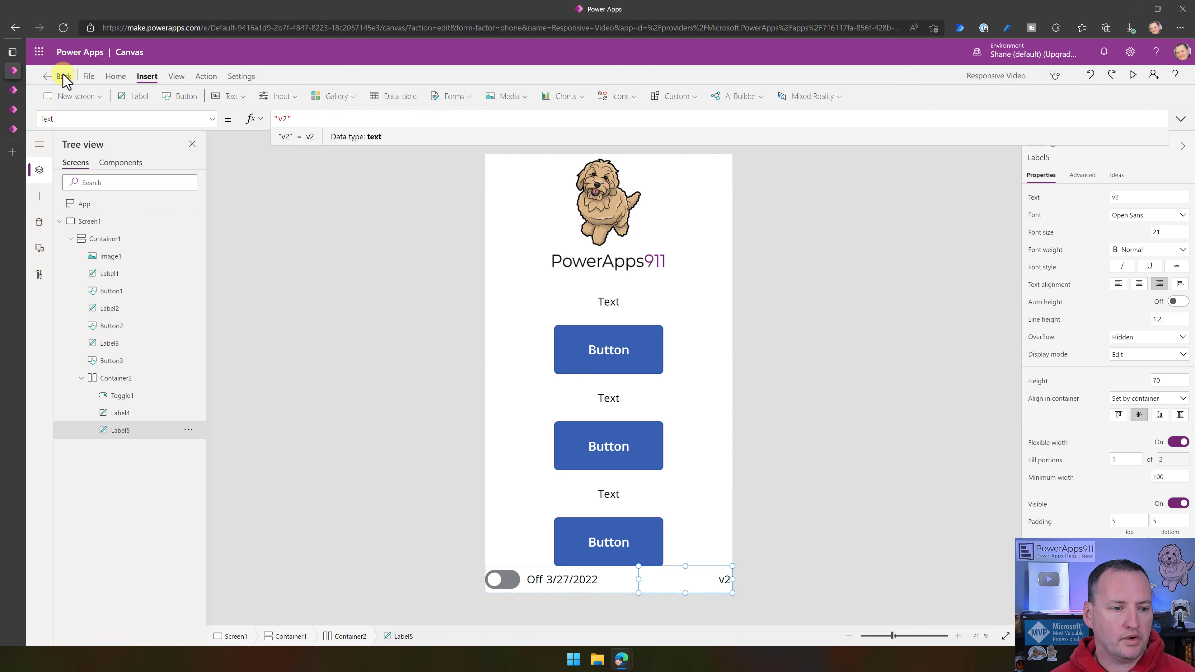
# - Save the changed Responsive Video app and publish it as the new version
pyautogui.click(88, 76)
pyautogui.click(147, 222)
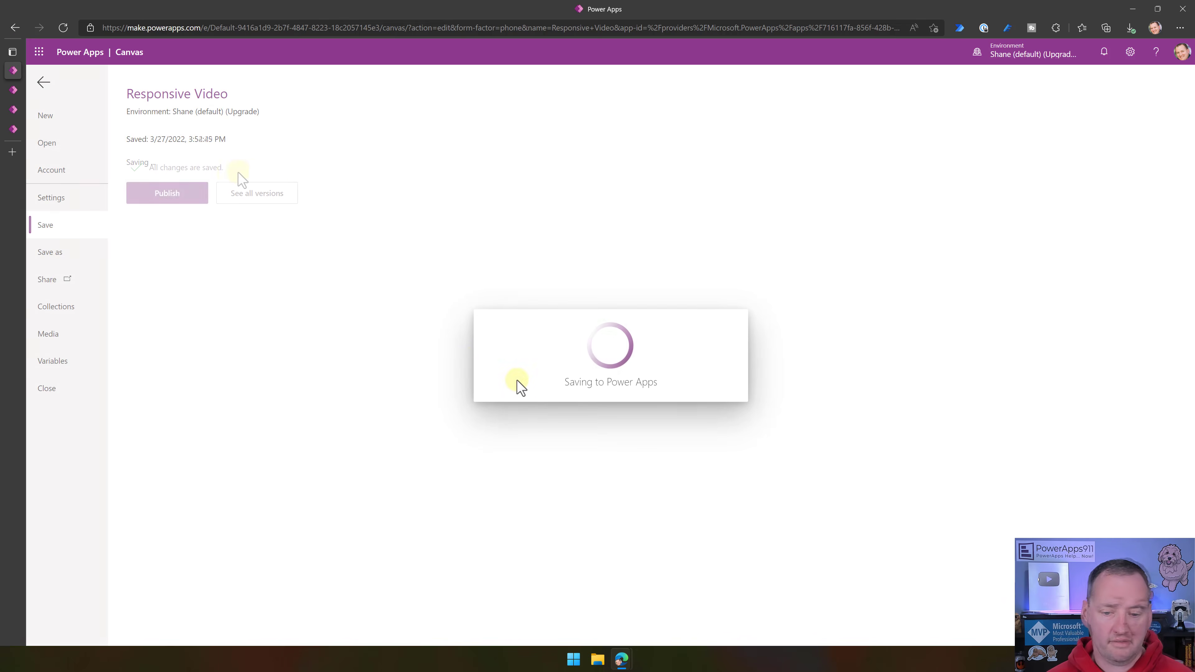
pyautogui.click(166, 193)
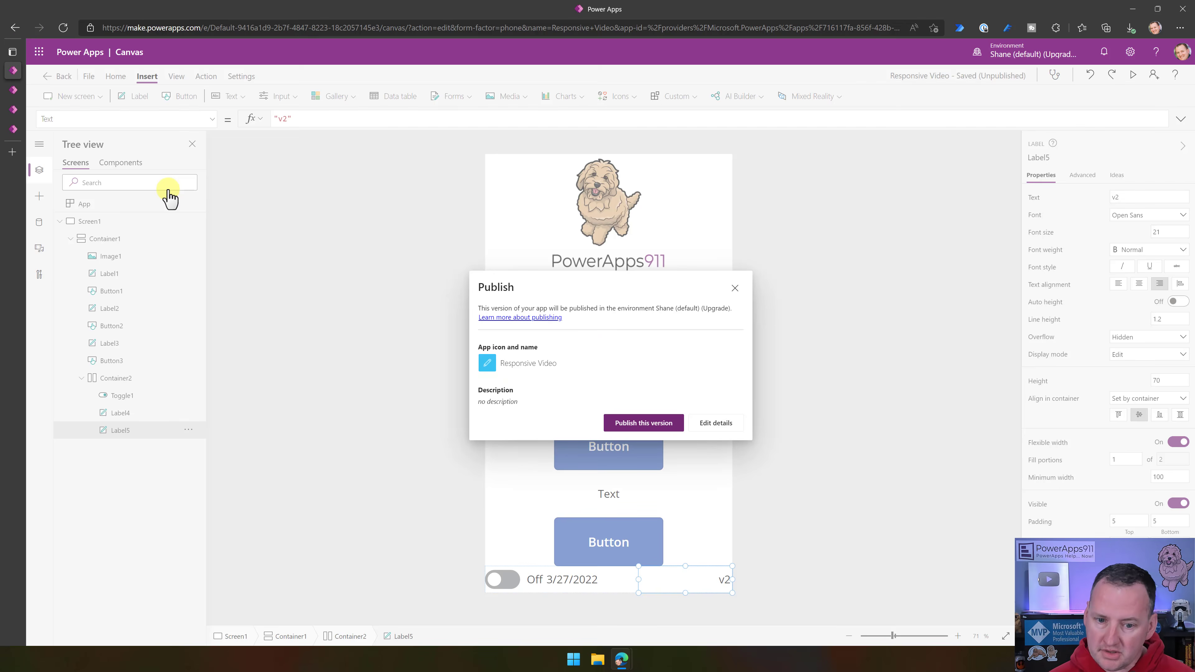
pyautogui.click(668, 424)
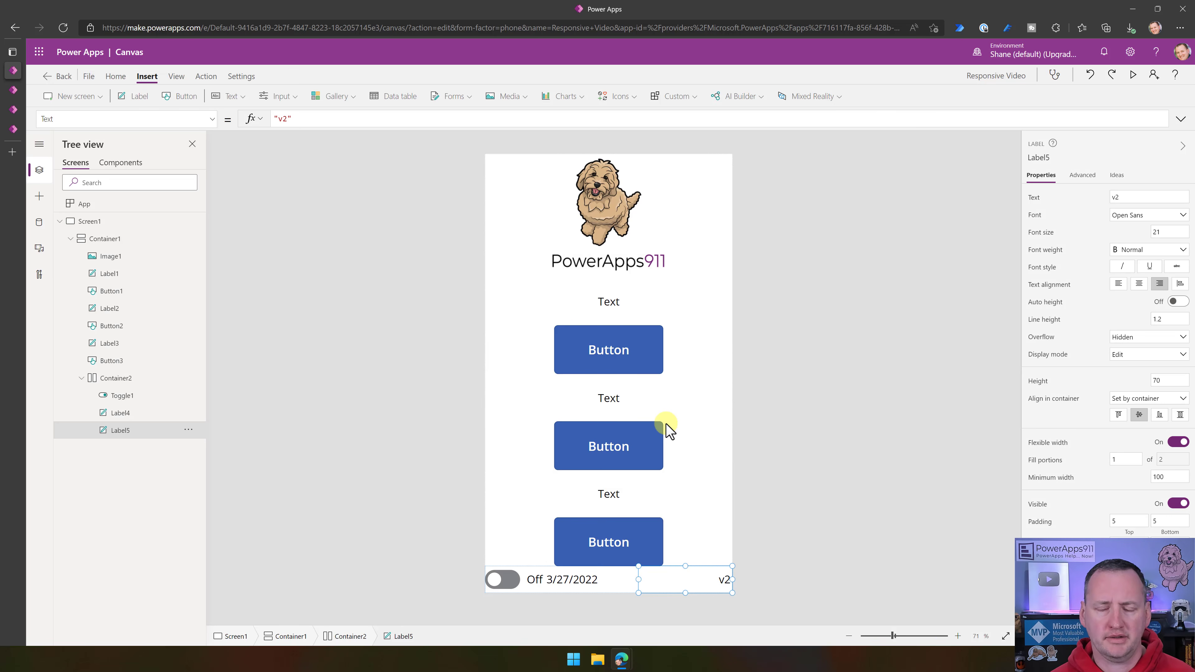
# - Reload the published Responsive Video app in the emulated iPhone 12 Pro view, declining the mobile app and continuing in the browser
pyautogui.click(18, 130)
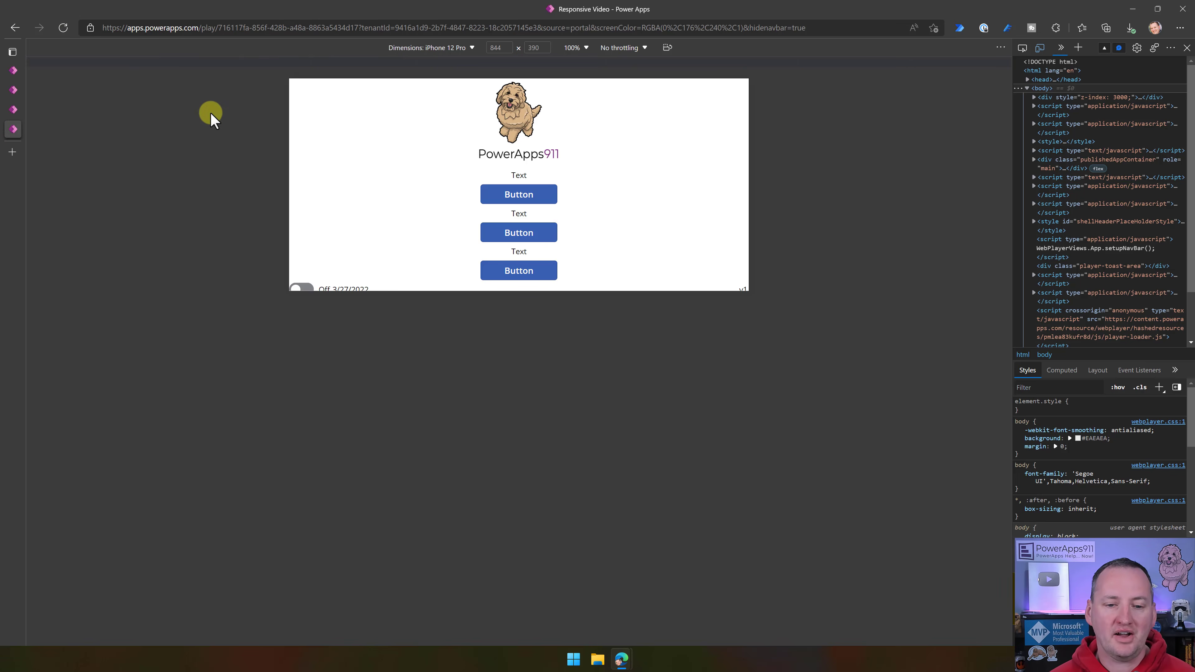
pyautogui.click(63, 28)
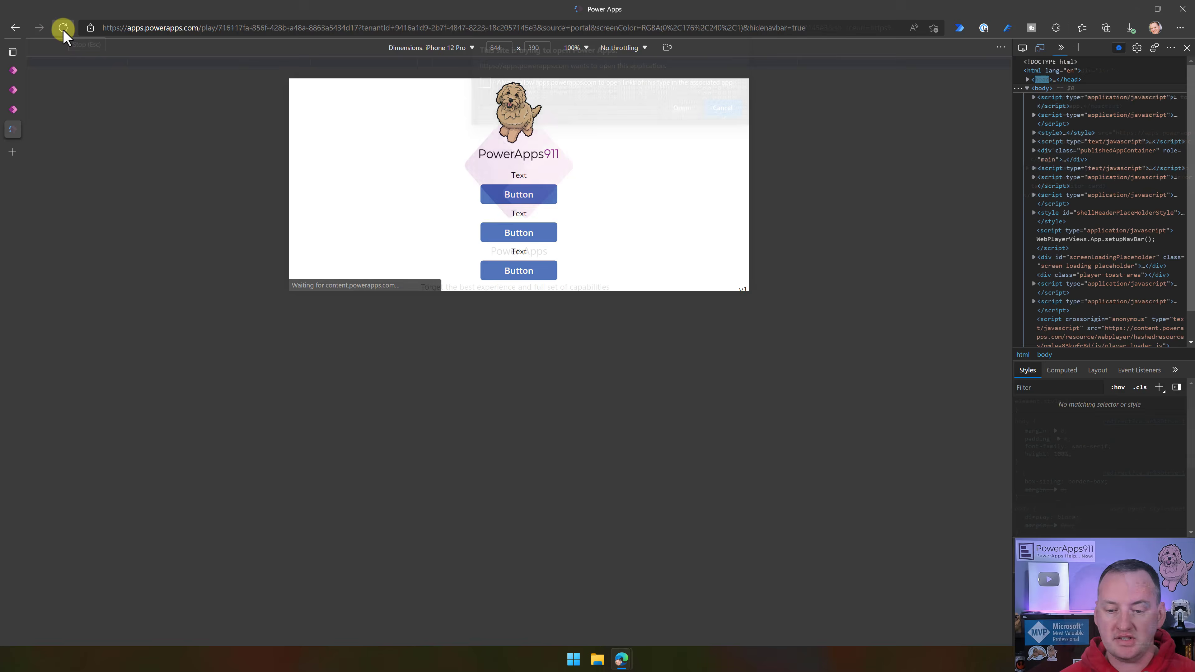
pyautogui.click(717, 112)
pyautogui.scroll(-3, 536, 227)
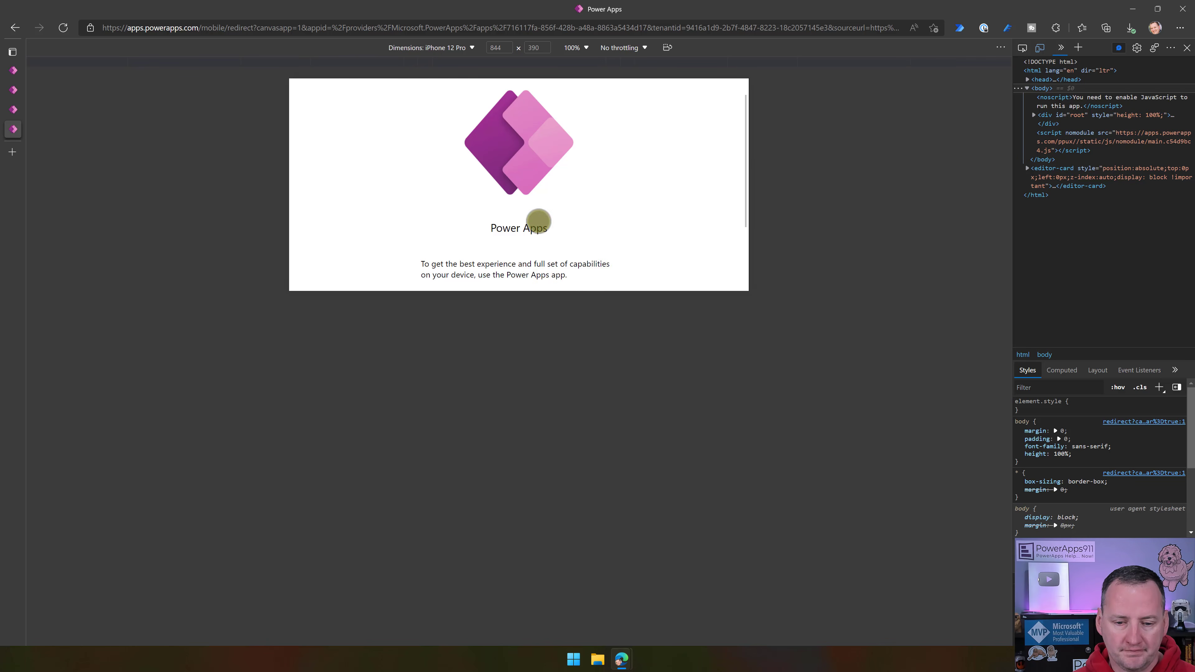
pyautogui.click(528, 264)
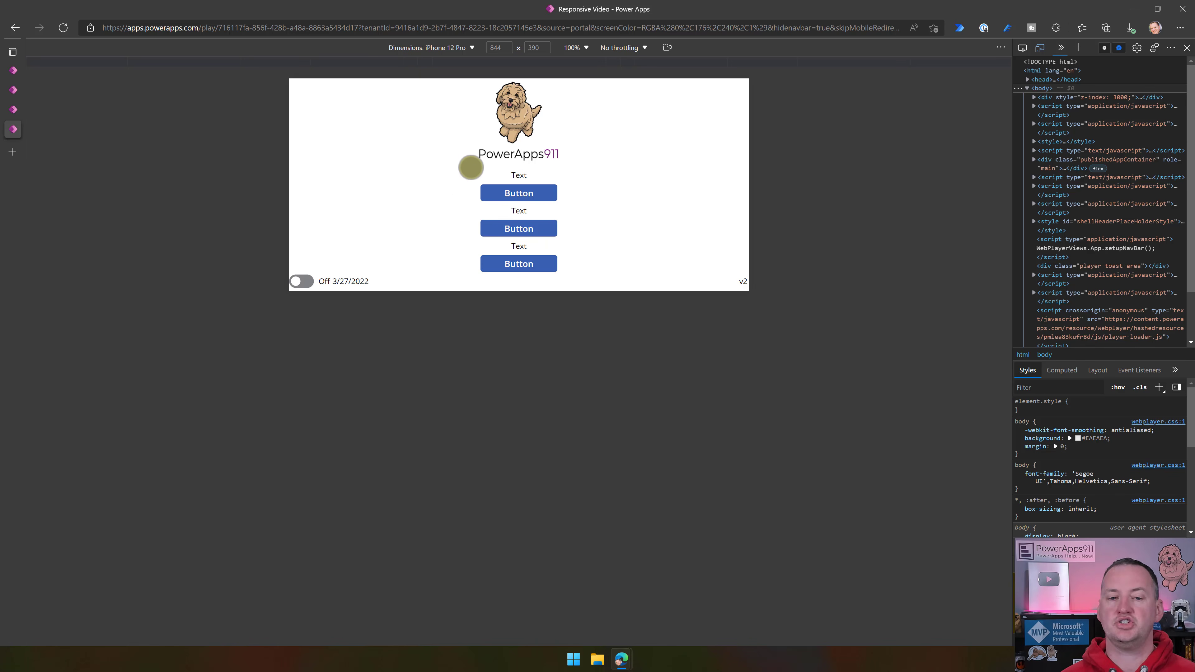
# - Emulate an iPad Air for the published app and rotate it between portrait and landscape, ending in landscape
pyautogui.click(473, 48)
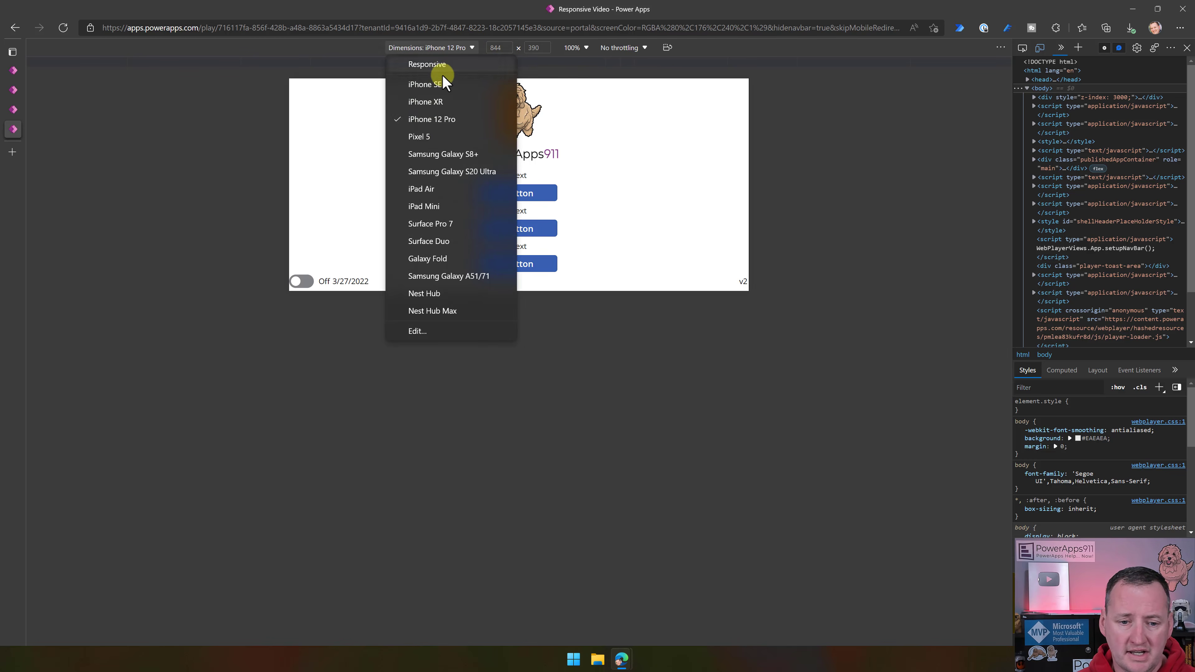
pyautogui.click(435, 191)
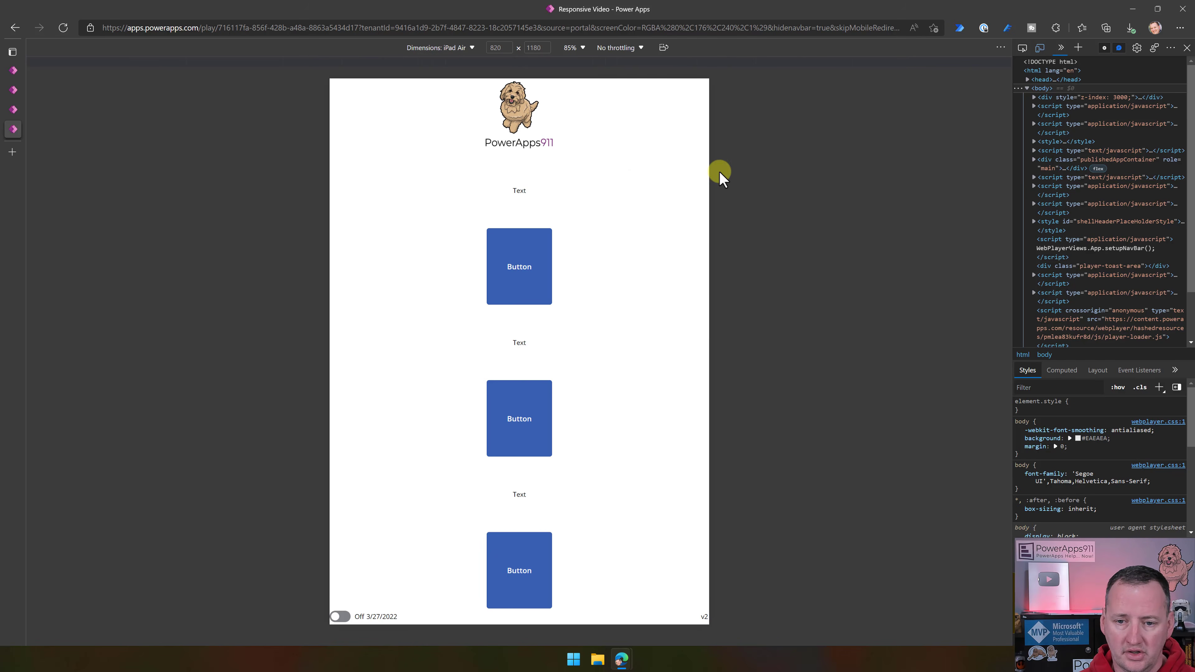
pyautogui.click(664, 47)
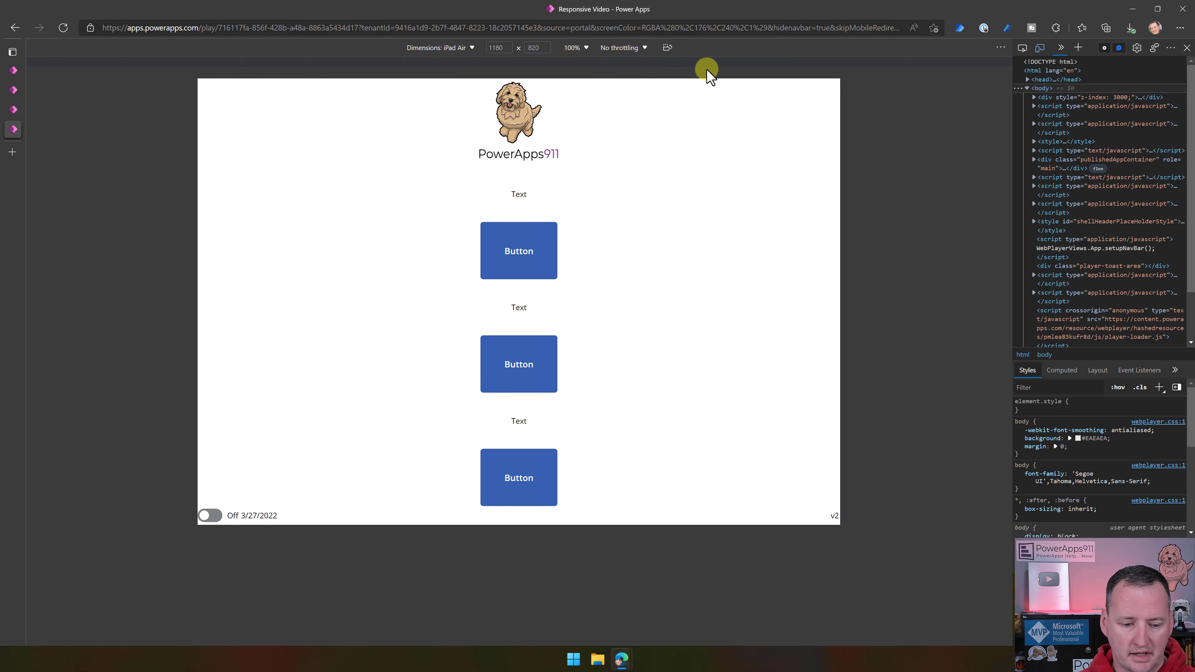
pyautogui.click(667, 47)
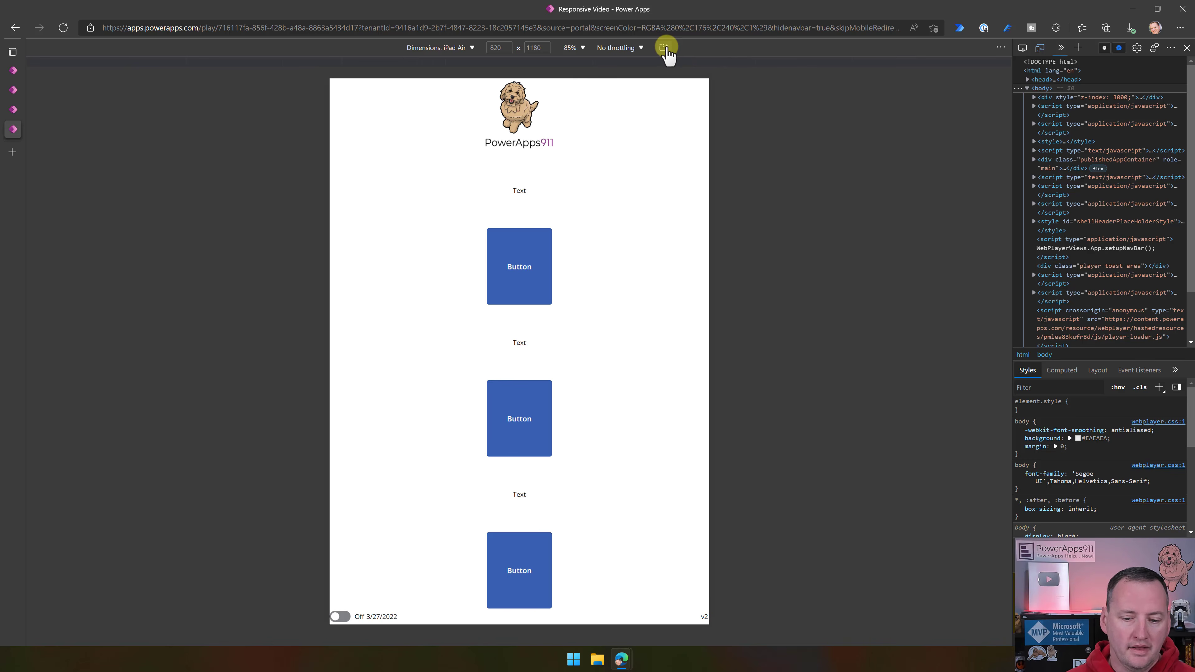
pyautogui.click(667, 47)
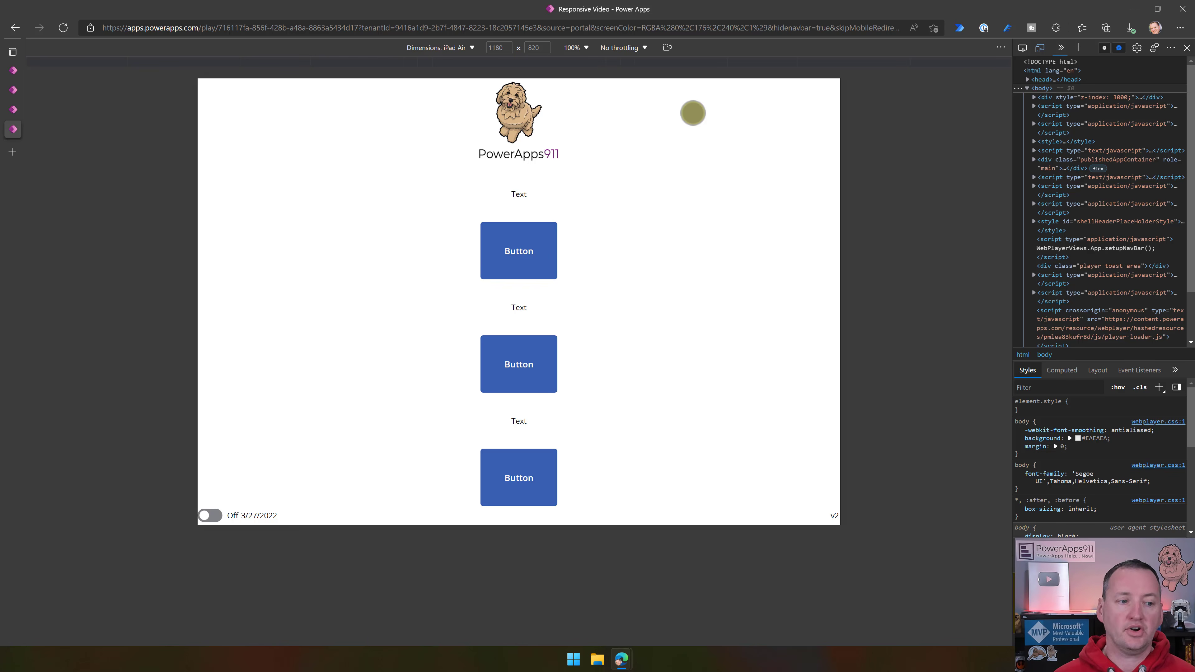
# - Return to the Responsive Video editor and deselect the footer's version label
pyautogui.click(13, 70)
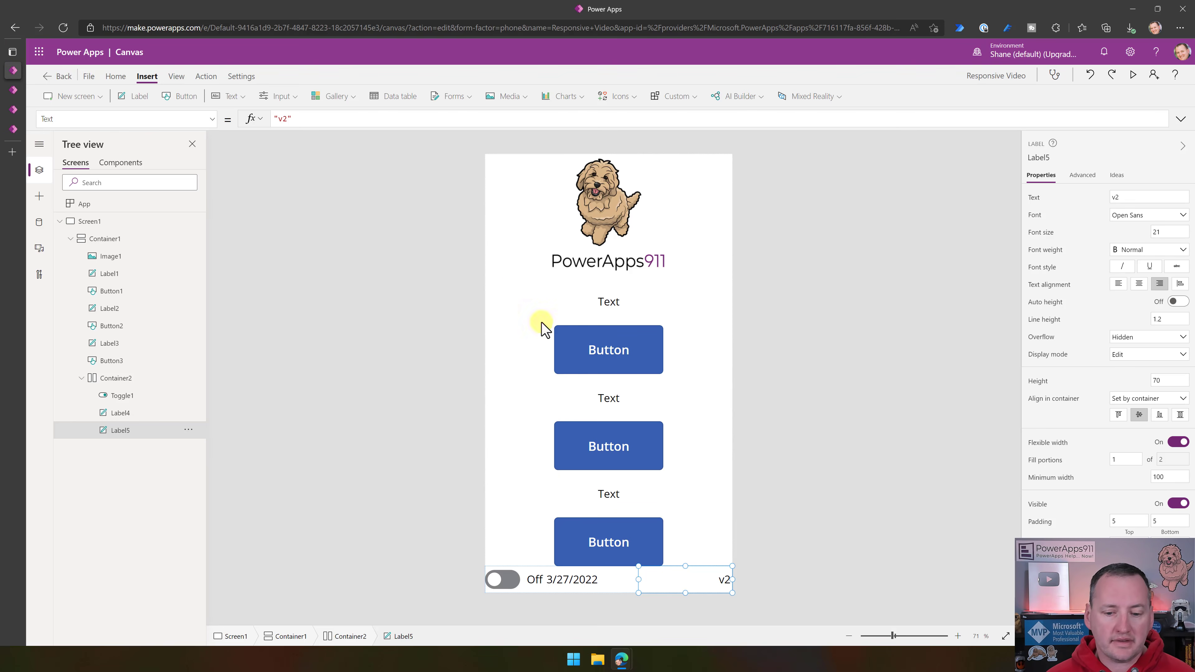
pyautogui.click(776, 298)
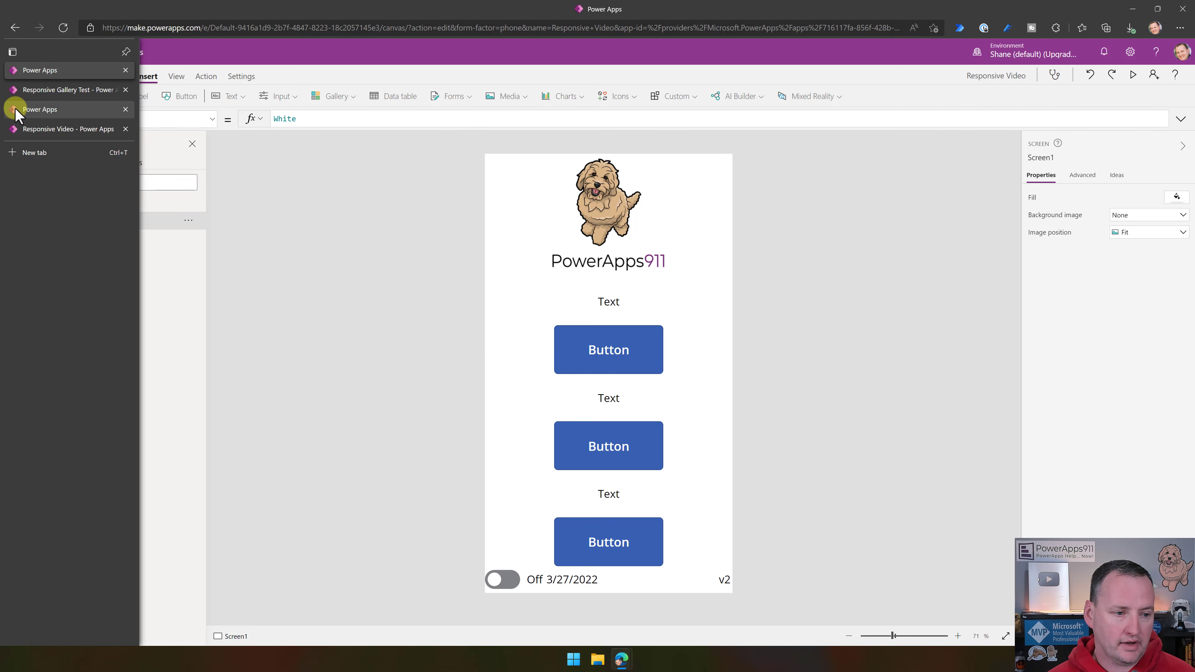
# - Switch to the running Responsive Gallery Test app, view its employees sorted by department and return to its welcome screen
pyautogui.click(13, 110)
pyautogui.click(13, 89)
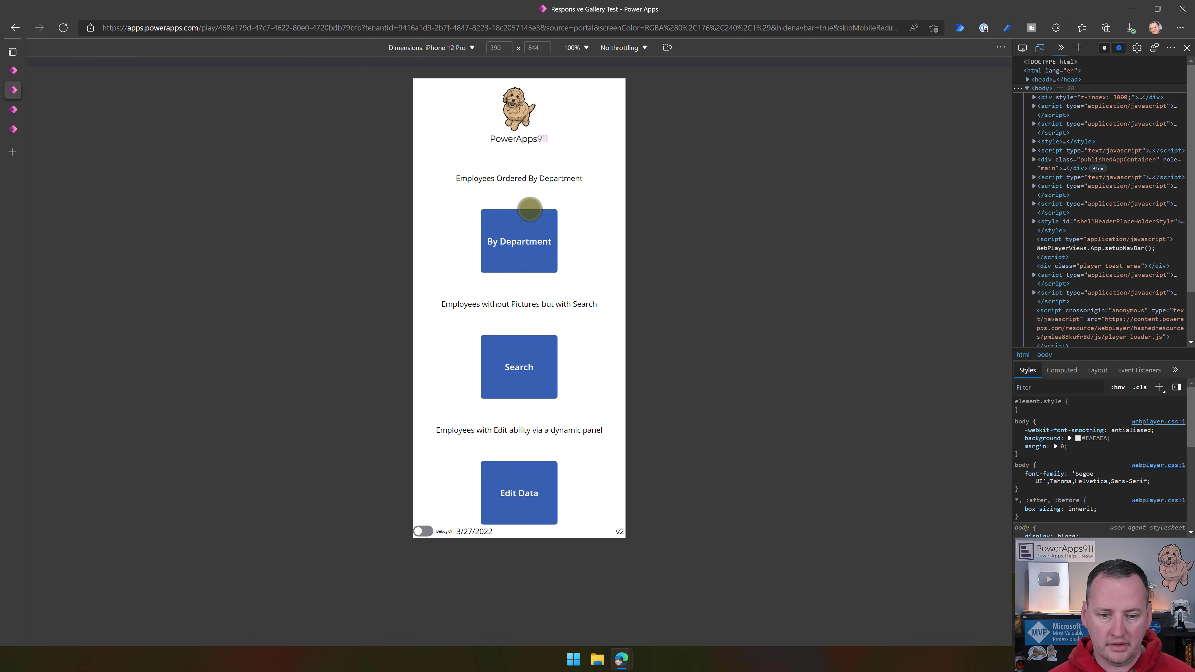
pyautogui.click(541, 235)
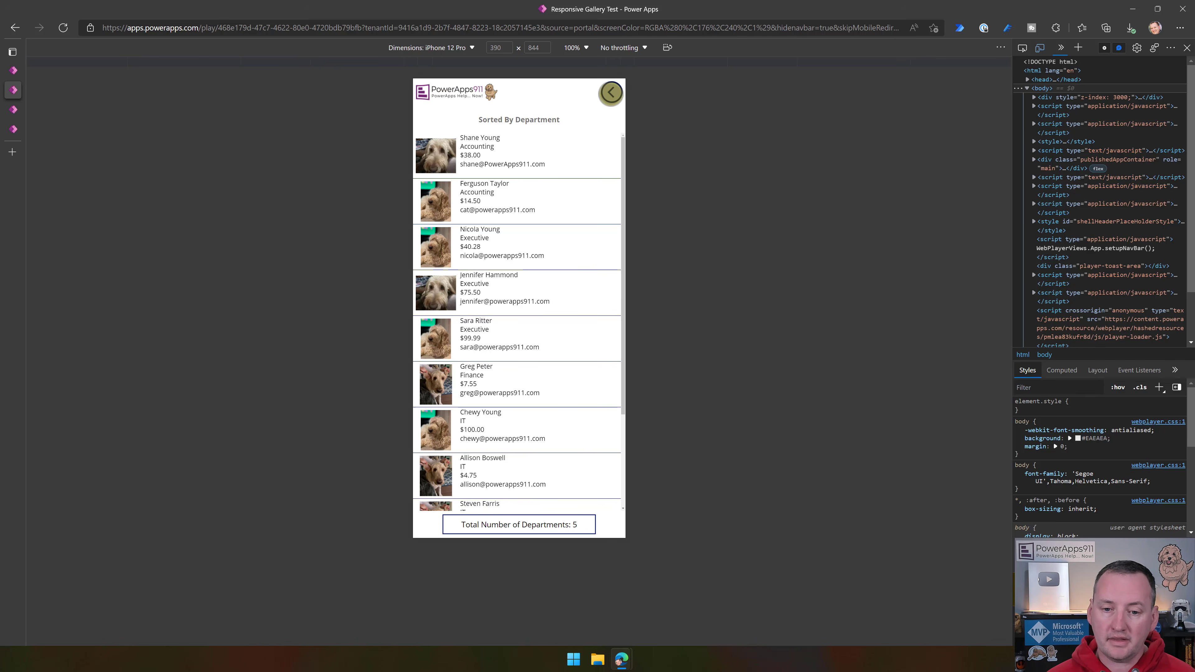
pyautogui.click(611, 94)
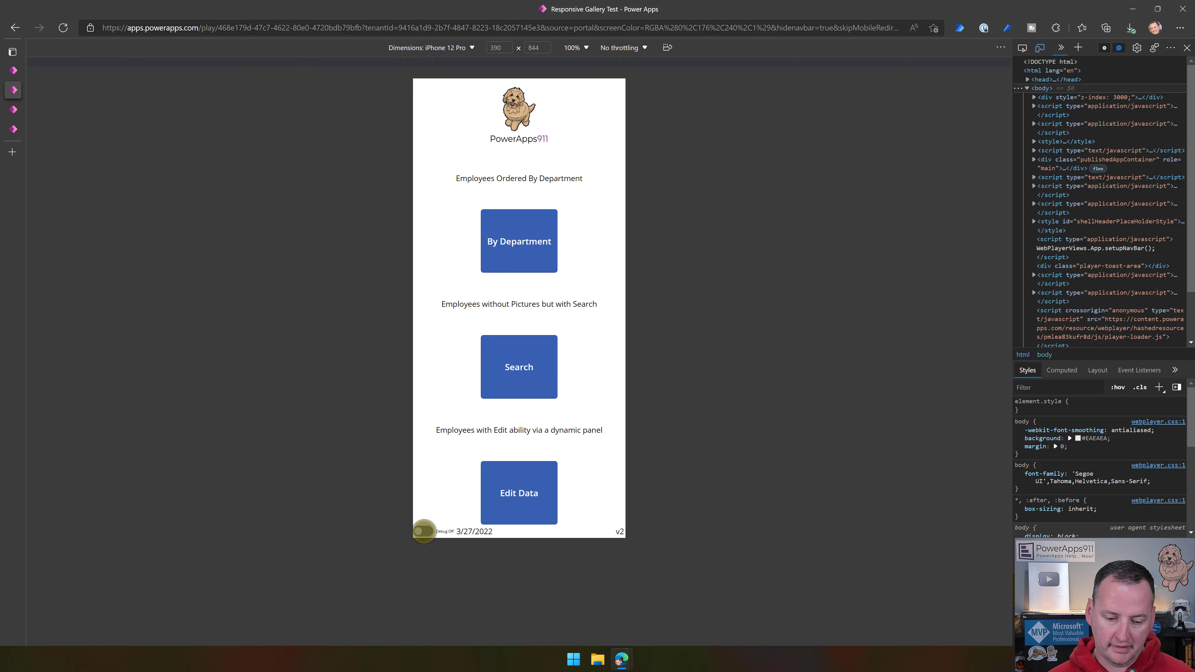
# - Turn on the Debug toggle, examine the debug details on the welcome and By Department screens, and turn it off again
pyautogui.click(423, 531)
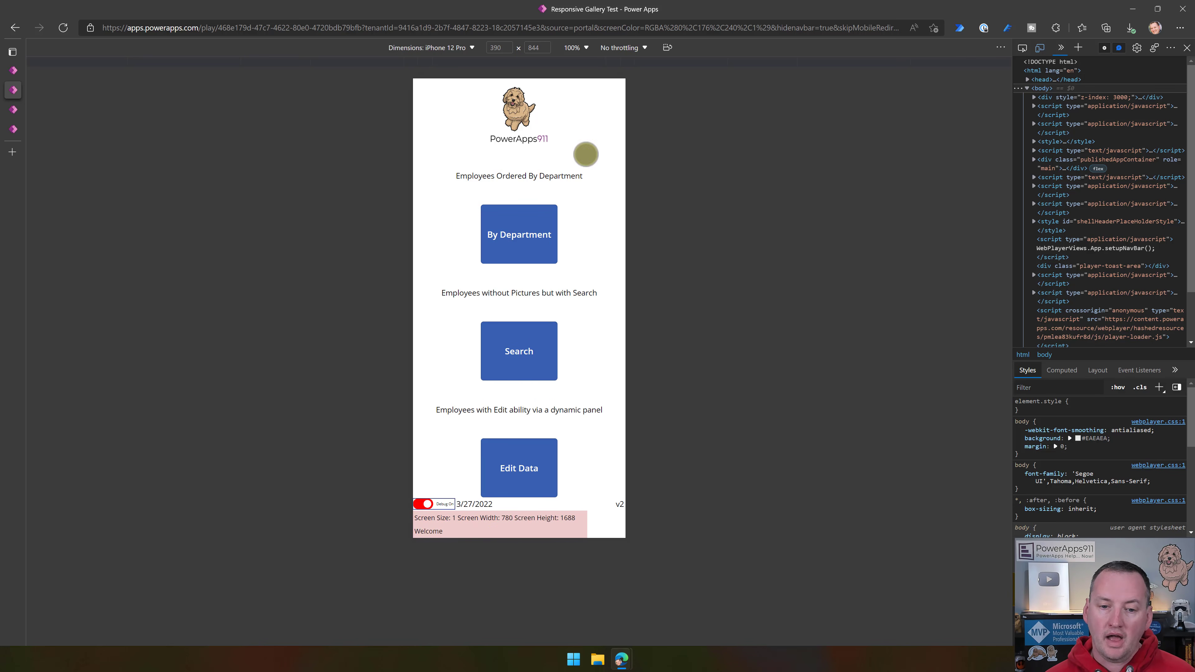
pyautogui.click(531, 225)
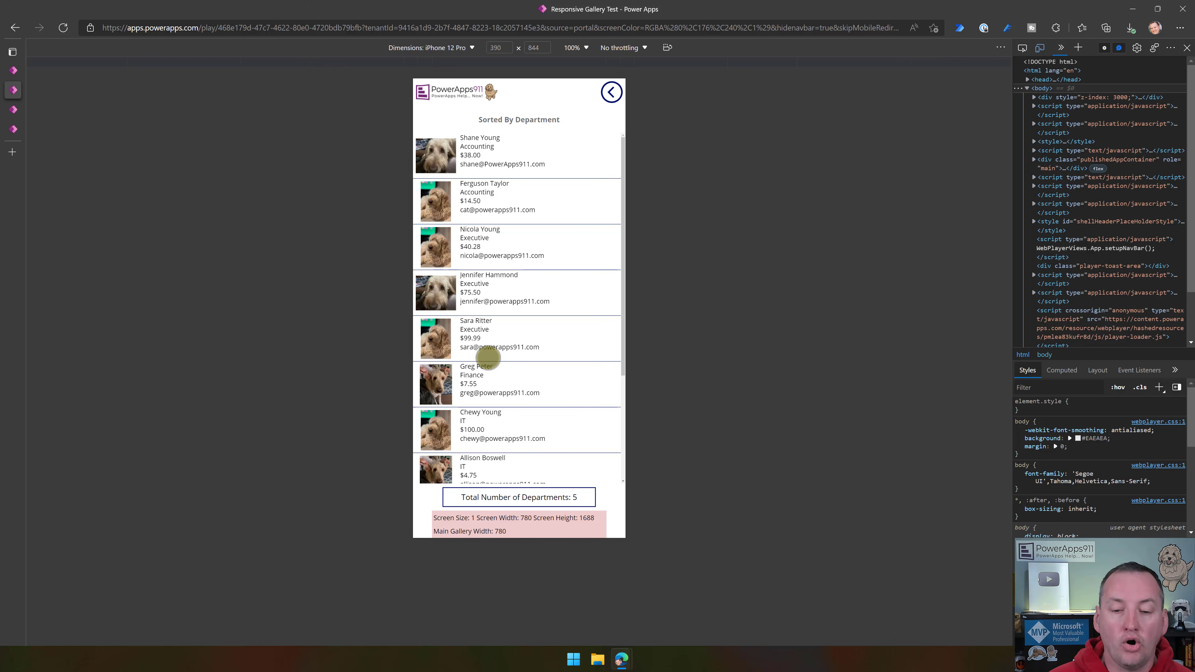
pyautogui.click(610, 92)
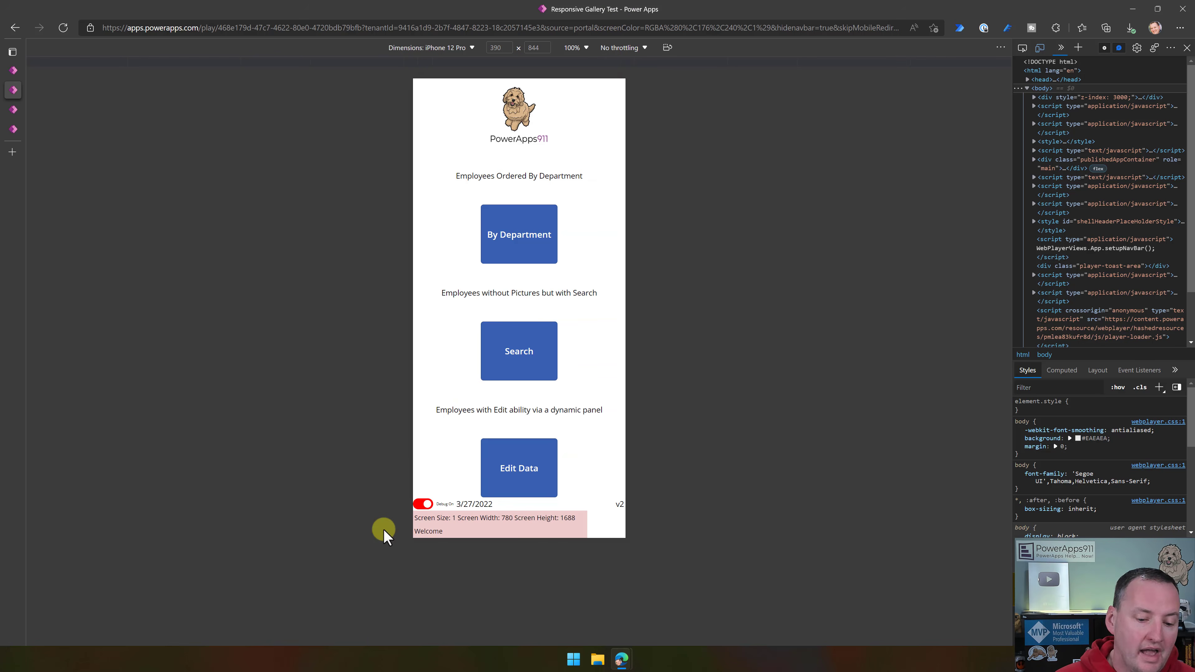
pyautogui.click(420, 502)
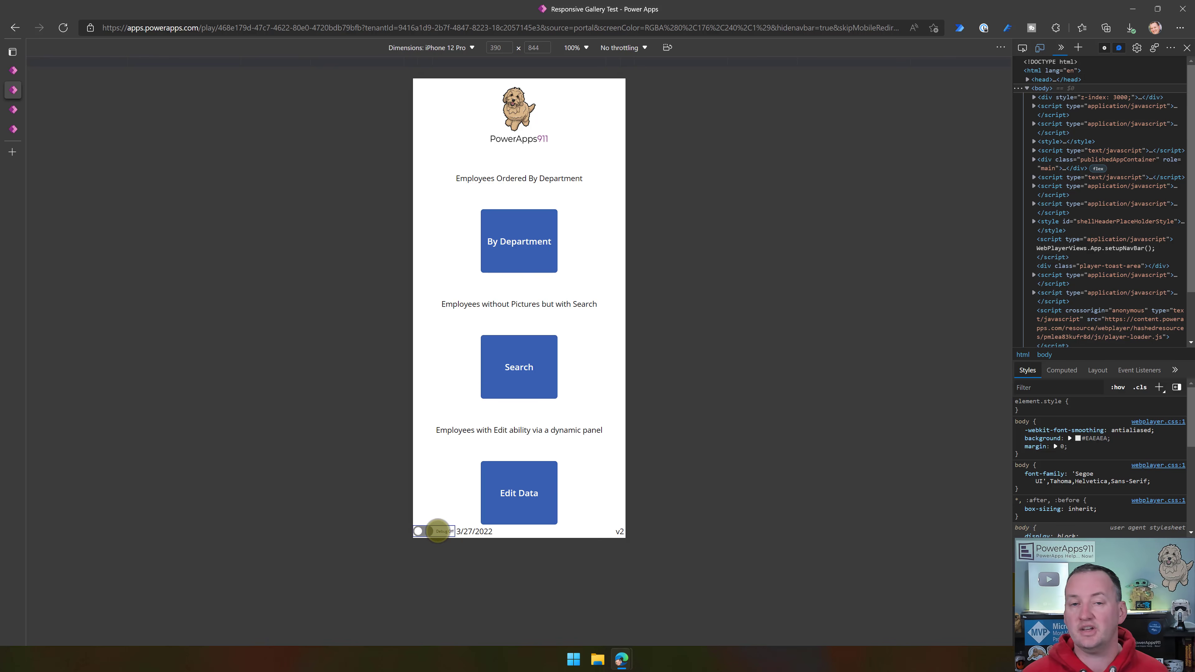